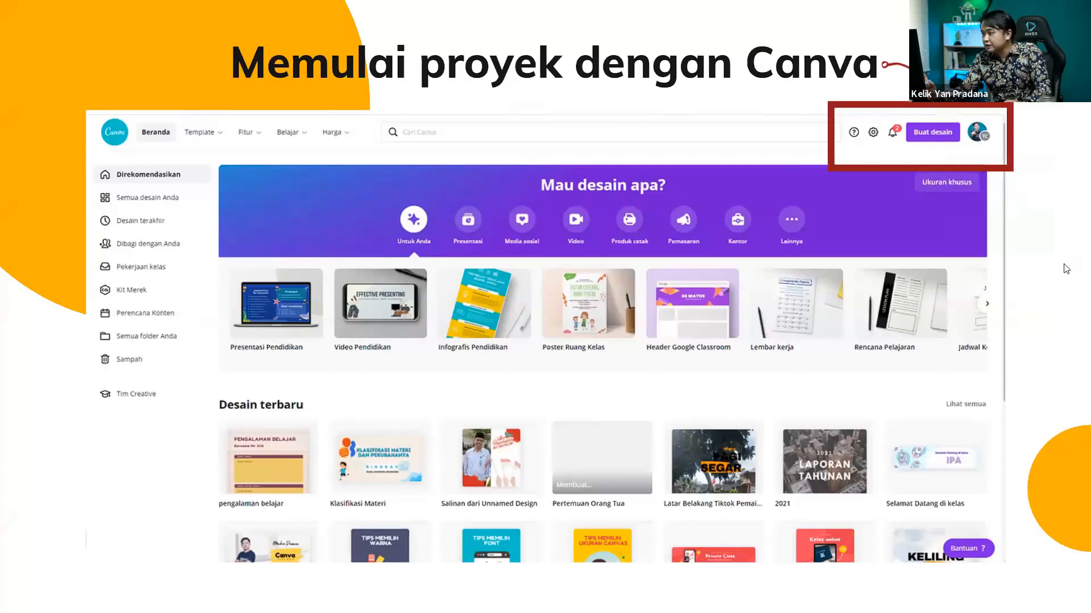
# Exit the full-screen slideshow and return to editing at slide 10, 'Memulai proyek dengan Canva'.
pyautogui.press('Escape')
# Open a new Chrome tab and go to canva.com.
pyautogui.click(696, 10)
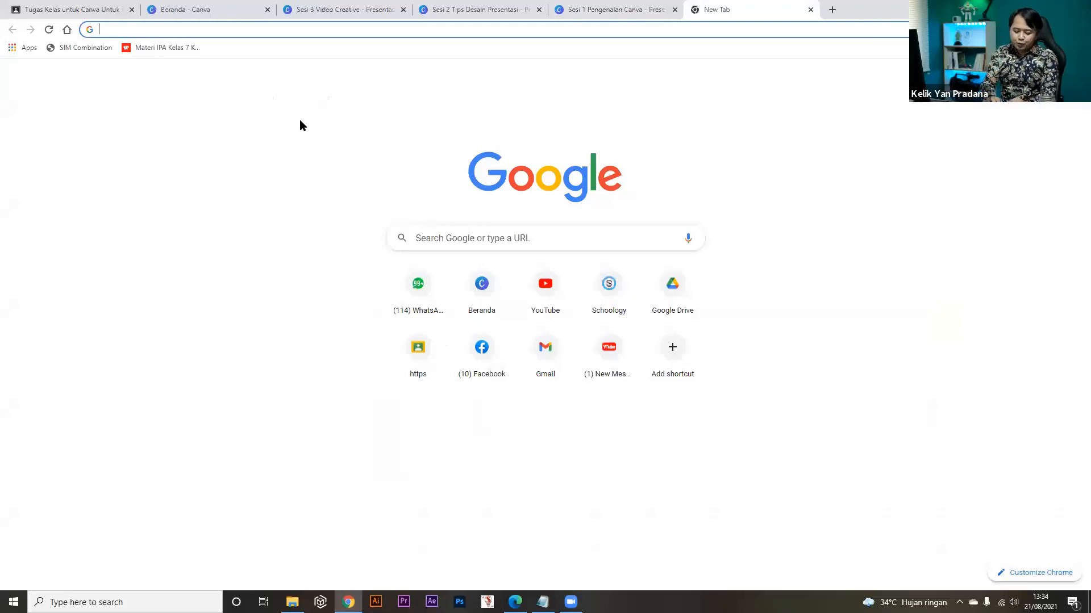
pyautogui.write('camva')
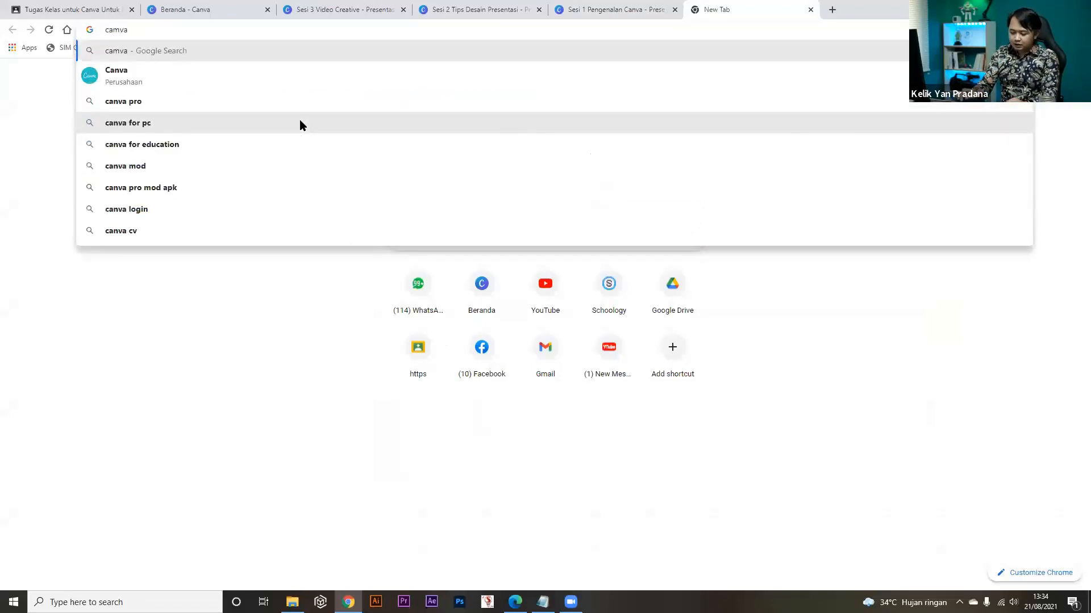
pyautogui.press('BackSpace')
pyautogui.press('BackSpace')
pyautogui.press('BackSpace')
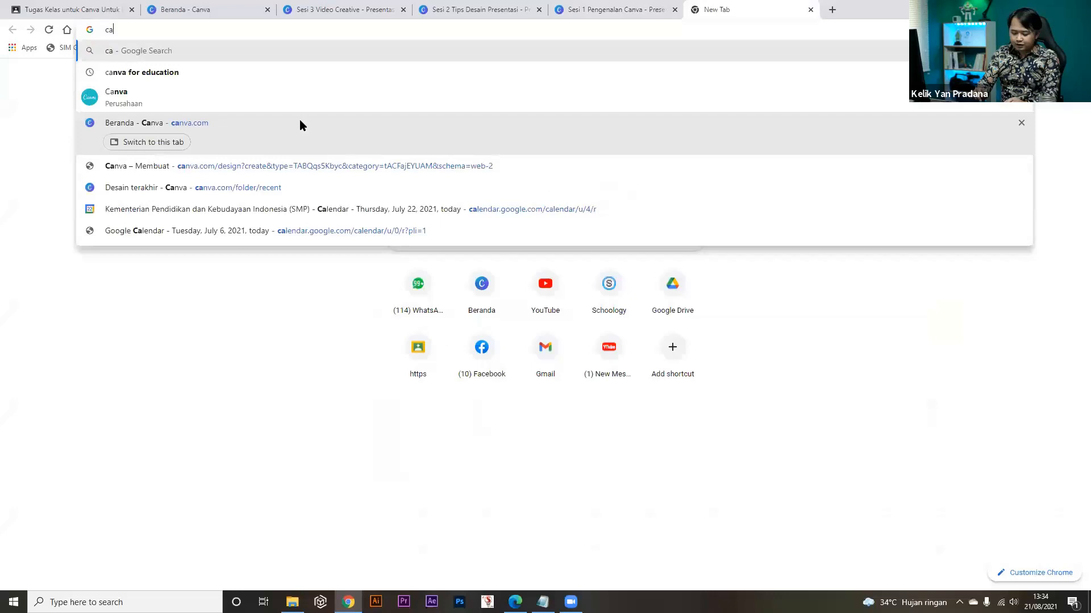
pyautogui.write('nva')
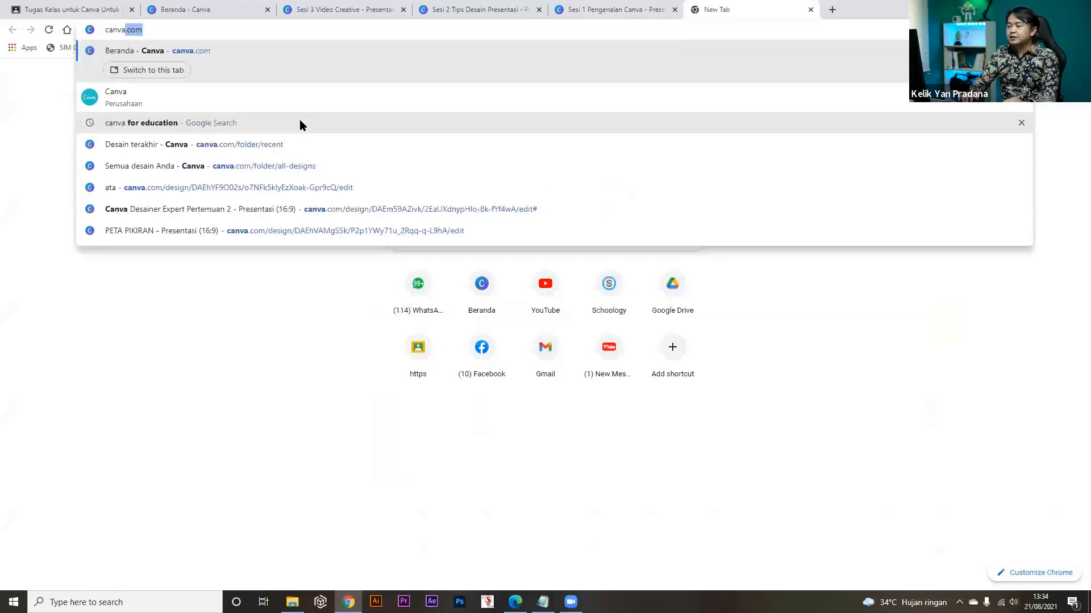
pyautogui.press('Return')
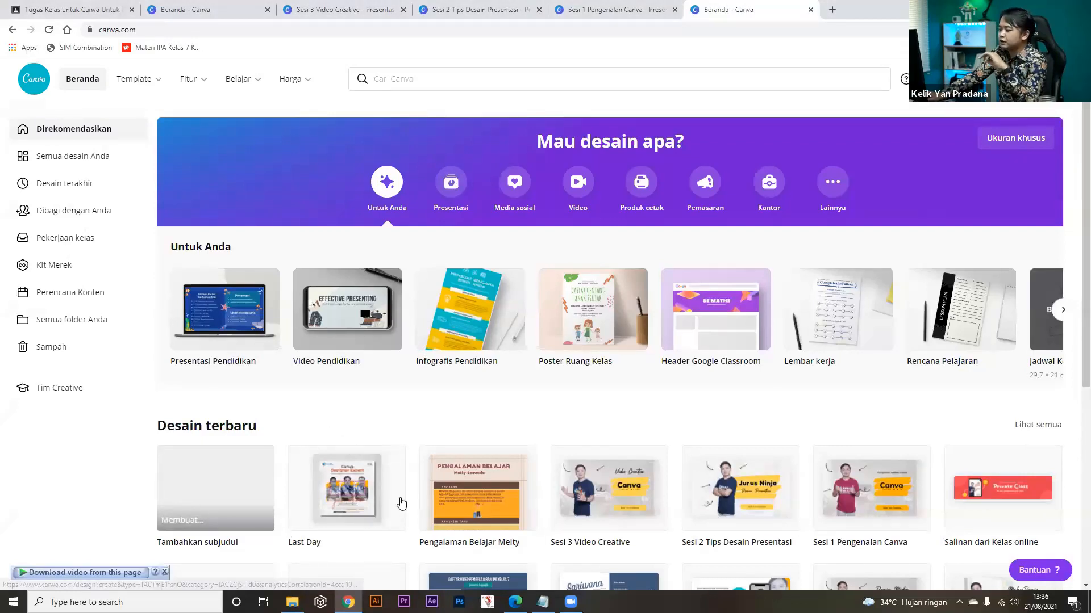
# Scroll down the Canva home page and advance the trending education templates row.
pyautogui.scroll(-5, 400, 503)
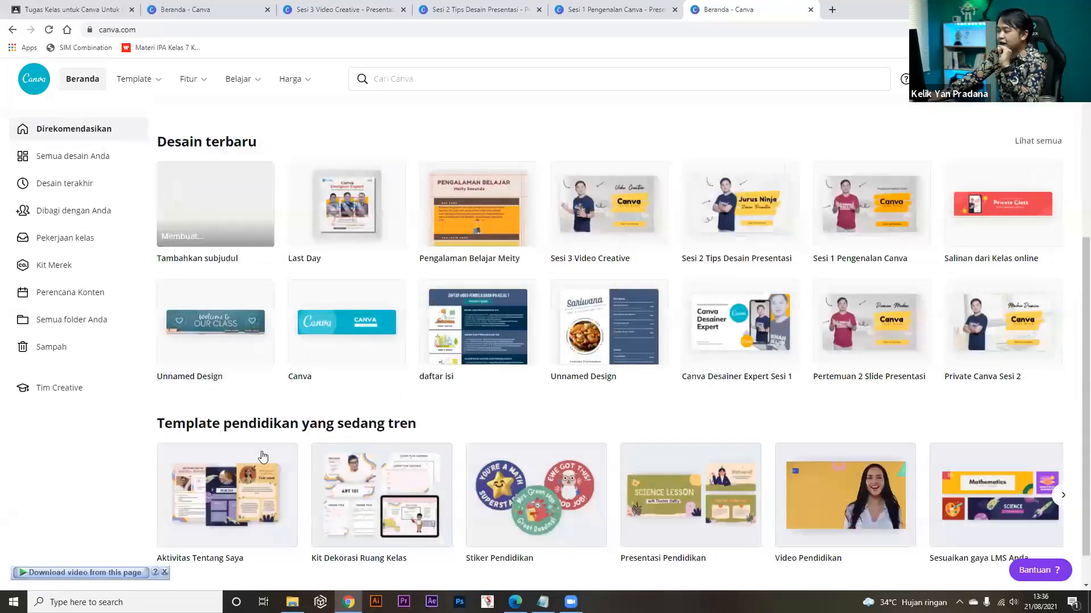
pyautogui.scroll(-1, 263, 456)
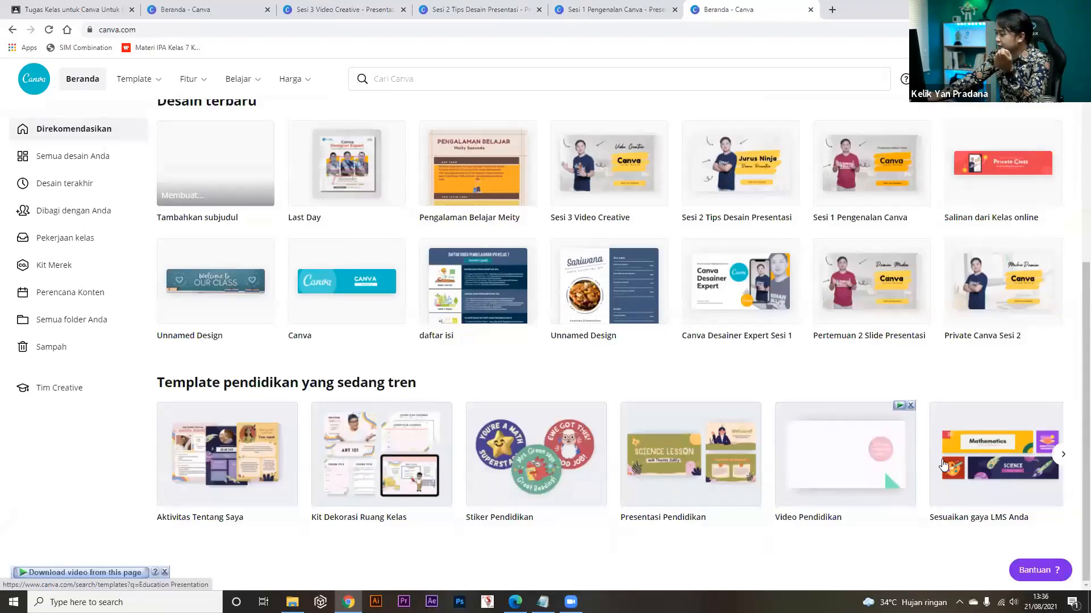
pyautogui.click(1063, 456)
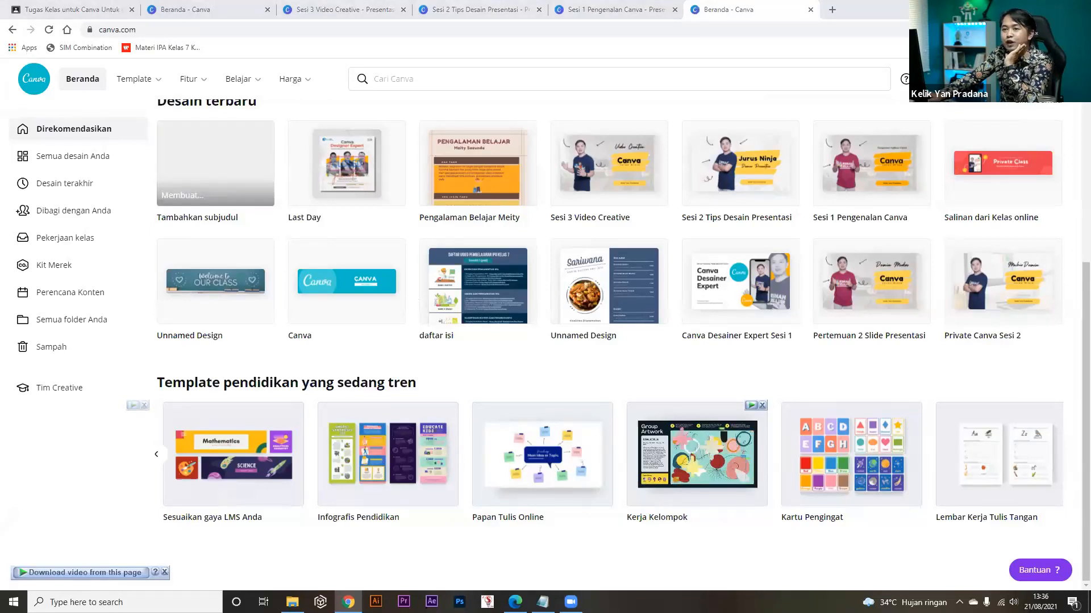
pyautogui.click(832, 470)
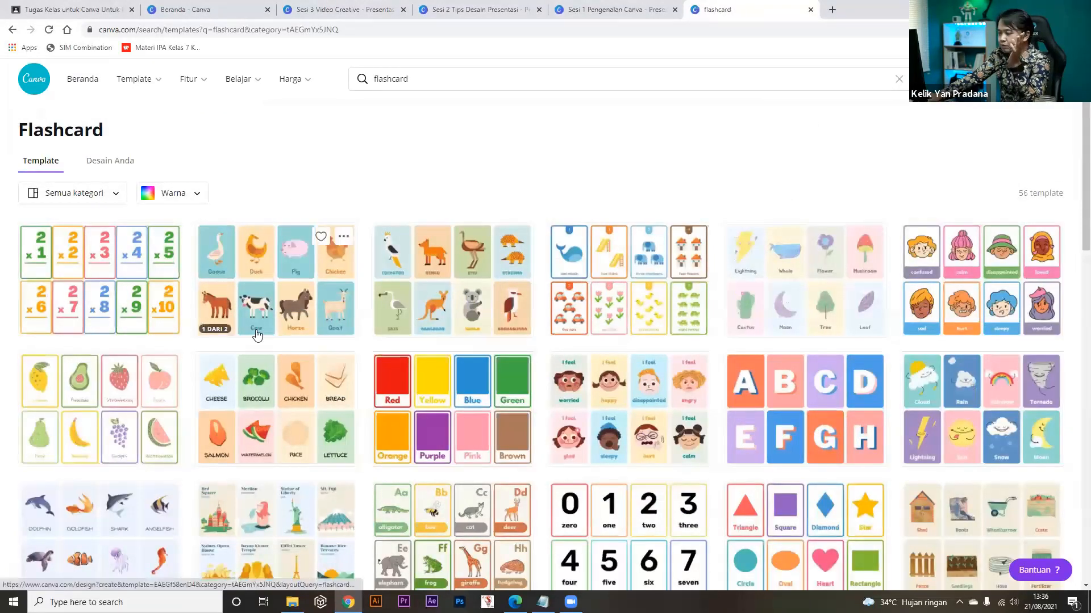
pyautogui.scroll(-1, 257, 335)
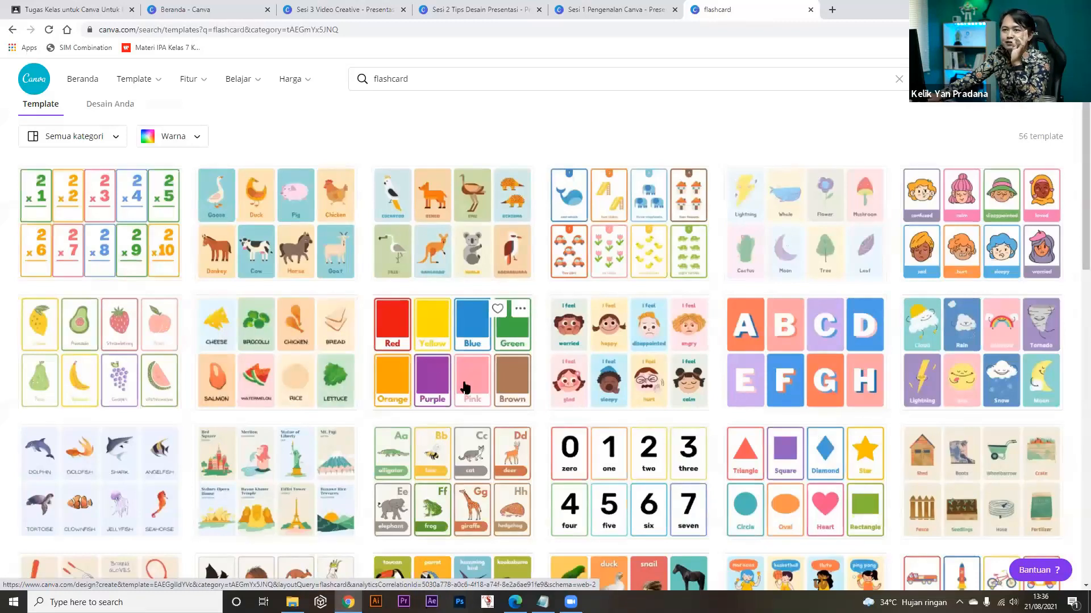
pyautogui.scroll(-1, 465, 388)
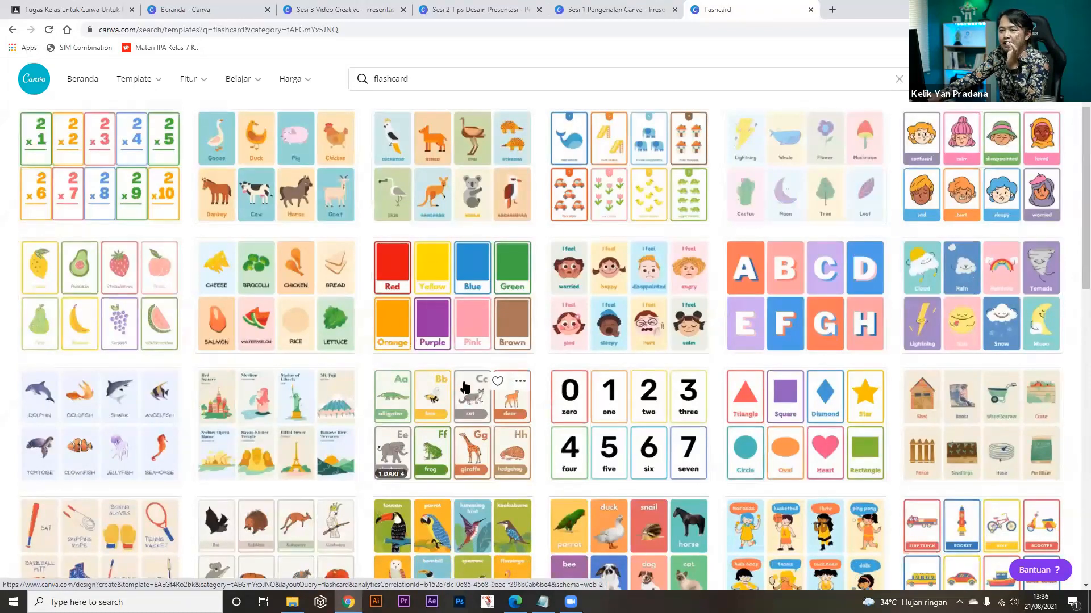
pyautogui.scroll(-1, 464, 388)
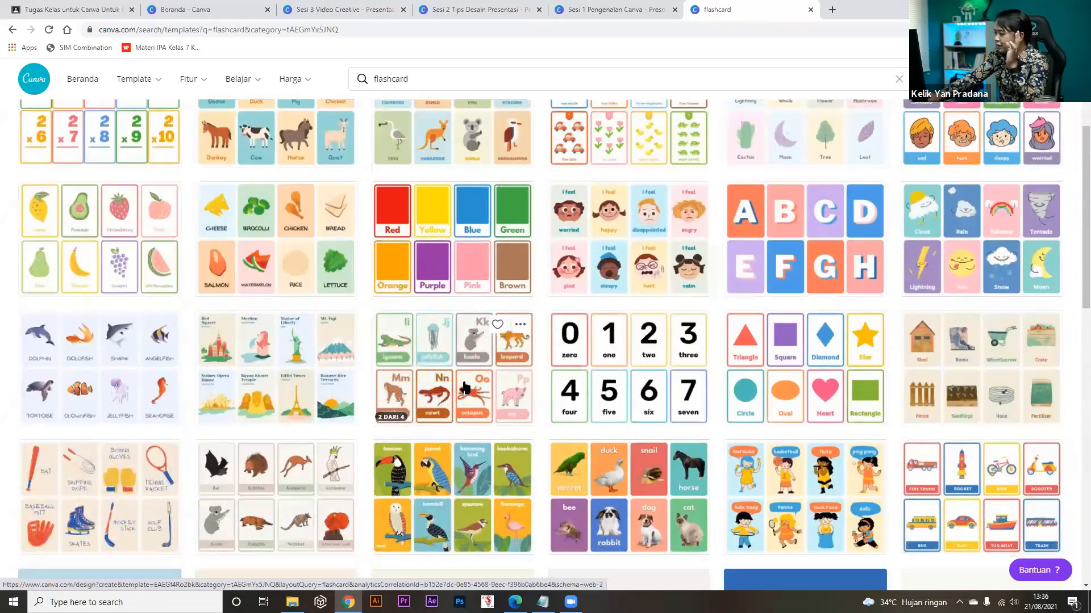
pyautogui.scroll(-4, 465, 388)
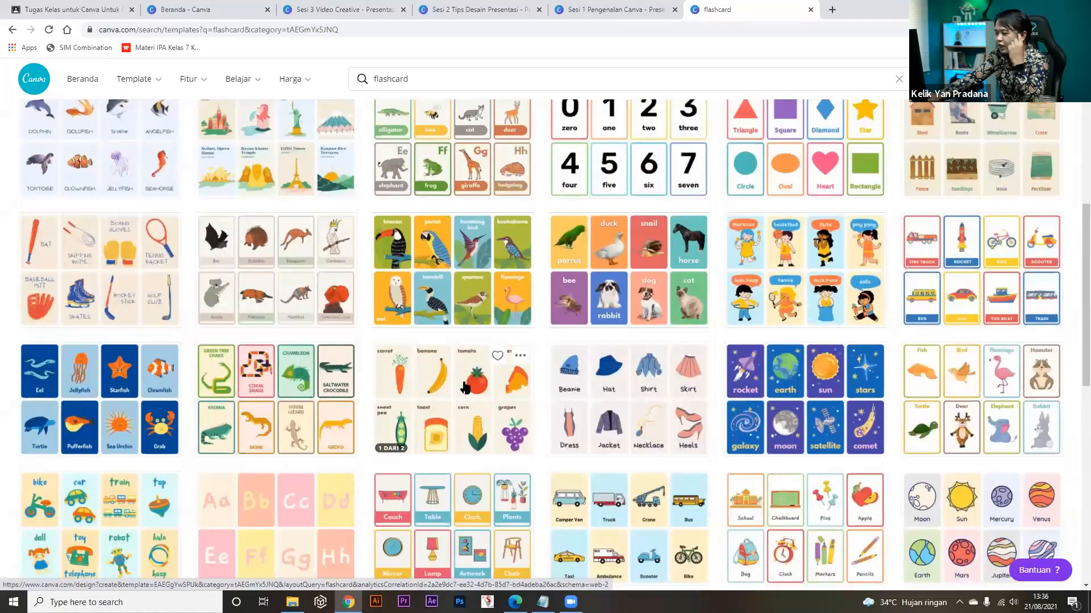
pyautogui.scroll(-5, 465, 388)
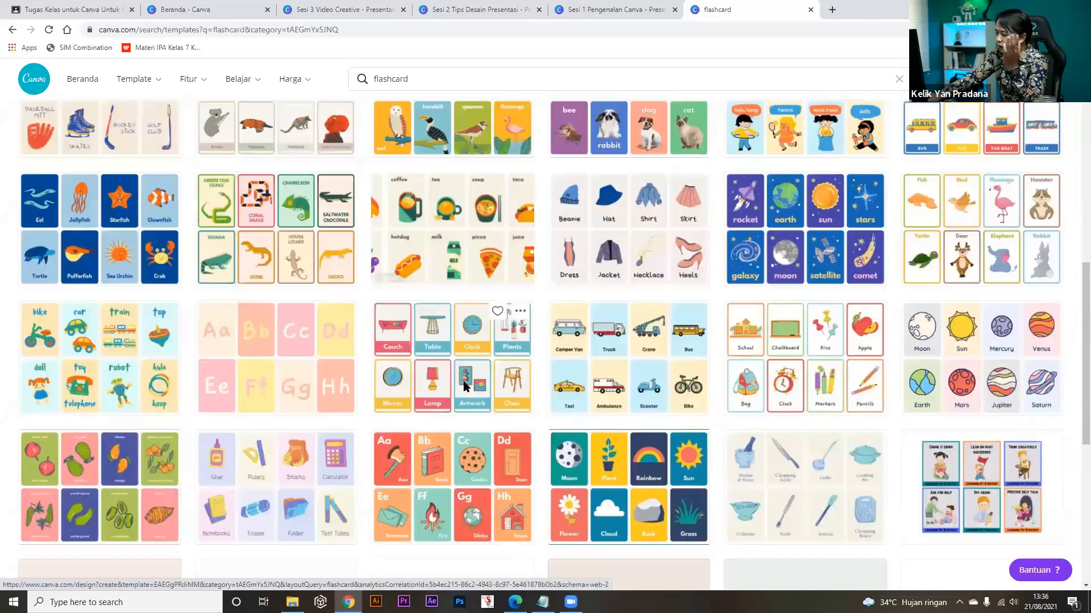
pyautogui.scroll(-5, 465, 388)
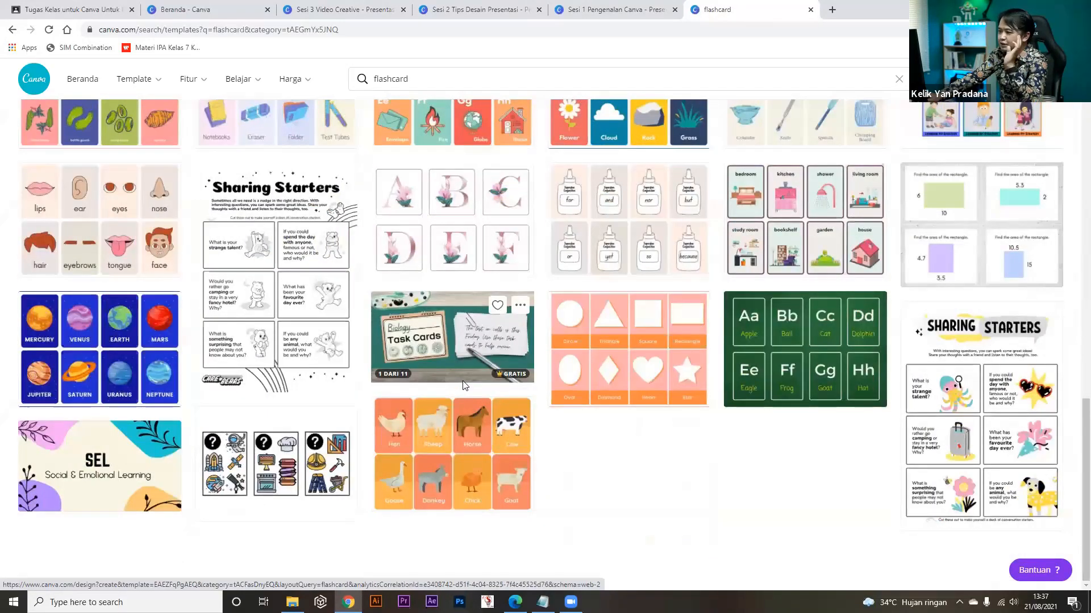
pyautogui.scroll(15, 463, 386)
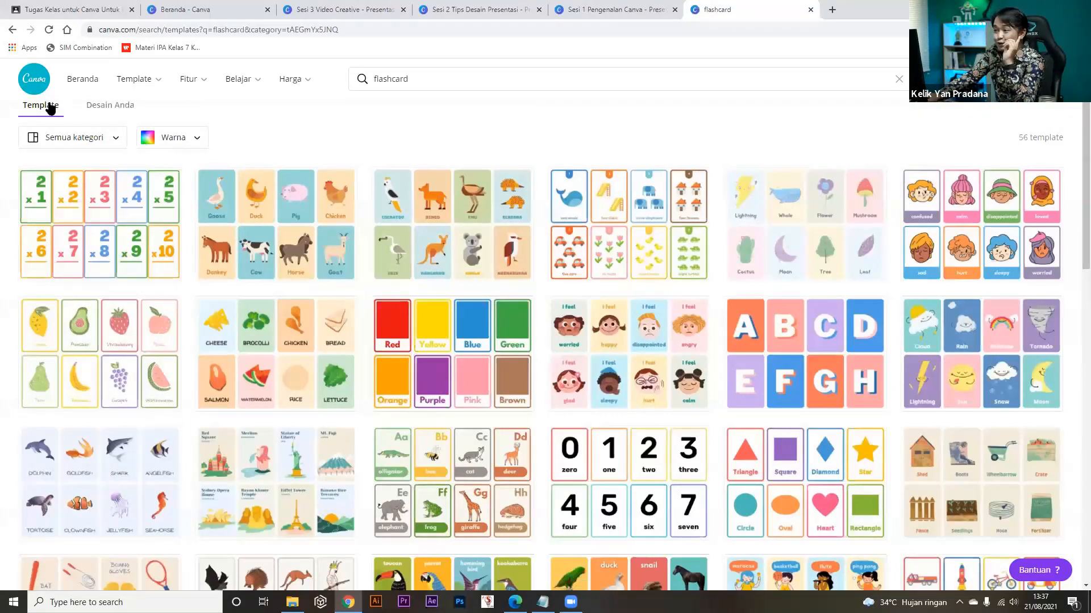
pyautogui.scroll(1, 61, 147)
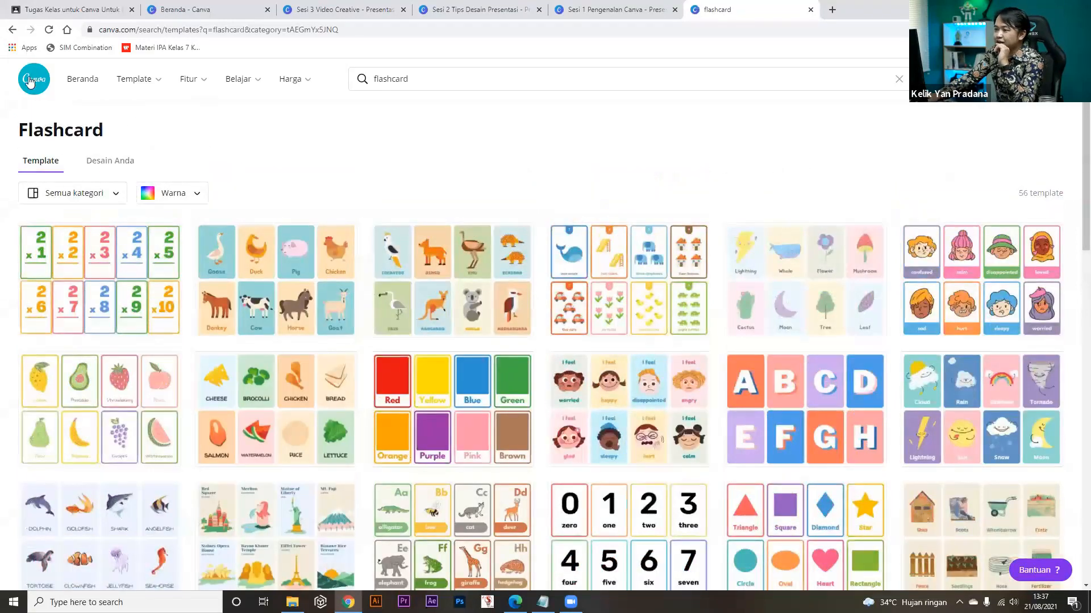
pyautogui.click(77, 84)
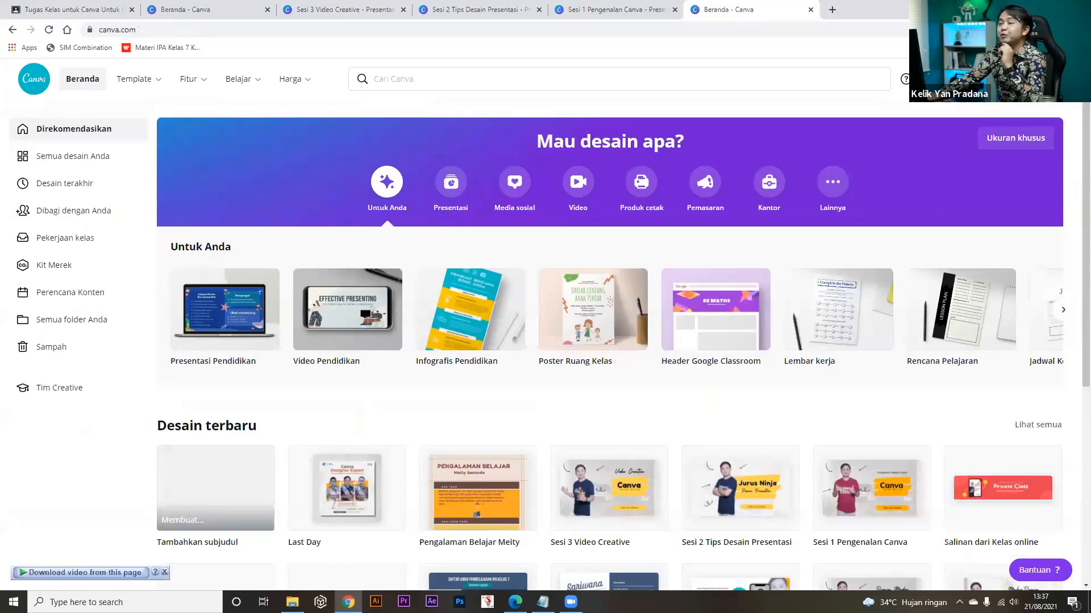
# Search design types for instagram, brosur and A4, then create a 'Kiriman Instagram' 1080 × 1080 px design.
pyautogui.click(993, 79)
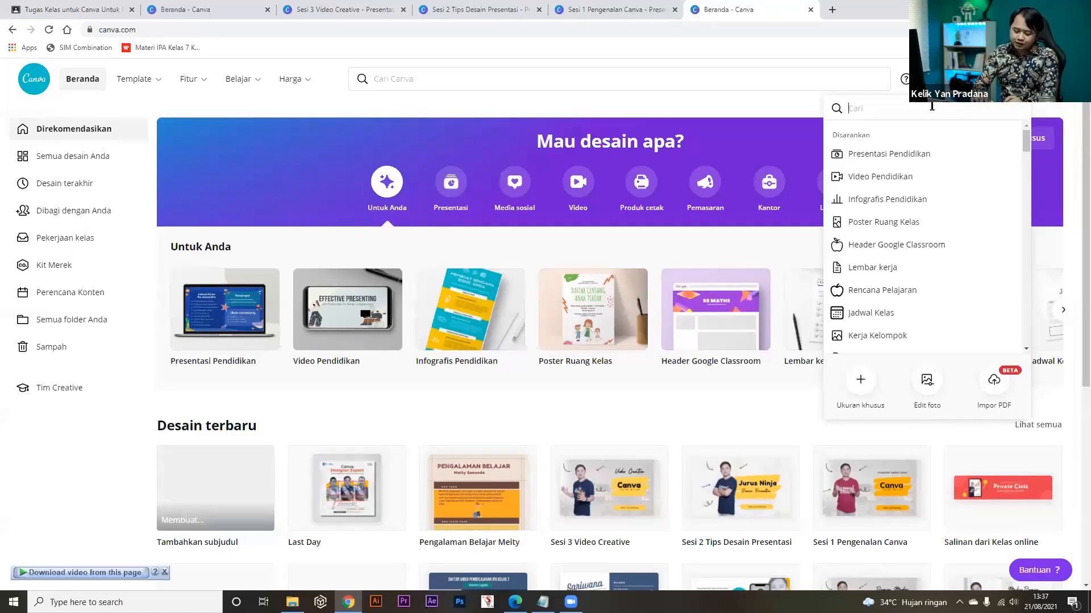
pyautogui.write('in')
pyautogui.write('am')
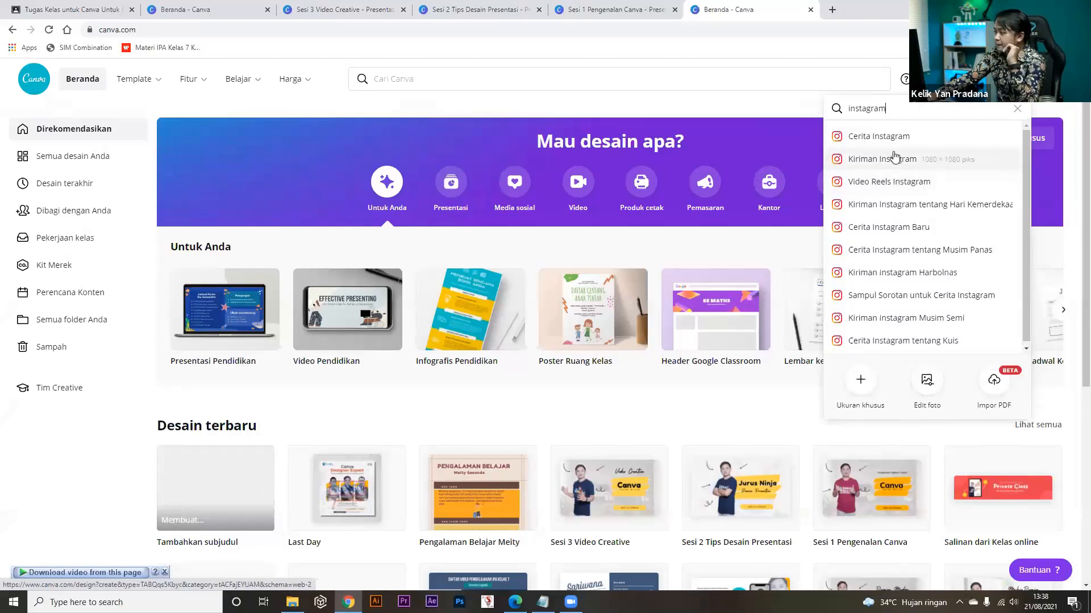
pyautogui.click(1016, 108)
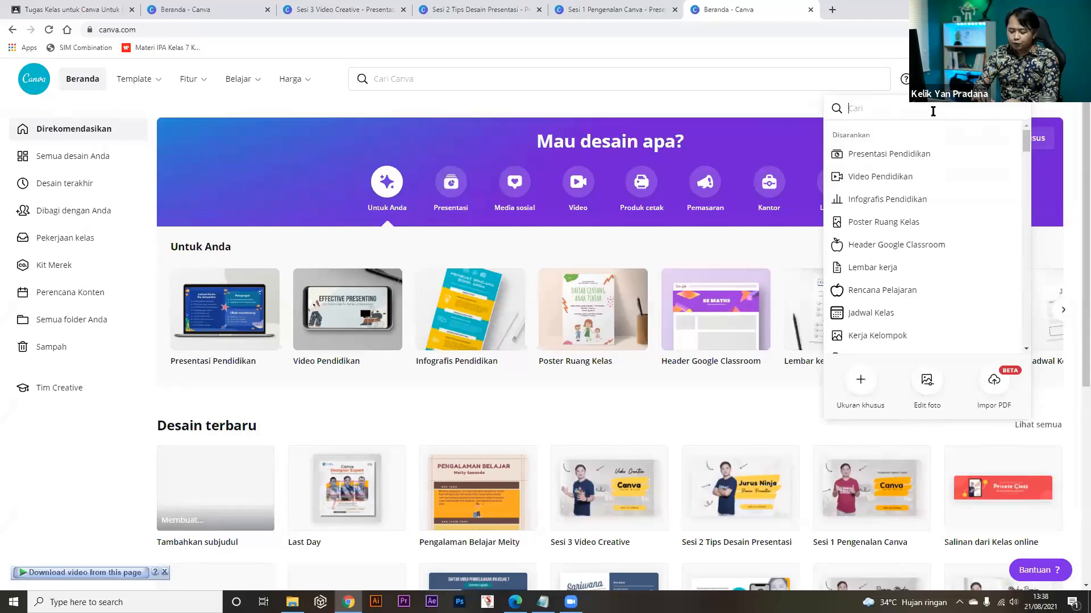
pyautogui.write('brosur')
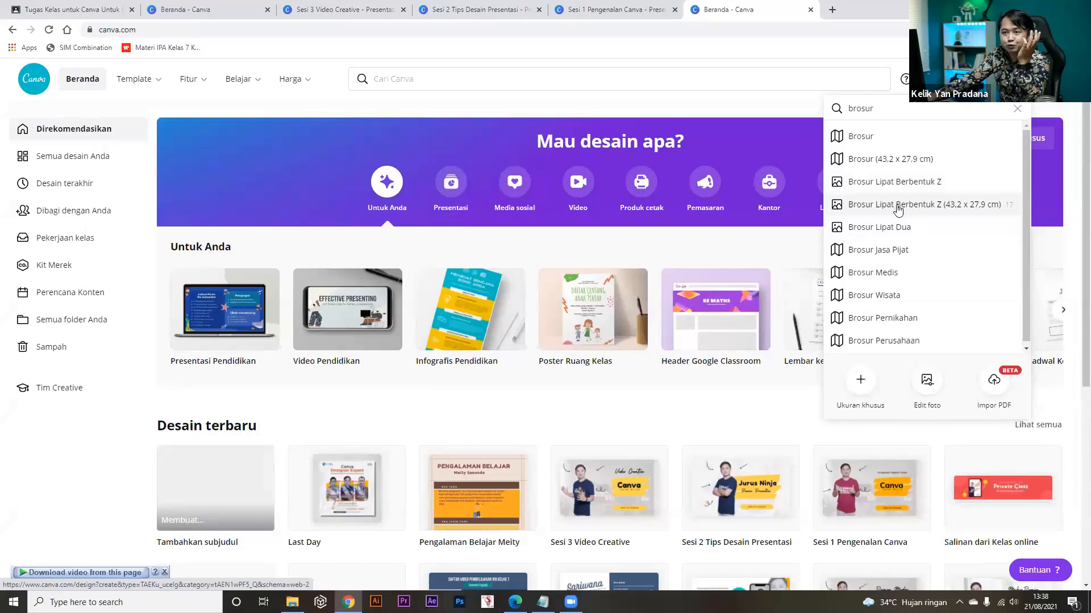
pyautogui.click(1016, 108)
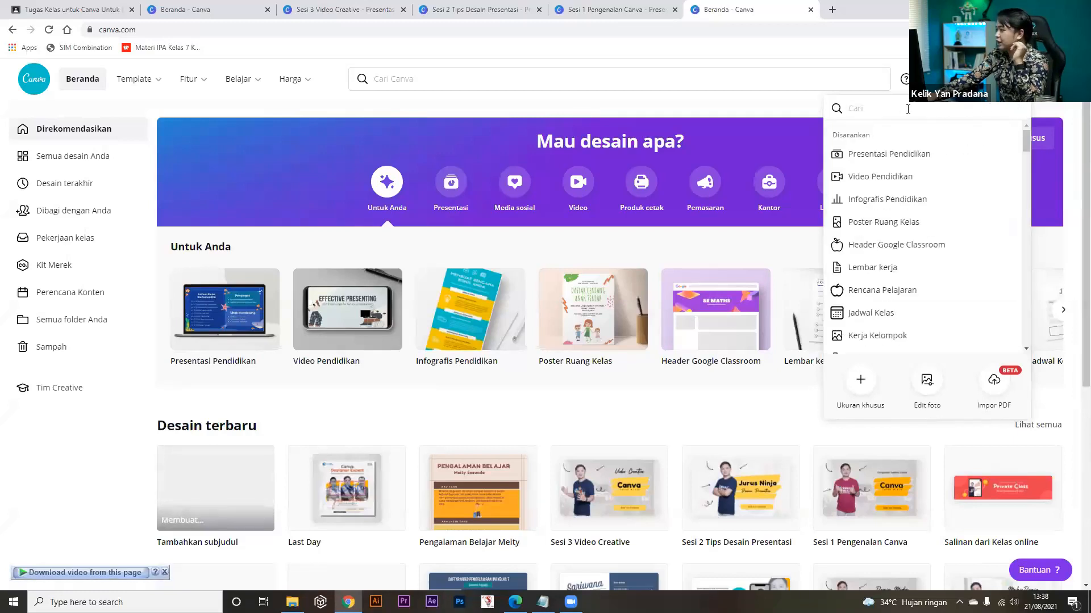
pyautogui.write('A4')
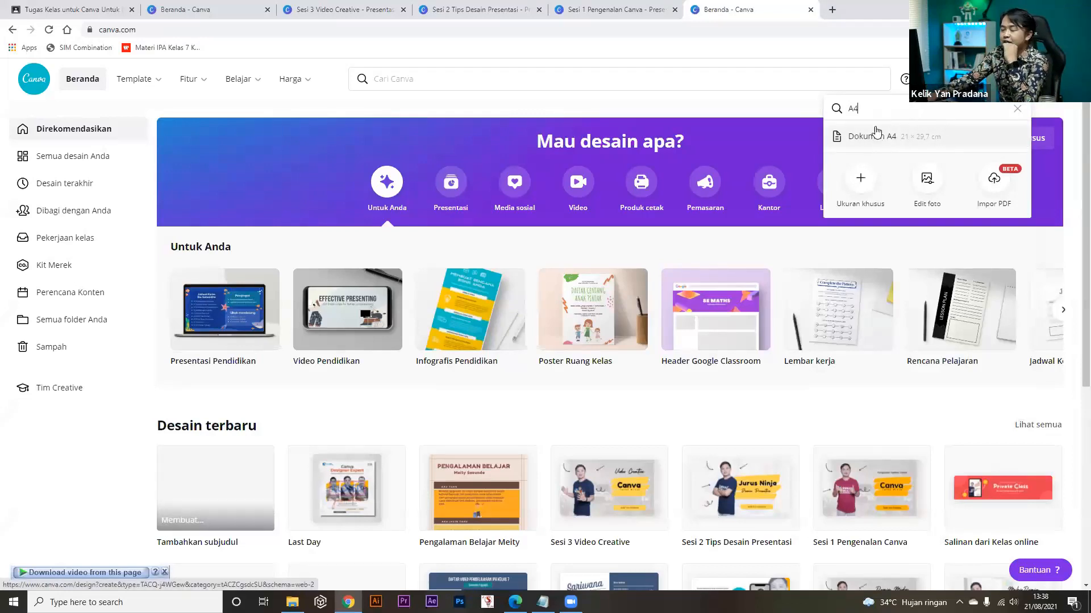
pyautogui.moveTo(859, 109); pyautogui.dragTo(843, 109)
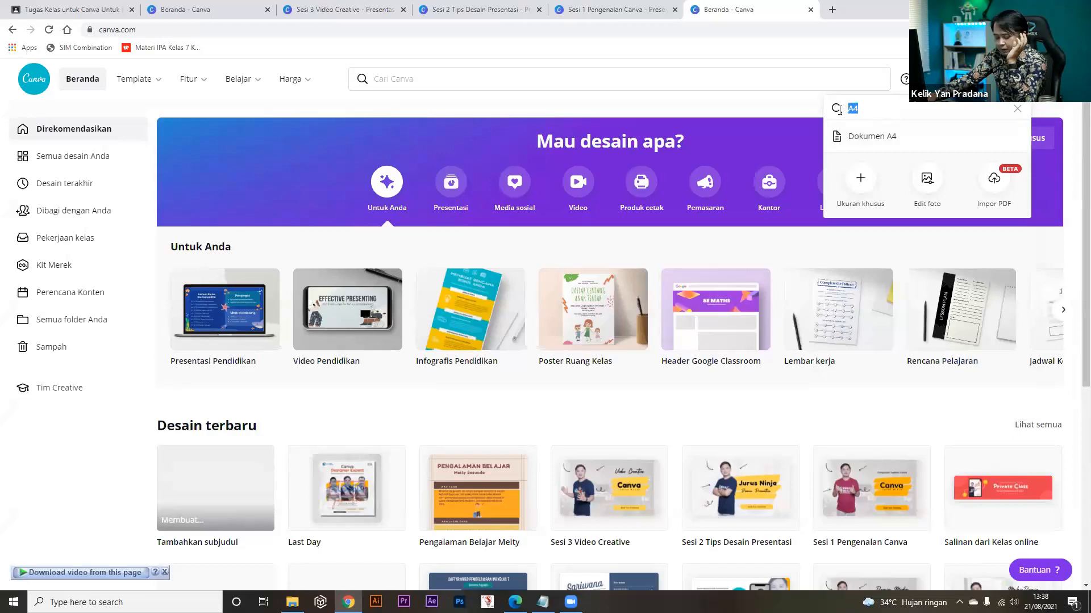
pyautogui.write('Ins')
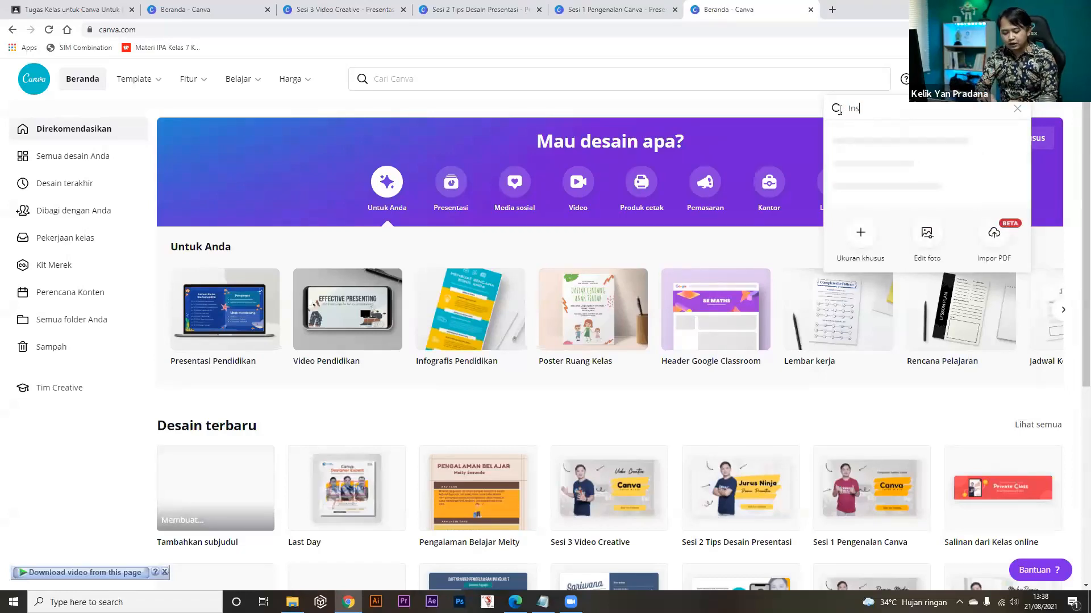
pyautogui.write('tagram')
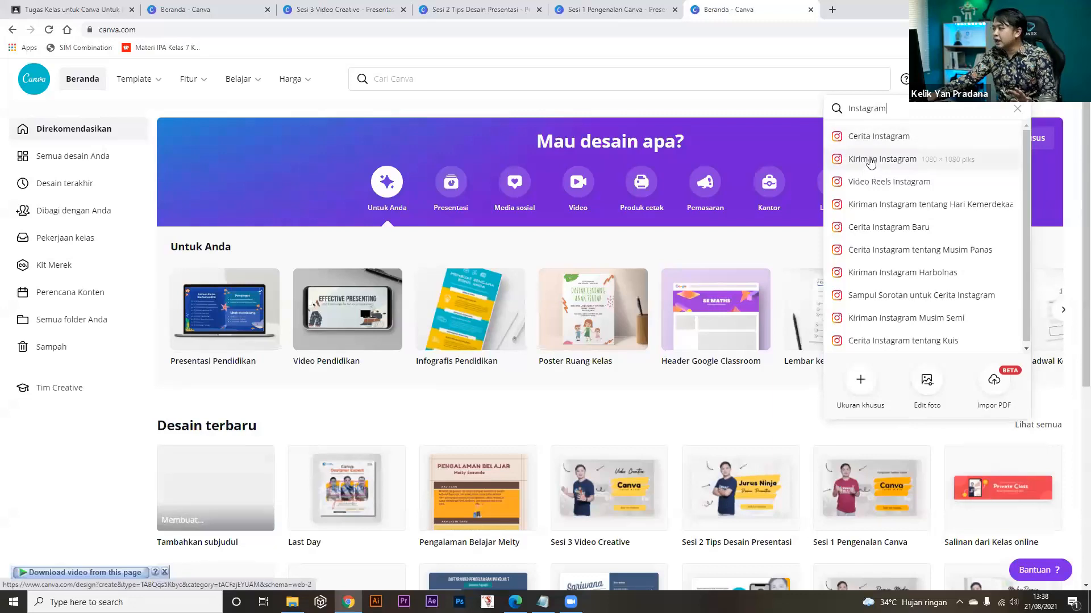
pyautogui.click(905, 161)
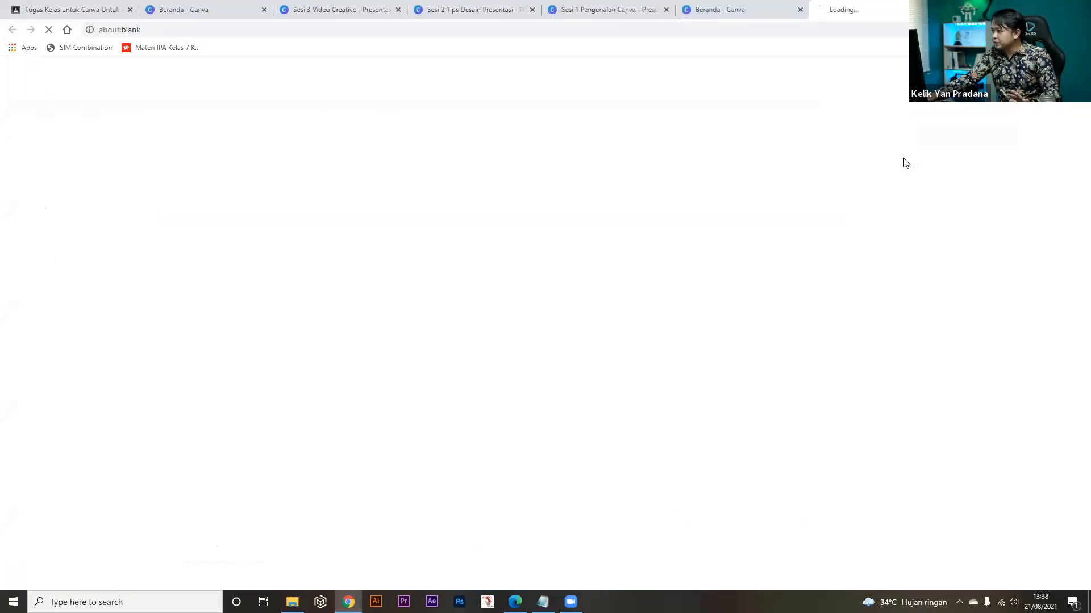
# Switch to the 'Desain tanpa judul' tab and show the Template panel beside the blank square page.
pyautogui.click(763, 12)
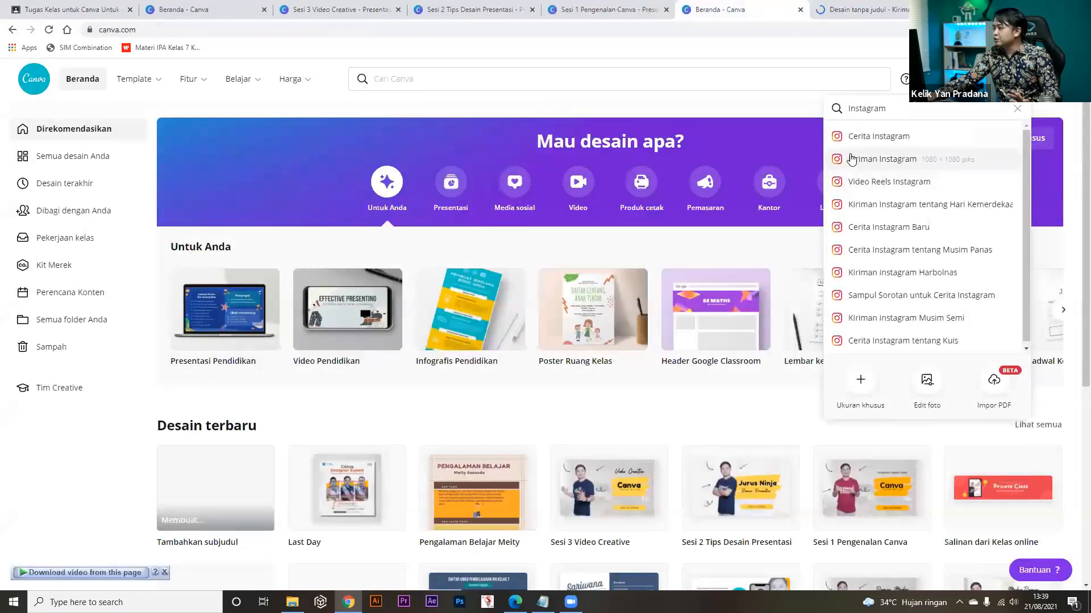
pyautogui.click(848, 8)
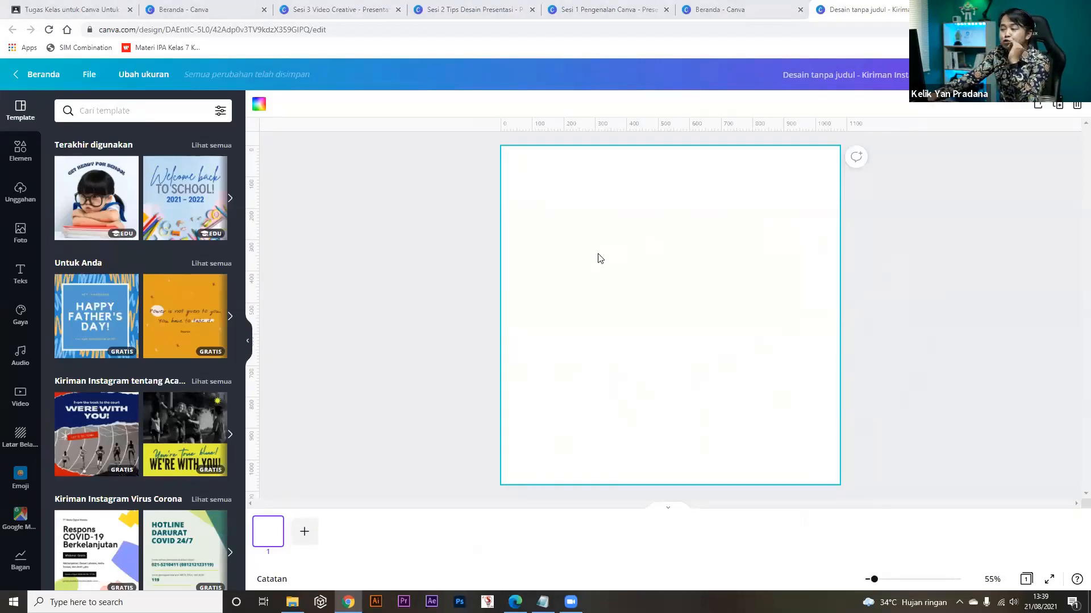
pyautogui.click(20, 151)
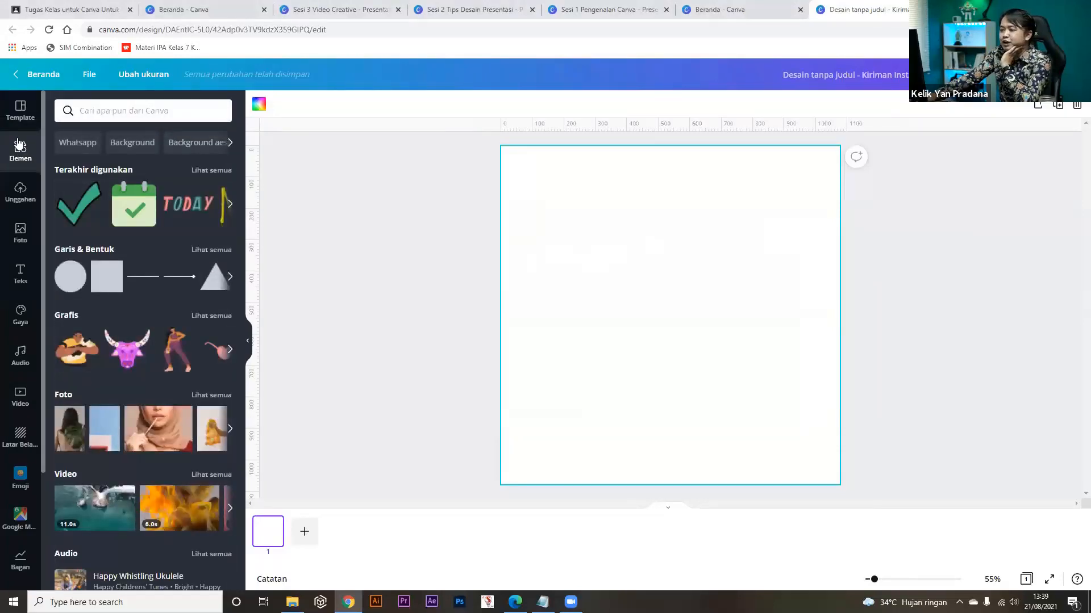
pyautogui.click(17, 113)
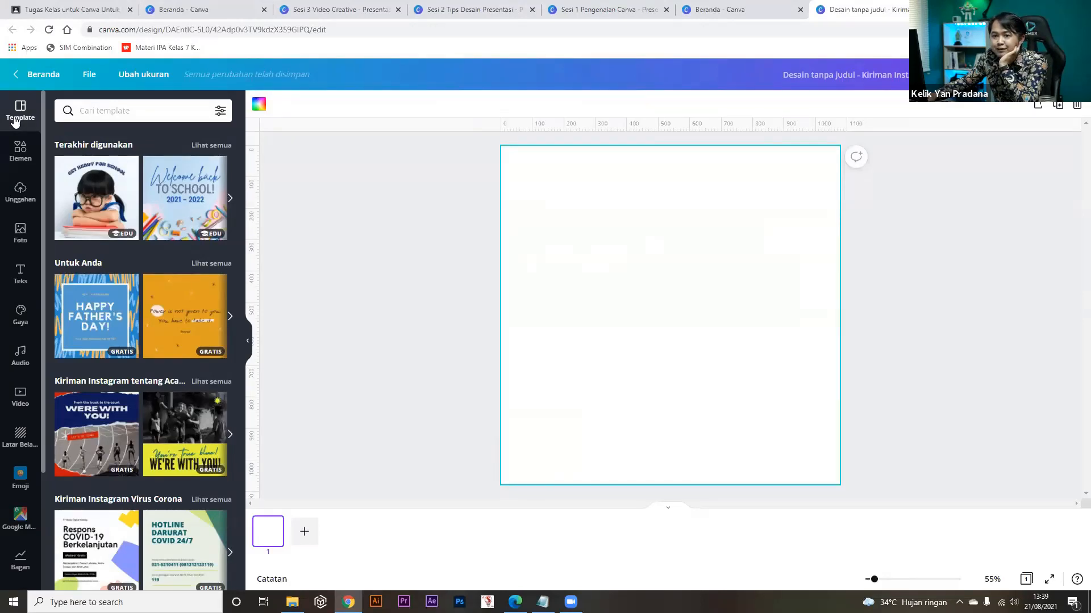
# Search templates for 'ulang tahun' and scroll through the birthday results.
pyautogui.click(118, 104)
pyautogui.write('ual')
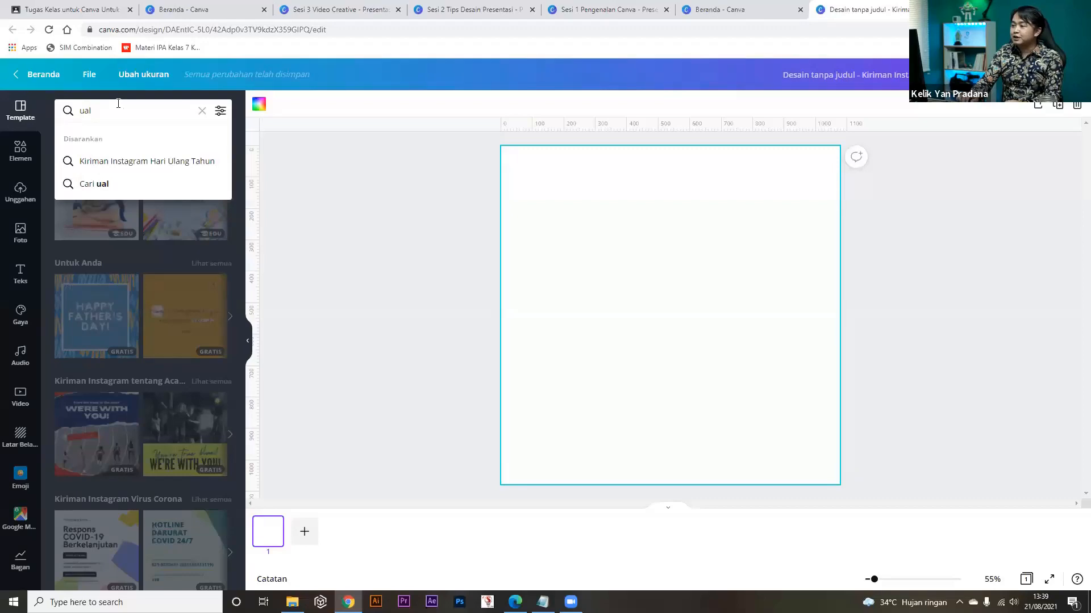
pyautogui.press('BackSpace')
pyautogui.press('BackSpace')
pyautogui.write('lang tahun')
pyautogui.press('Return')
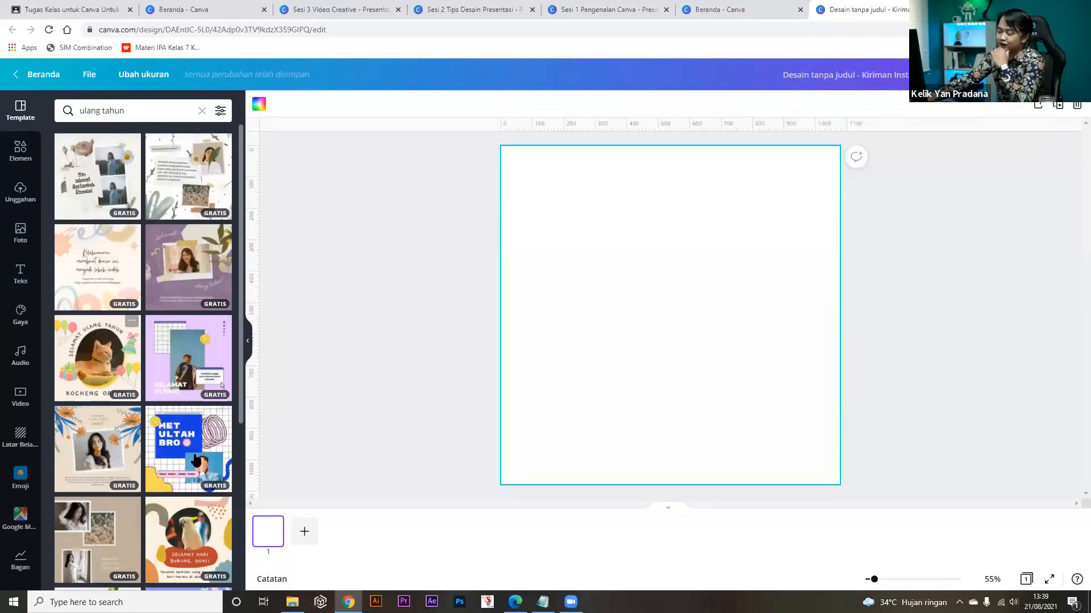
pyautogui.scroll(-2, 170, 398)
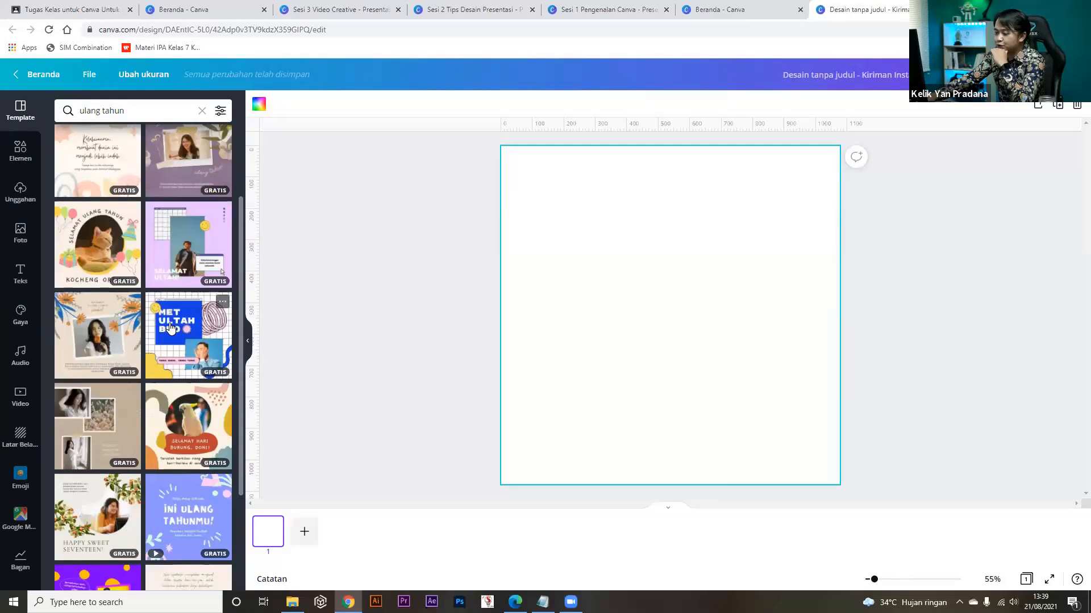
pyautogui.scroll(-2, 176, 396)
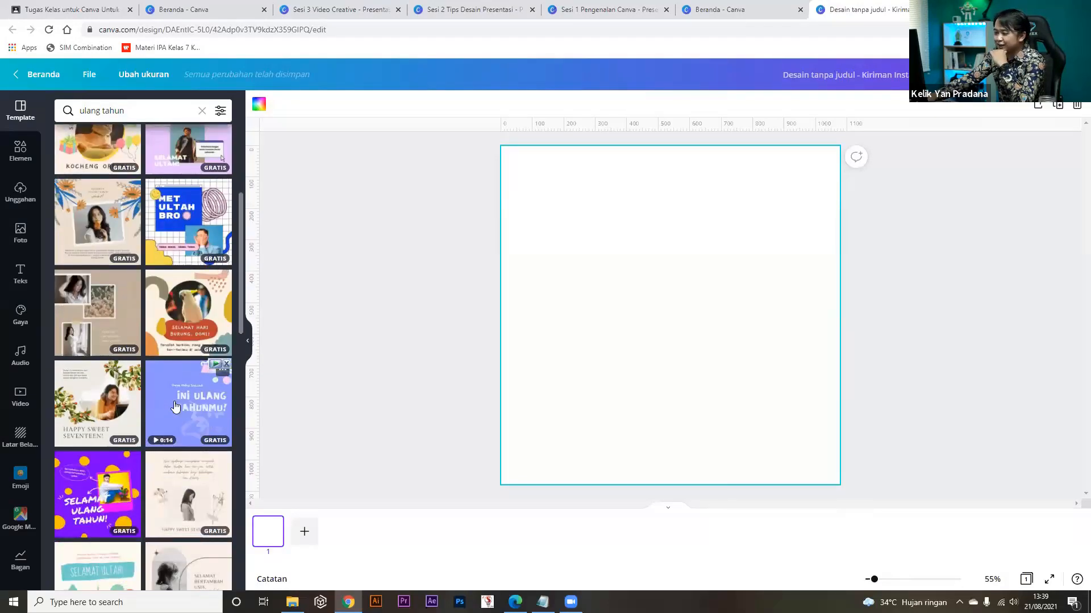
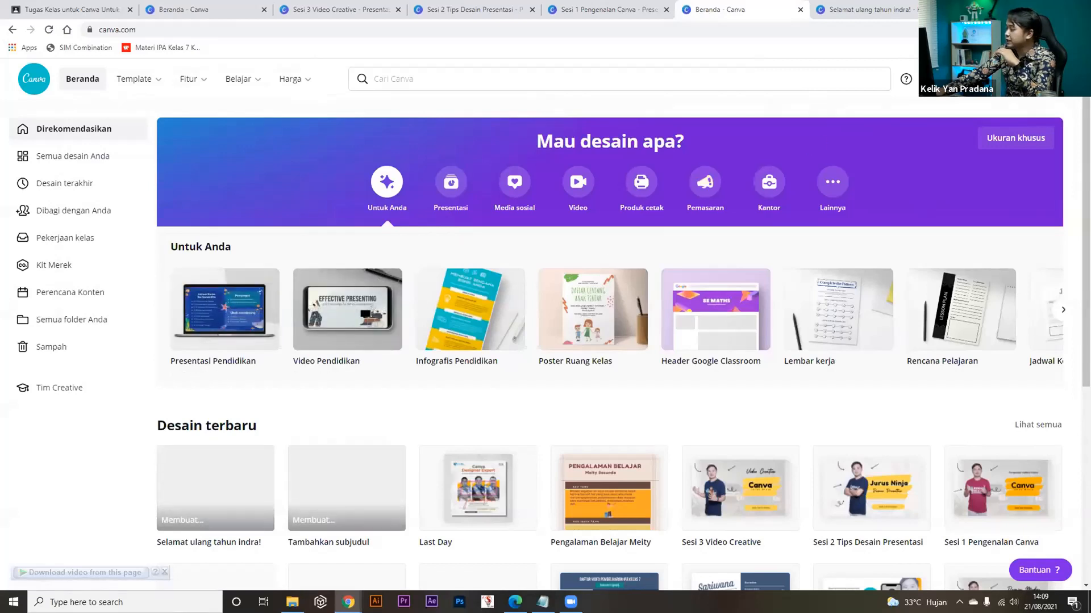
# Search design types for 'presentasi' and create a blank 1920 × 1080 px Presentasi design.
pyautogui.click(988, 79)
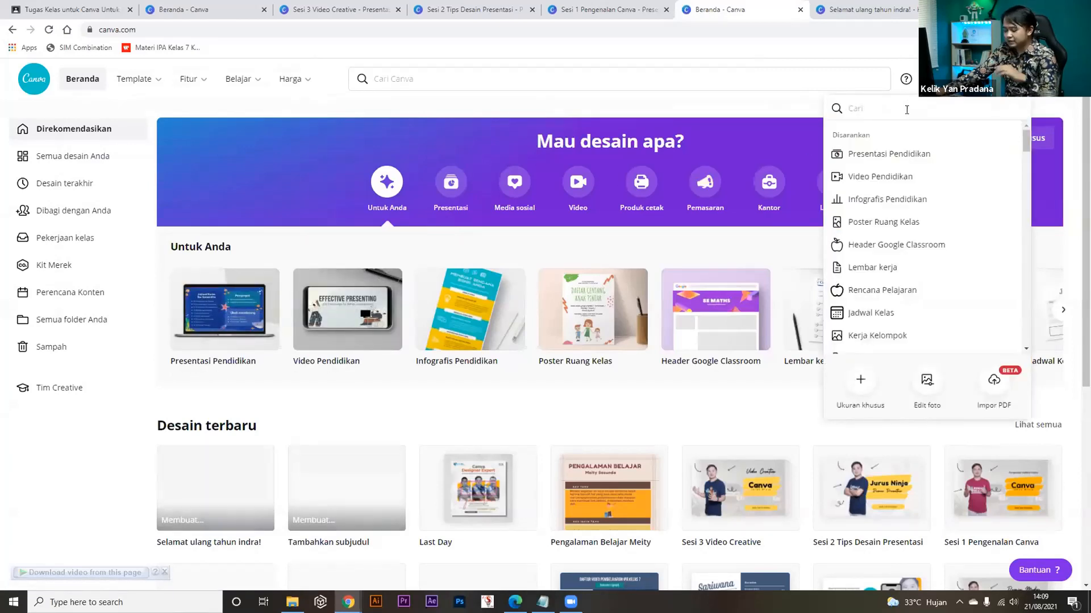
pyautogui.write('presentasi')
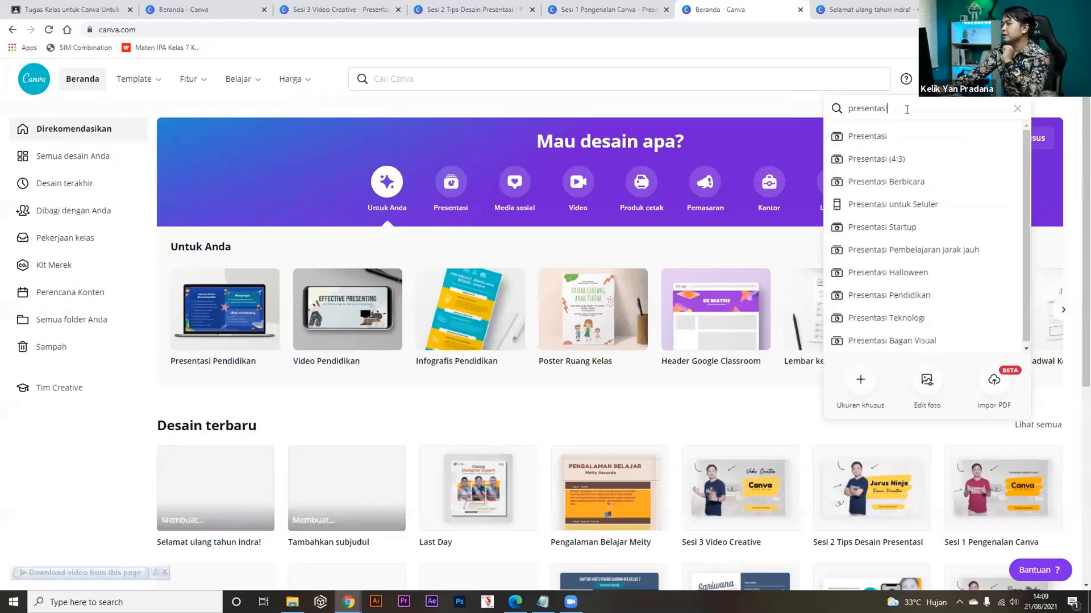
pyautogui.click(882, 142)
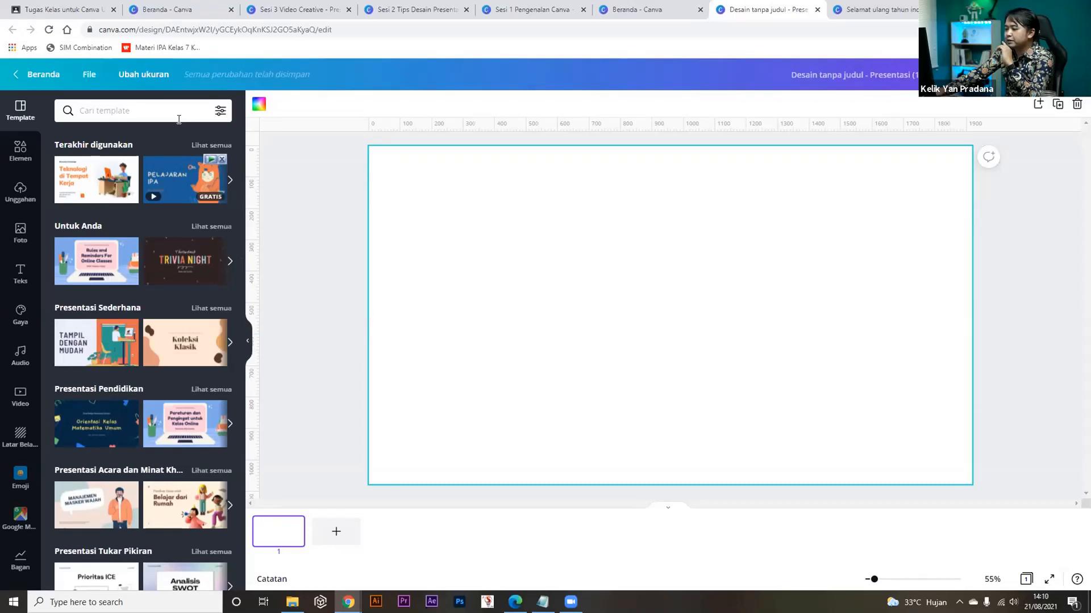
# From the education presentation templates, apply the blue-orange science template's 'Pelajaran IPA' title page to slide 1.
pyautogui.click(173, 173)
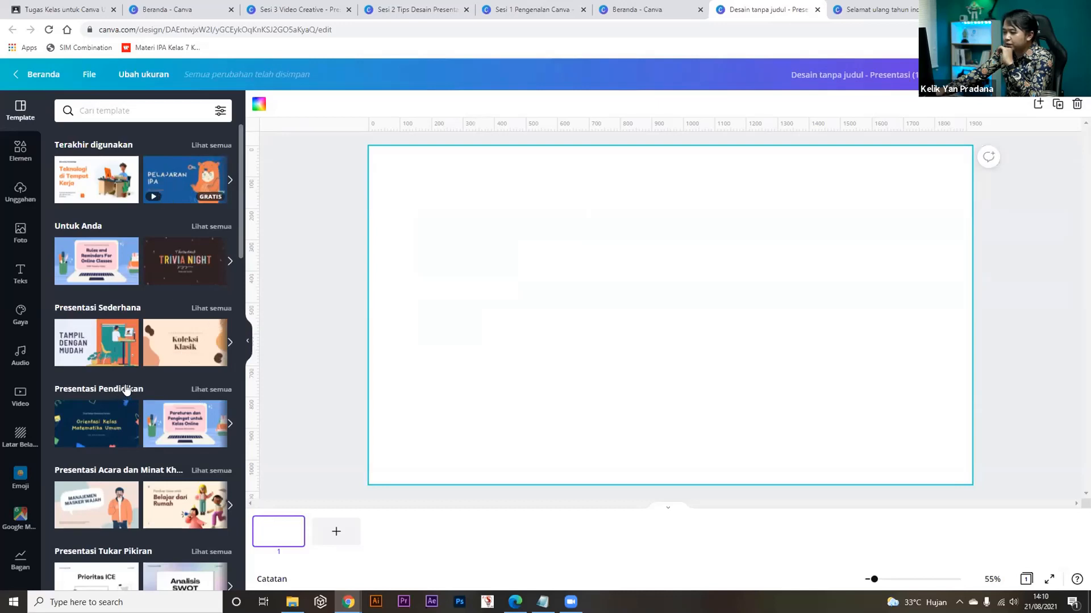
pyautogui.click(211, 390)
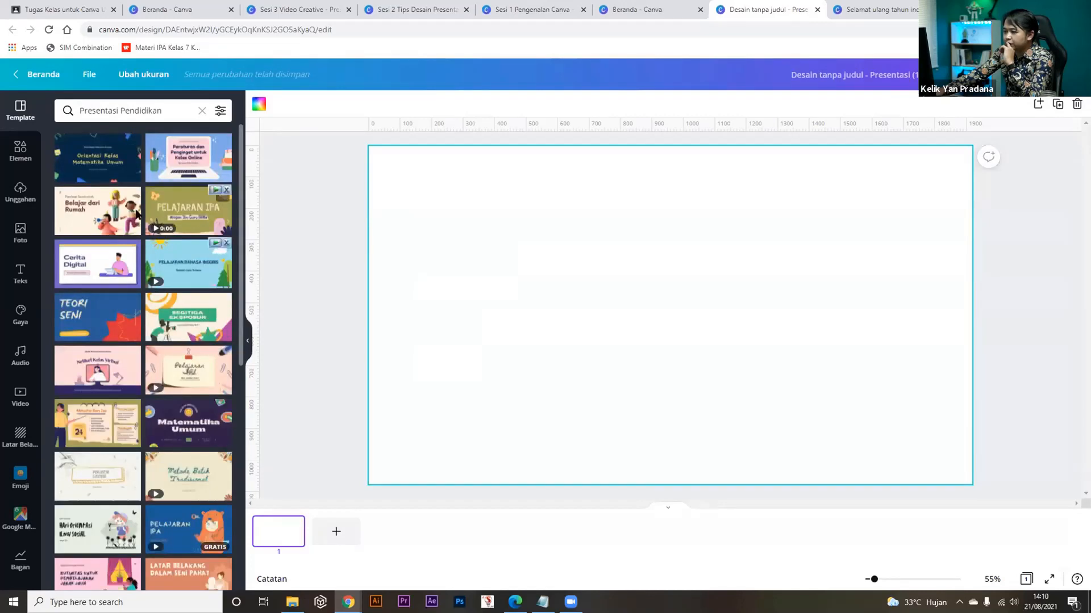
pyautogui.scroll(-3, 139, 340)
pyautogui.scroll(-2, 147, 387)
pyautogui.scroll(5, 167, 349)
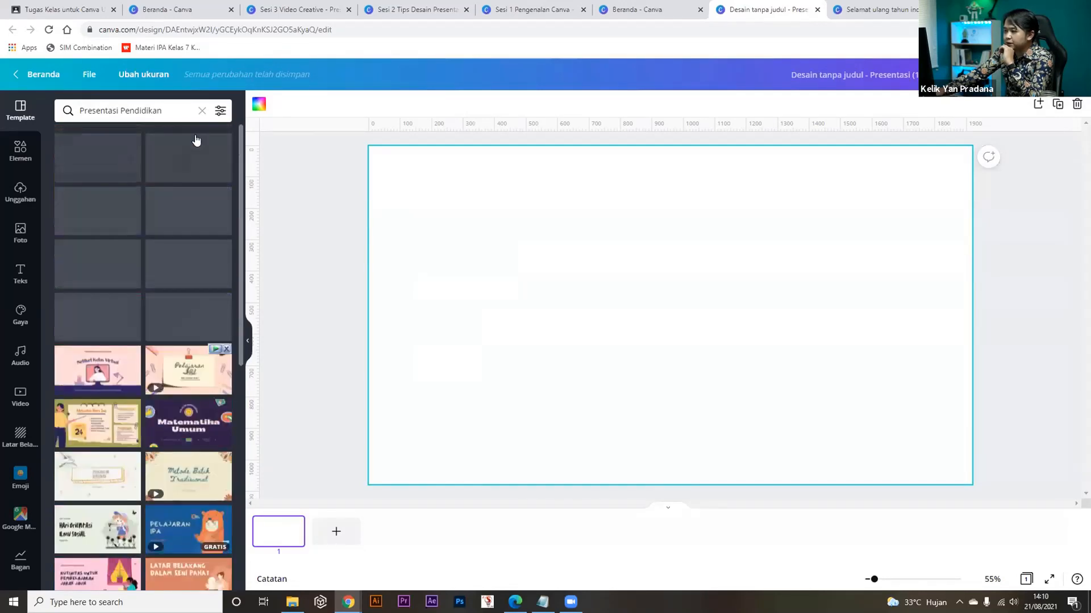
pyautogui.click(202, 110)
pyautogui.click(183, 185)
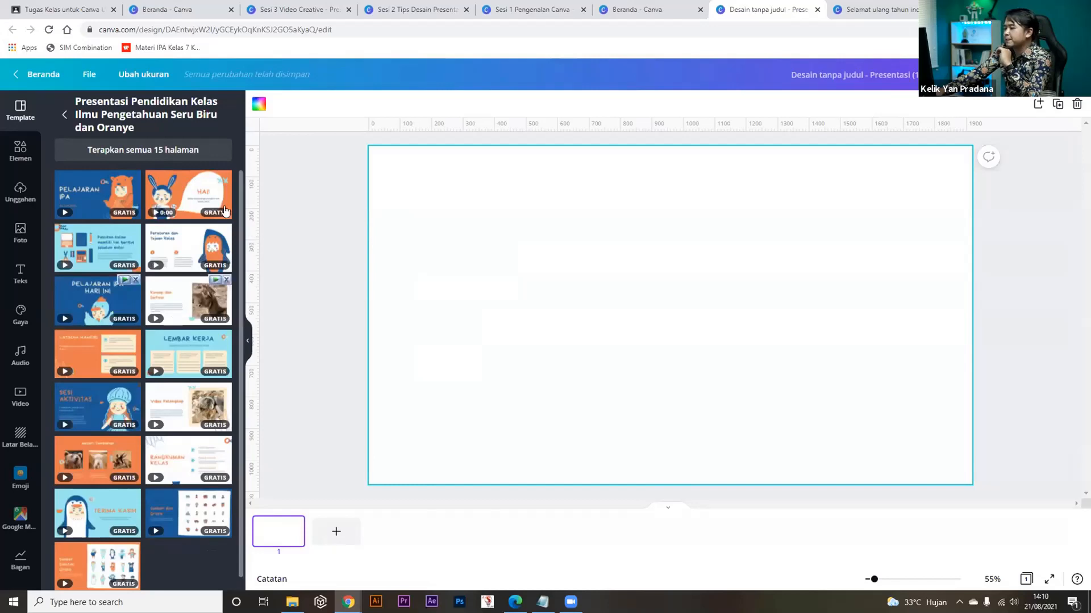
pyautogui.click(90, 189)
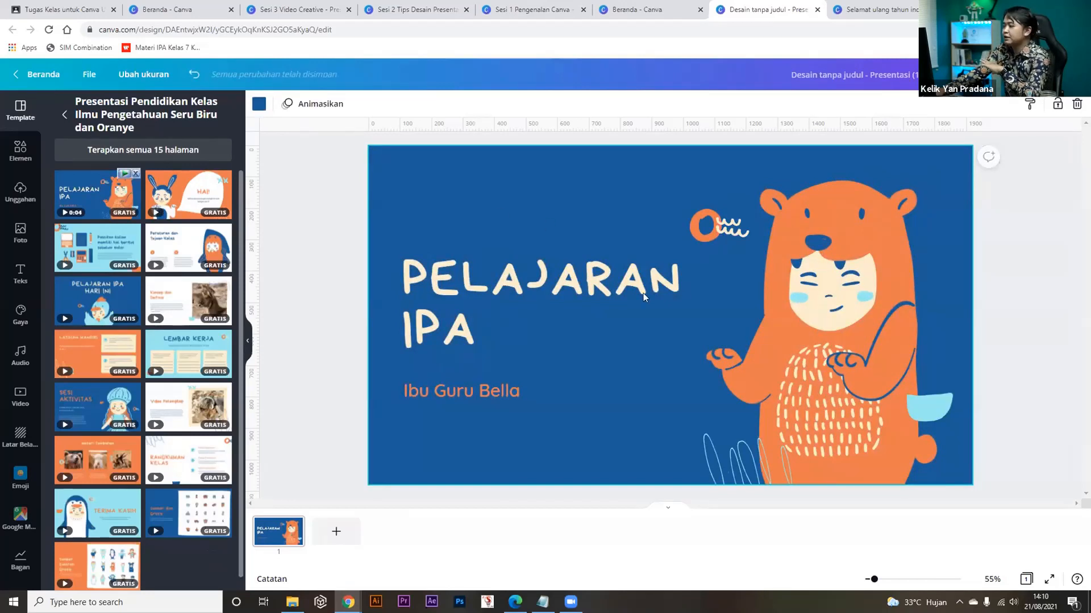
# Retitle the slide 'SEL HEWAN' and shrink its font to 115 so it fits one line.
pyautogui.click(474, 290)
pyautogui.doubleClick(474, 289)
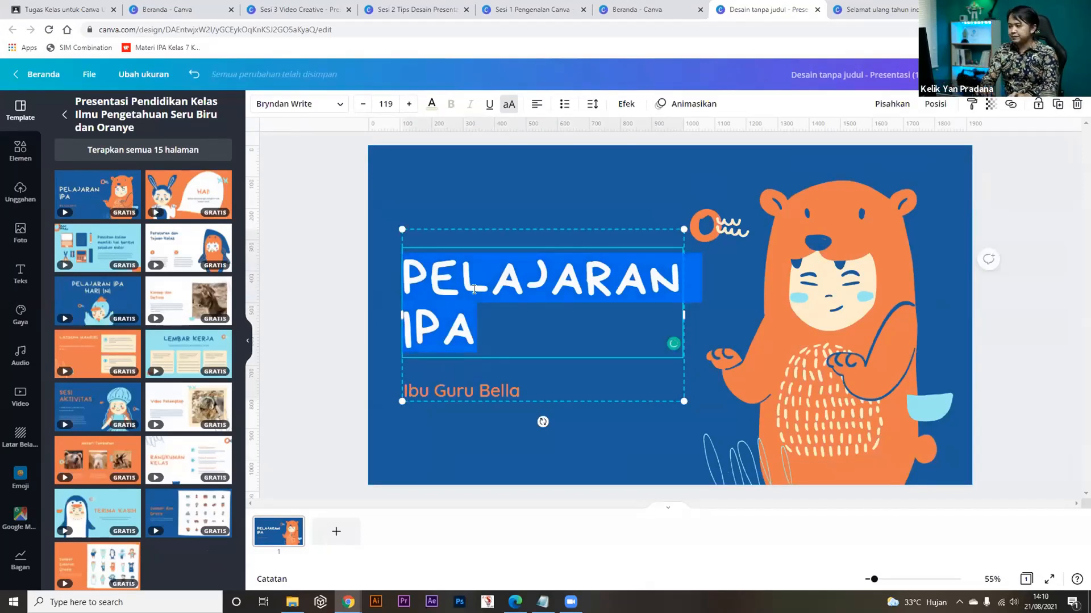
pyautogui.write('SEL HEWA')
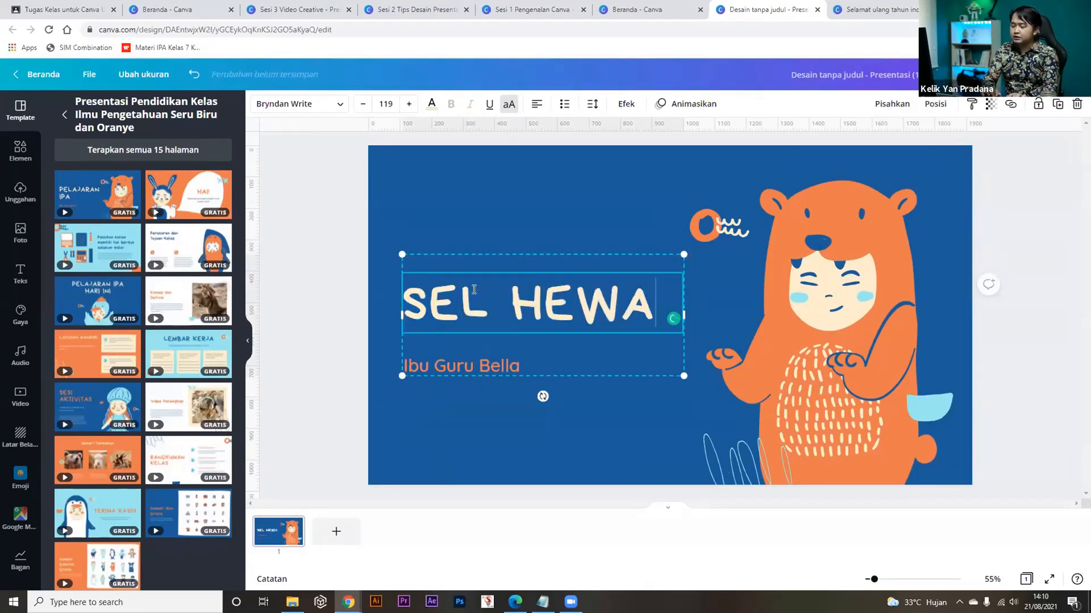
pyautogui.write('N')
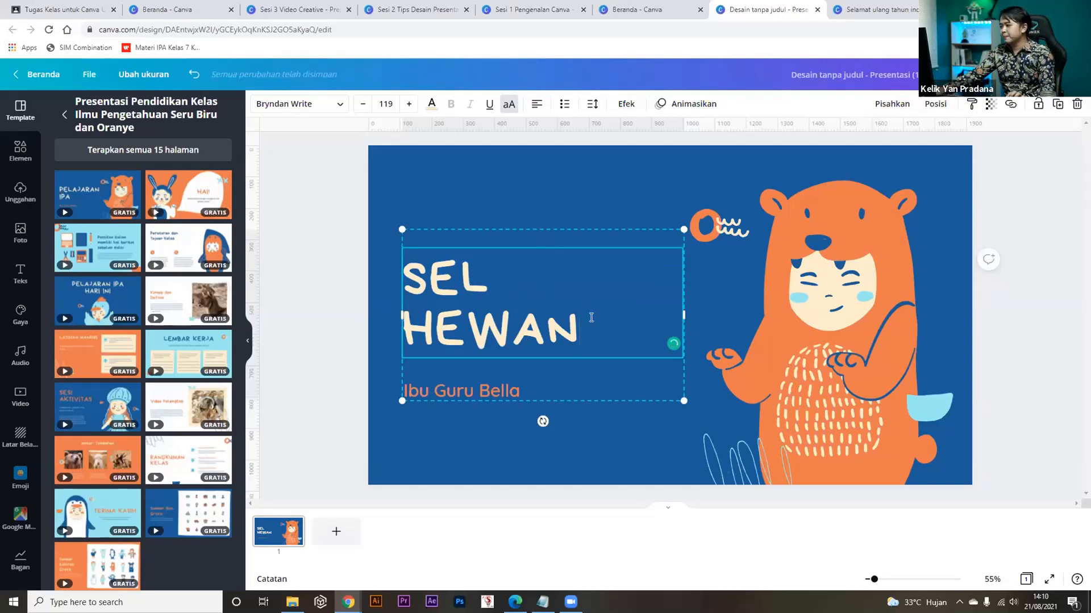
pyautogui.moveTo(591, 318); pyautogui.dragTo(398, 266)
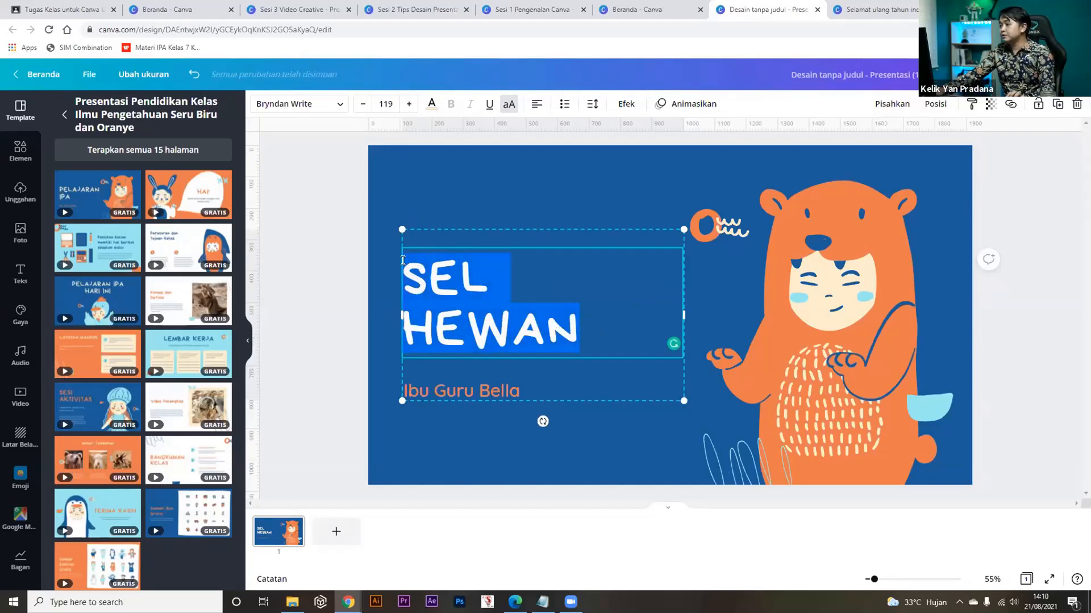
pyautogui.click(362, 104)
pyautogui.click(361, 104)
pyautogui.click(362, 104)
pyautogui.click(362, 104)
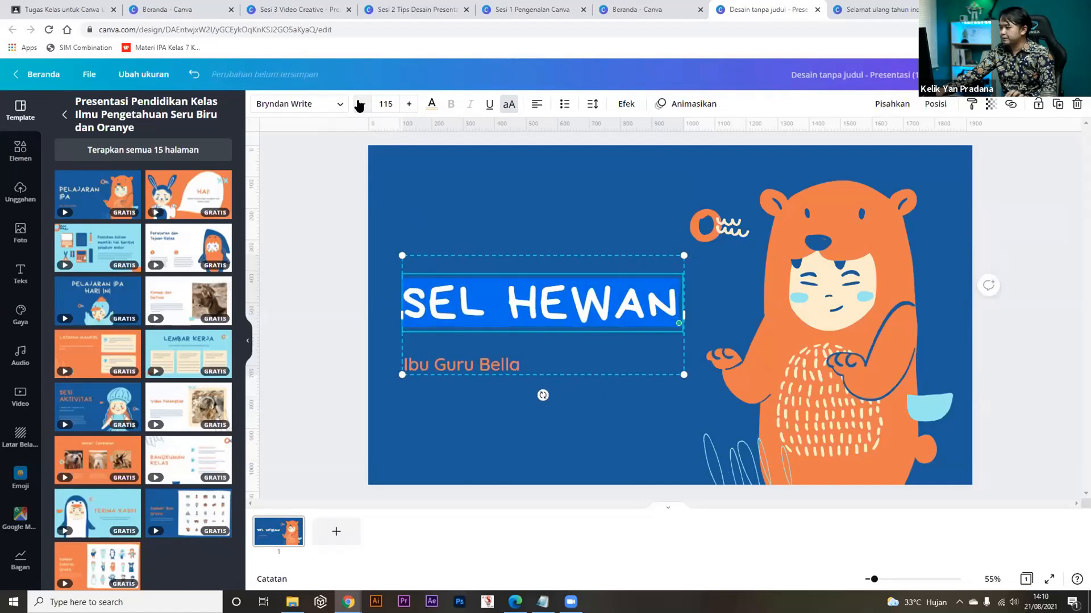
# Replace the subtitle's teacher name with the presenter's name.
pyautogui.click(431, 360)
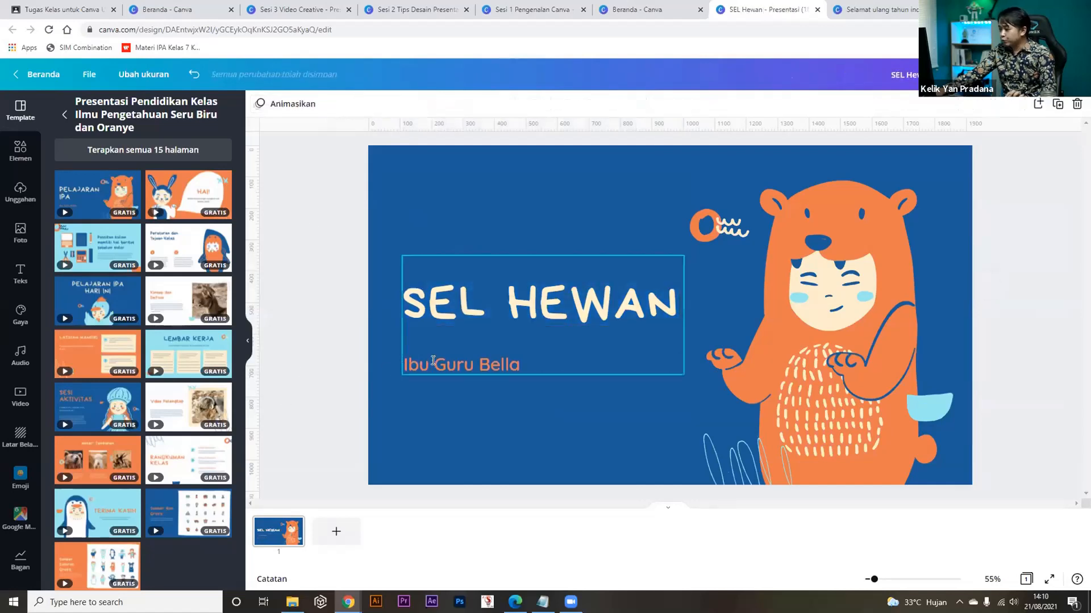
pyautogui.click(498, 358)
pyautogui.write('M')
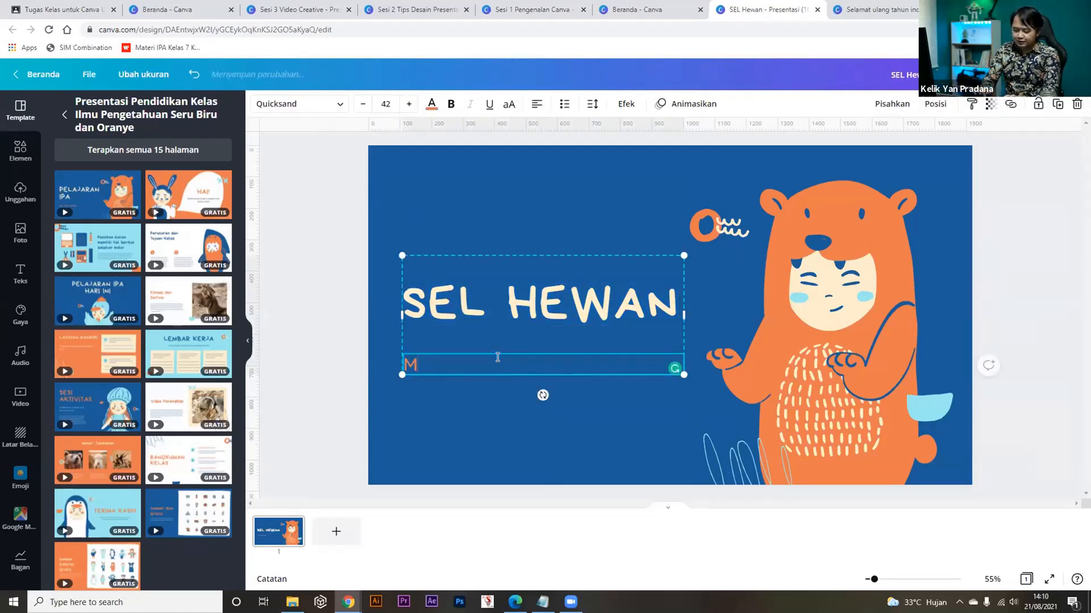
pyautogui.write('r. Klik')
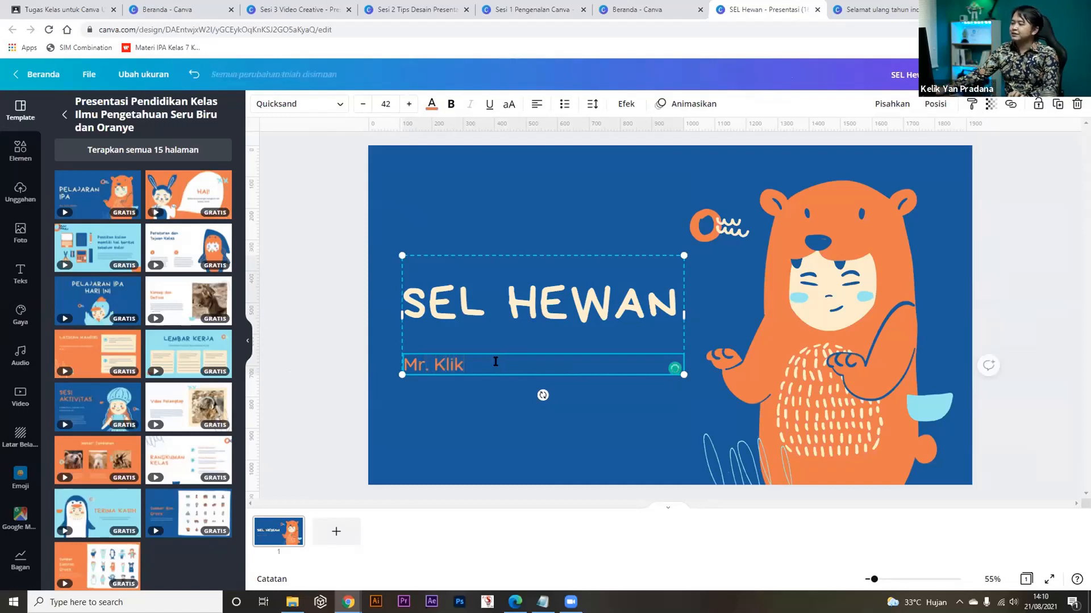
pyautogui.click(316, 307)
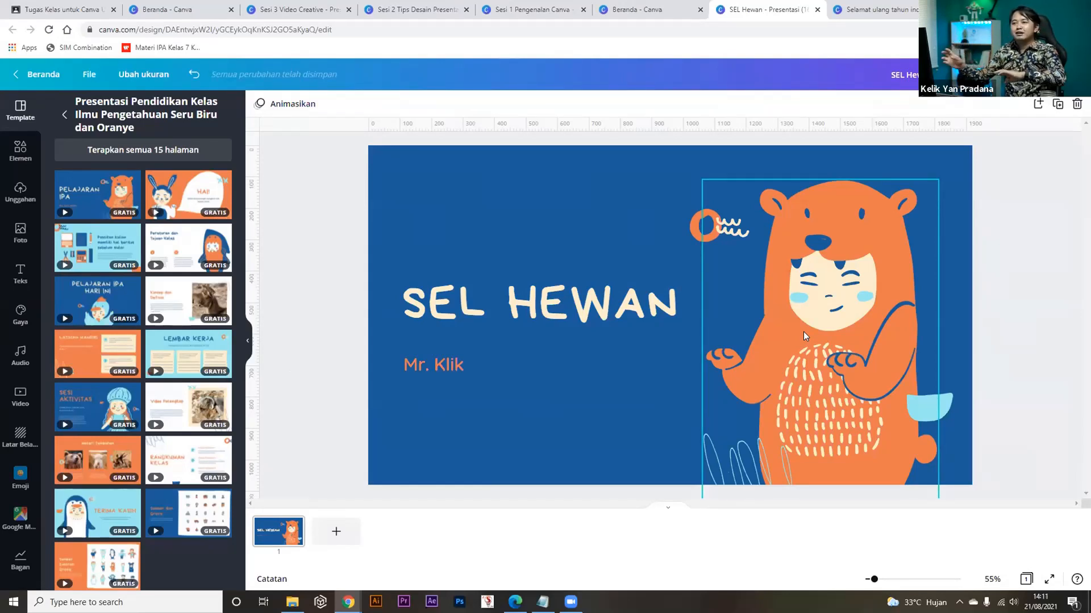
# Delete the bear illustration and add an orange cell from a 'sel hewan' Graphics search.
pyautogui.click(864, 296)
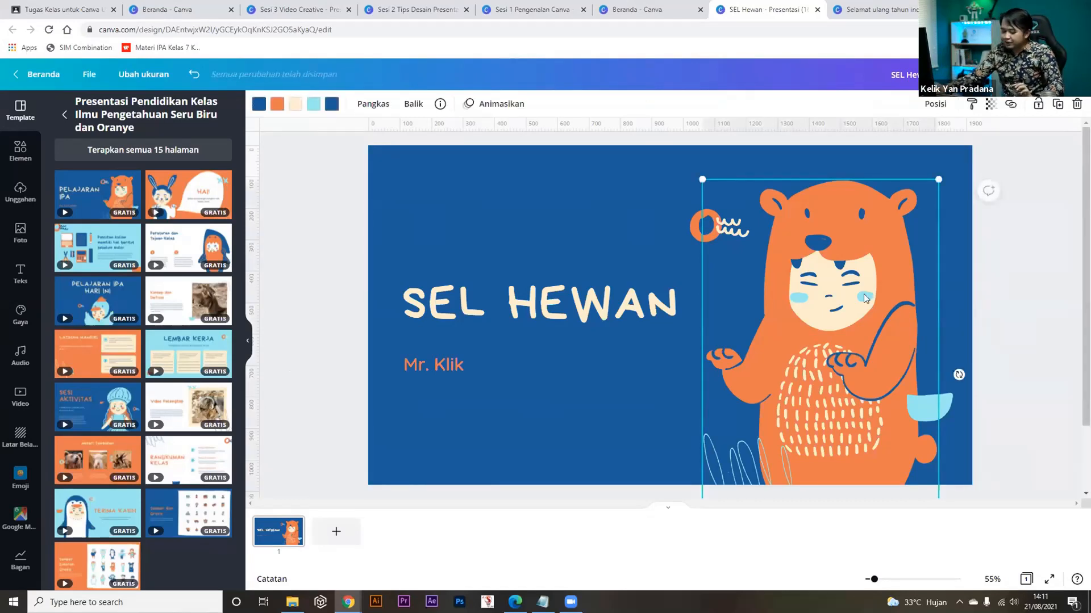
pyautogui.press('Delete')
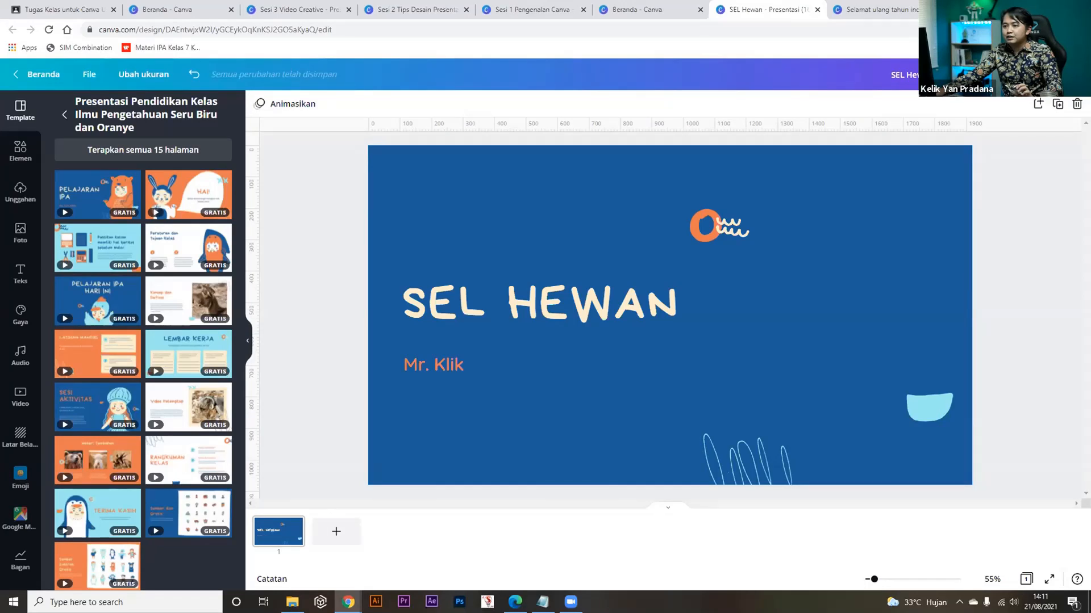
pyautogui.click(24, 155)
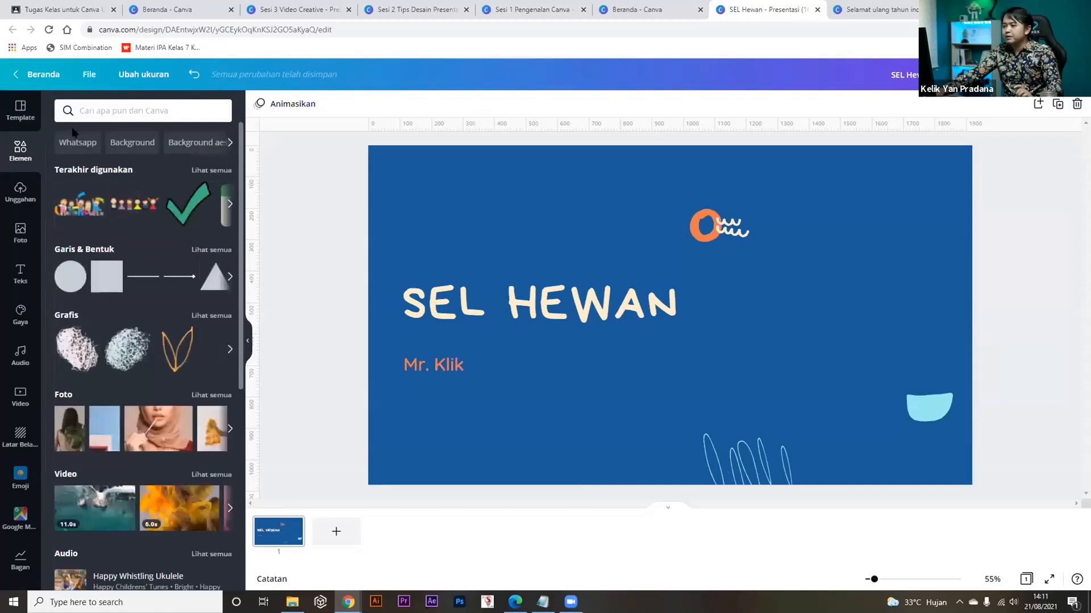
pyautogui.click(109, 111)
pyautogui.write('s')
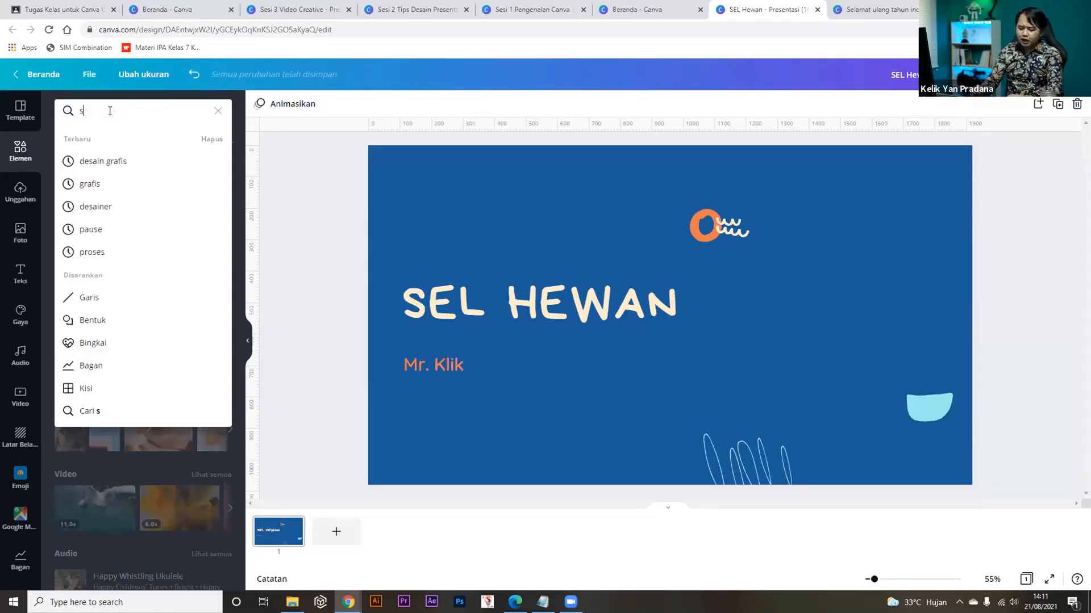
pyautogui.write('el hewan')
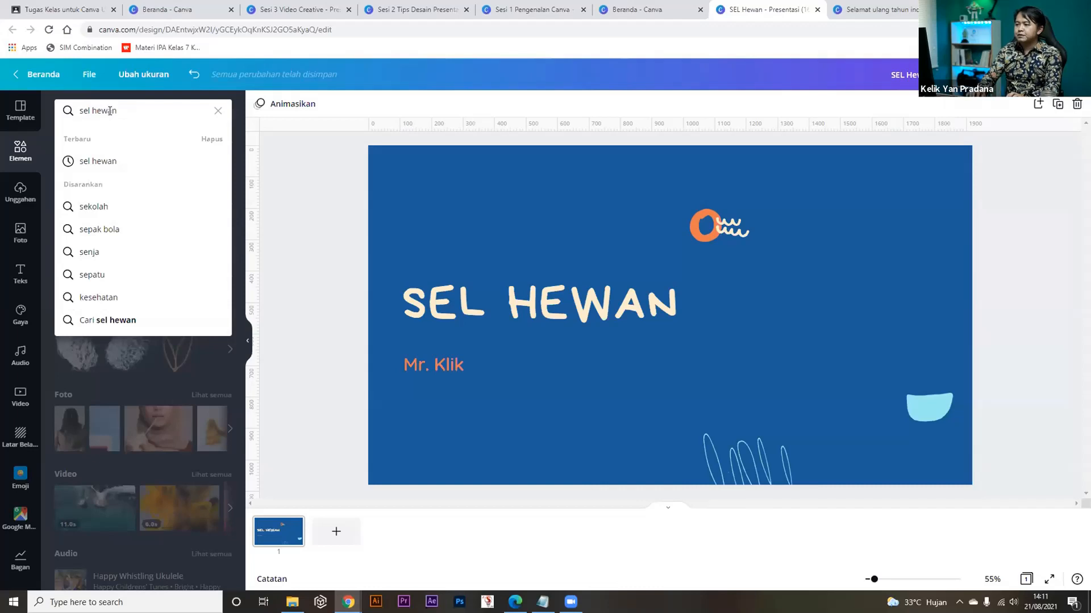
pyautogui.press('Return')
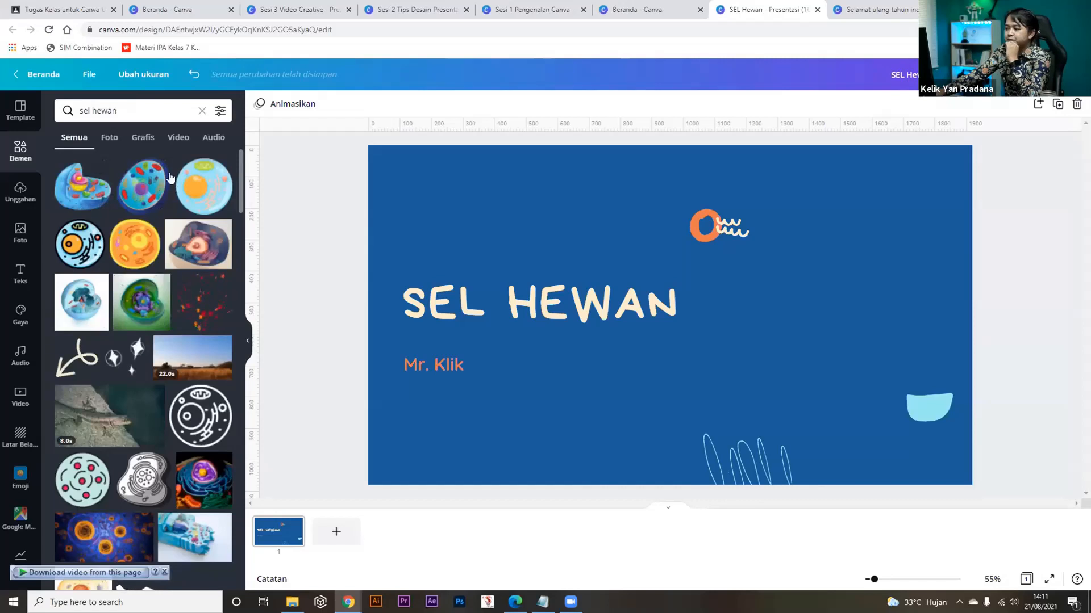
pyautogui.click(144, 137)
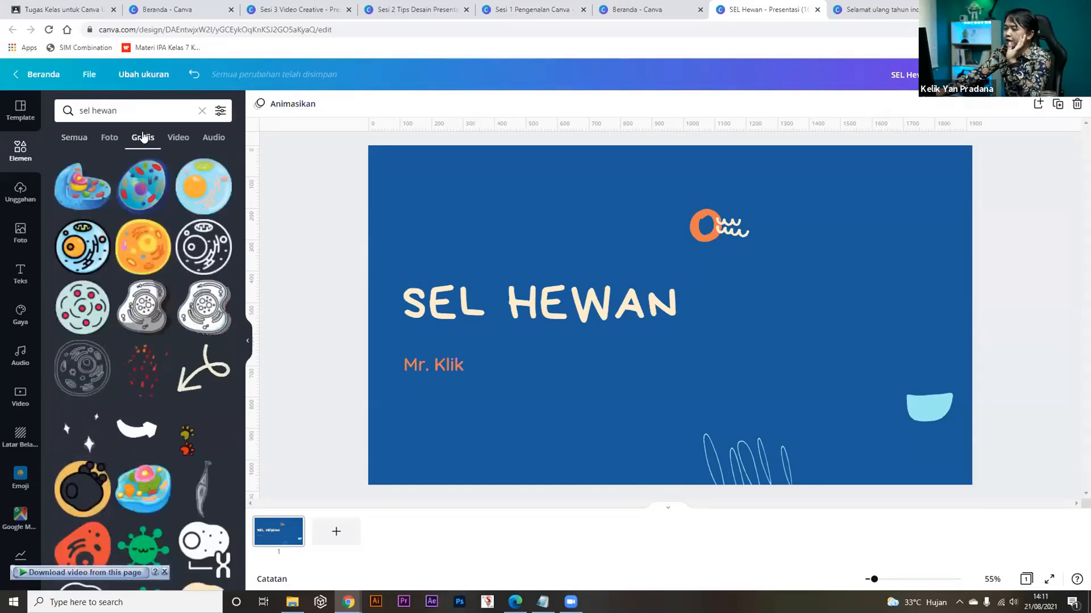
pyautogui.click(141, 256)
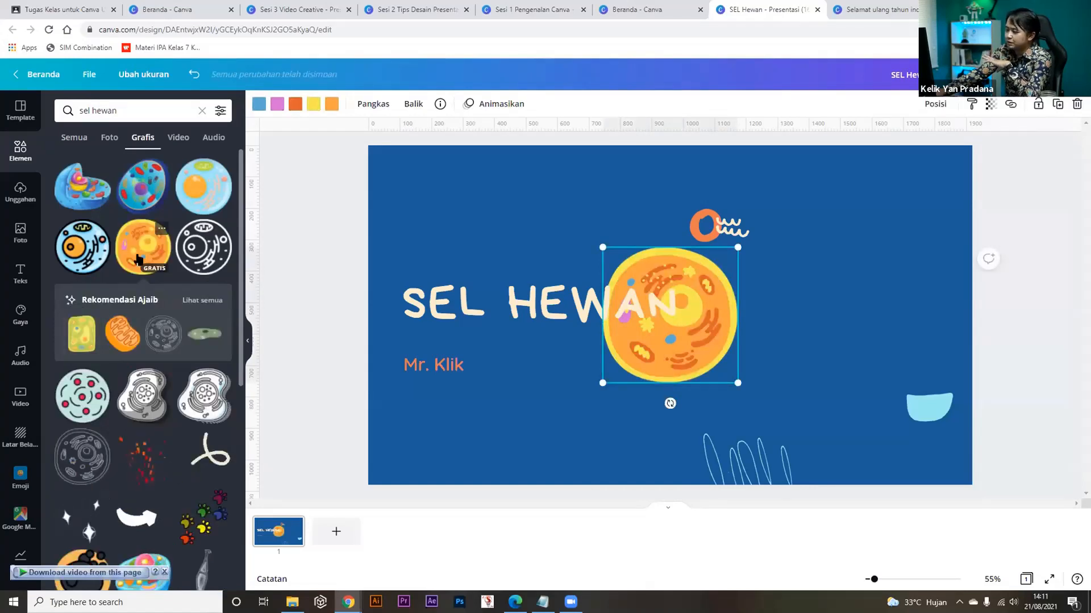
# Enlarge the cell on the right, send it backward, remove the light-blue cup, reposition the squiggle.
pyautogui.moveTo(786, 320); pyautogui.dragTo(834, 339)
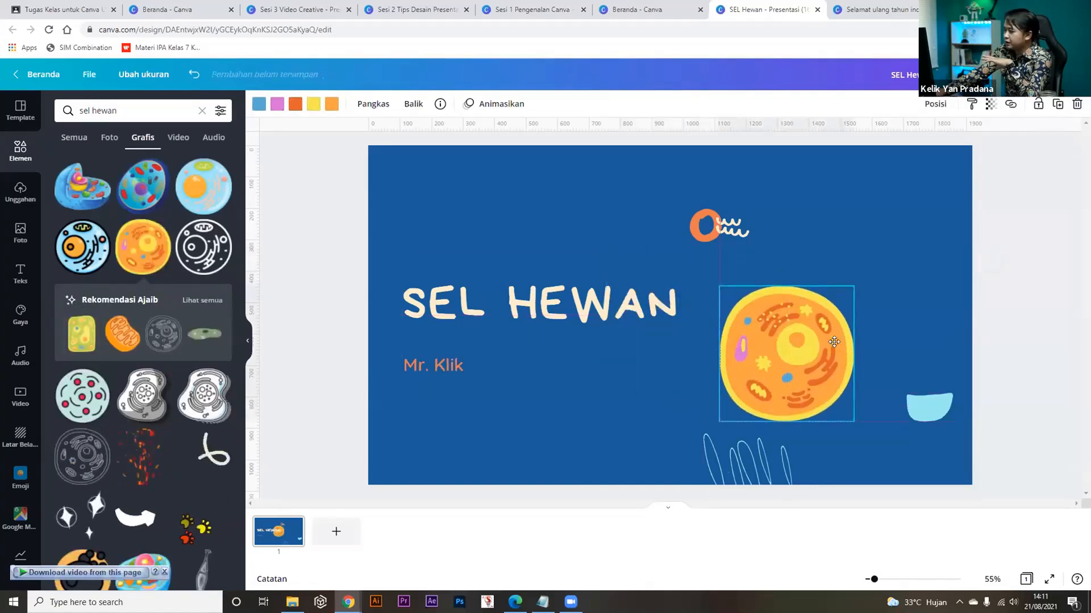
pyautogui.moveTo(860, 282); pyautogui.dragTo(1057, 145)
pyautogui.moveTo(903, 294); pyautogui.dragTo(883, 324)
pyautogui.rightClick(883, 325)
pyautogui.click(919, 434)
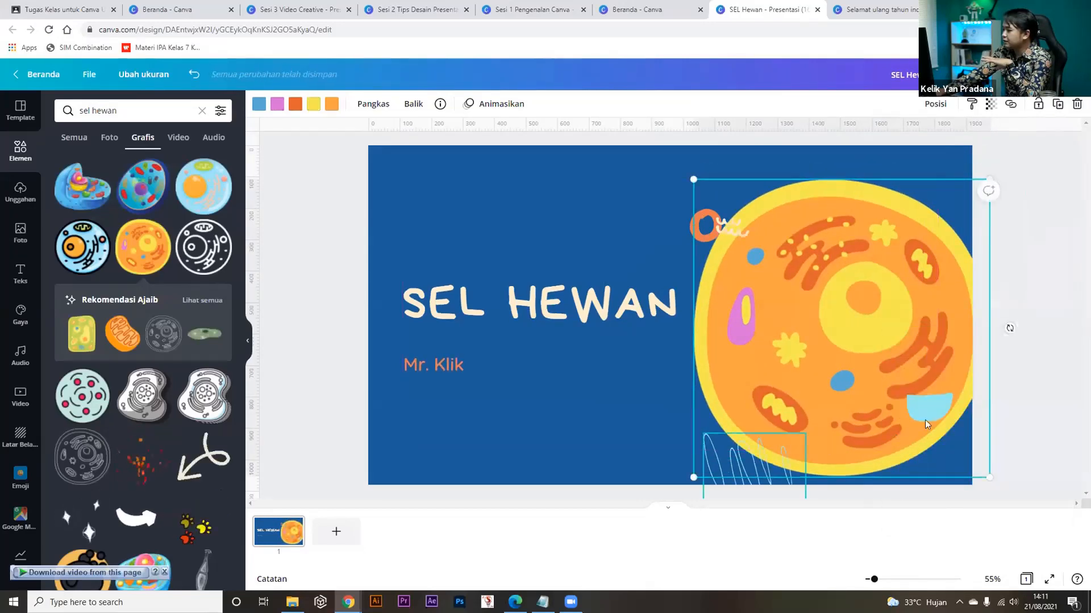
pyautogui.moveTo(930, 408); pyautogui.dragTo(1025, 437)
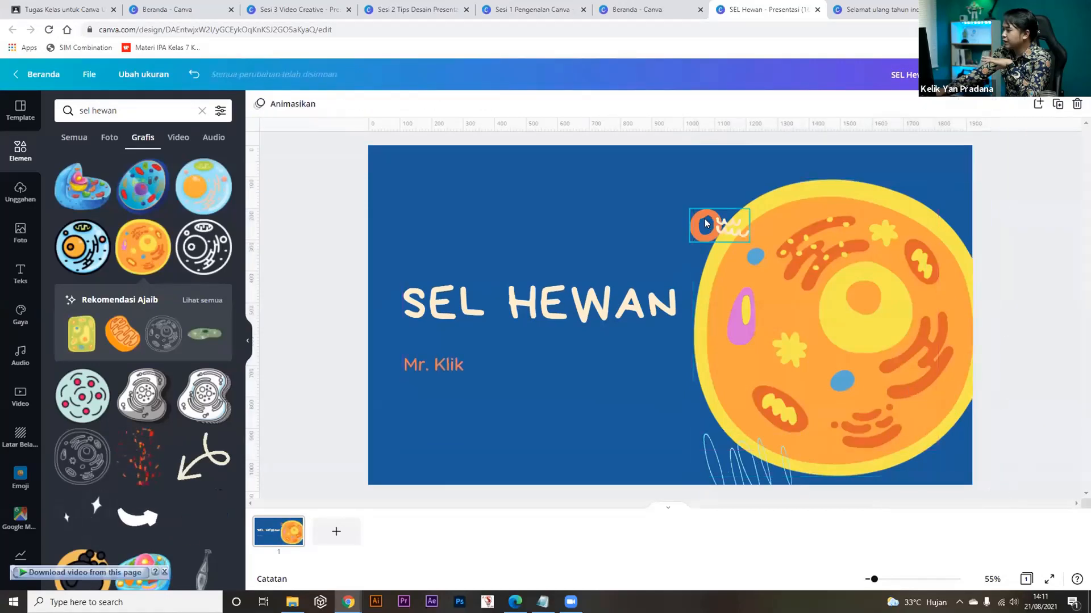
pyautogui.moveTo(704, 227); pyautogui.dragTo(686, 206)
pyautogui.moveTo(829, 360); pyautogui.dragTo(856, 357)
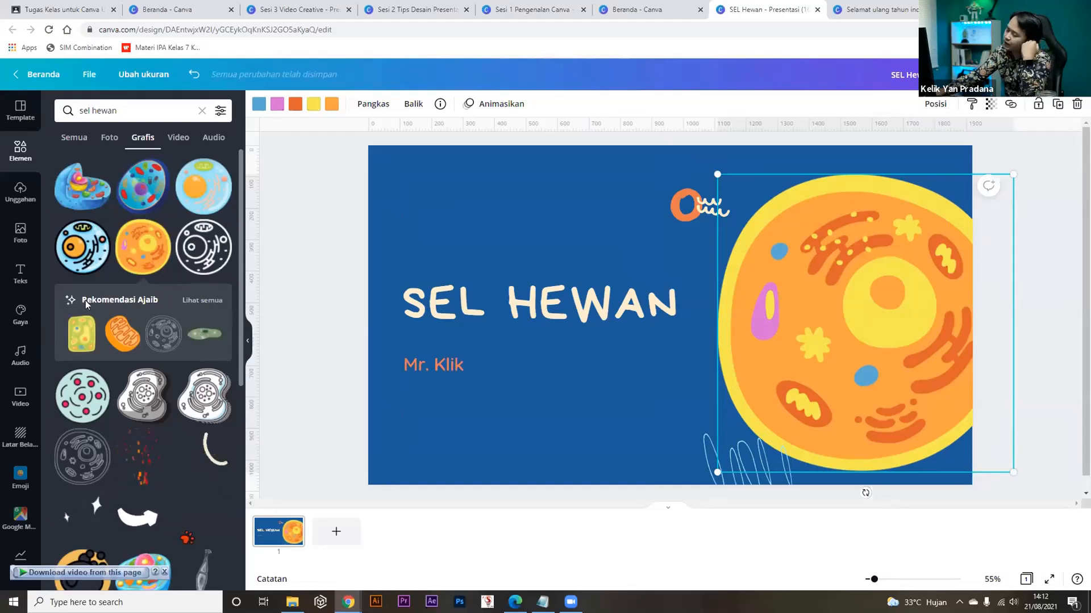
# Browse the full list of recommended cell graphics.
pyautogui.click(191, 304)
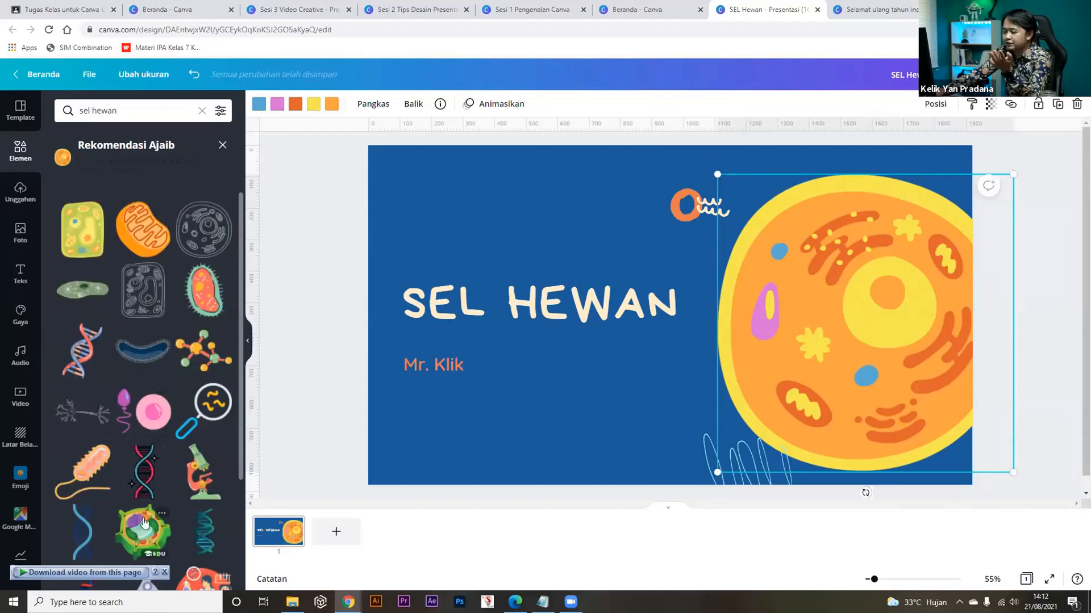
pyautogui.scroll(-1, 146, 522)
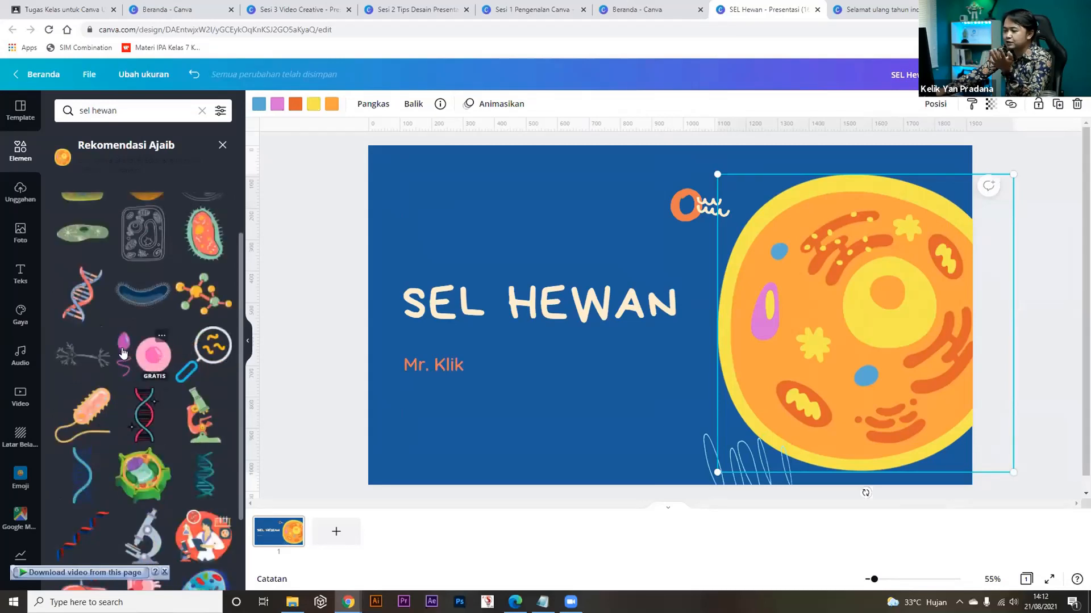
pyautogui.scroll(-1, 159, 380)
pyautogui.scroll(1, 159, 379)
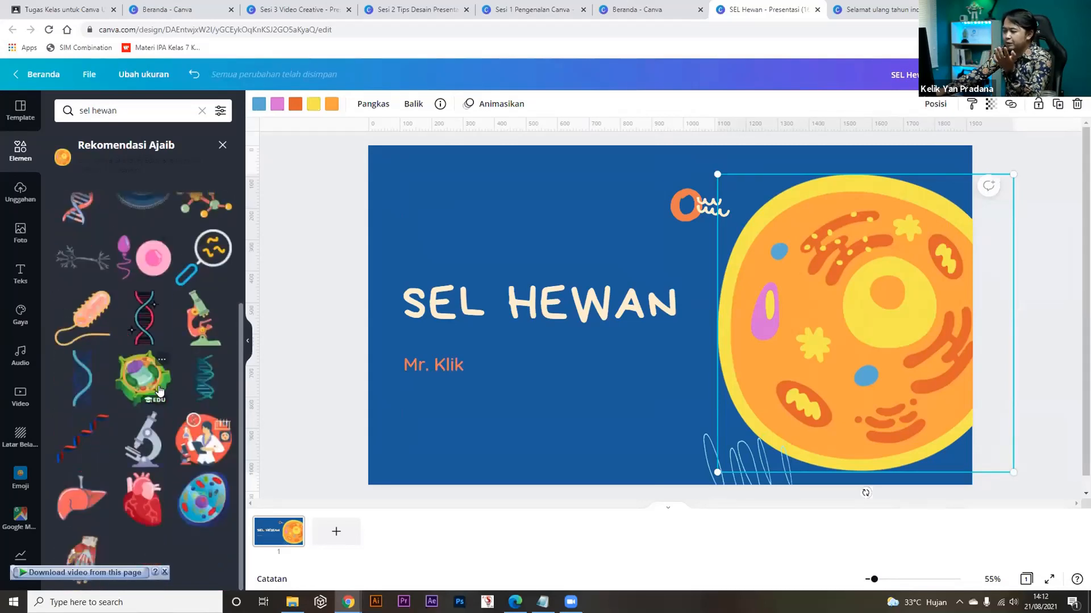
pyautogui.scroll(1, 146, 366)
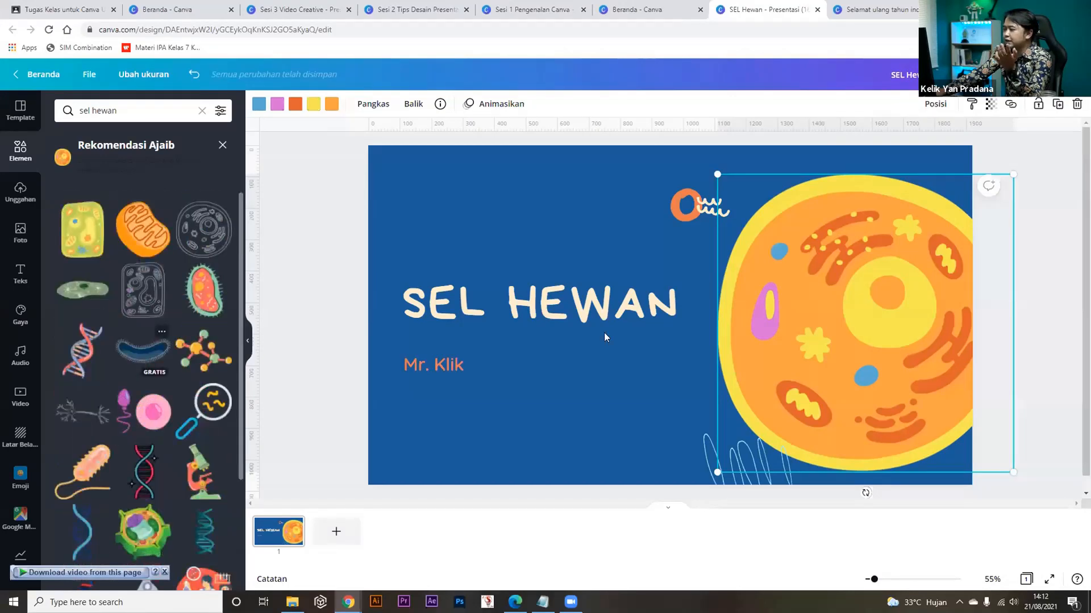
# Preview the title slide full screen, then return to the template's page designs.
pyautogui.click(1049, 580)
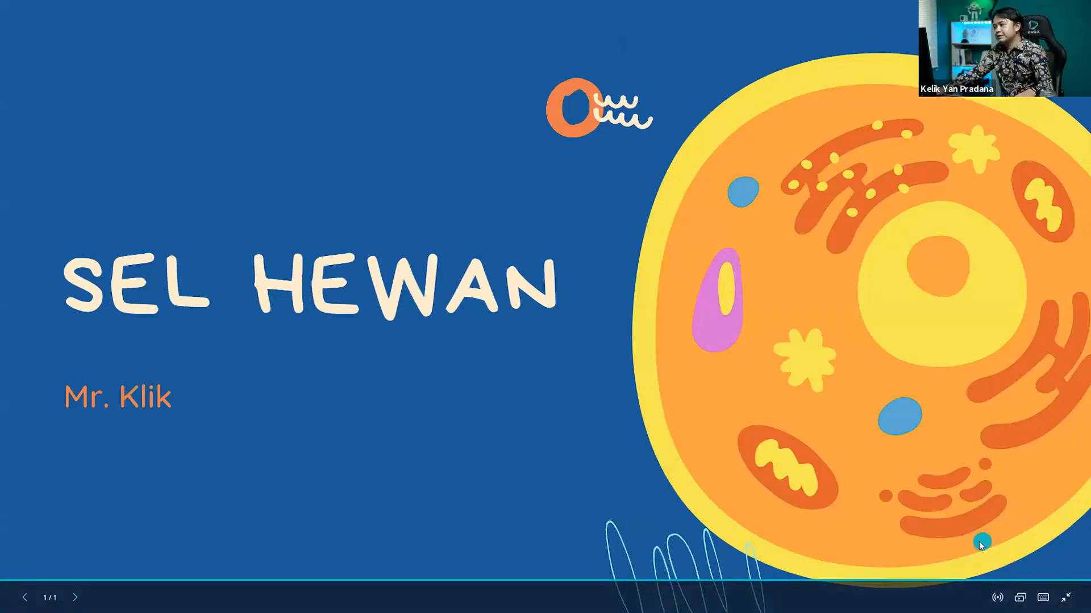
pyautogui.press('Escape')
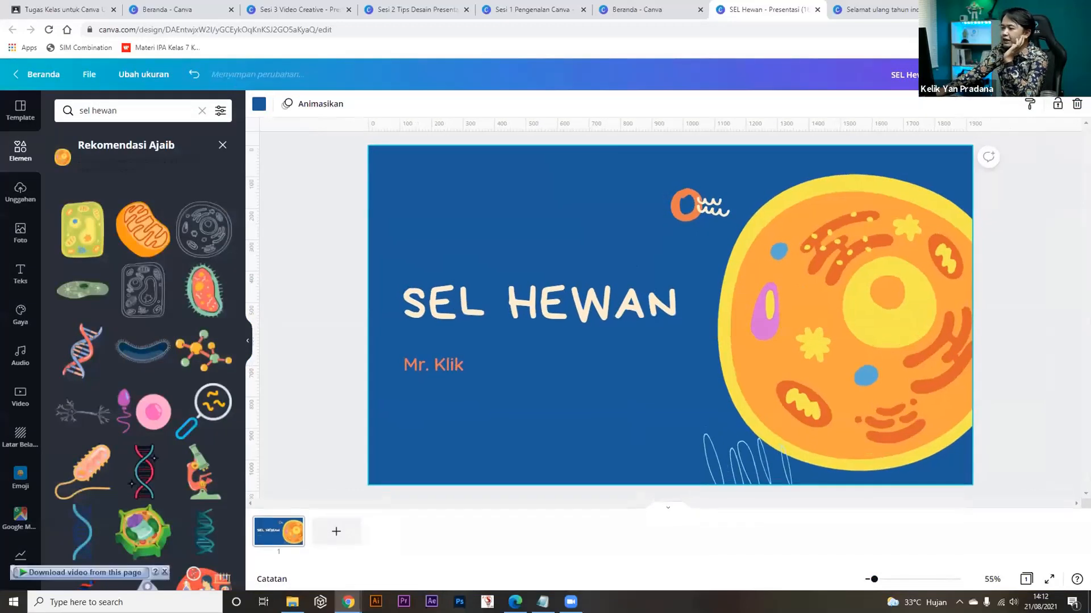
pyautogui.click(19, 118)
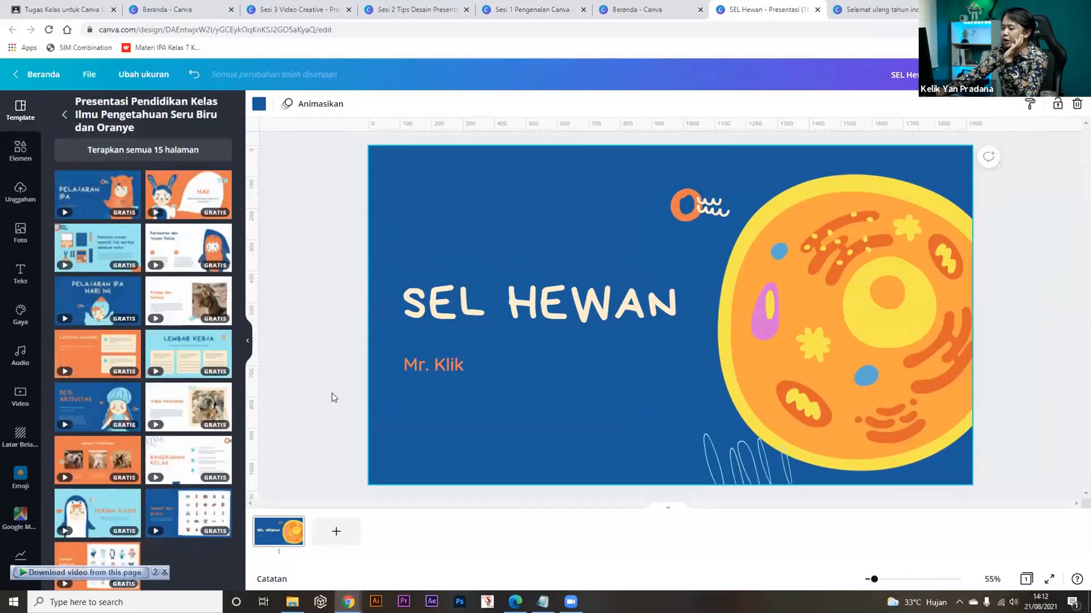
# Add pages 2 and 3 using the supplies checklist and 'Peraturan dan Tujuan Kelas' template layouts.
pyautogui.click(326, 530)
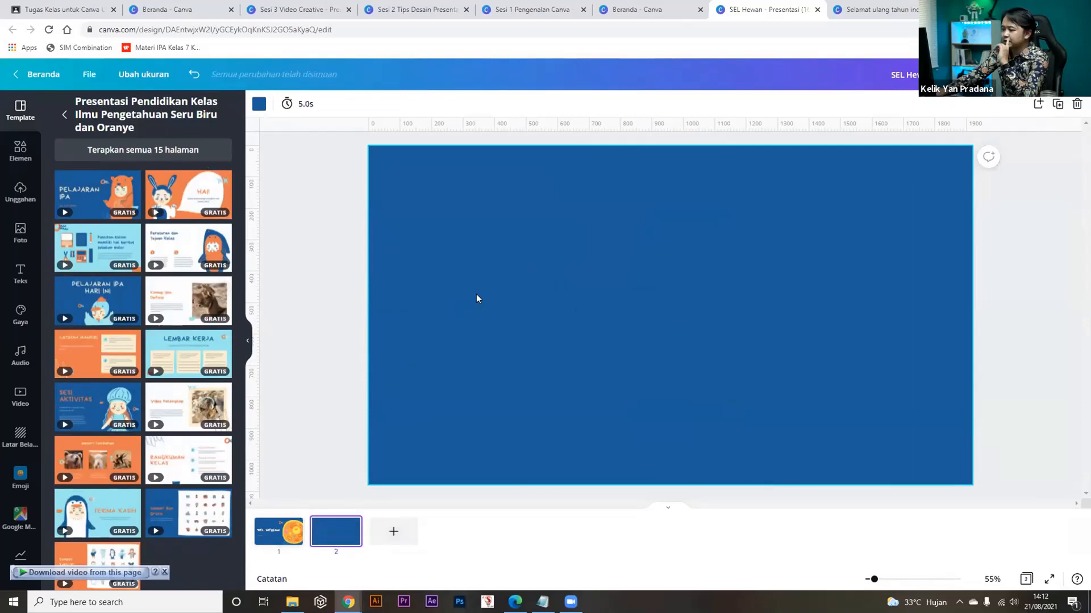
pyautogui.moveTo(104, 247)
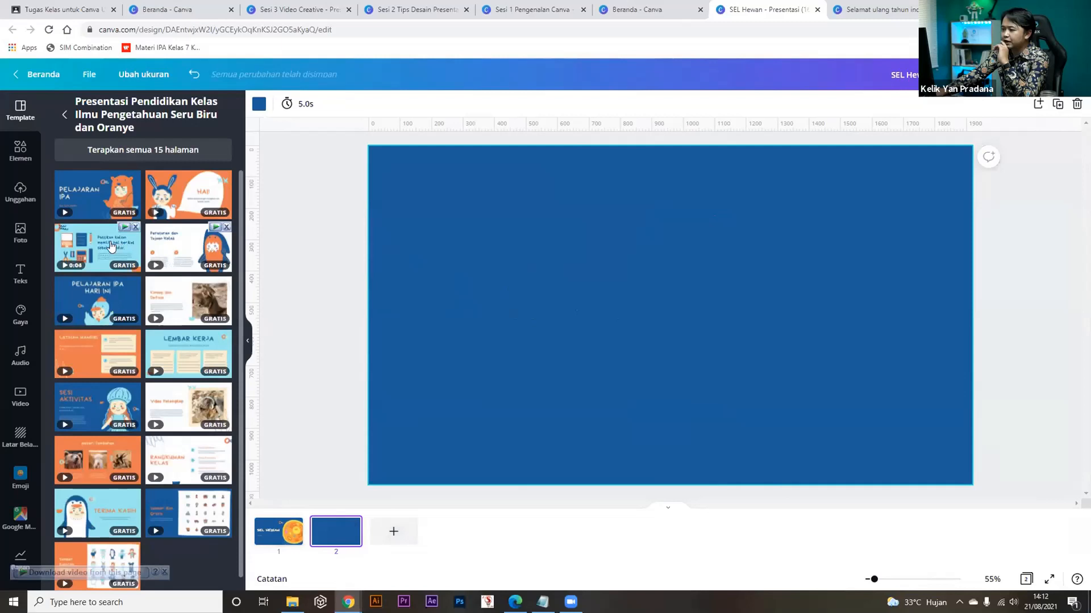
pyautogui.click(104, 247)
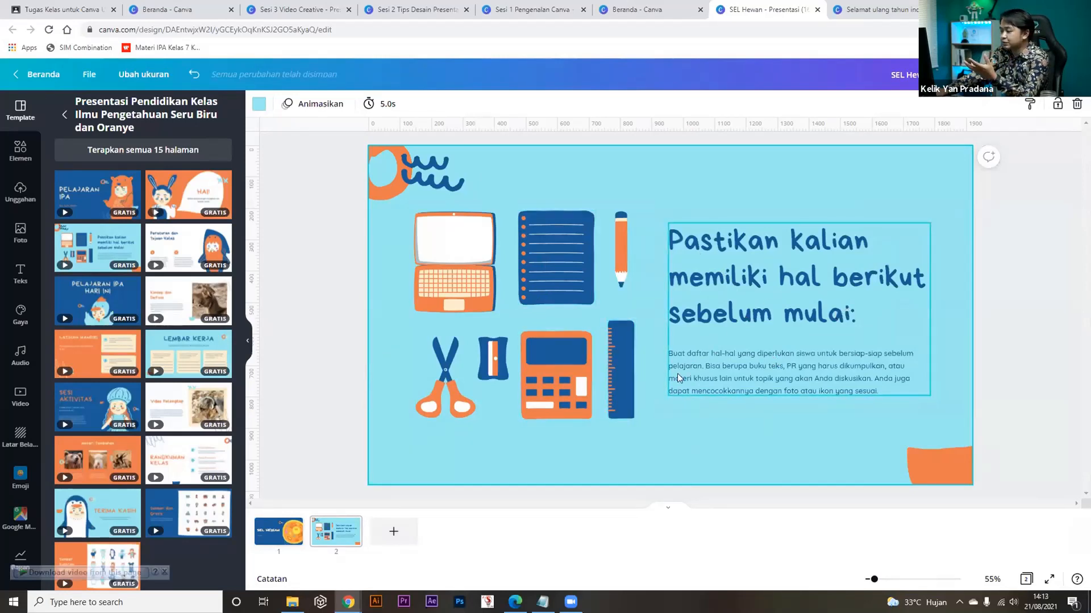
pyautogui.click(392, 534)
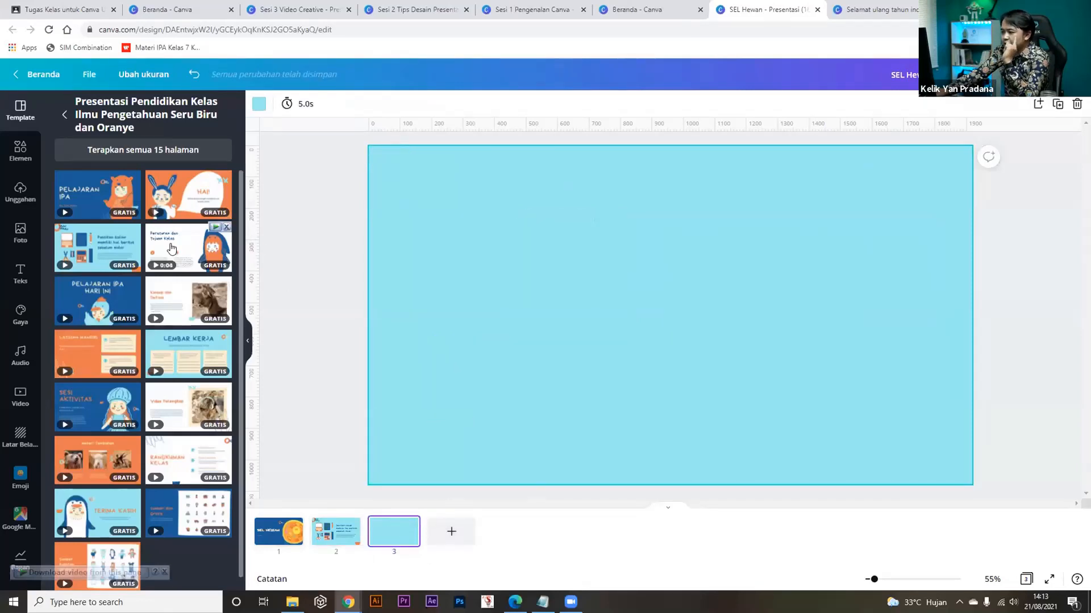
pyautogui.click(171, 249)
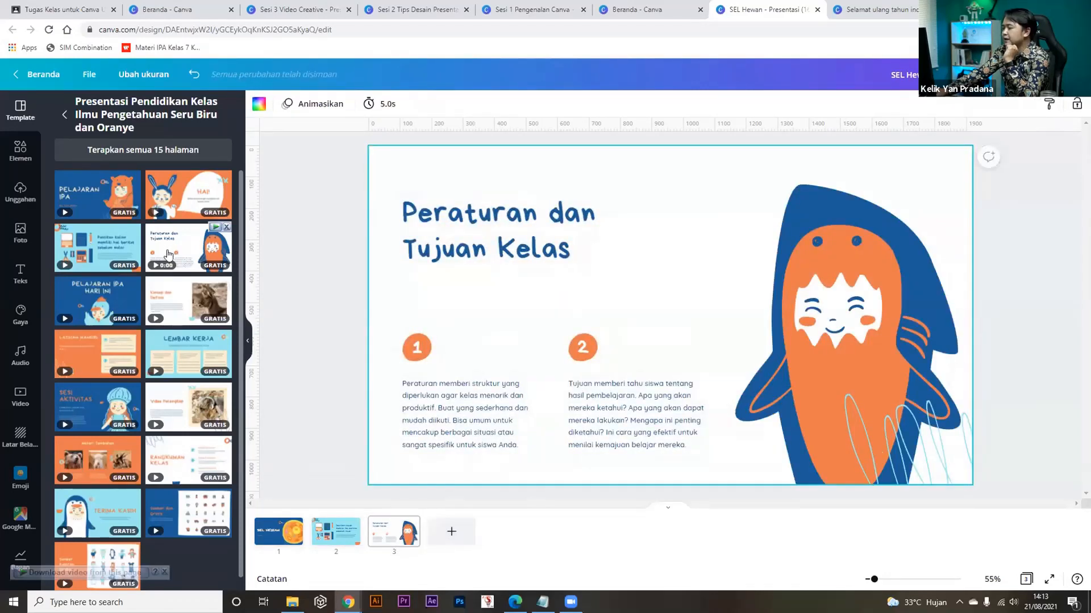
# Retitle slide 3 'Tujuan Pembelajaran'.
pyautogui.click(481, 255)
pyautogui.click(482, 252)
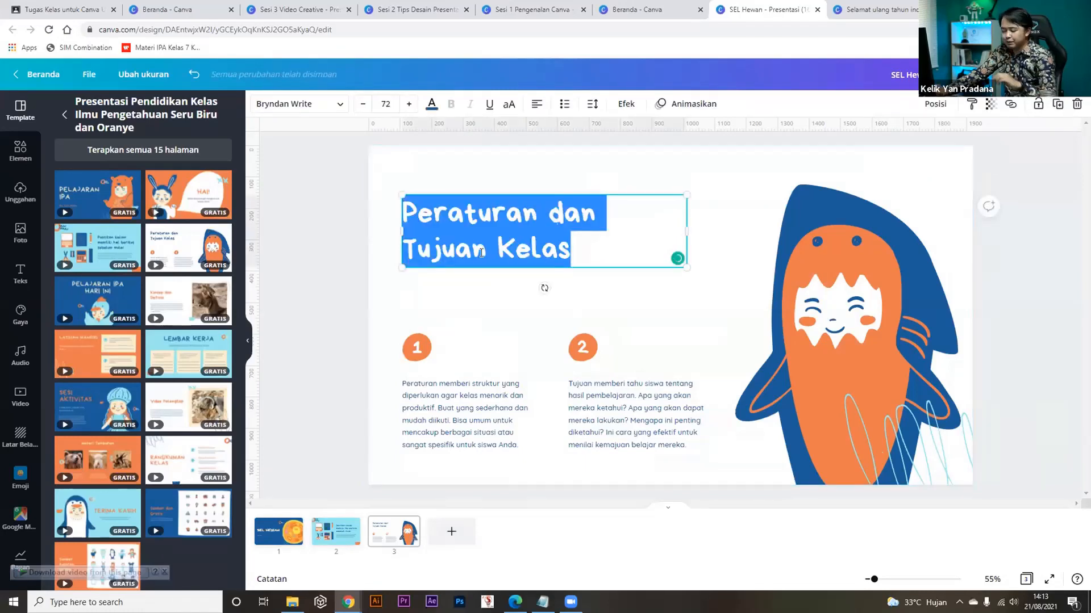
pyautogui.write('Tujuan Pembelajaran')
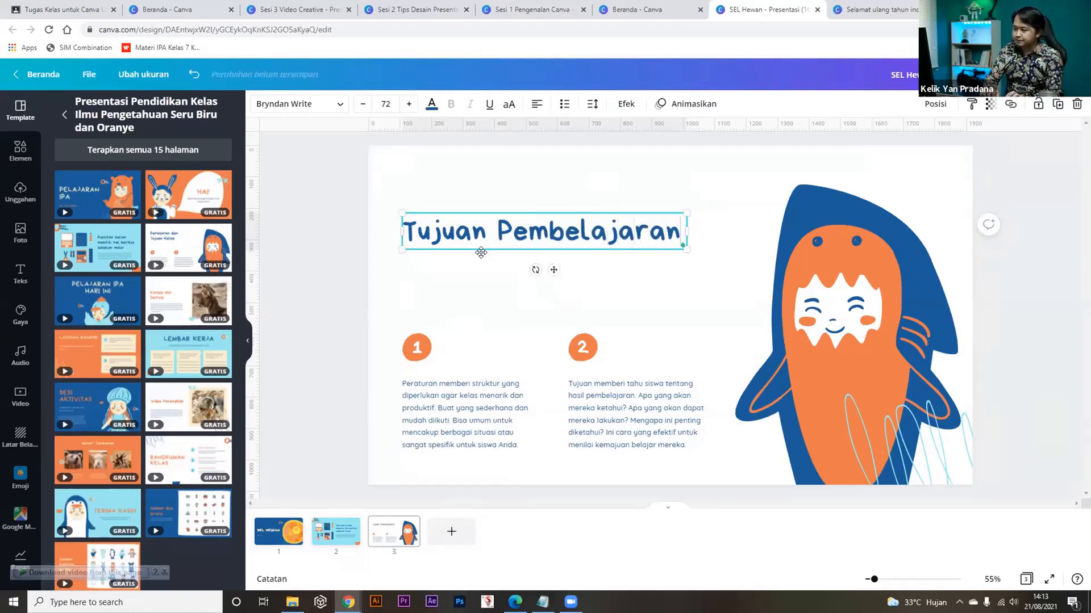
# Move both numbered points up and replace point 1's text with 'Mengenal Sel hewan'.
pyautogui.moveTo(338, 328); pyautogui.dragTo(266, 335)
pyautogui.moveTo(337, 332); pyautogui.dragTo(427, 352)
pyautogui.moveTo(332, 316); pyautogui.dragTo(618, 352)
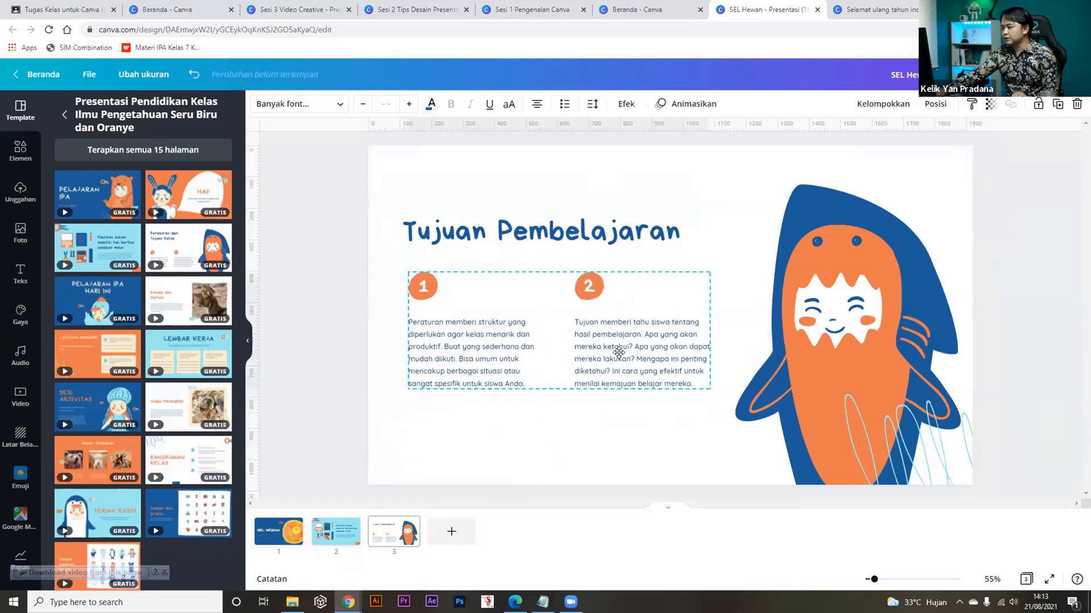
pyautogui.click(448, 338)
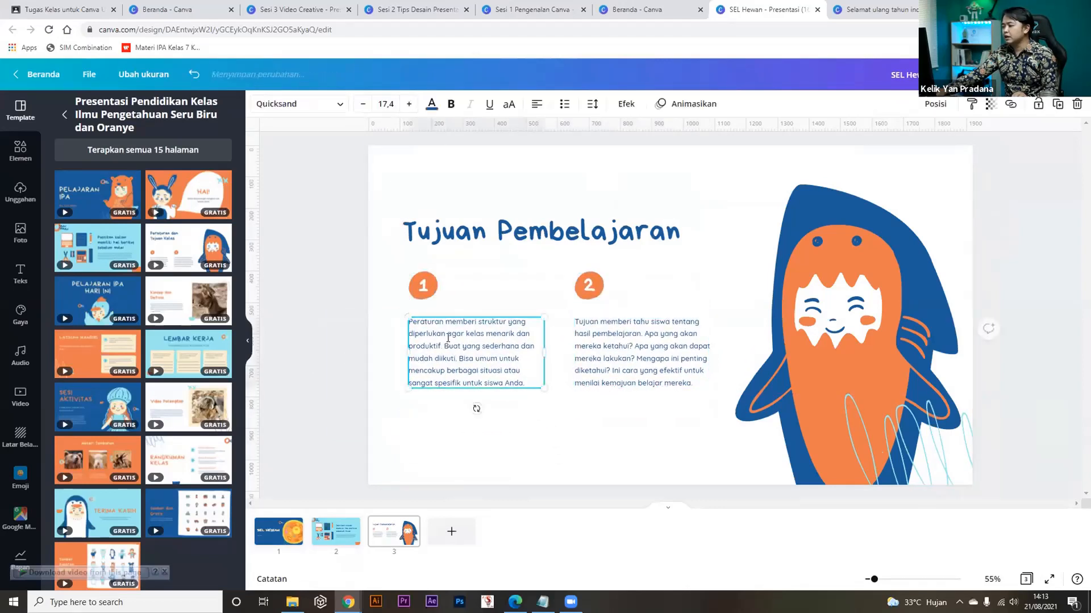
pyautogui.doubleClick(448, 338)
pyautogui.write('Mengenal Sel hewan')
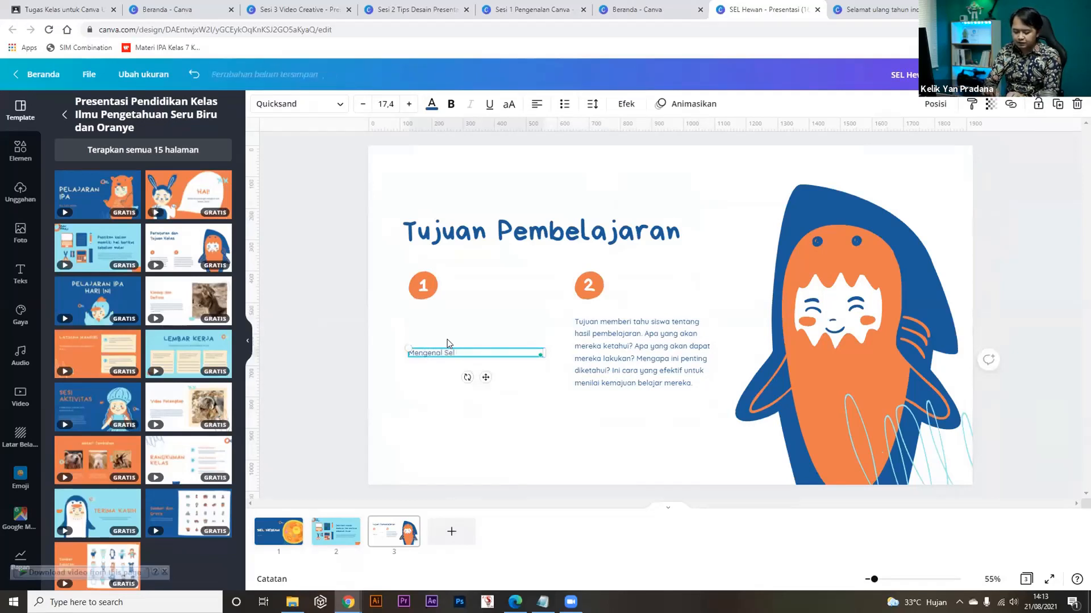
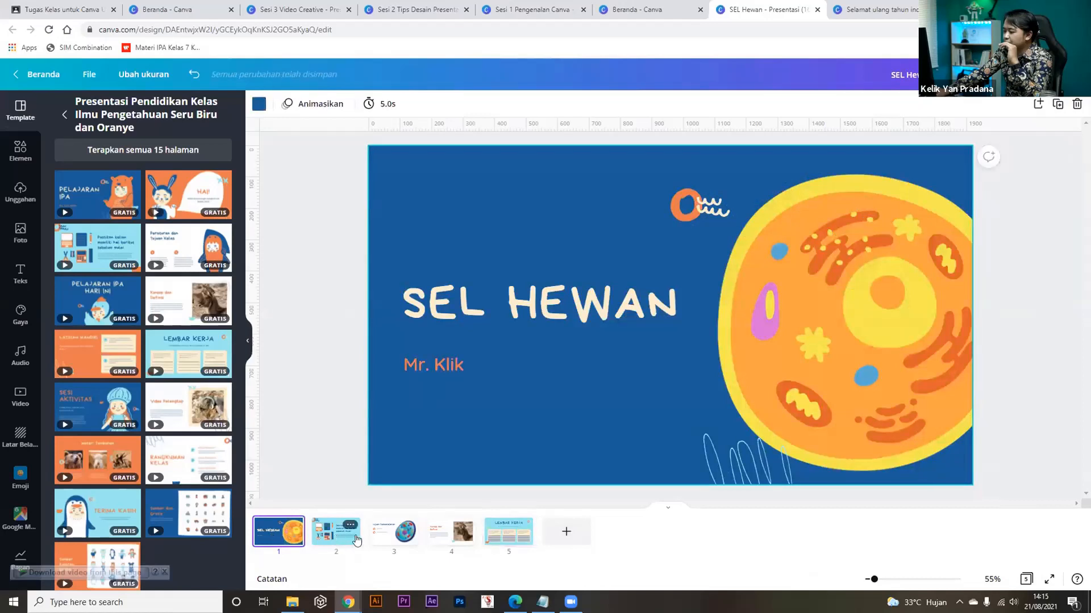
# Review all five SEL HEWAN slides, return to the title slide, and start the full-screen presentation.
pyautogui.click(390, 534)
pyautogui.click(452, 532)
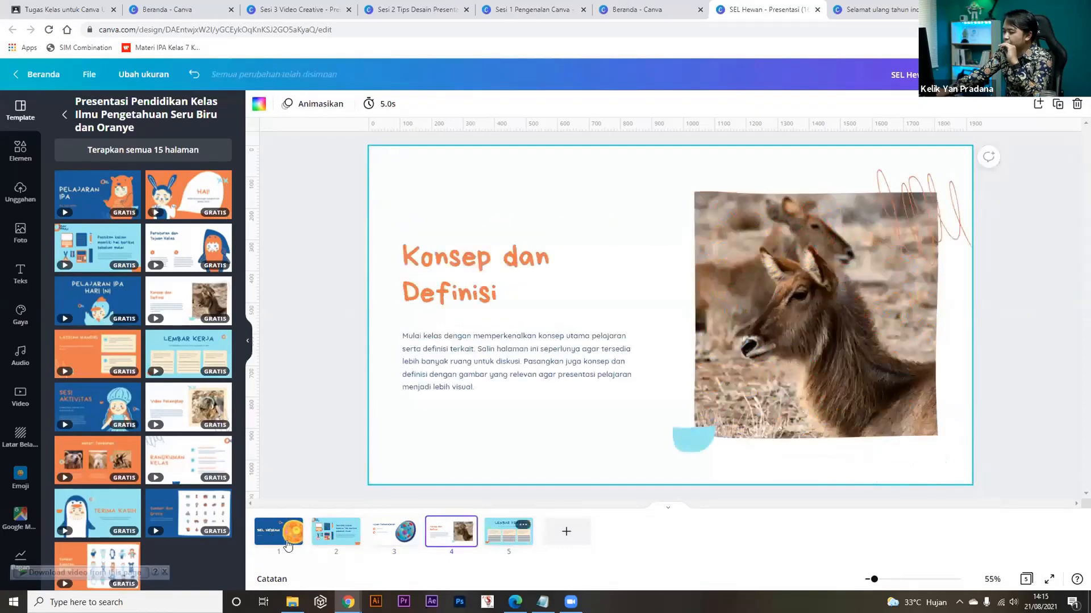
pyautogui.click(509, 531)
pyautogui.click(279, 532)
pyautogui.click(335, 531)
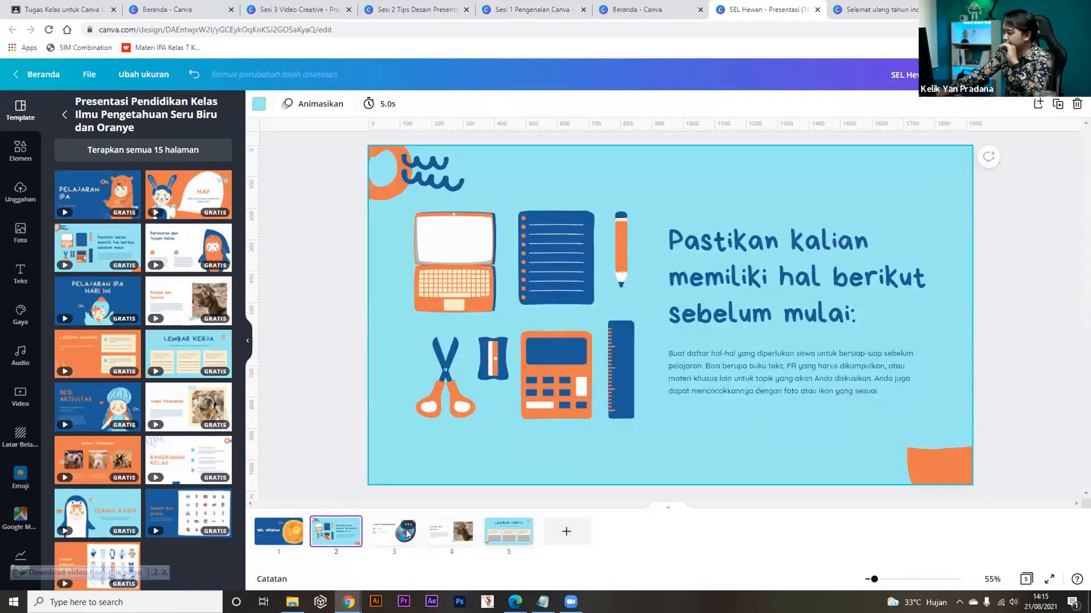
pyautogui.click(384, 533)
pyautogui.click(439, 534)
pyautogui.click(498, 540)
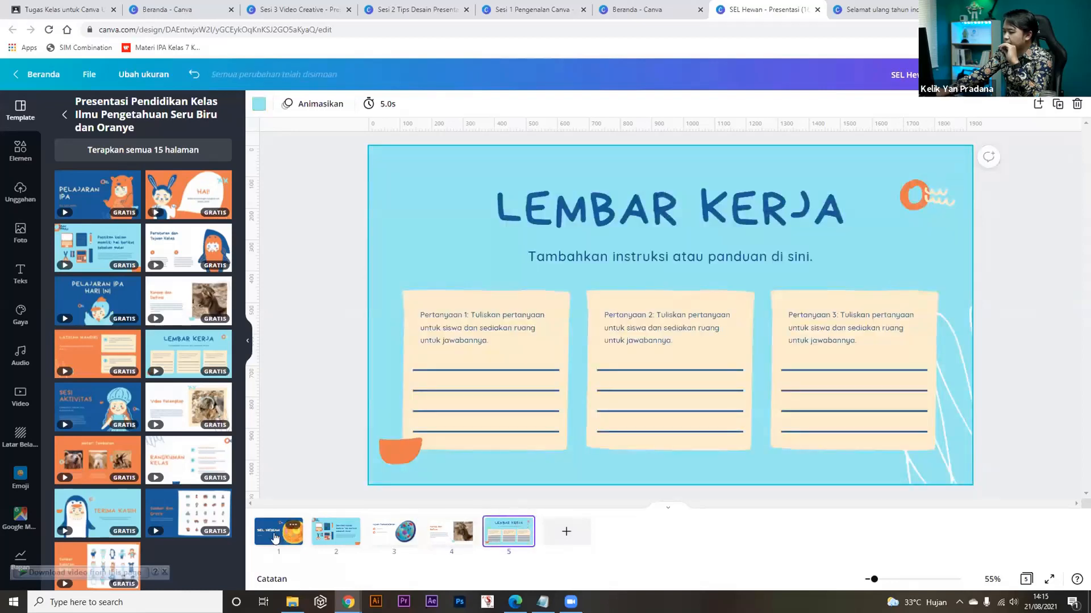
pyautogui.click(278, 537)
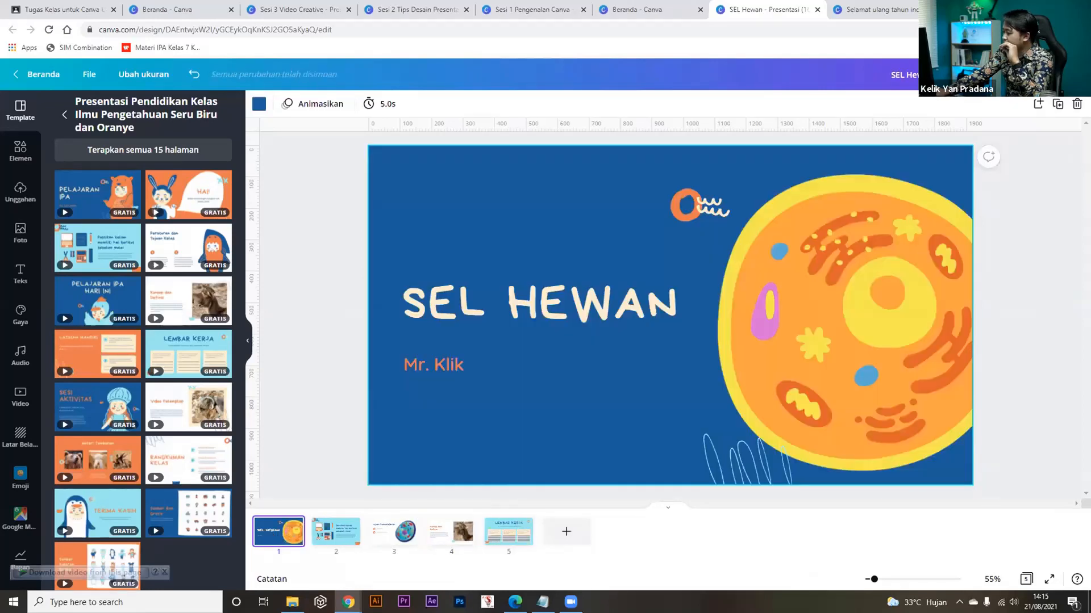
pyautogui.click(1050, 580)
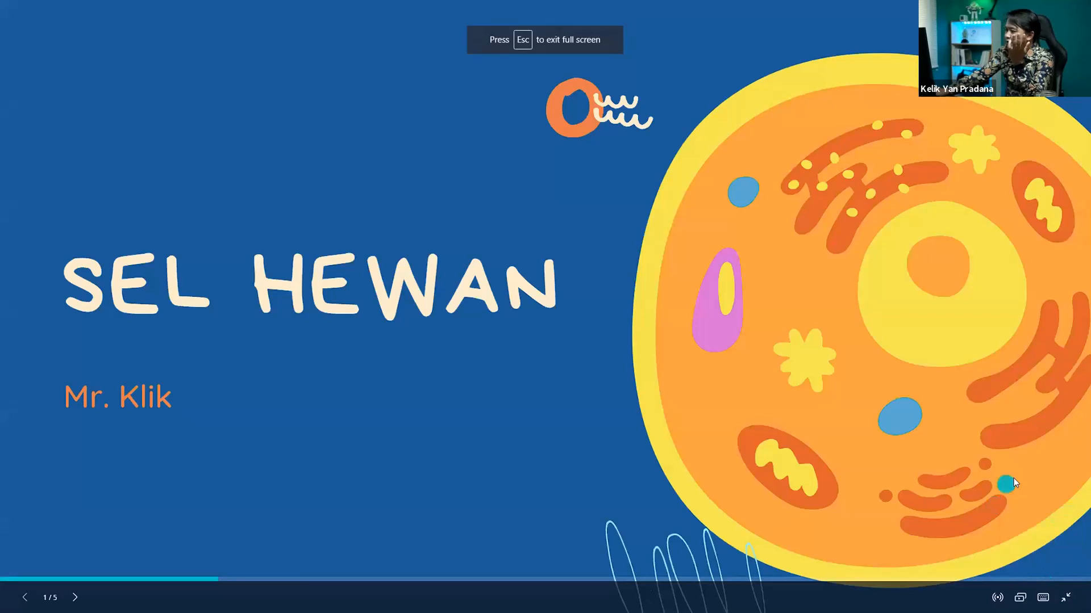
# Advance full screen through Tujuan Pembelajaran and Konsep dan Definisi to Lembar Kerja, then exit.
pyautogui.click(1011, 481)
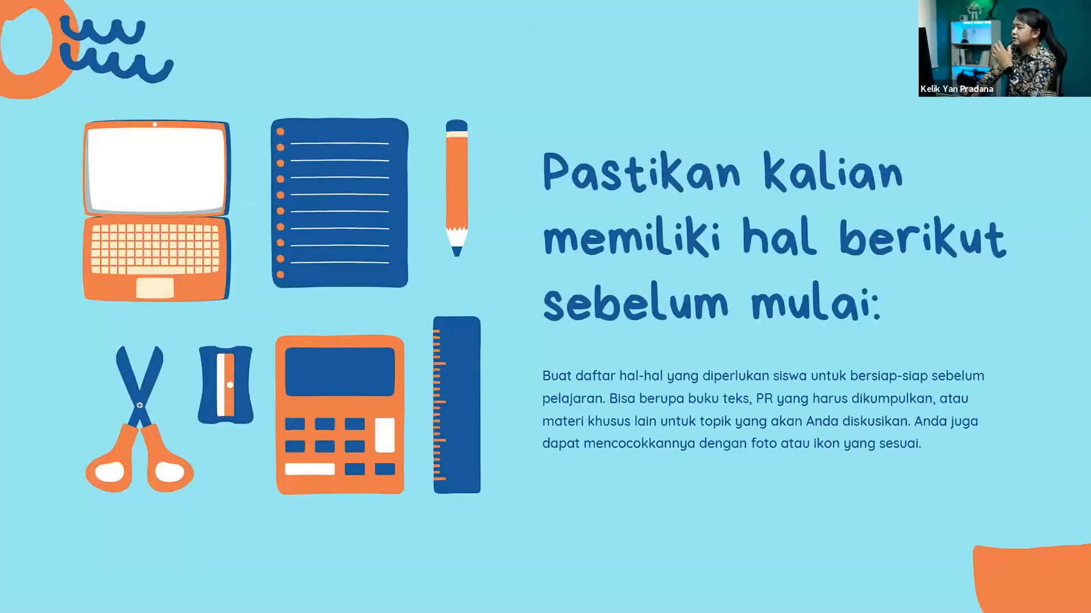
pyautogui.press('Right')
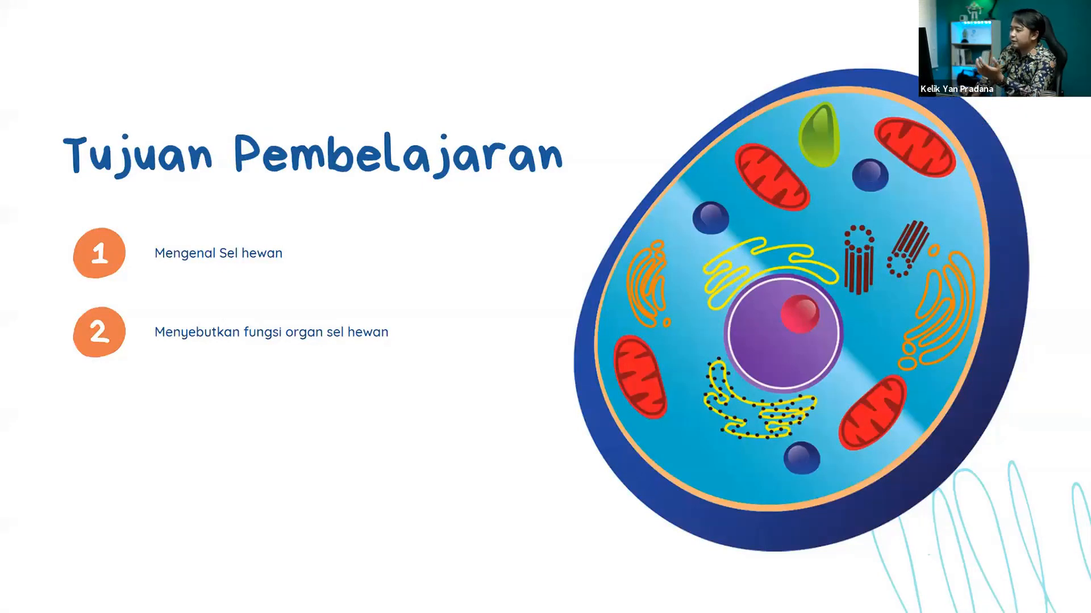
pyautogui.press('Right')
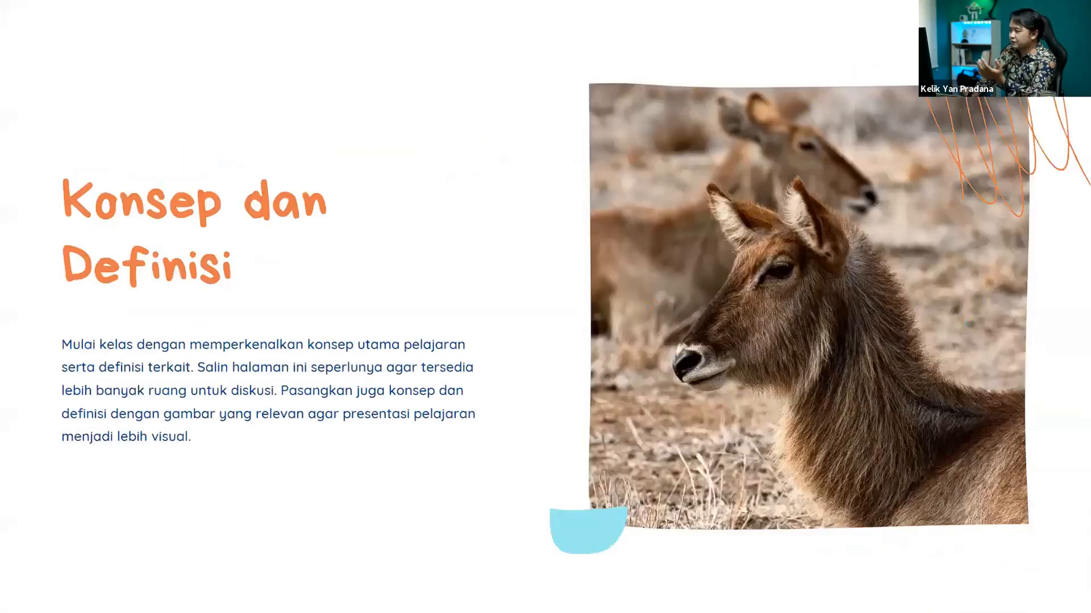
pyautogui.press('Right')
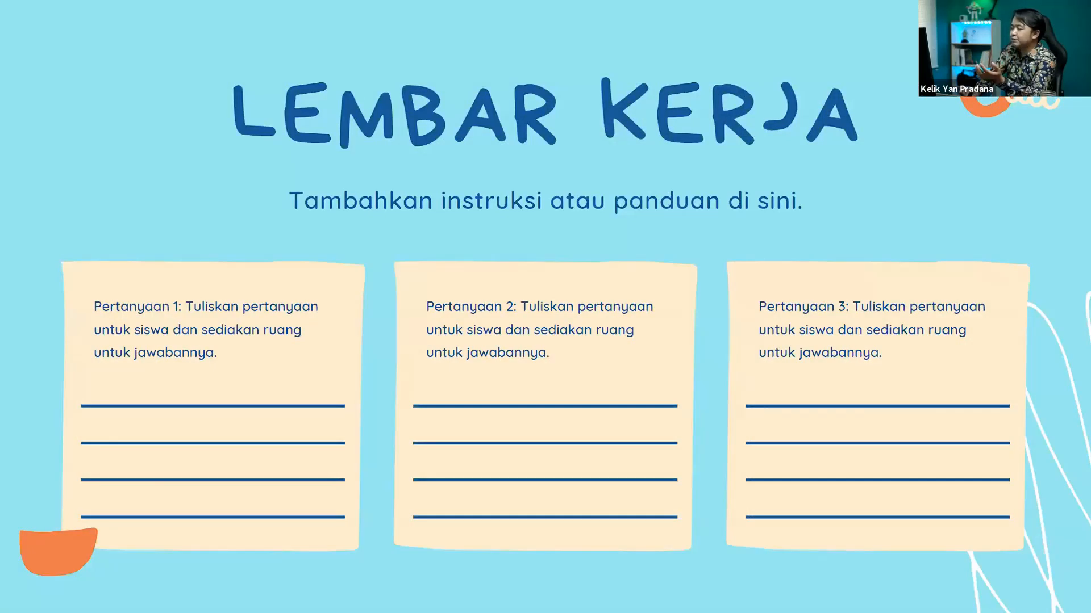
pyautogui.press('Escape')
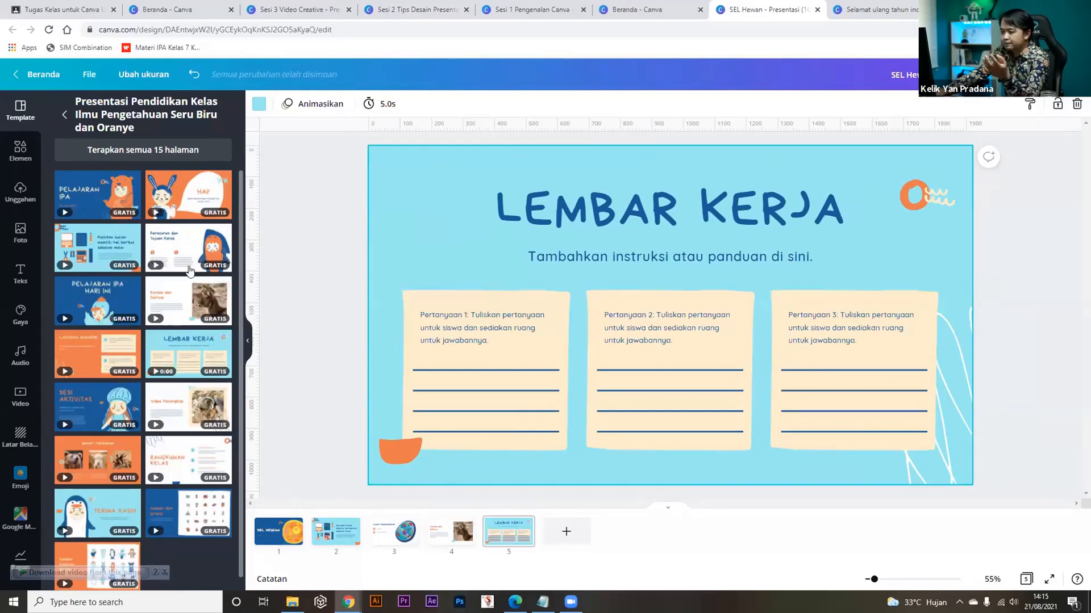
# Browse the template categories and open the Pelajaran IPA template's pages.
pyautogui.click(64, 115)
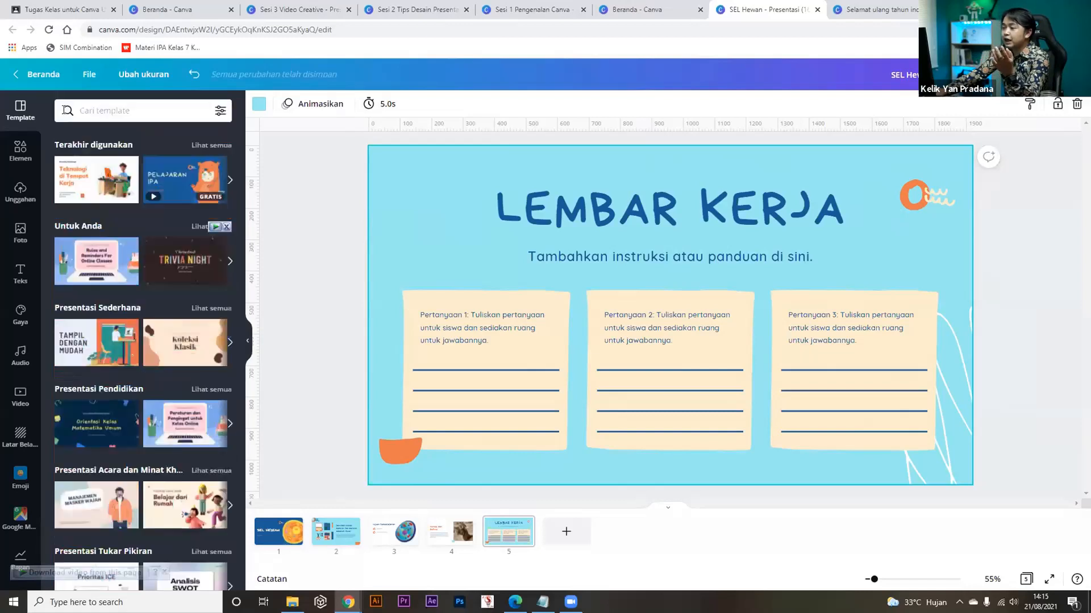
pyautogui.click(82, 174)
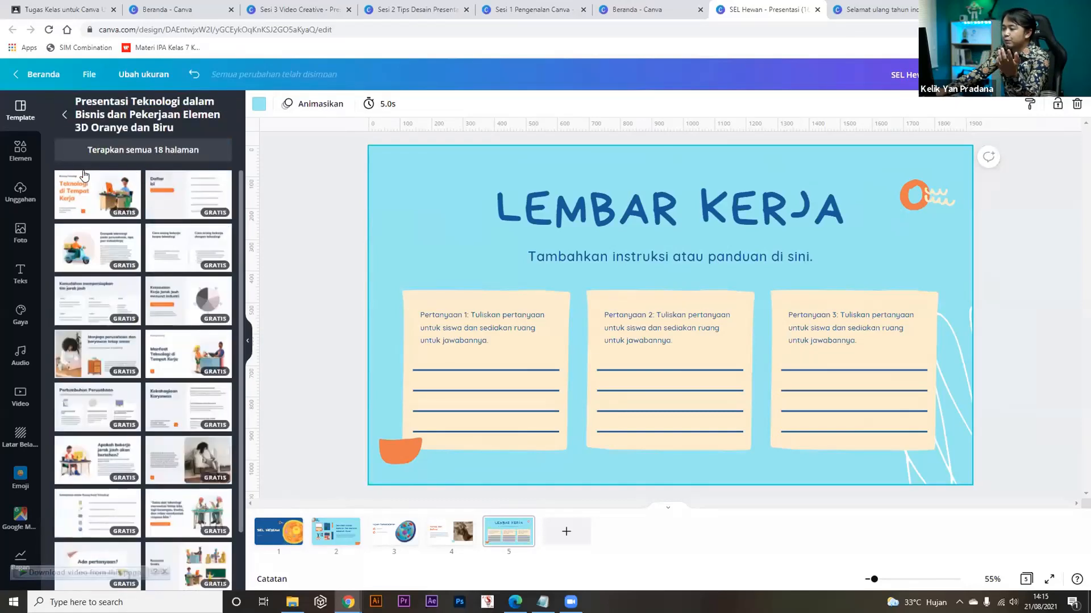
pyautogui.click(65, 116)
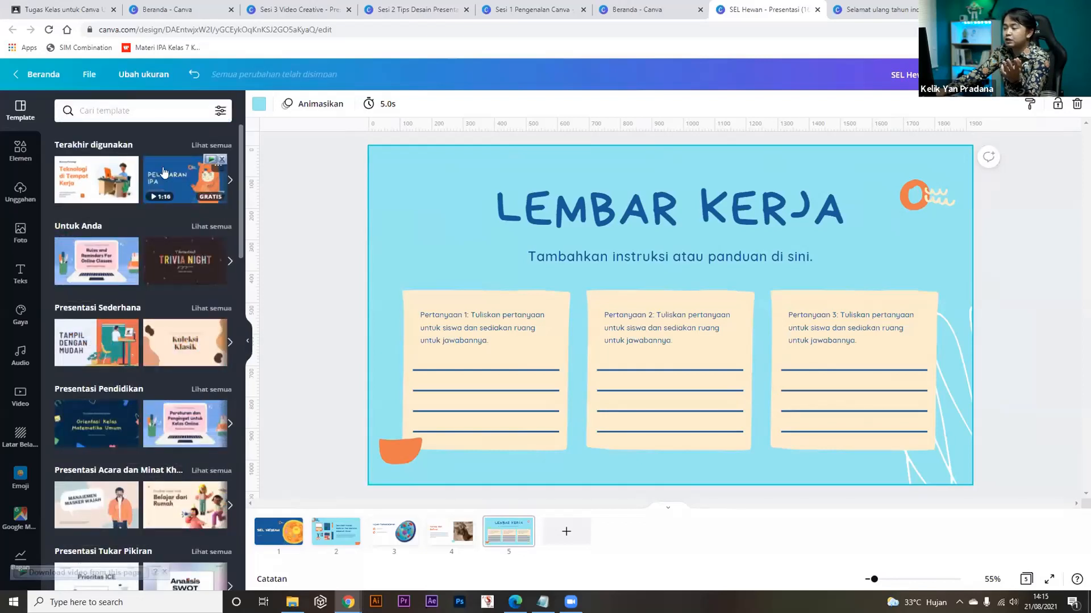
pyautogui.click(163, 172)
pyautogui.scroll(-1, 67, 562)
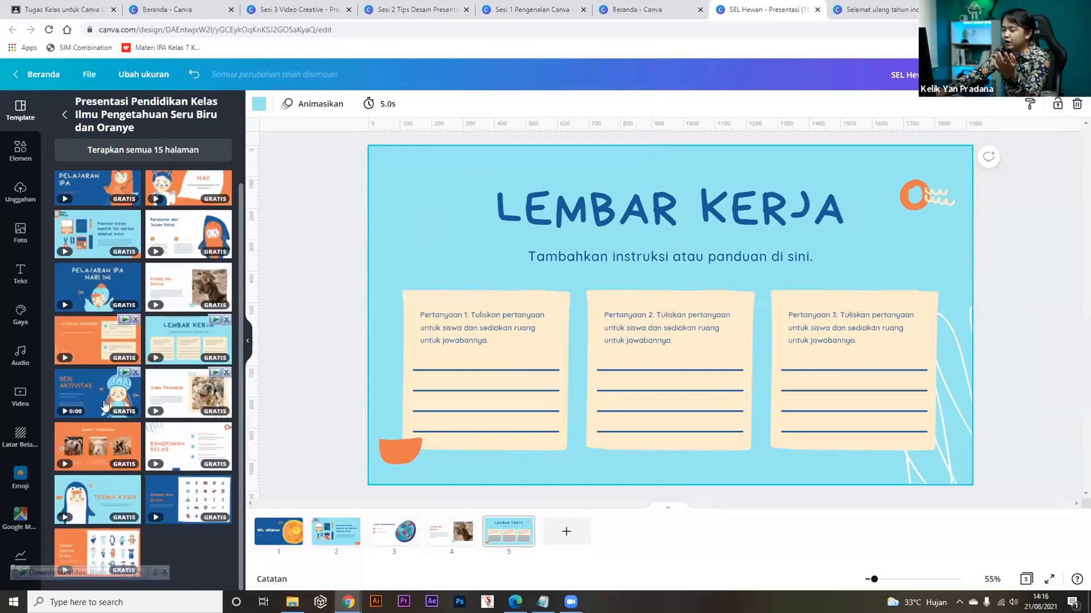
# Undo Materi Tambahan replacing Lembar Kerja, add it as new page 6, and return to slide 1.
pyautogui.click(108, 453)
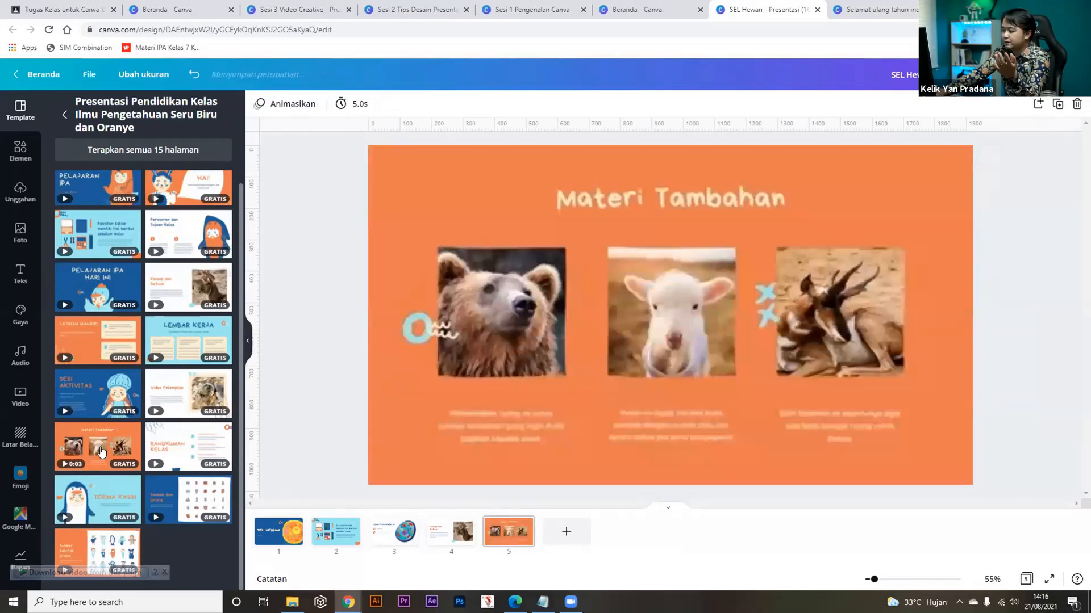
pyautogui.hotkey('ctrl', 'z')
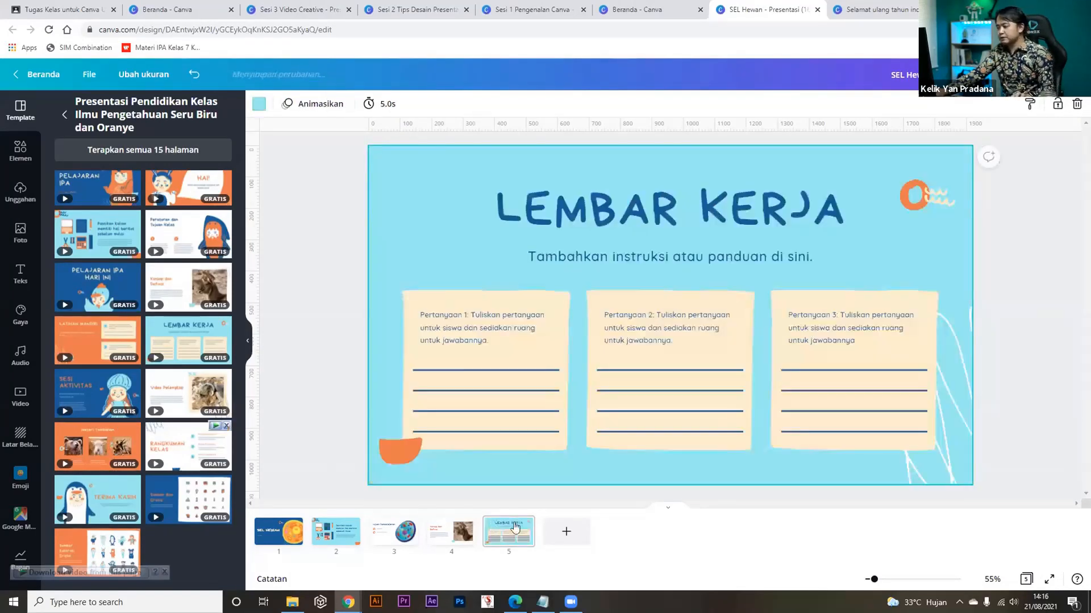
pyautogui.click(557, 539)
pyautogui.click(98, 447)
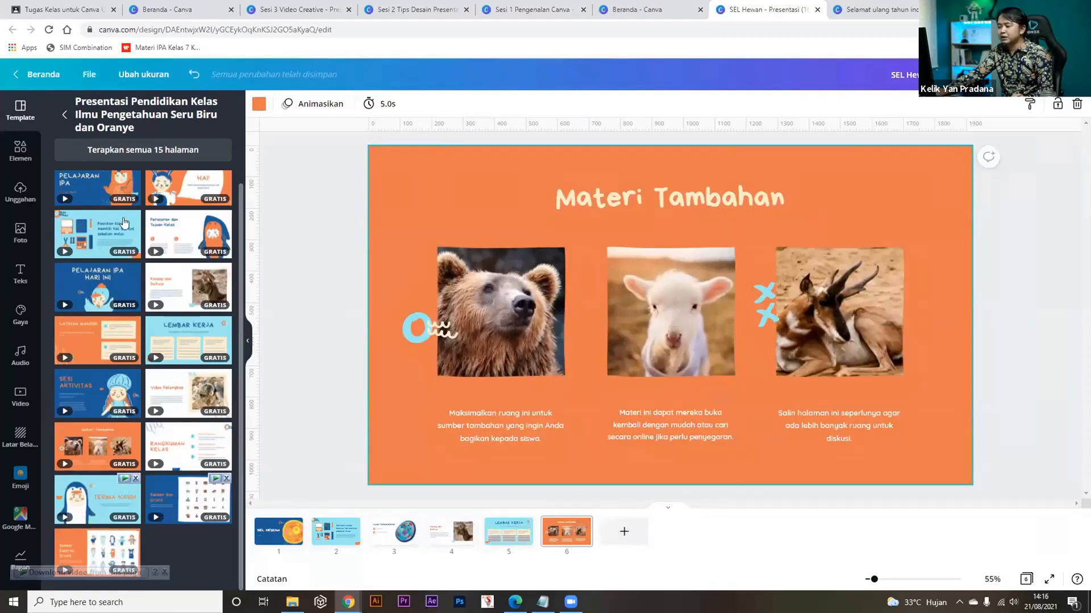
pyautogui.click(297, 372)
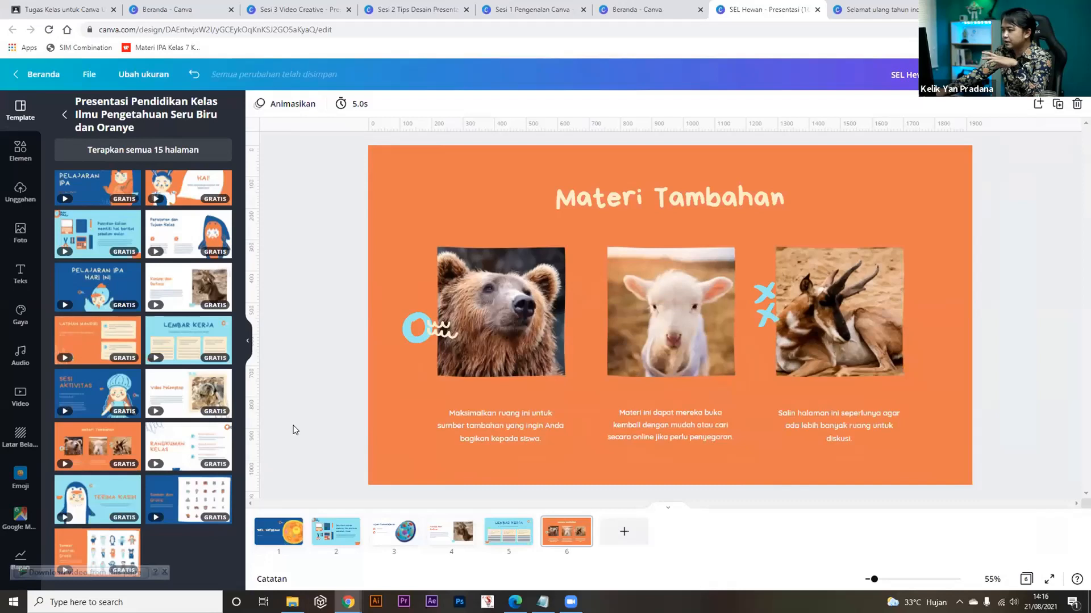
pyautogui.click(284, 534)
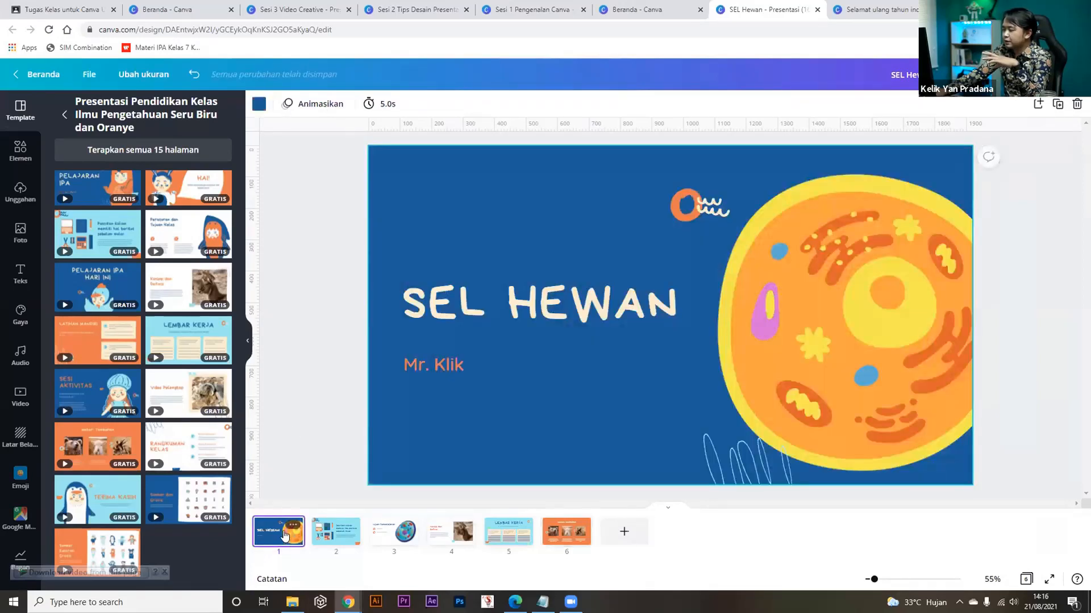
pyautogui.click(451, 317)
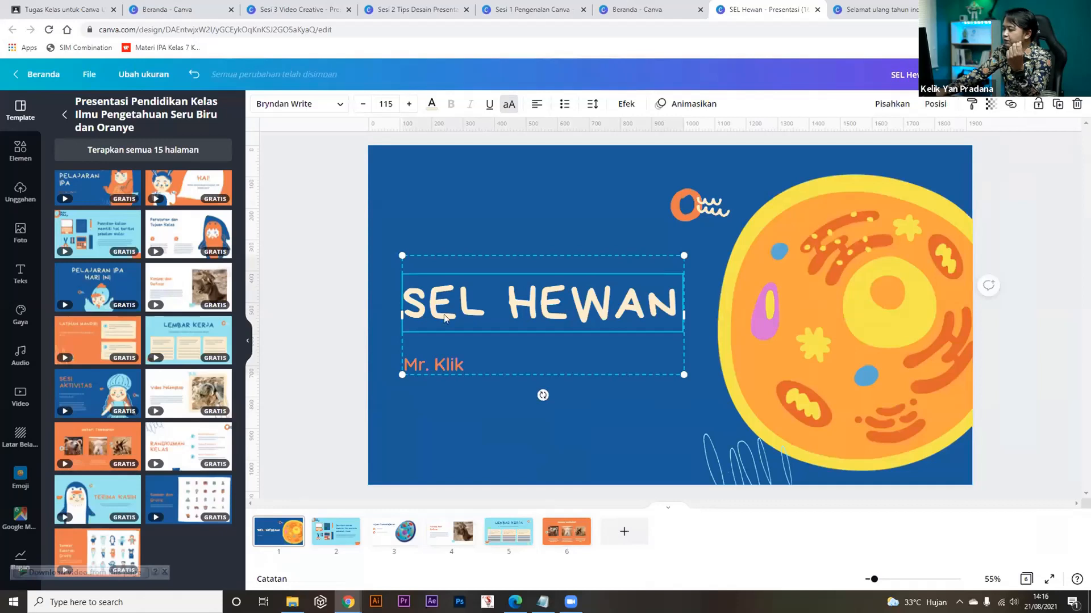
pyautogui.click(269, 107)
pyautogui.click(269, 107)
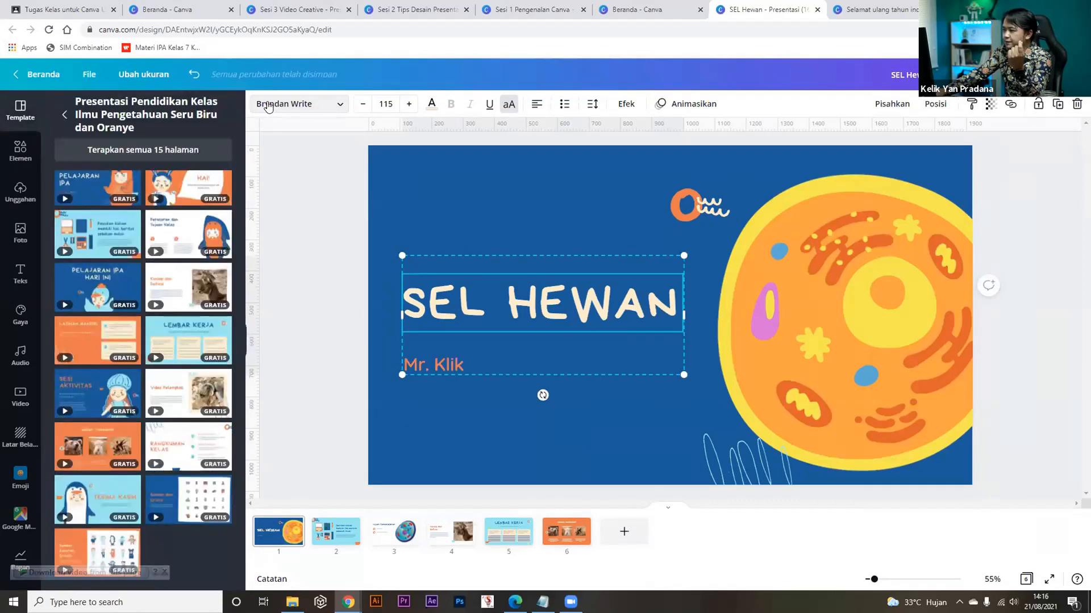
pyautogui.click(381, 103)
pyautogui.click(379, 102)
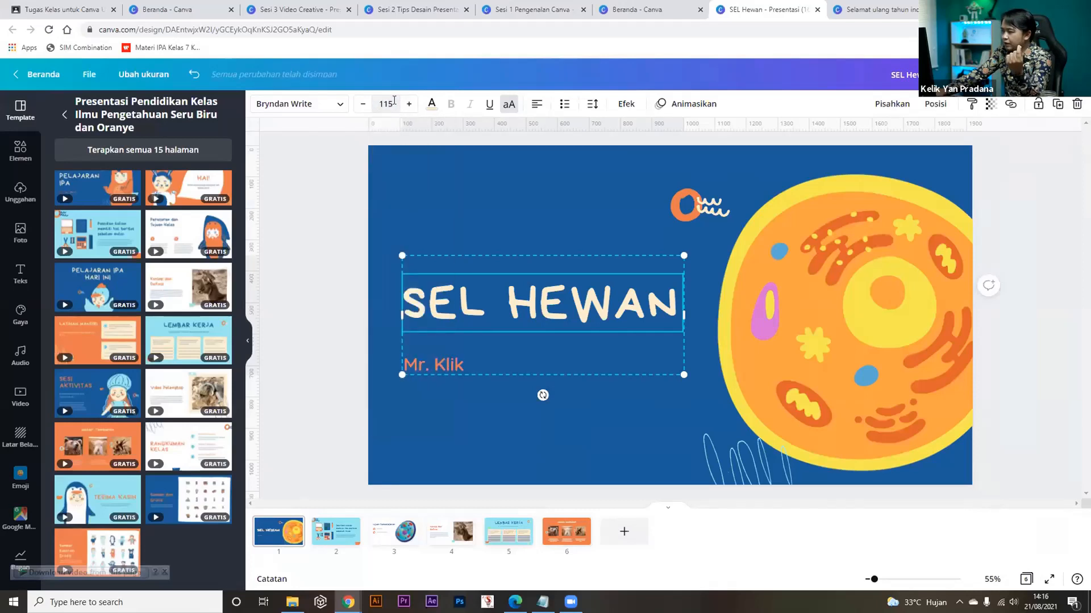
pyautogui.click(432, 104)
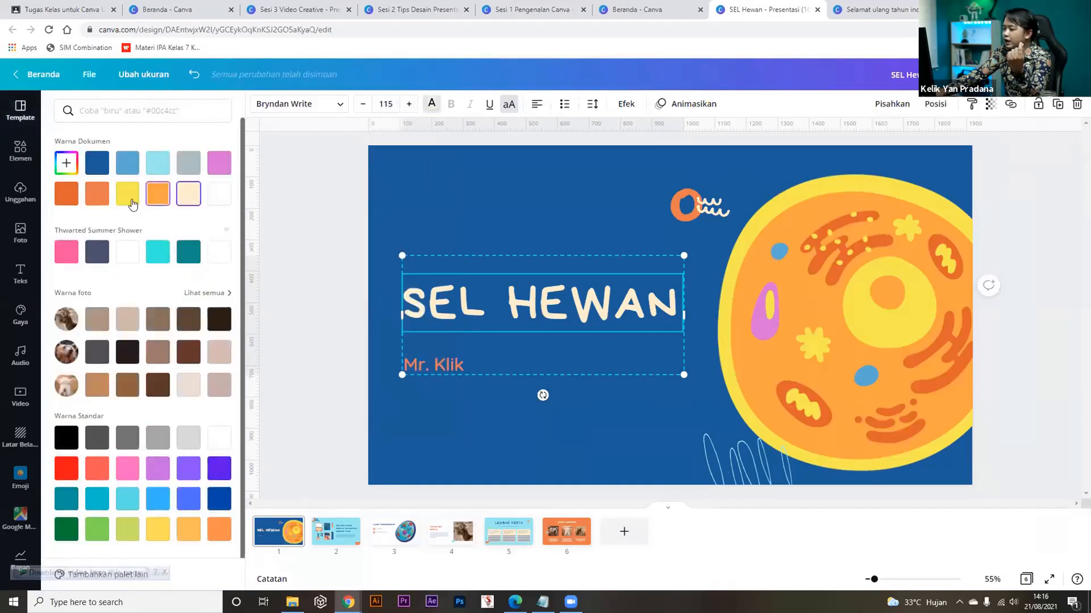
pyautogui.click(216, 165)
pyautogui.click(189, 163)
pyautogui.click(146, 171)
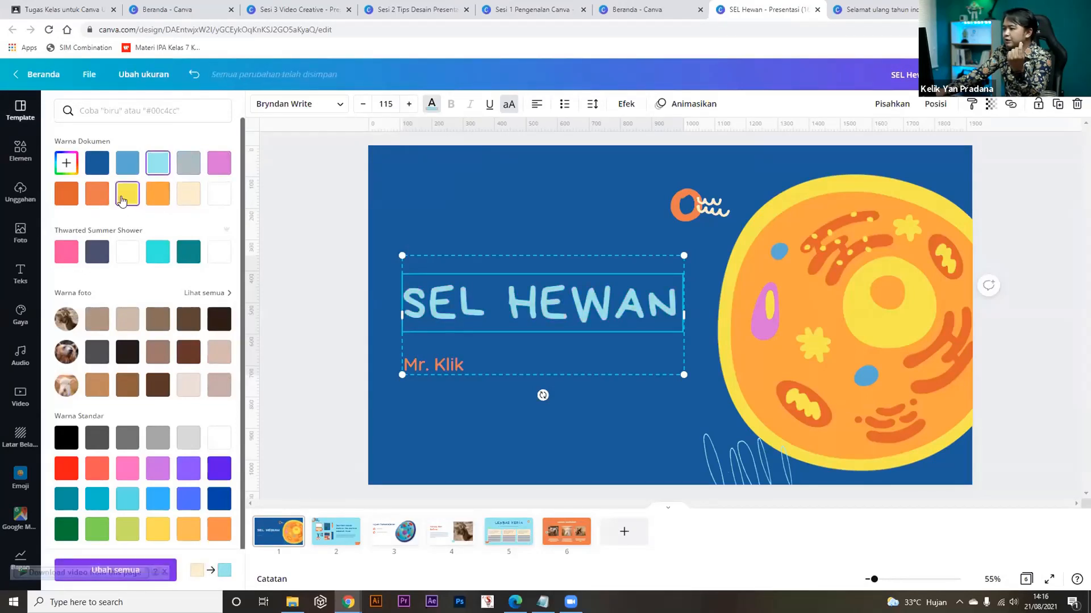
pyautogui.click(154, 193)
pyautogui.click(97, 193)
pyautogui.click(97, 163)
pyautogui.click(133, 164)
pyautogui.click(219, 194)
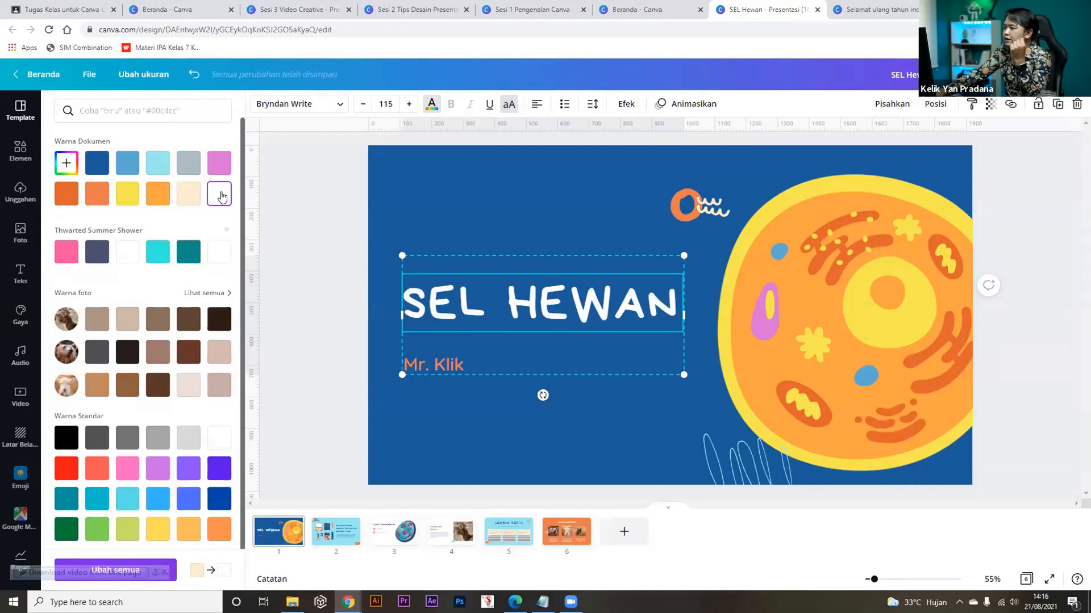
pyautogui.click(508, 107)
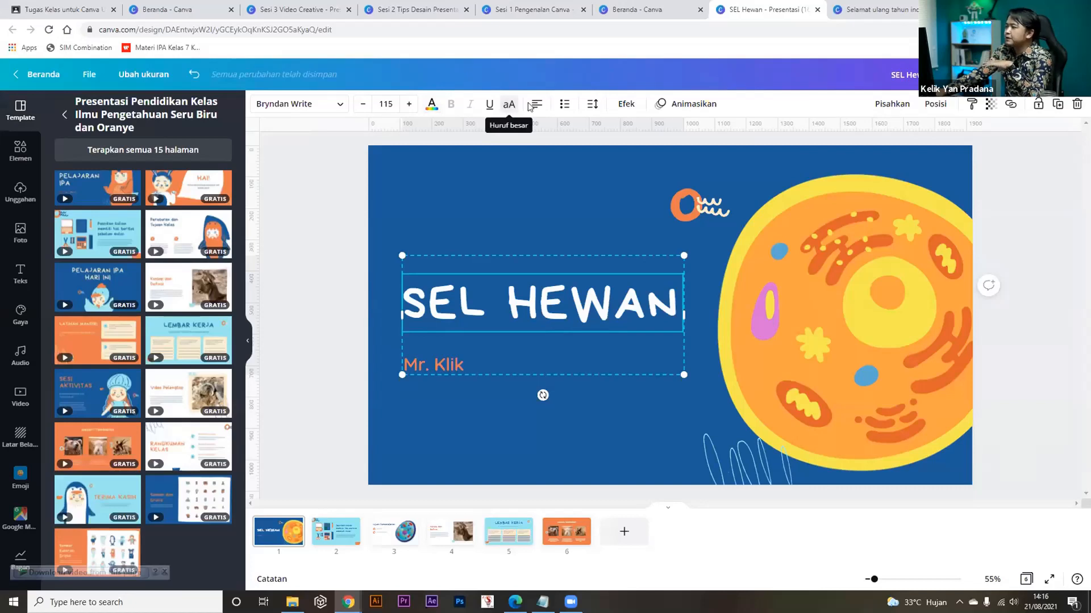
pyautogui.click(509, 106)
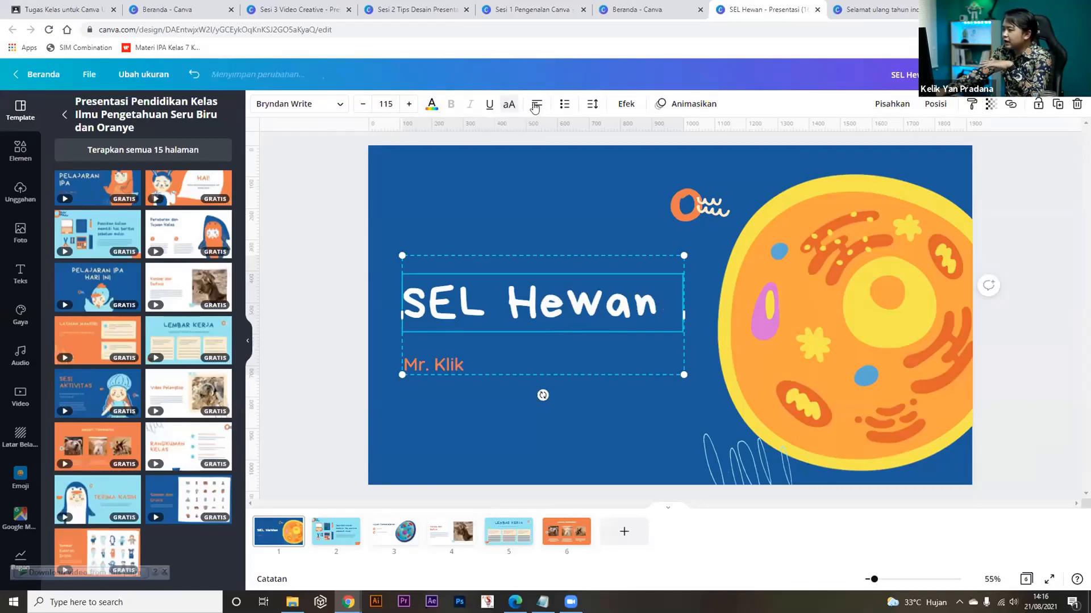
pyautogui.hotkey('ctrl', 'shift', 'k')
pyautogui.click(534, 107)
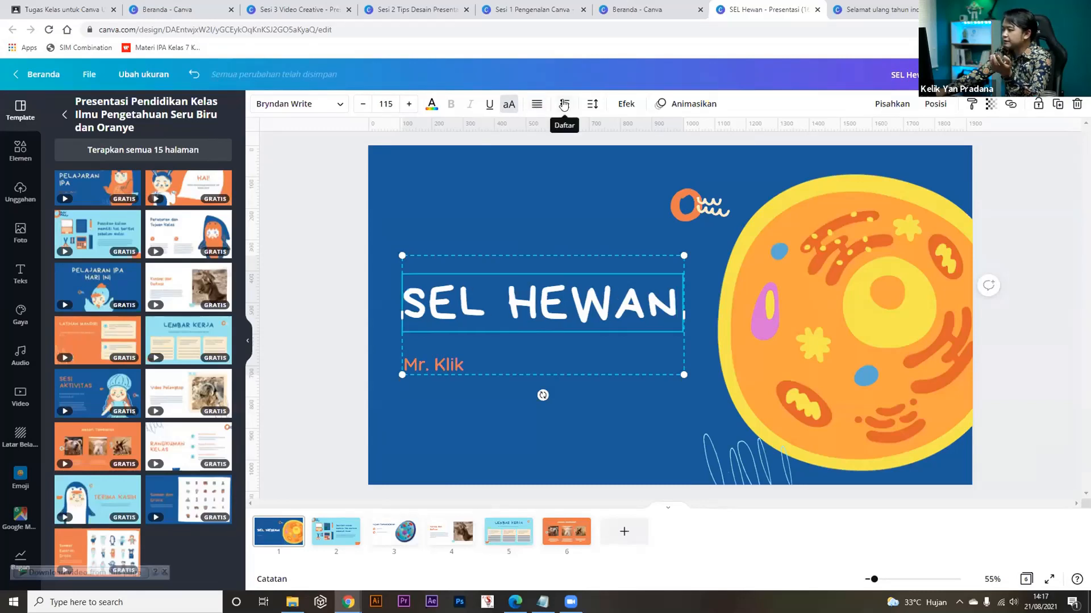
pyautogui.click(563, 105)
pyautogui.click(564, 105)
pyautogui.click(563, 105)
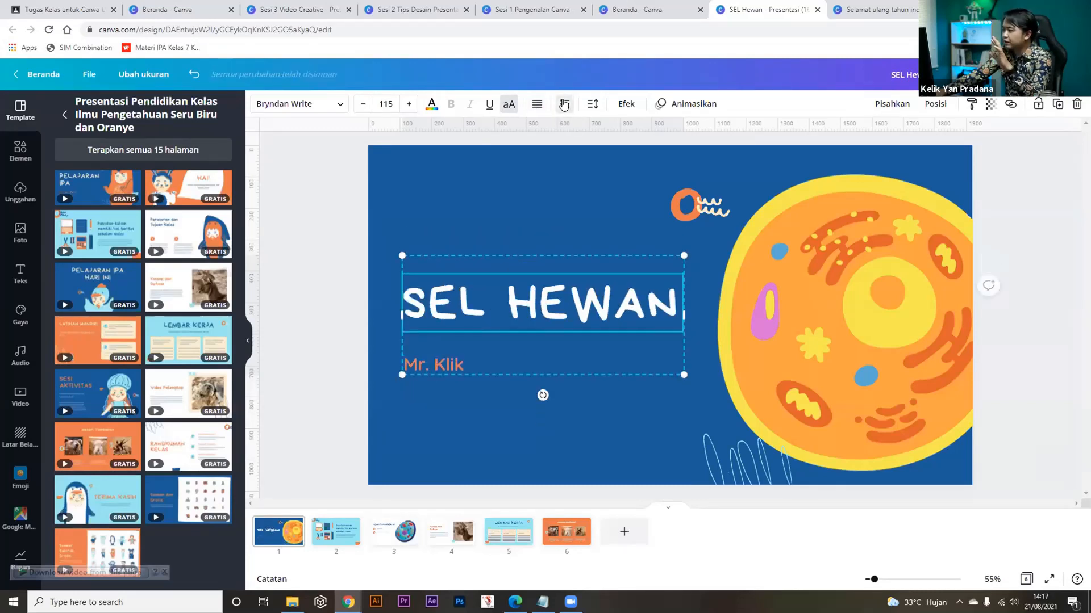
pyautogui.click(594, 106)
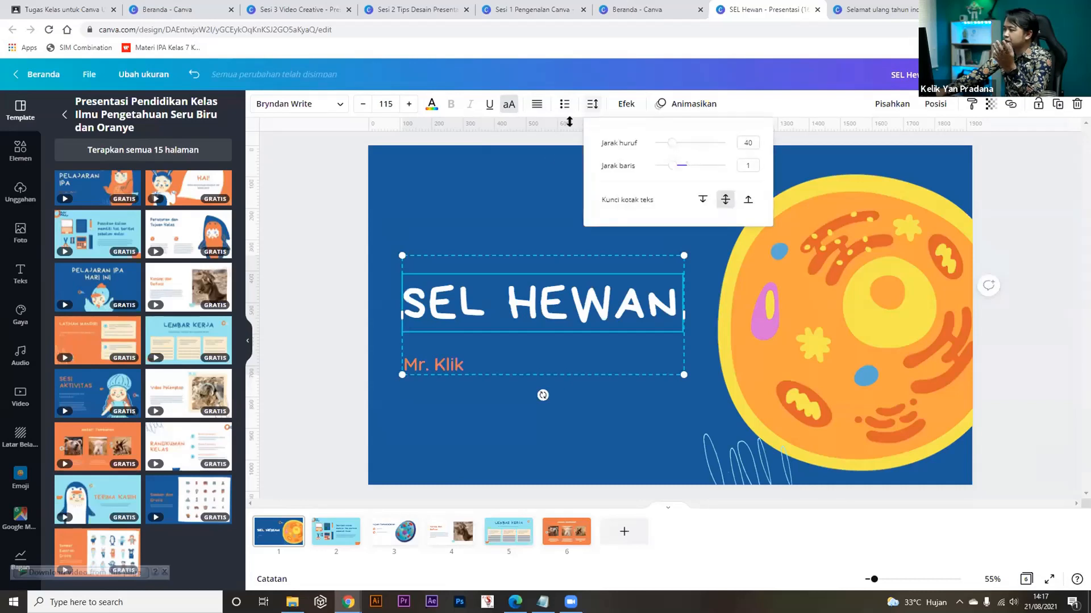
pyautogui.click(532, 156)
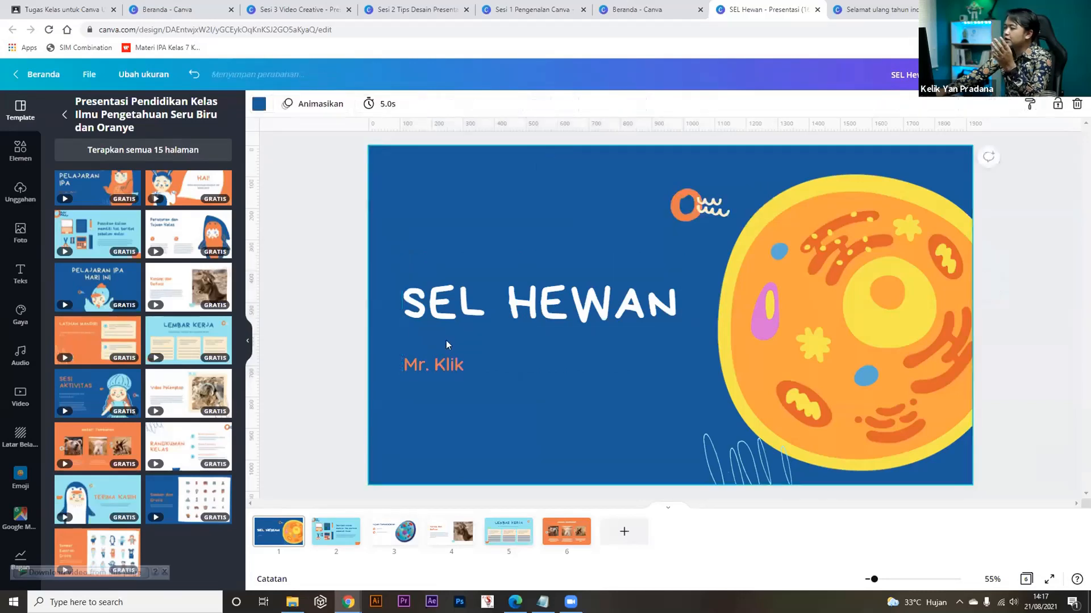
pyautogui.click(468, 311)
pyautogui.click(622, 104)
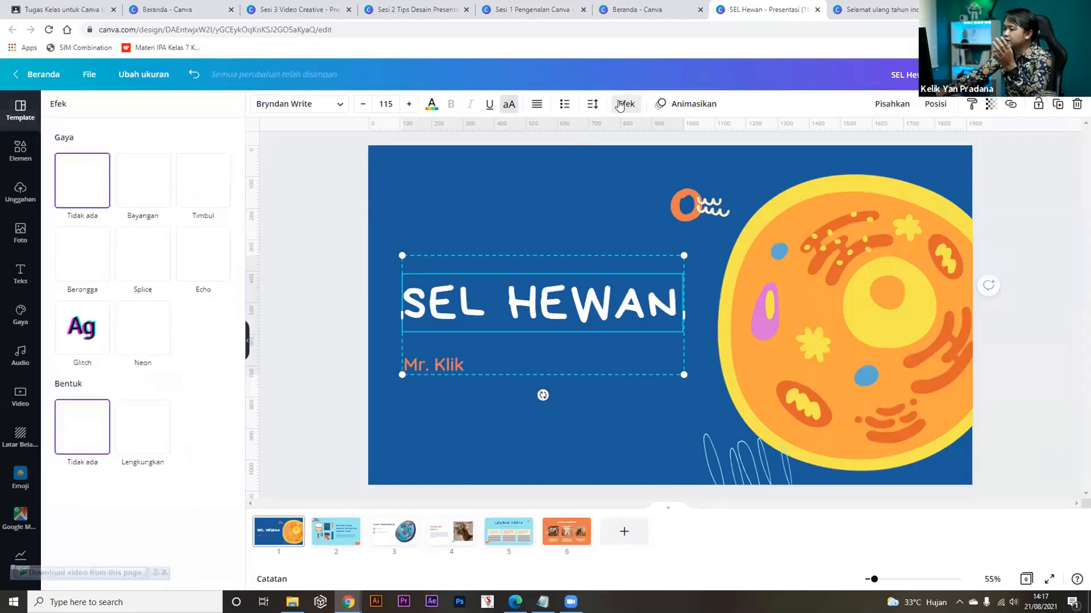
pyautogui.click(143, 196)
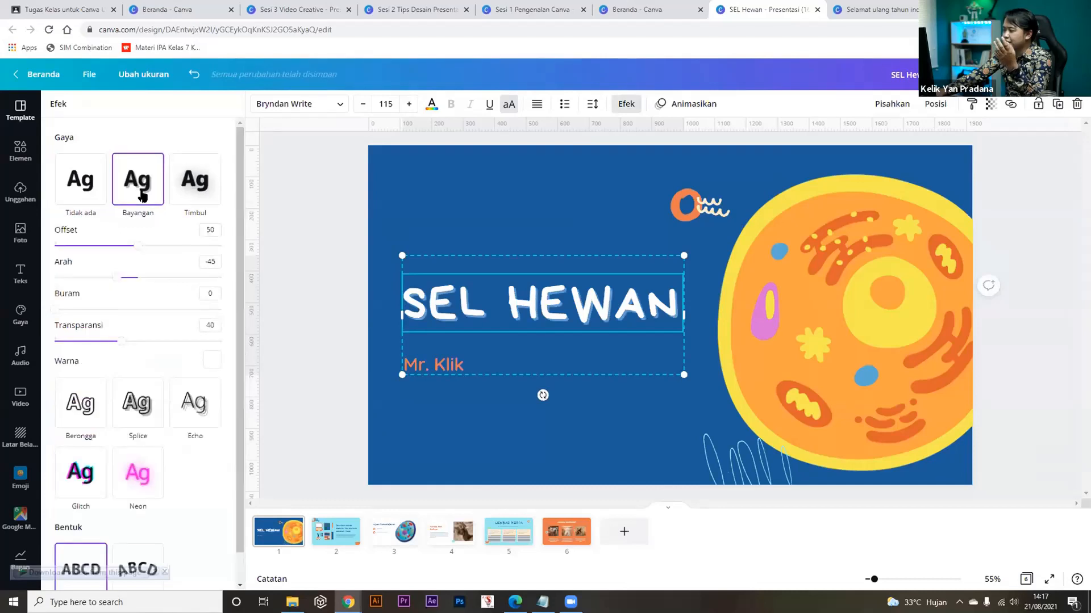
pyautogui.click(193, 183)
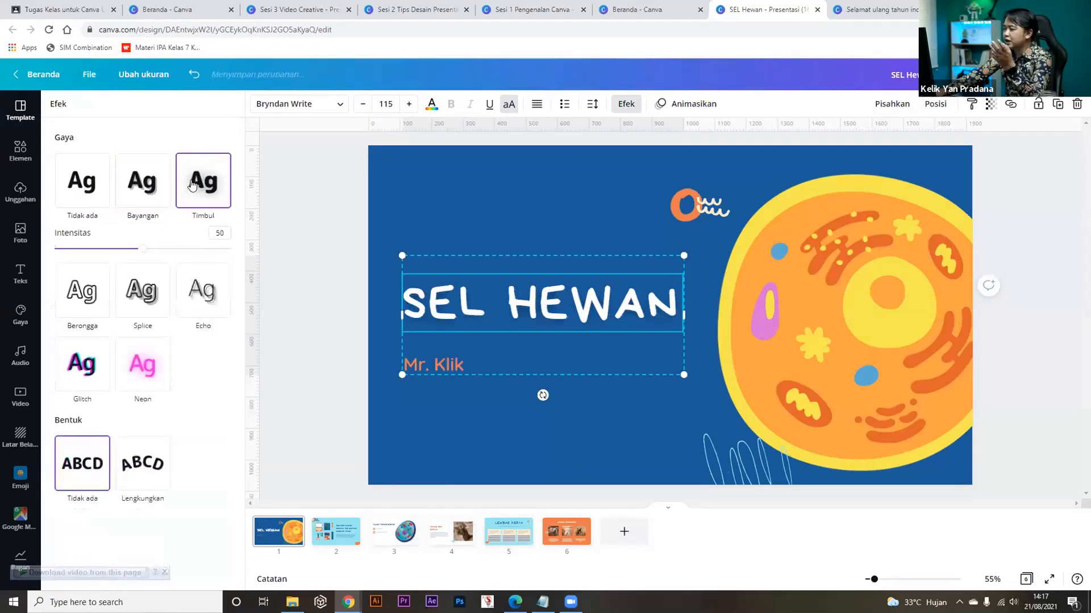
pyautogui.click(78, 295)
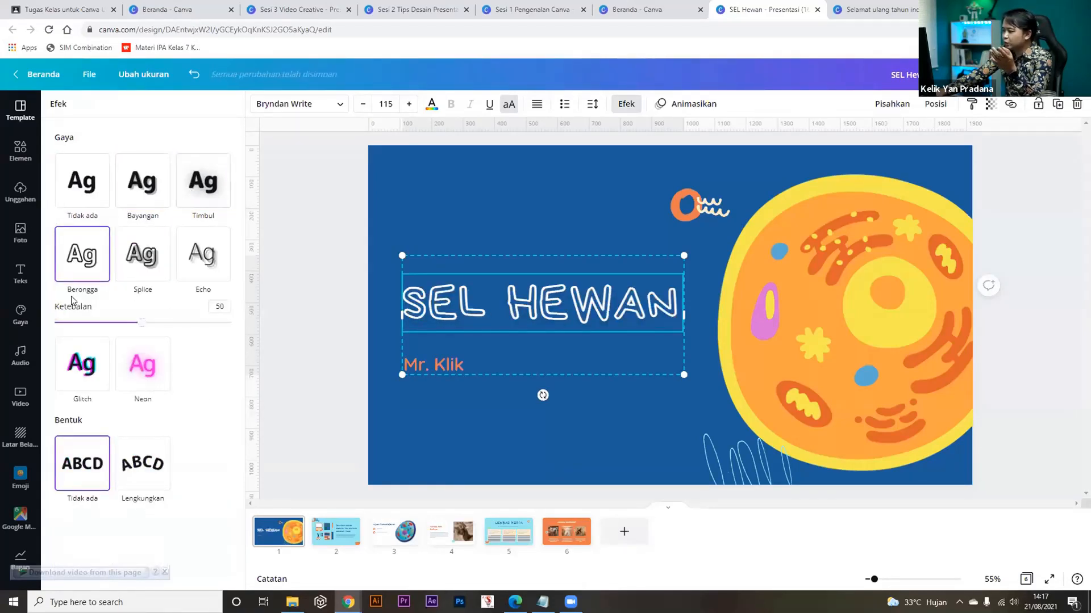
pyautogui.click(157, 255)
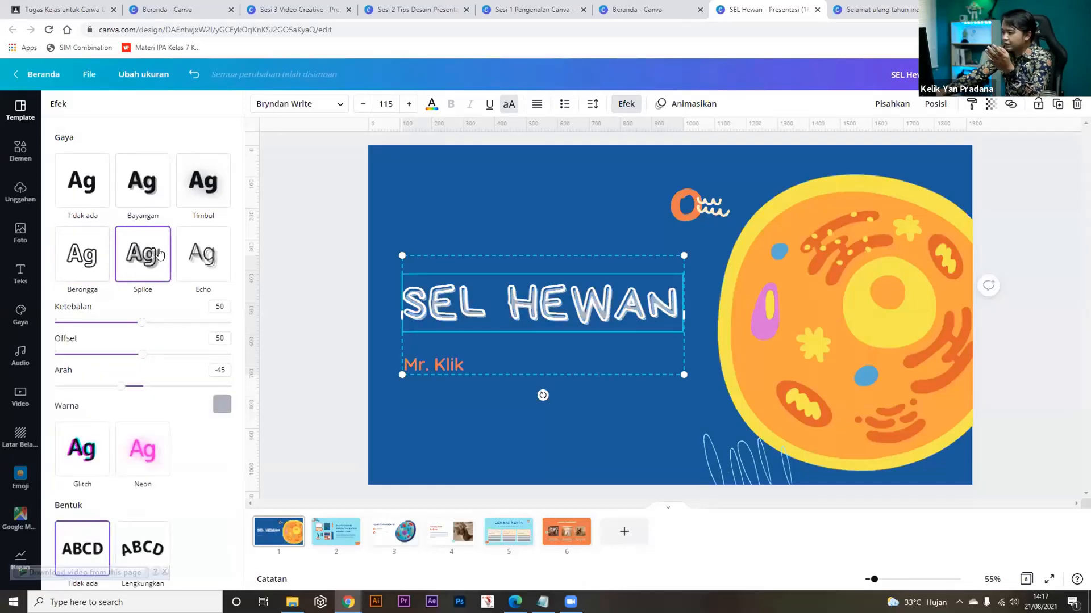
pyautogui.click(94, 461)
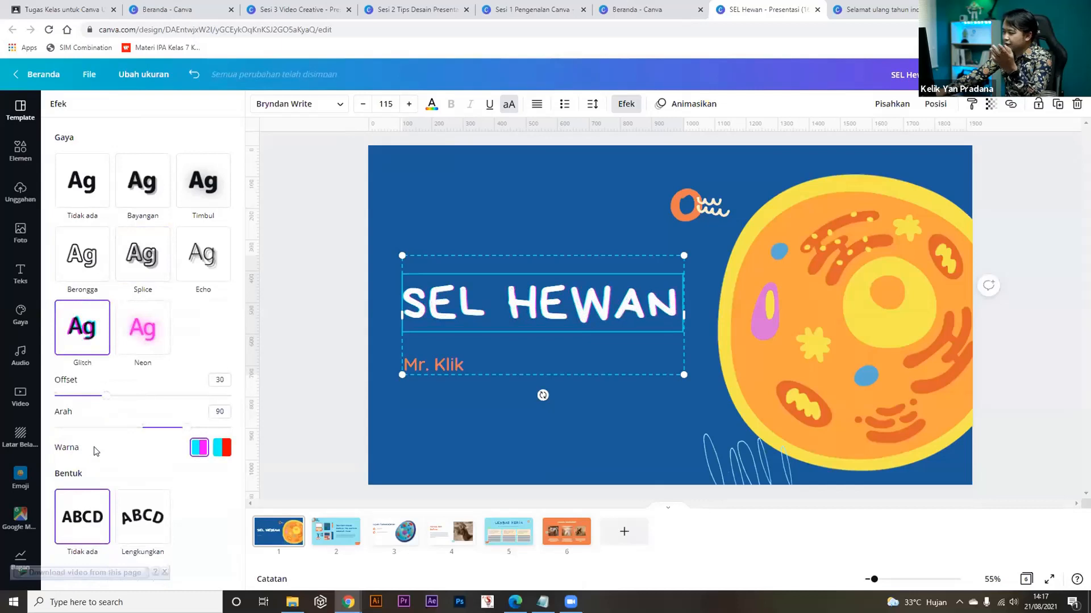
pyautogui.click(79, 179)
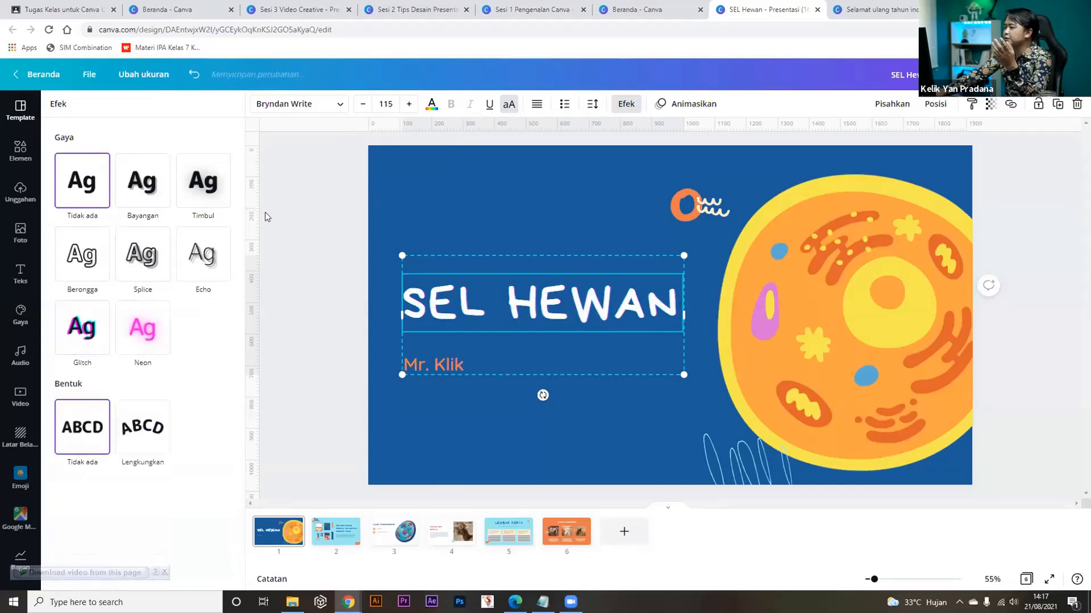
pyautogui.click(317, 199)
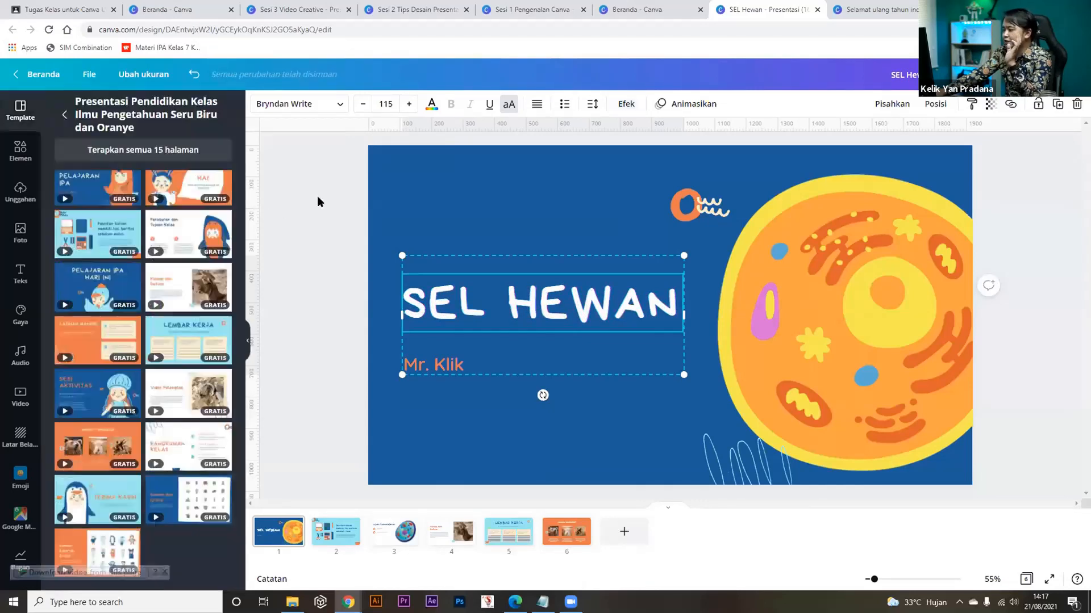
pyautogui.click(500, 287)
pyautogui.click(340, 285)
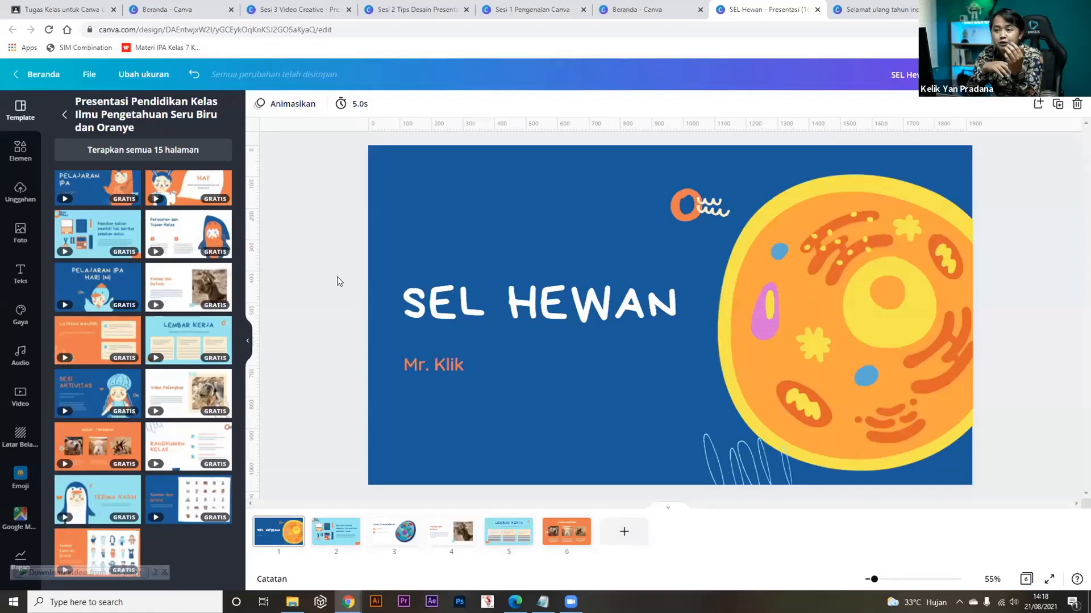
pyautogui.click(764, 298)
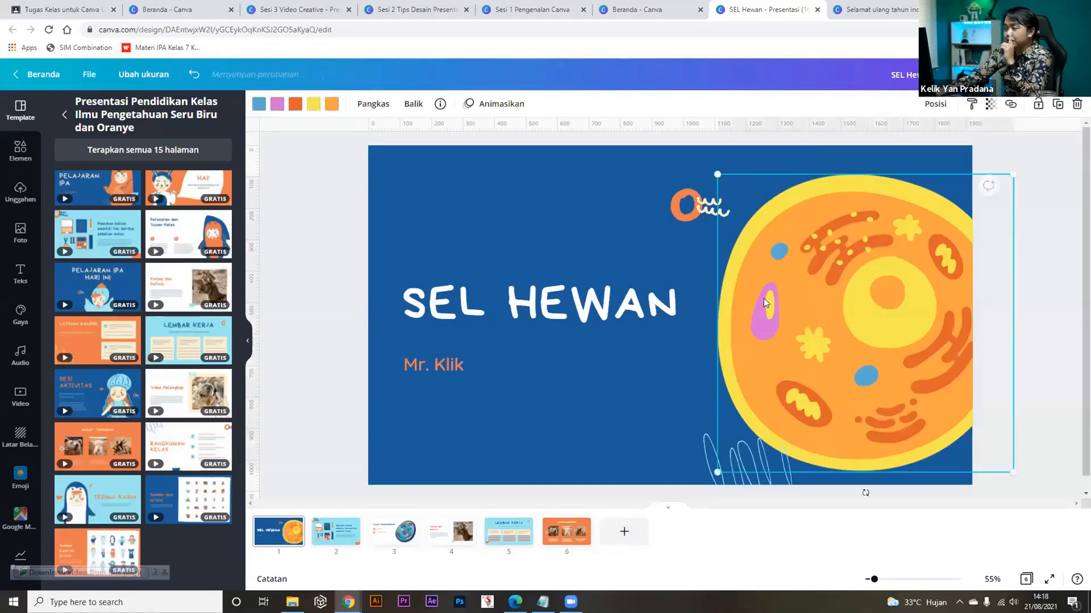
# Preview Pan, Rise and Tectonic, apply the Baseline page animation, and present the slide full screen.
pyautogui.click(459, 196)
pyautogui.click(292, 106)
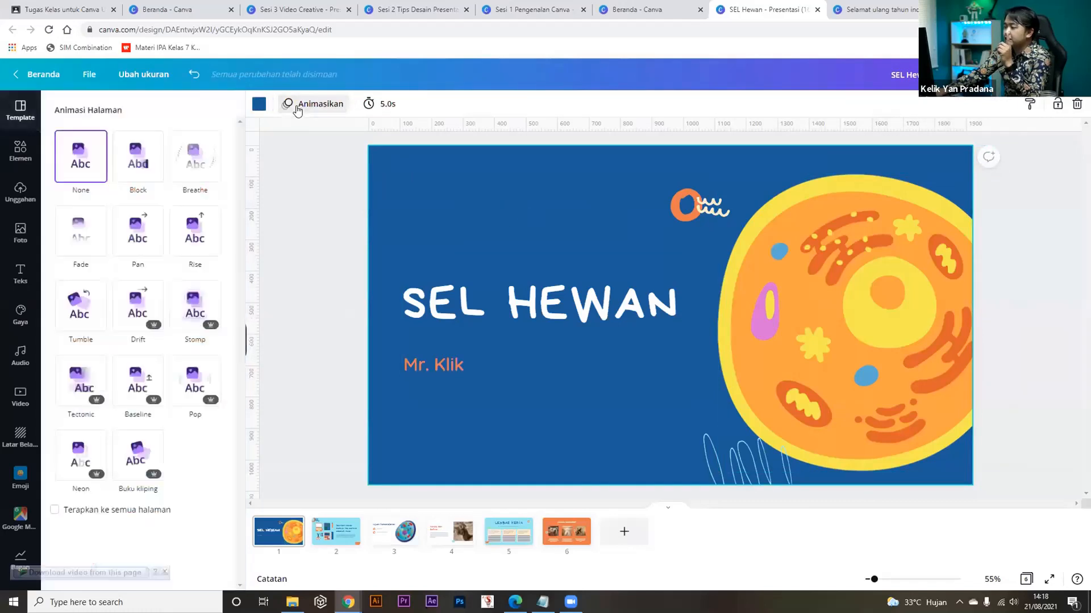
pyautogui.click(125, 239)
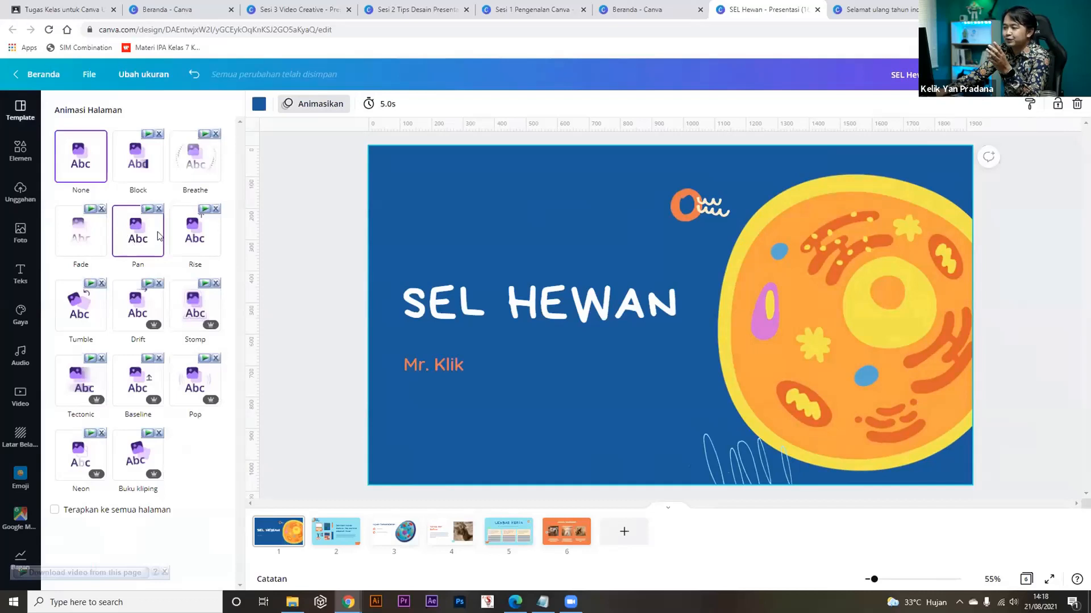
pyautogui.click(201, 243)
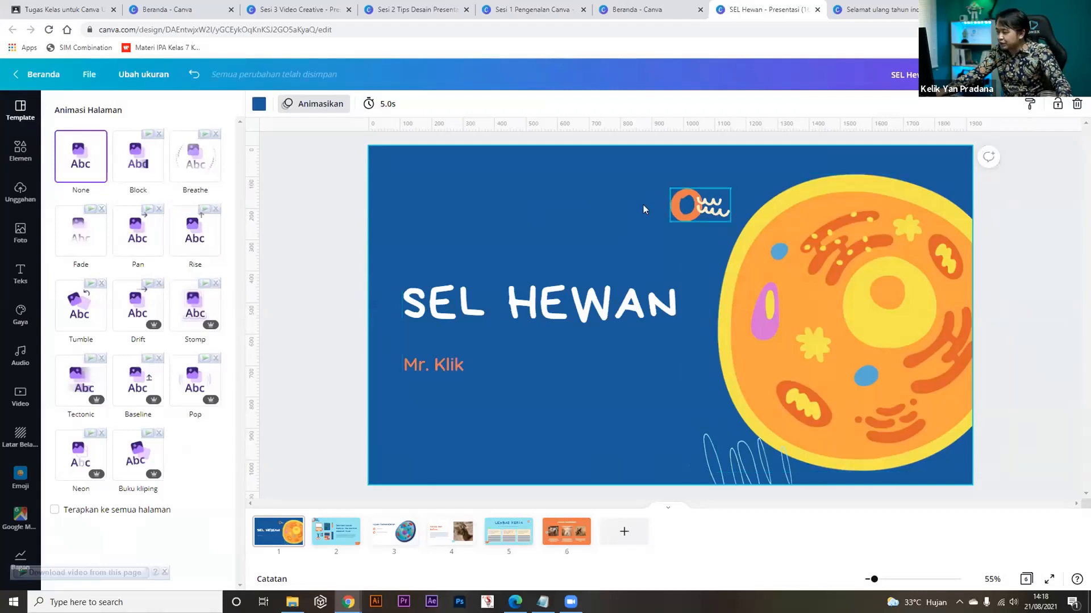
pyautogui.click(95, 389)
pyautogui.click(127, 382)
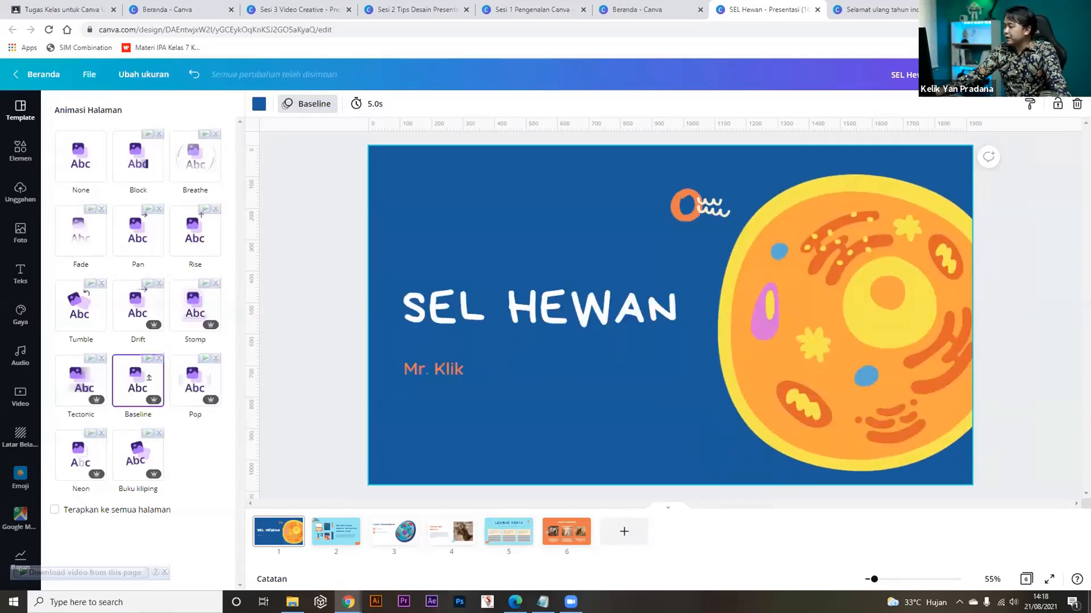
pyautogui.click(1052, 580)
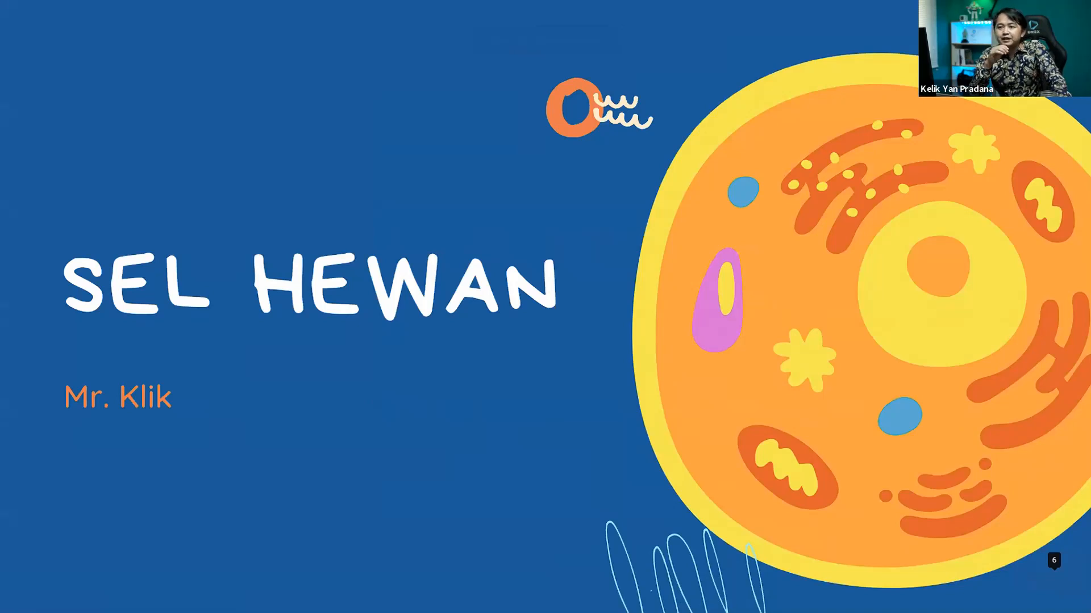
# Exit full screen and close the Animasi Halaman panel.
pyautogui.press('Escape')
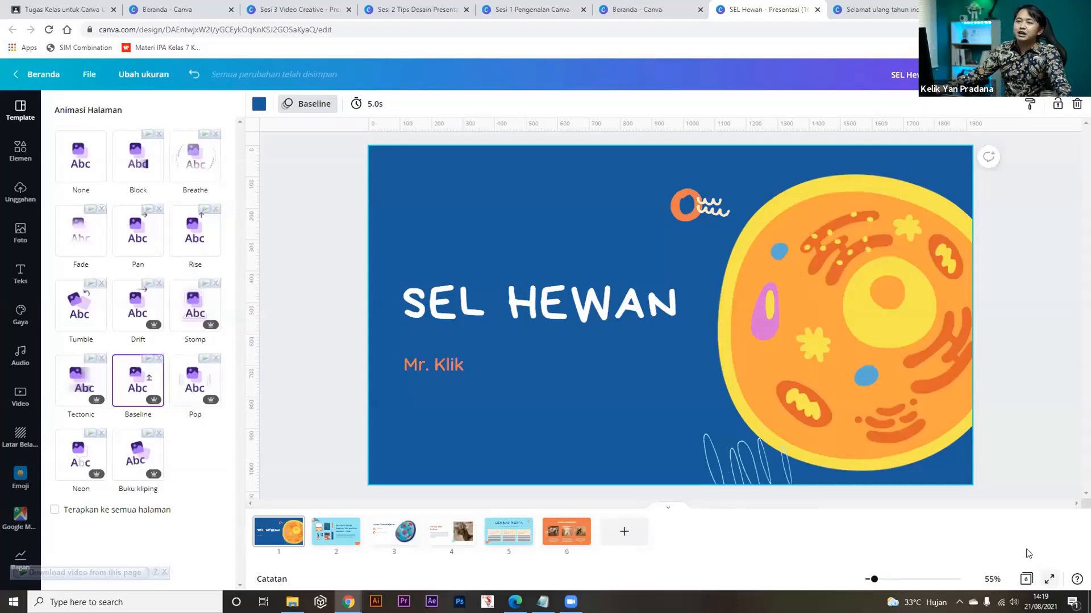
pyautogui.click(335, 312)
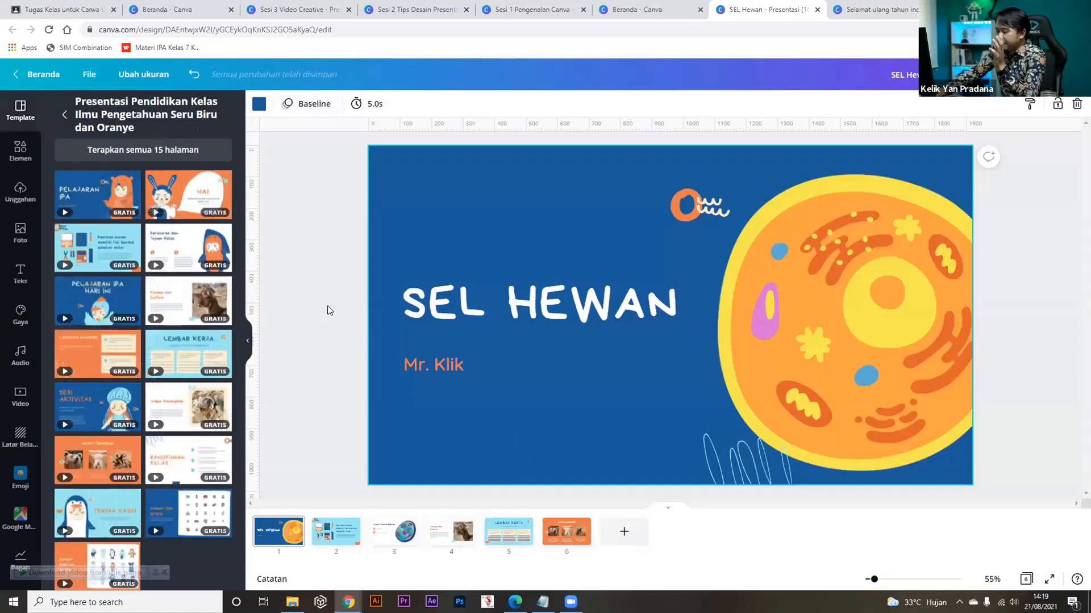
pyautogui.click(485, 312)
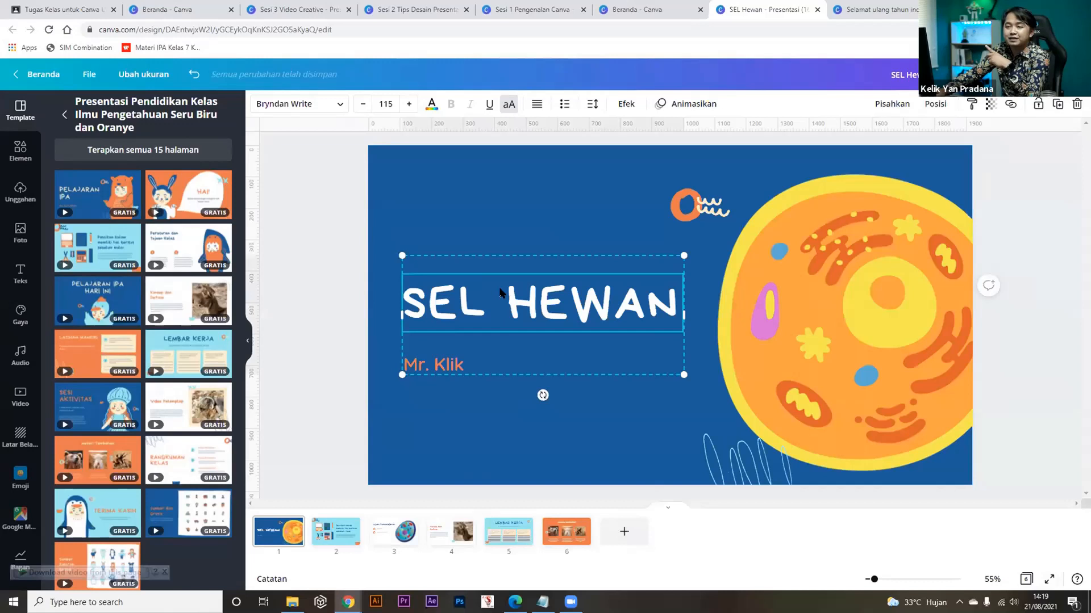
pyautogui.click(332, 258)
pyautogui.click(20, 276)
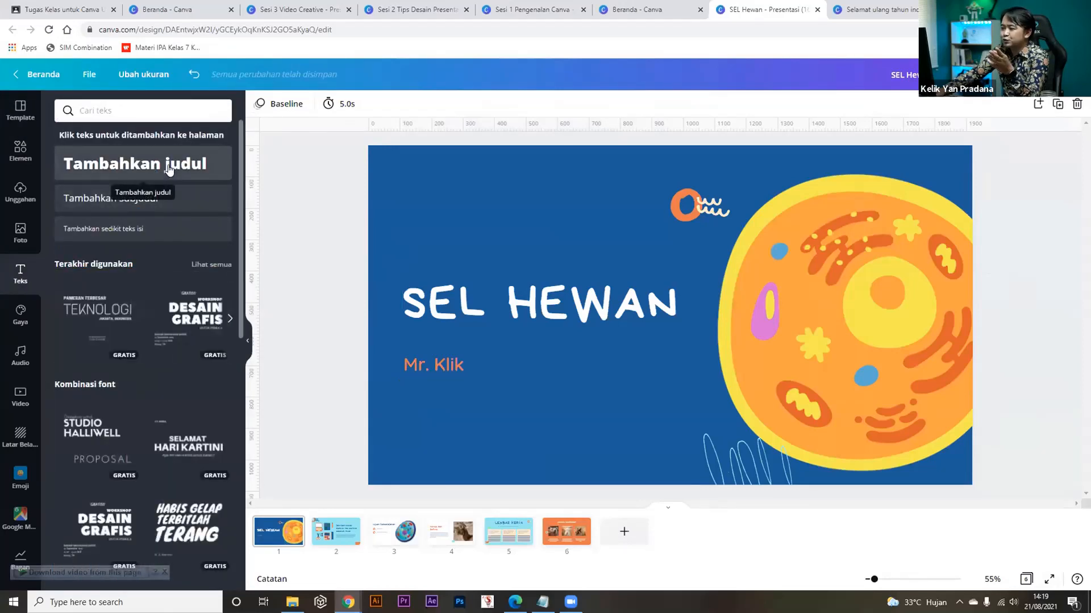
pyautogui.click(124, 198)
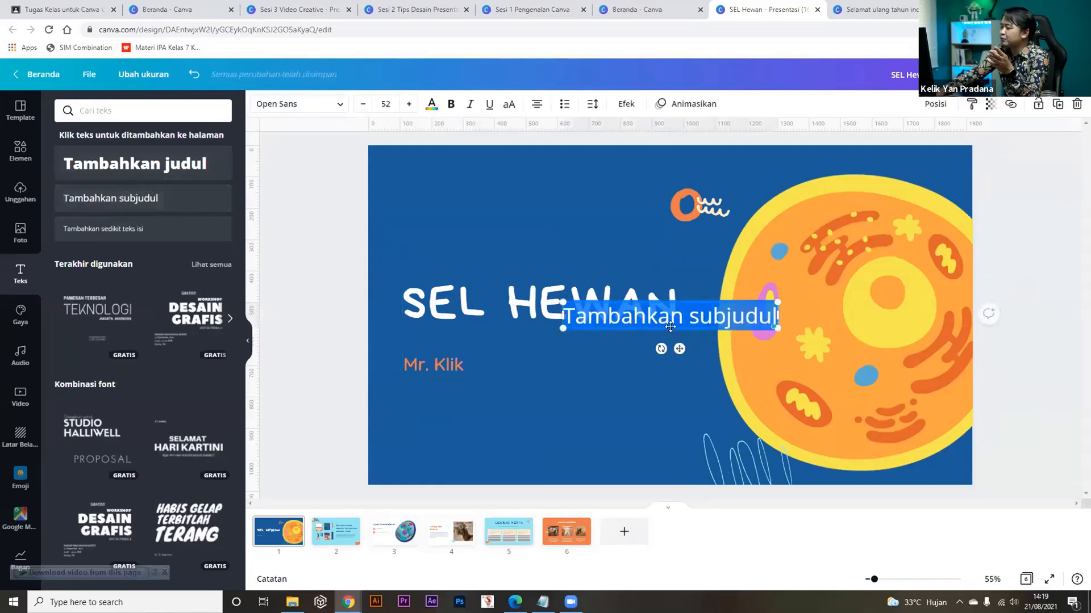
pyautogui.moveTo(645, 384); pyautogui.dragTo(514, 477)
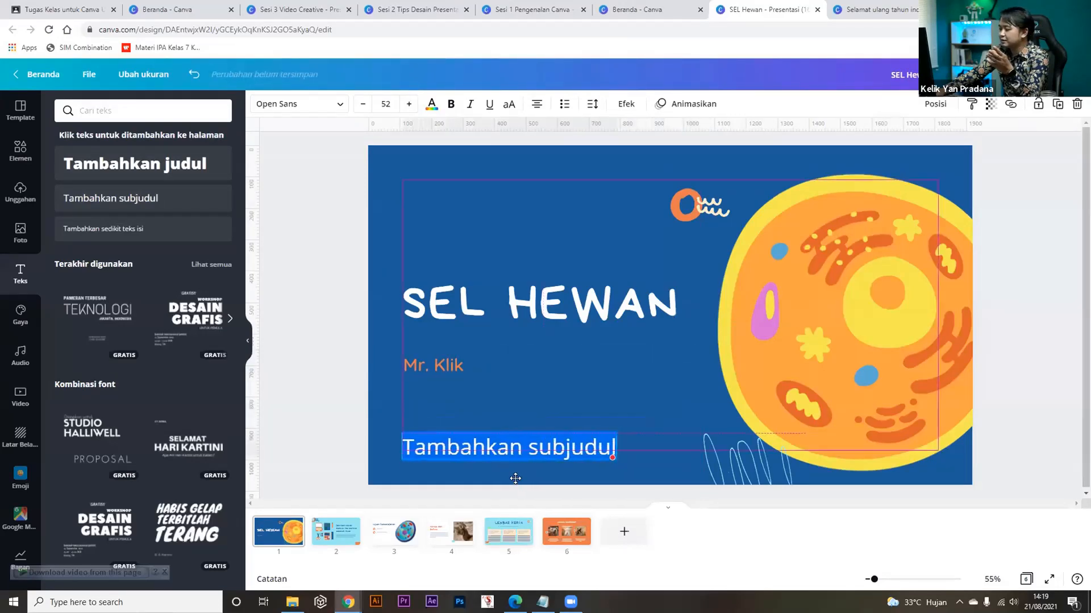
pyautogui.press('BackSpace')
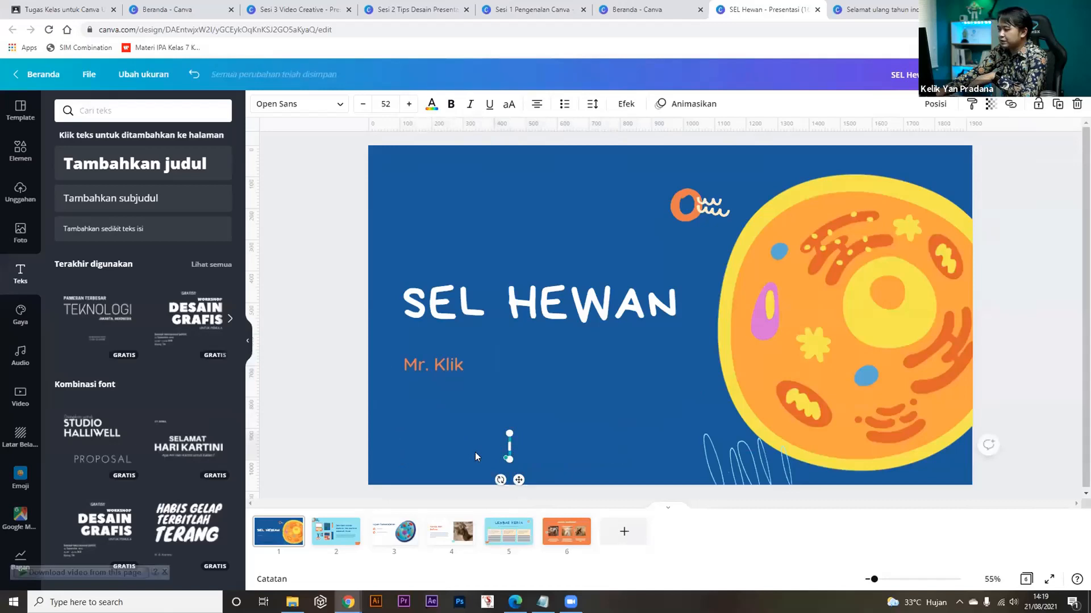
pyautogui.click(448, 387)
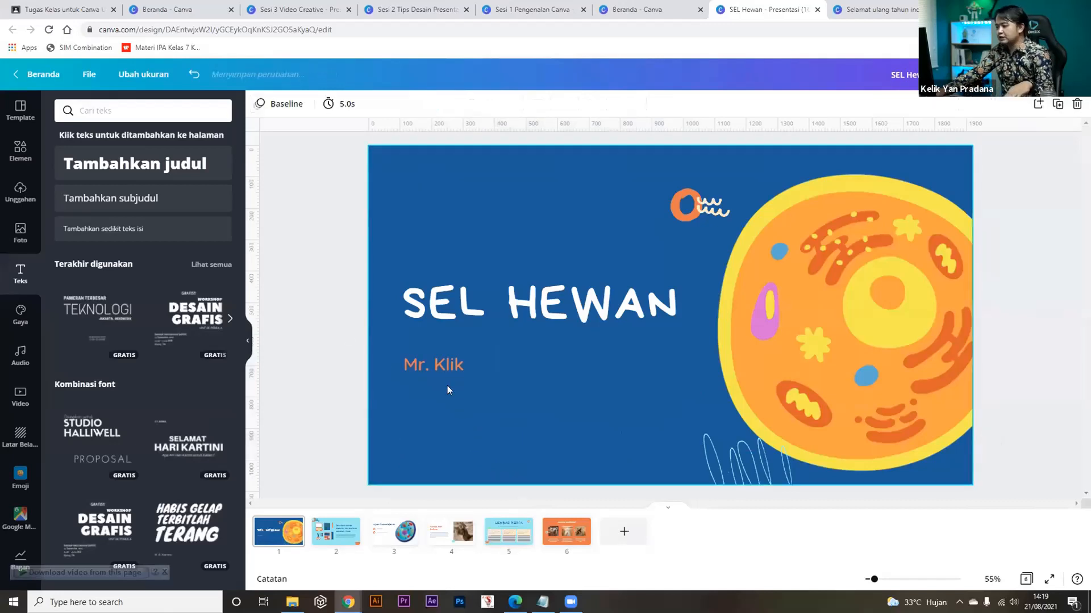
# Add a small body-text box at the slide's top-left reading 'IPA Kelas 7'.
pyautogui.click(146, 233)
pyautogui.moveTo(679, 345); pyautogui.dragTo(494, 215)
pyautogui.hotkey('ctrl', 'a')
pyautogui.write('IPQA')
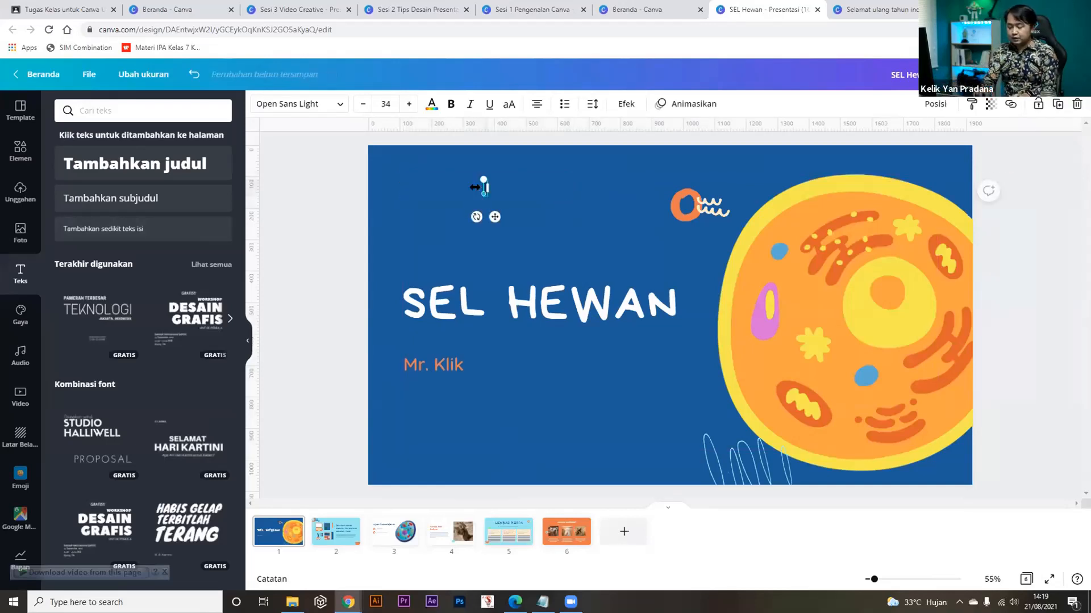
pyautogui.press('BackSpace')
pyautogui.press('BackSpace')
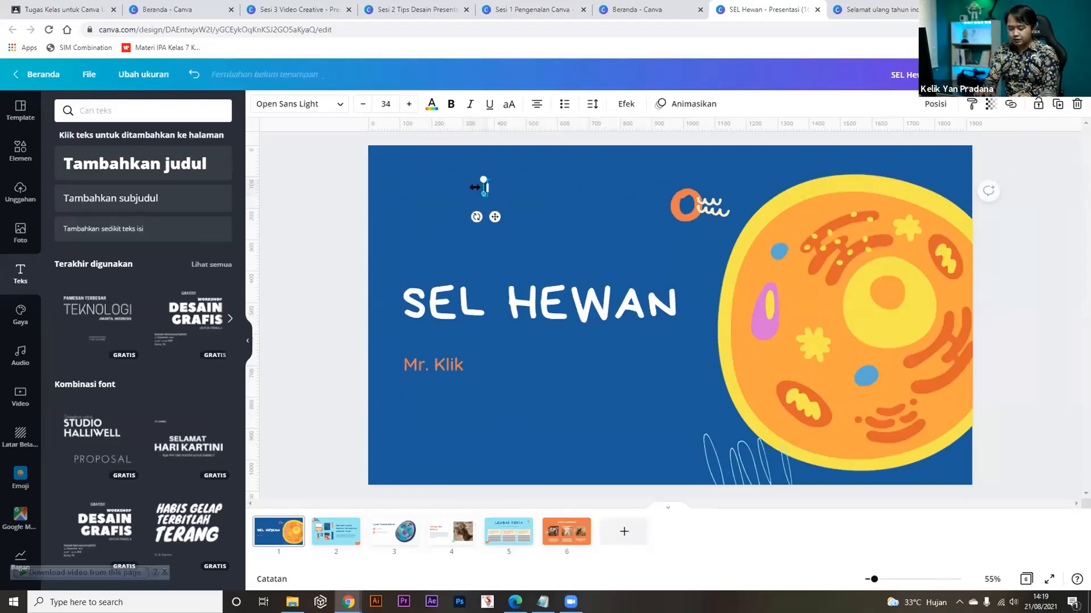
pyautogui.write('A Kela')
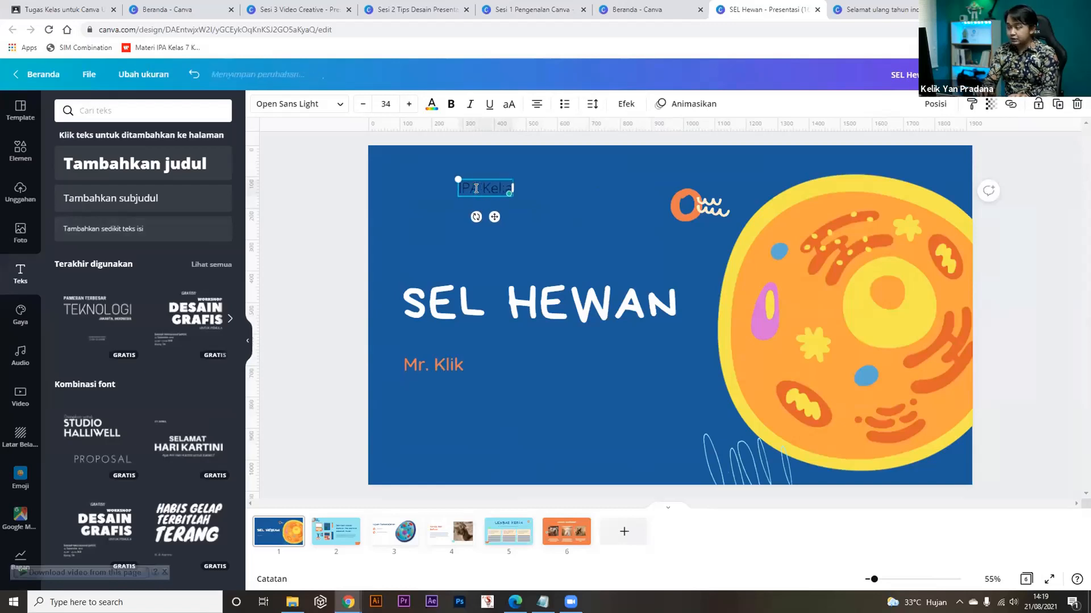
pyautogui.write('s 7')
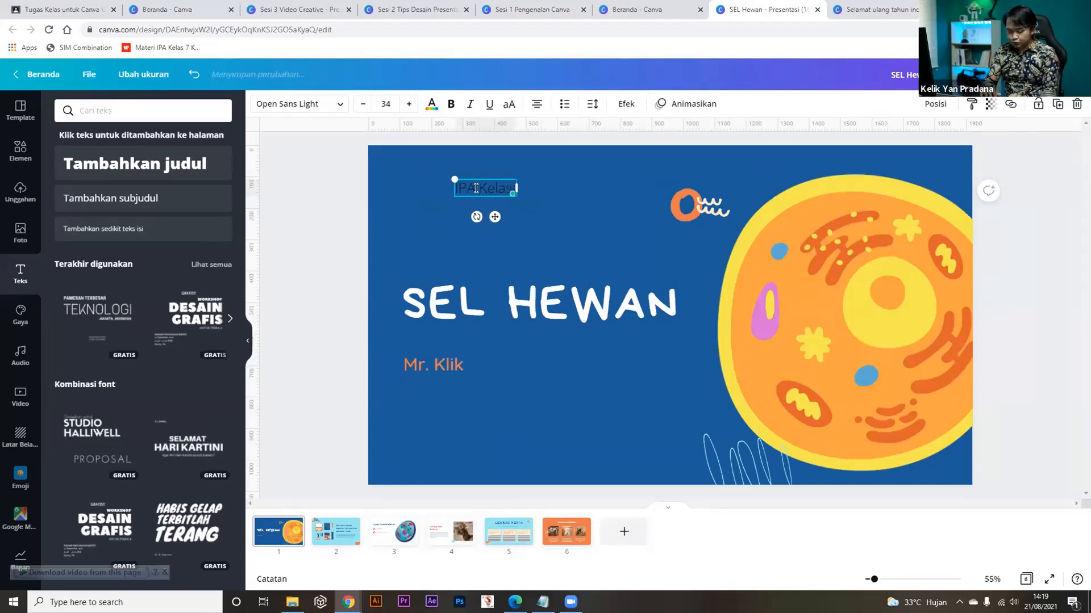
# Make the 'IPA Kelas 7' text white and shift it left to align with the title.
pyautogui.hotkey('ctrl', 'a')
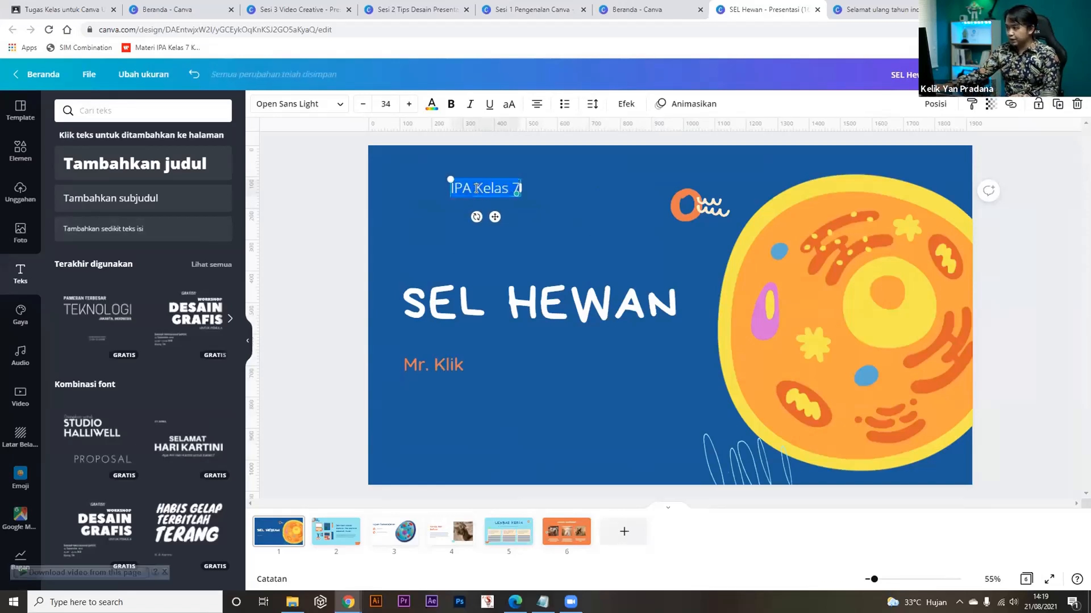
pyautogui.click(431, 104)
pyautogui.click(71, 232)
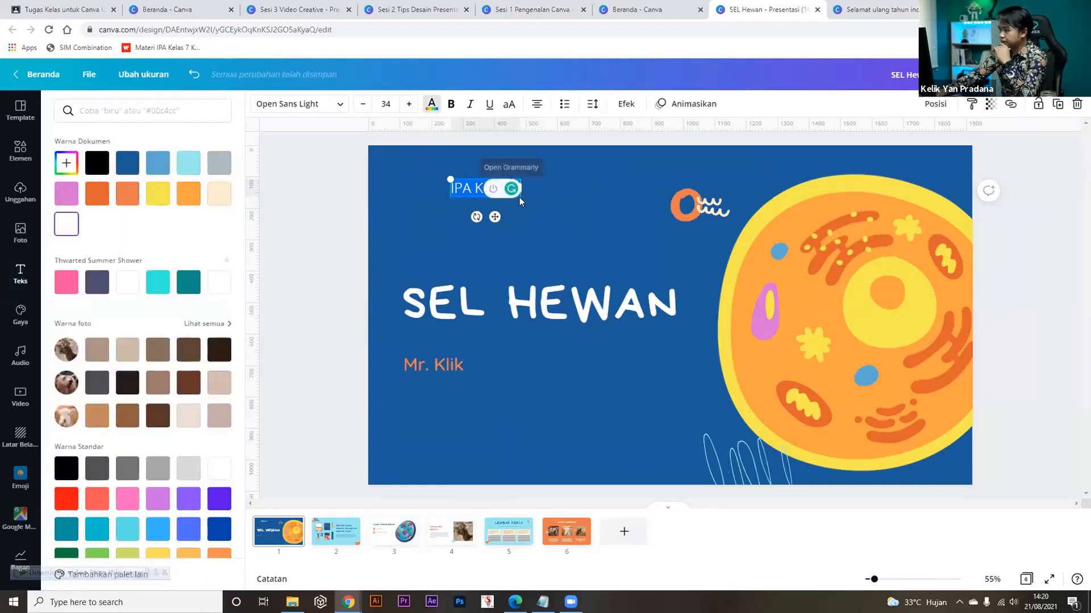
pyautogui.moveTo(491, 213); pyautogui.dragTo(445, 214)
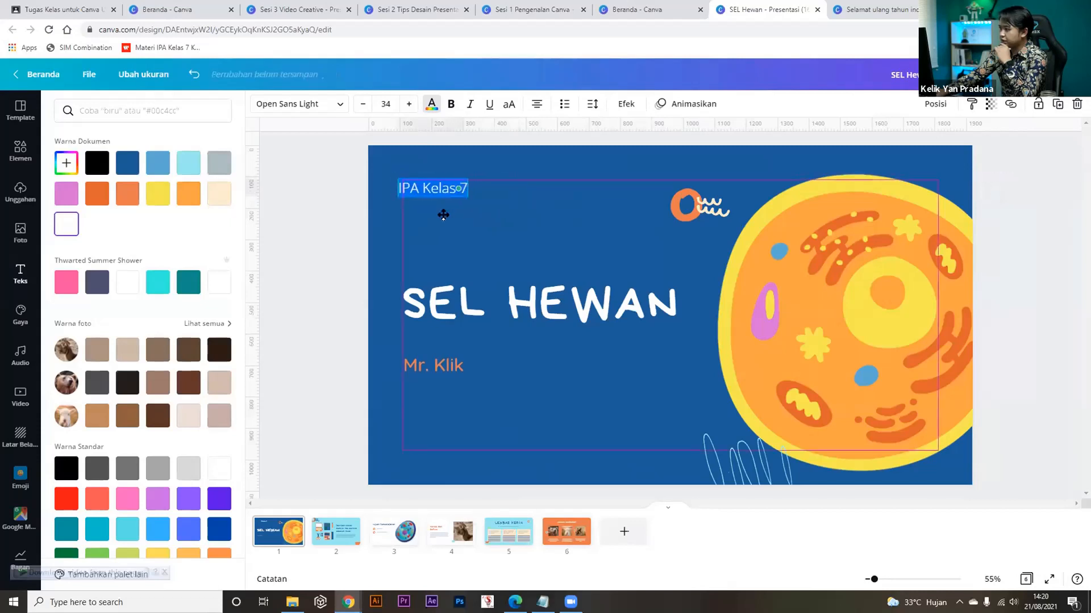
pyautogui.click(302, 261)
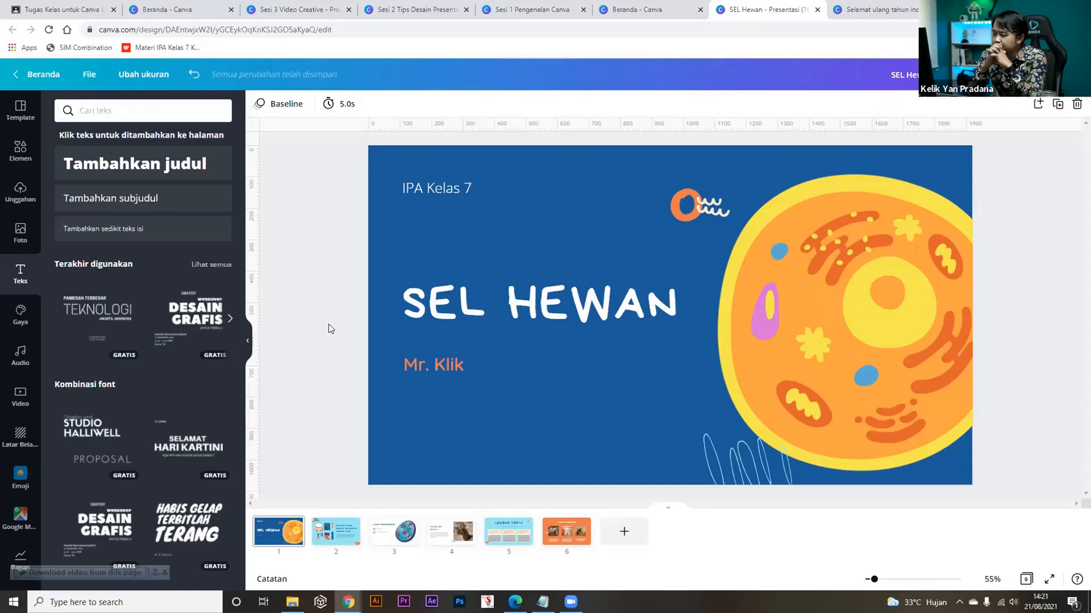
pyautogui.click(565, 294)
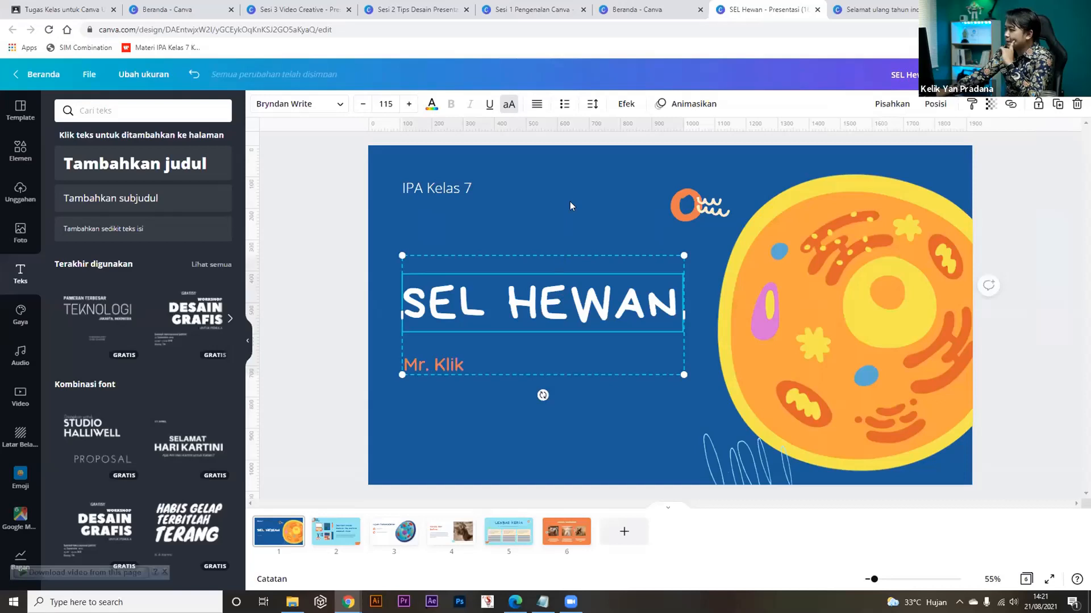
# Try the Lengkungkan curve on SEL HEWAN, revert it to Tidak ada, then open a new browser tab.
pyautogui.click(625, 104)
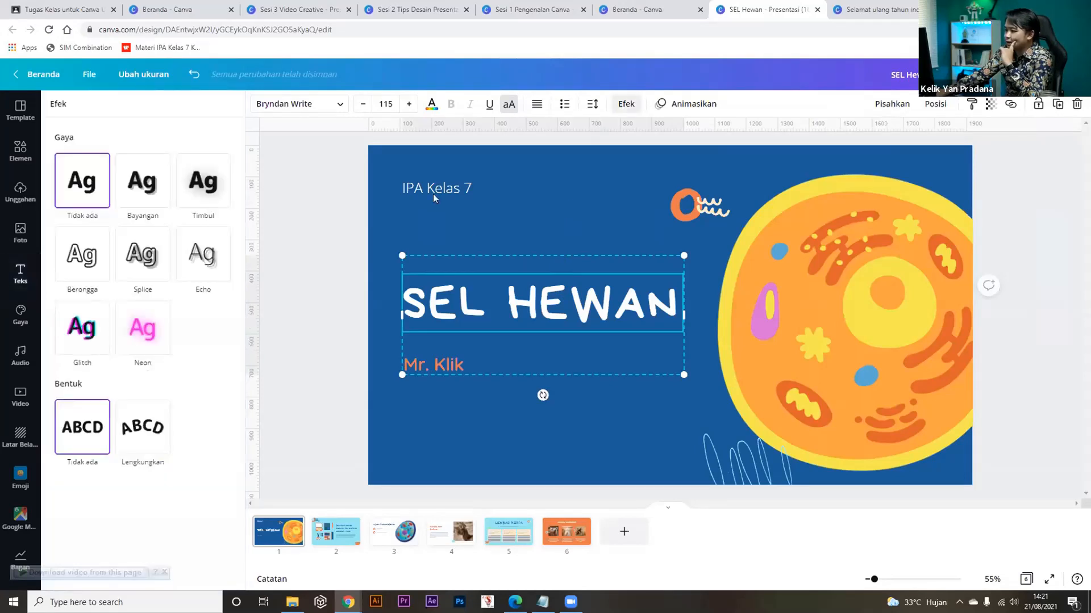
pyautogui.click(132, 436)
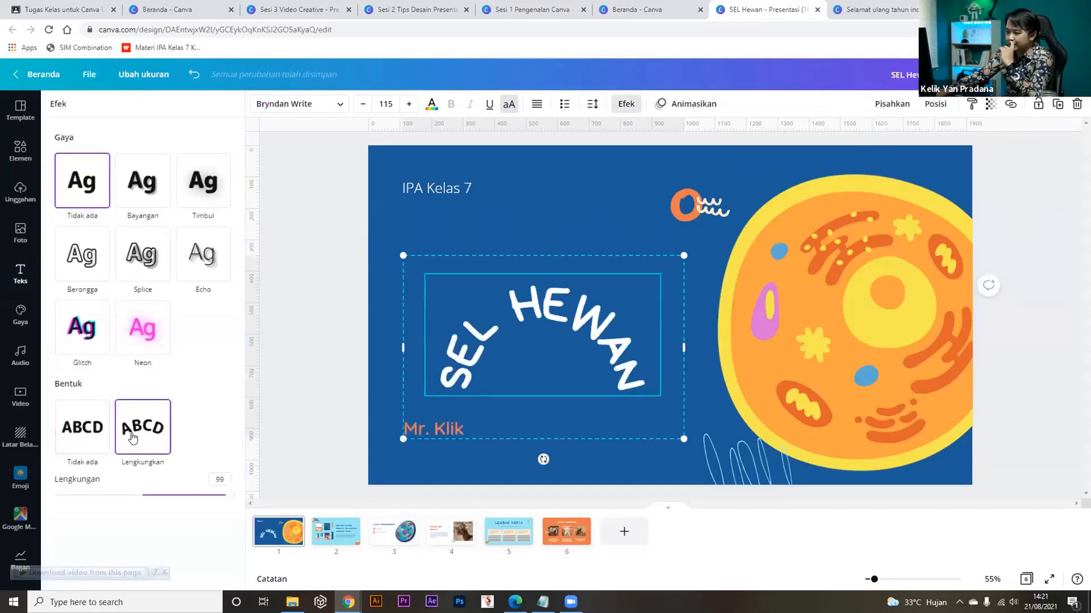
pyautogui.moveTo(231, 497); pyautogui.dragTo(149, 498)
pyautogui.click(82, 427)
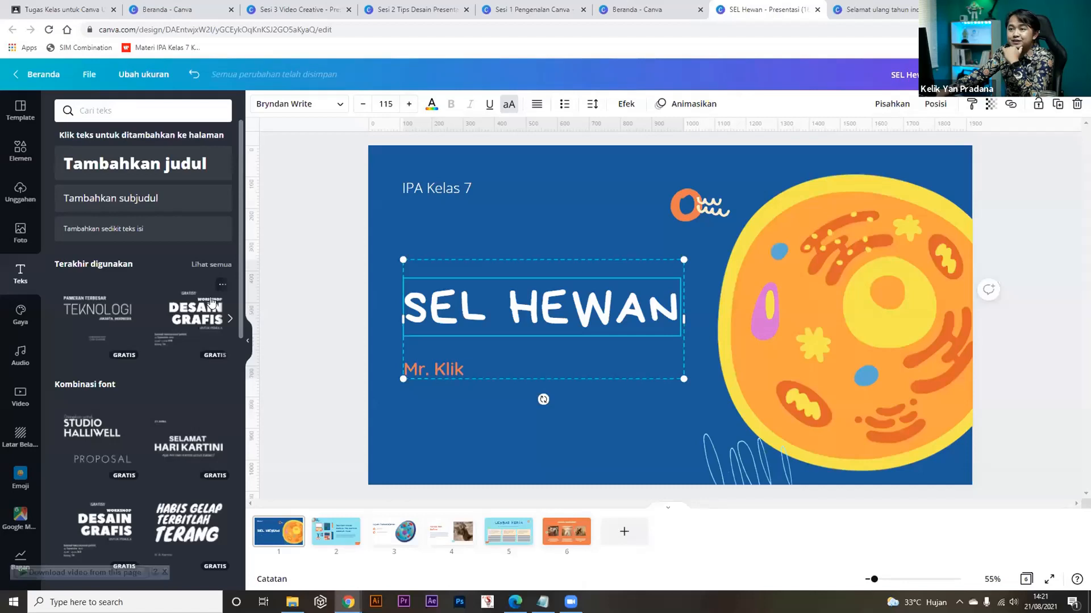
pyautogui.click(305, 341)
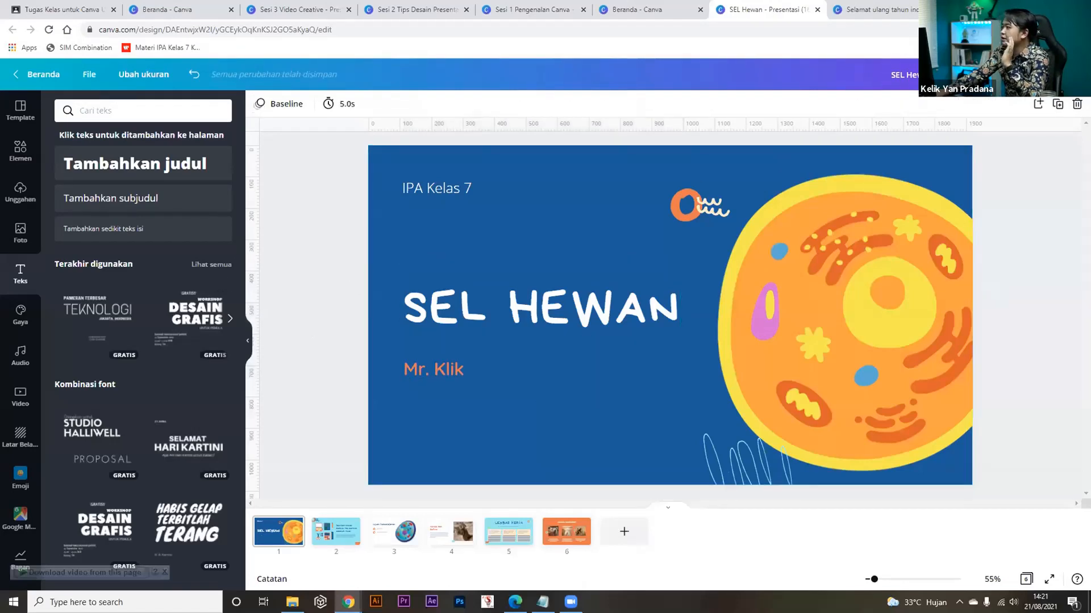
pyautogui.hotkey('ctrl', 't')
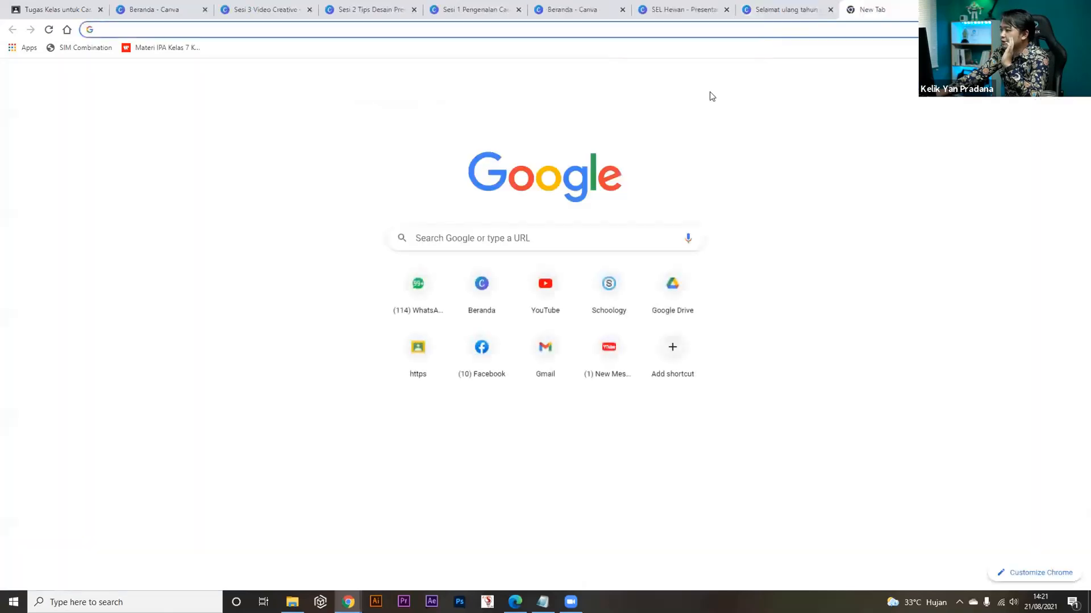
# On YouTube, search 'mr klik' and open the KLASIFIKASI MATERI DAN PERUBAHANYA video.
pyautogui.click(543, 294)
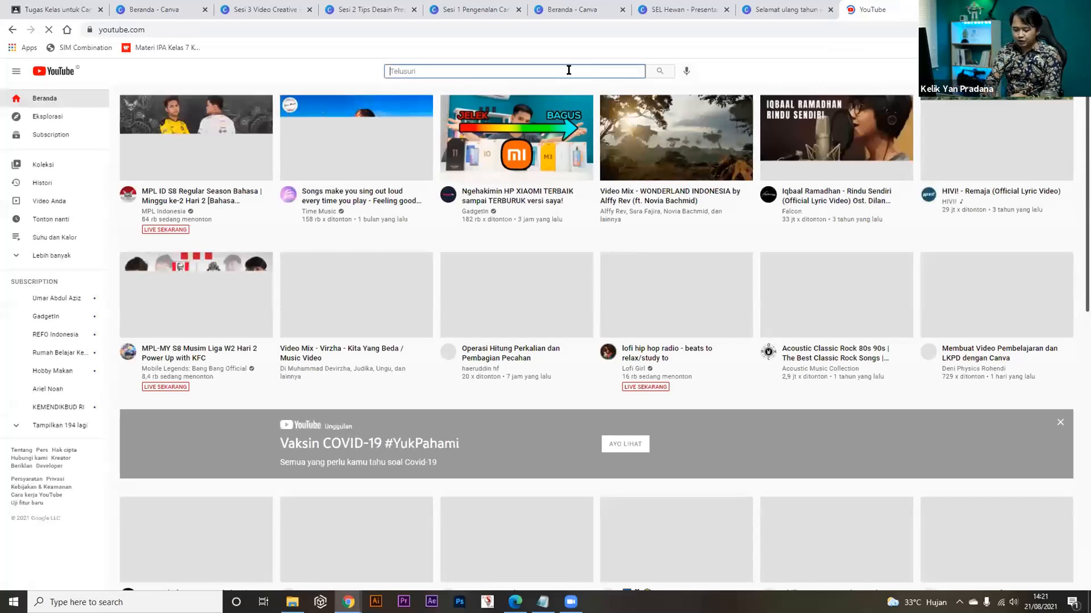
pyautogui.click(568, 70)
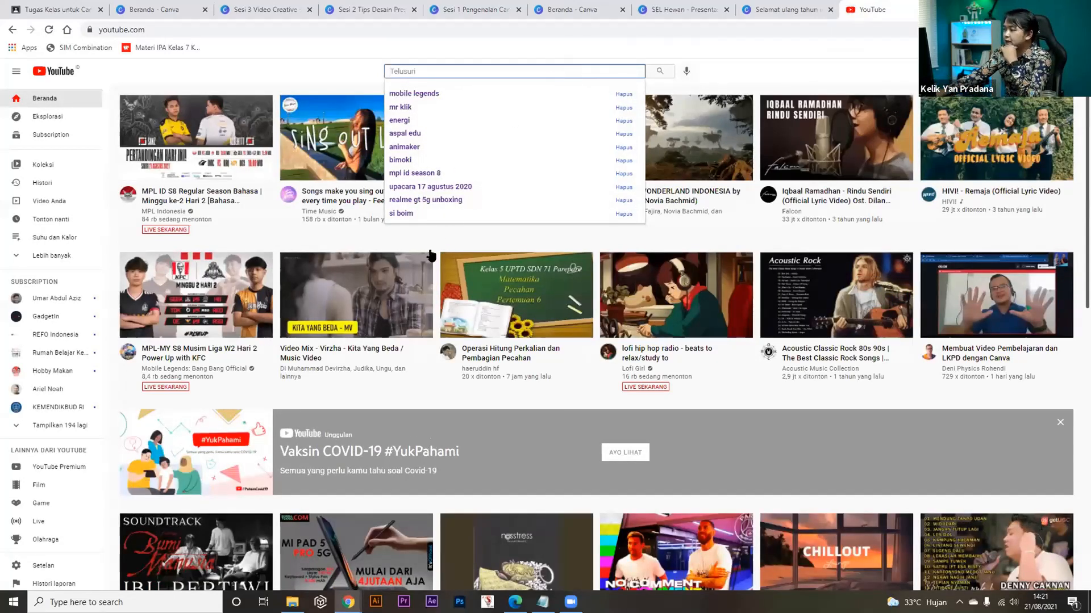
pyautogui.write('mr klik')
pyautogui.press('Return')
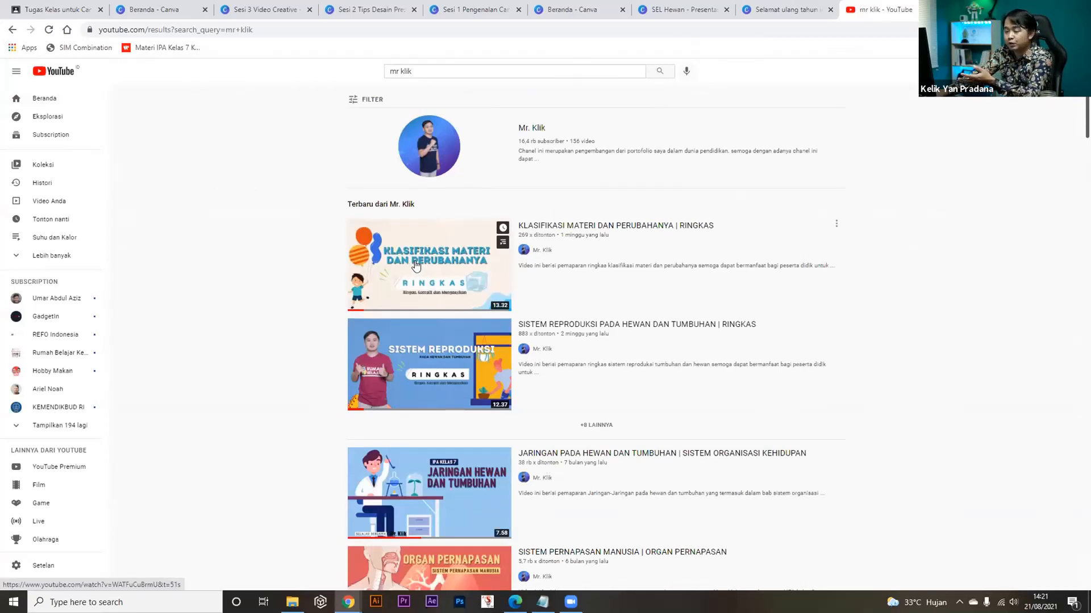
pyautogui.click(418, 269)
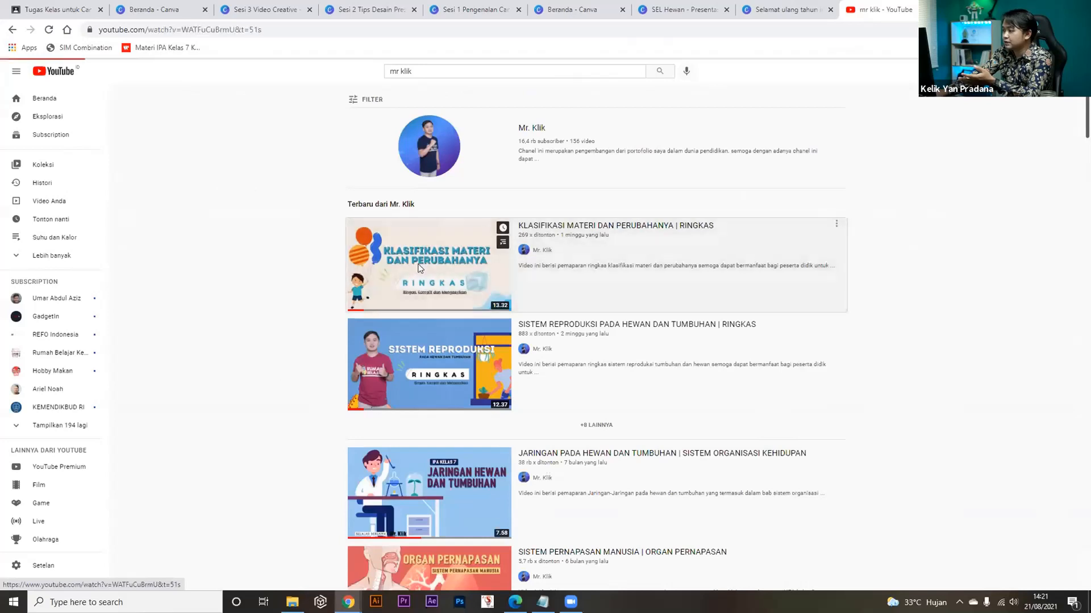
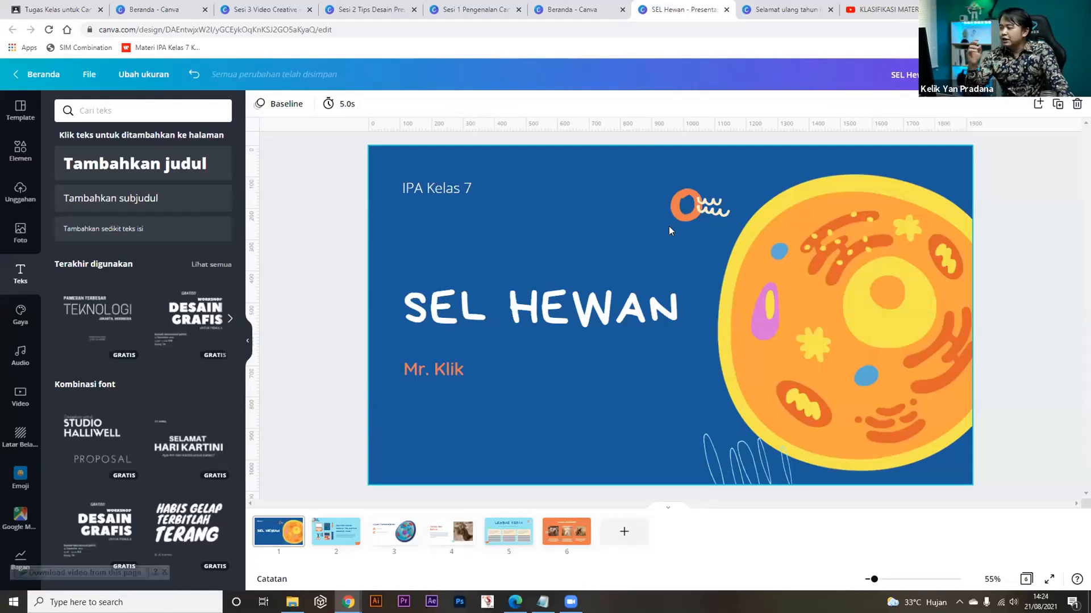
# Review all SEL HEWAN slides, return to the title slide, and search Share for 'tampilkan'.
pyautogui.click(326, 540)
pyautogui.press('Right')
pyautogui.press('Right')
pyautogui.press('Right')
pyautogui.press('Right')
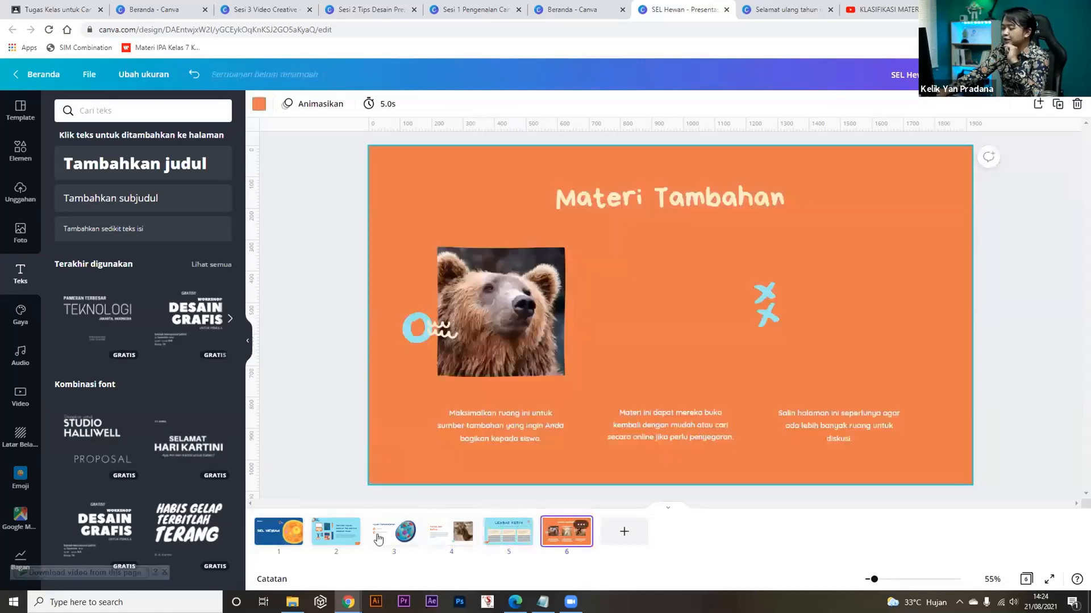
pyautogui.click(273, 537)
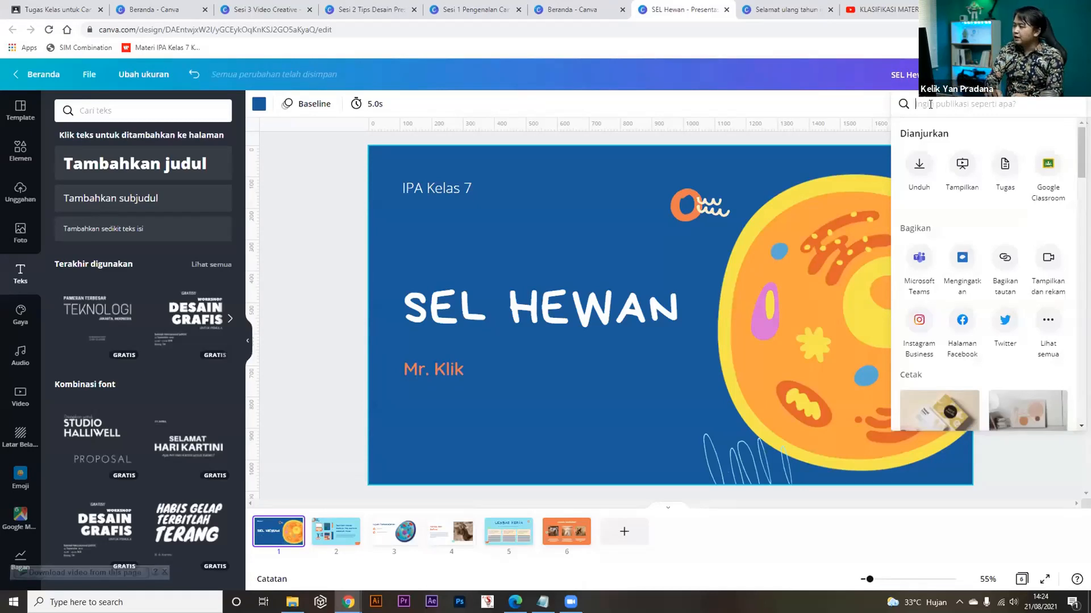
pyautogui.write('tampil')
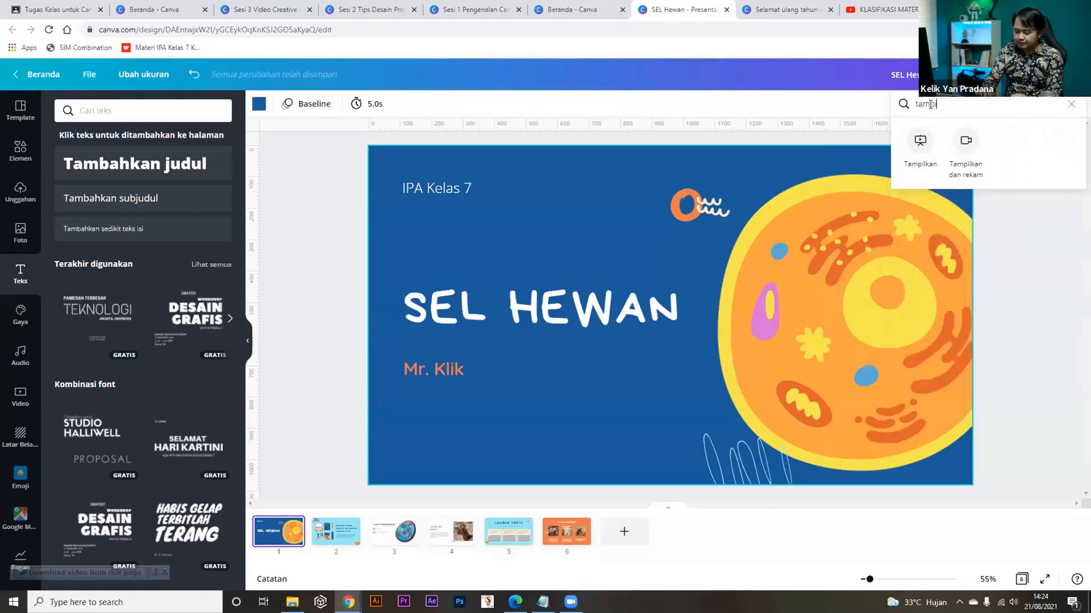
pyautogui.write('kan')
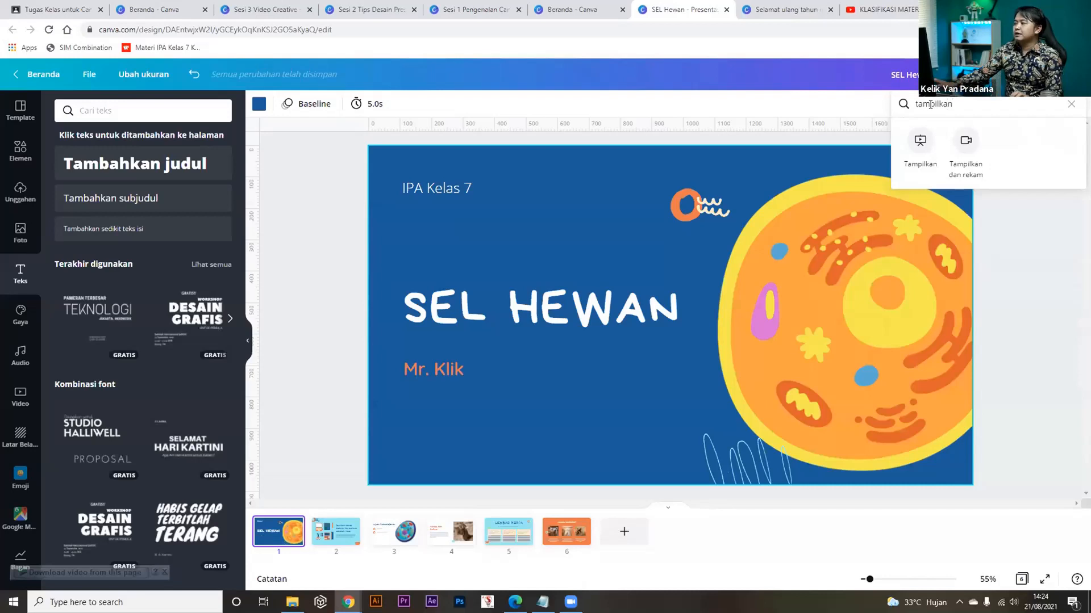
# Open the 'Tampilkan dan rekam' present-and-record feature.
pyautogui.click(970, 151)
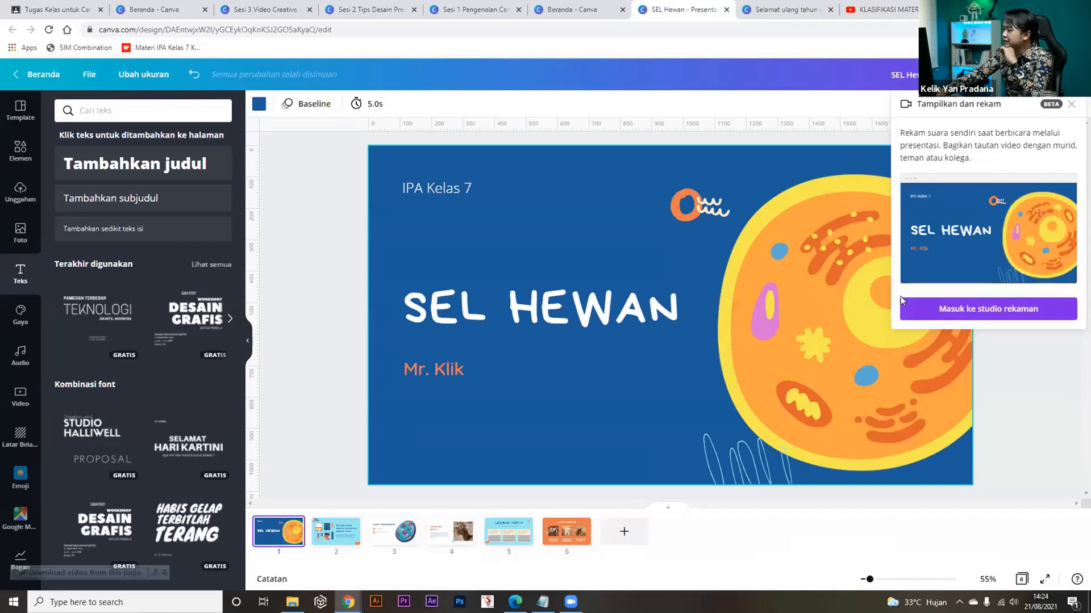
# Enter the recording studio, try the e2eSoft iVCam mic, then revert to the default USB microphone.
pyautogui.click(974, 312)
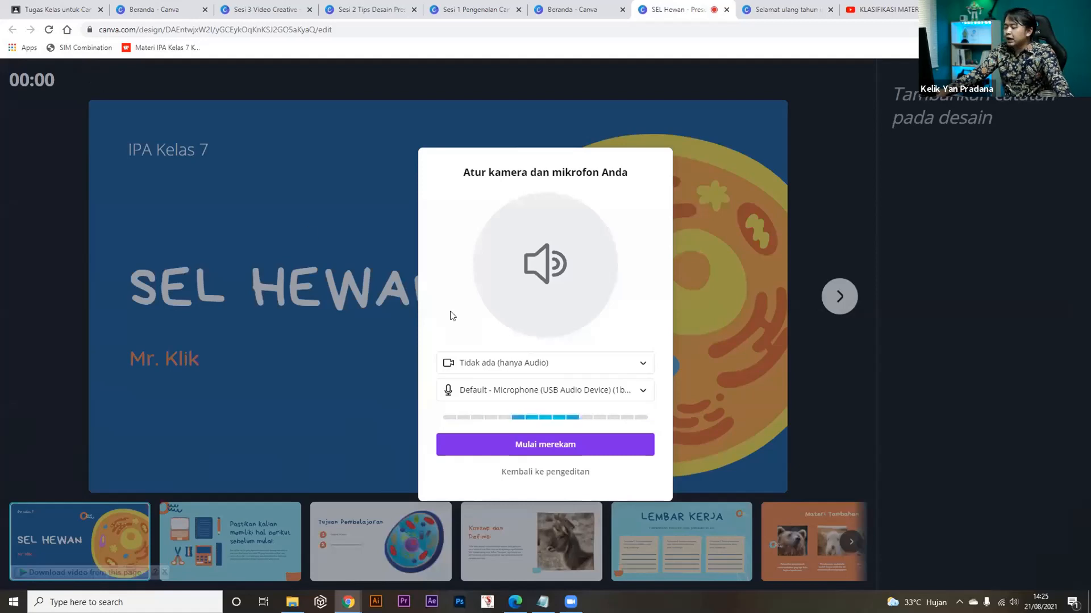
pyautogui.click(507, 395)
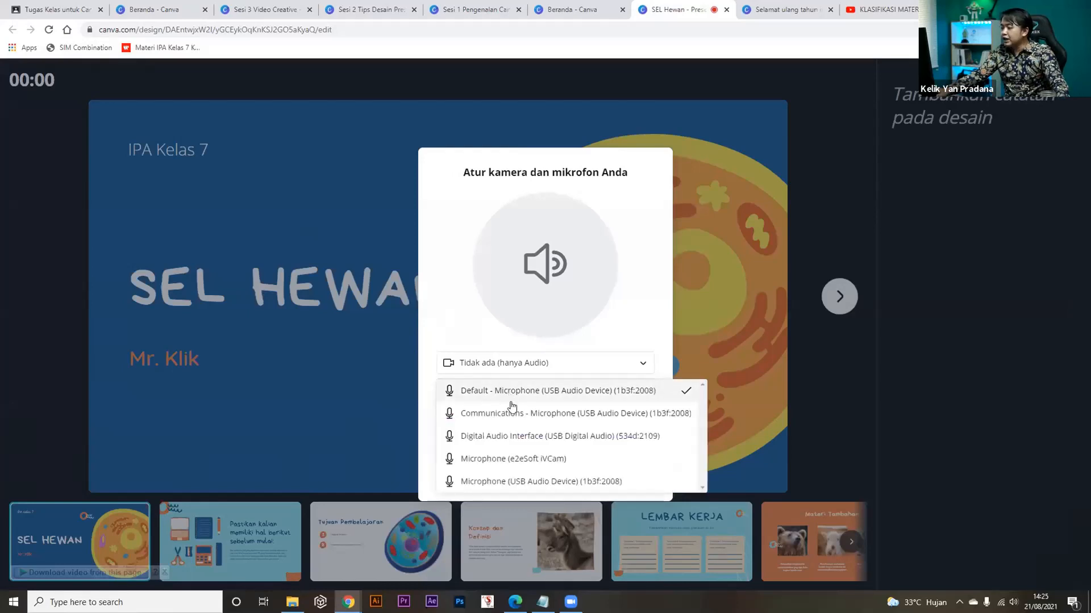
pyautogui.click(497, 459)
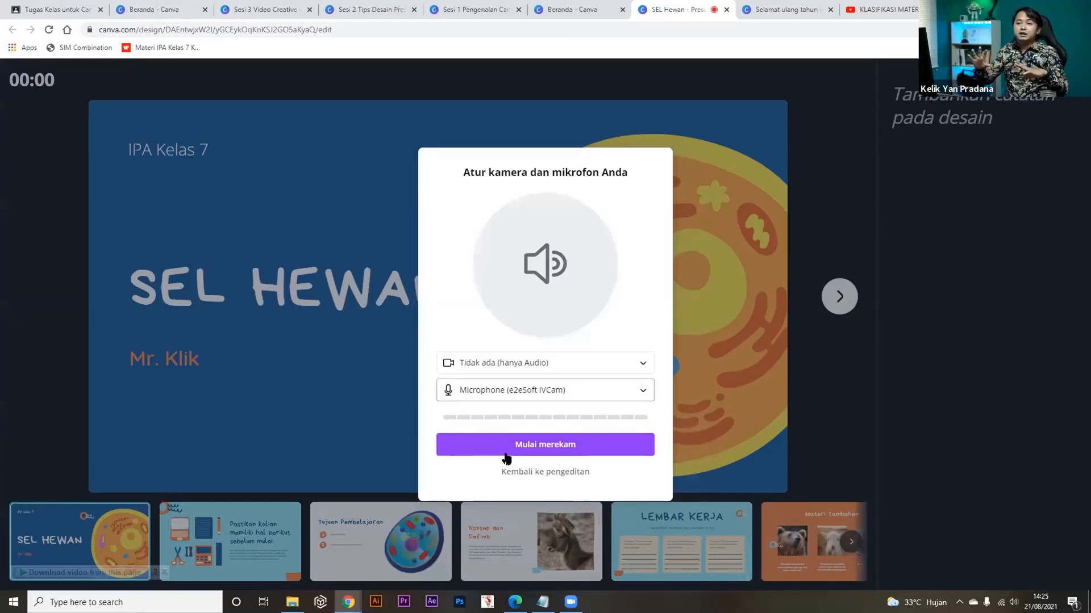
pyautogui.click(599, 396)
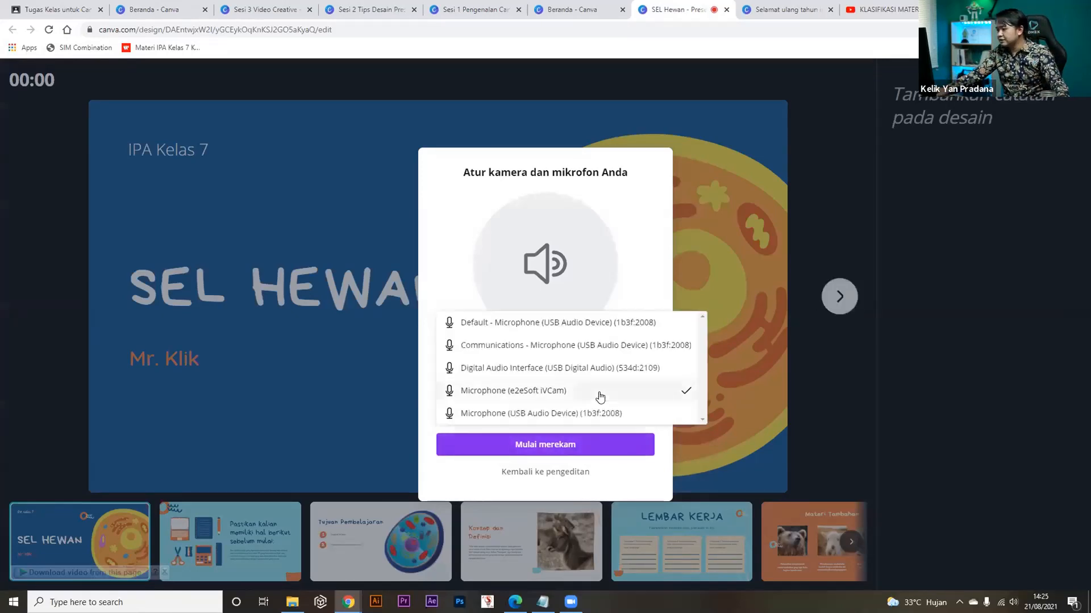
pyautogui.click(577, 326)
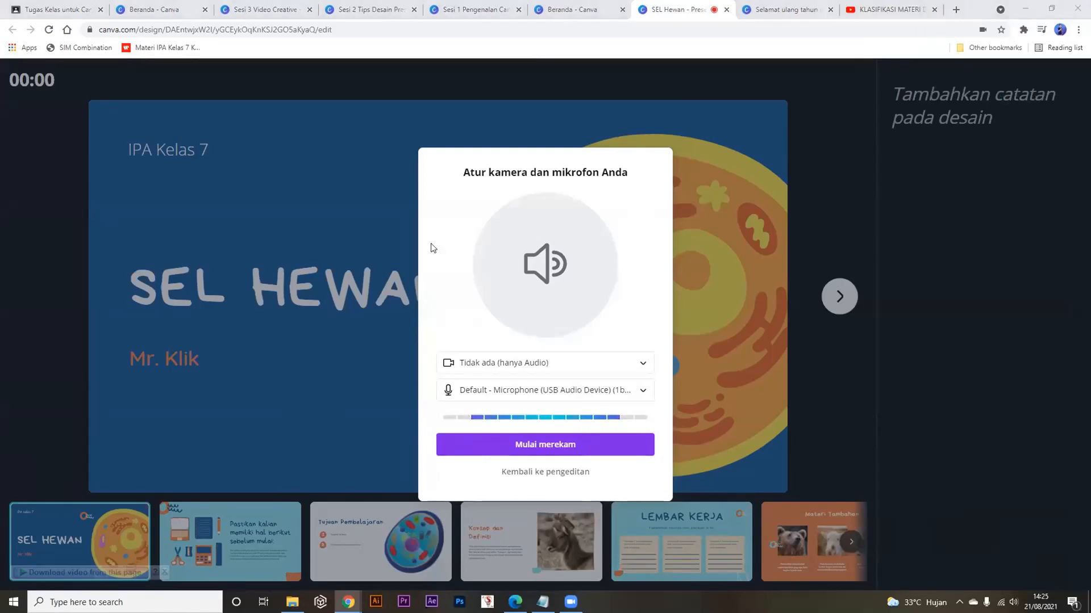
# Try the USB Video camera, then set the camera to 'Tidak ada (hanya Audio)'.
pyautogui.click(542, 365)
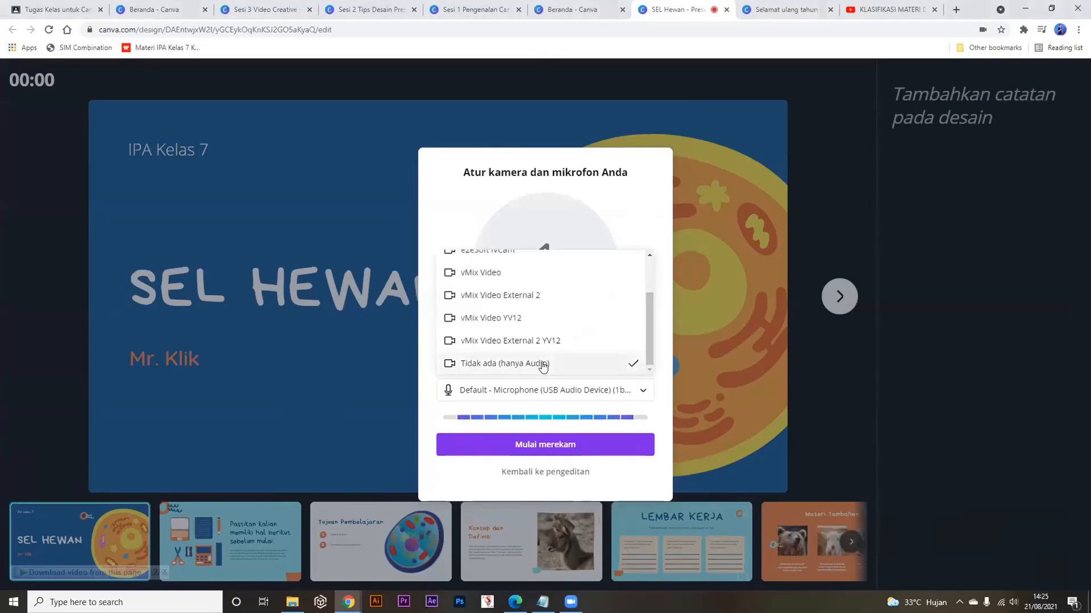
pyautogui.scroll(2, 542, 365)
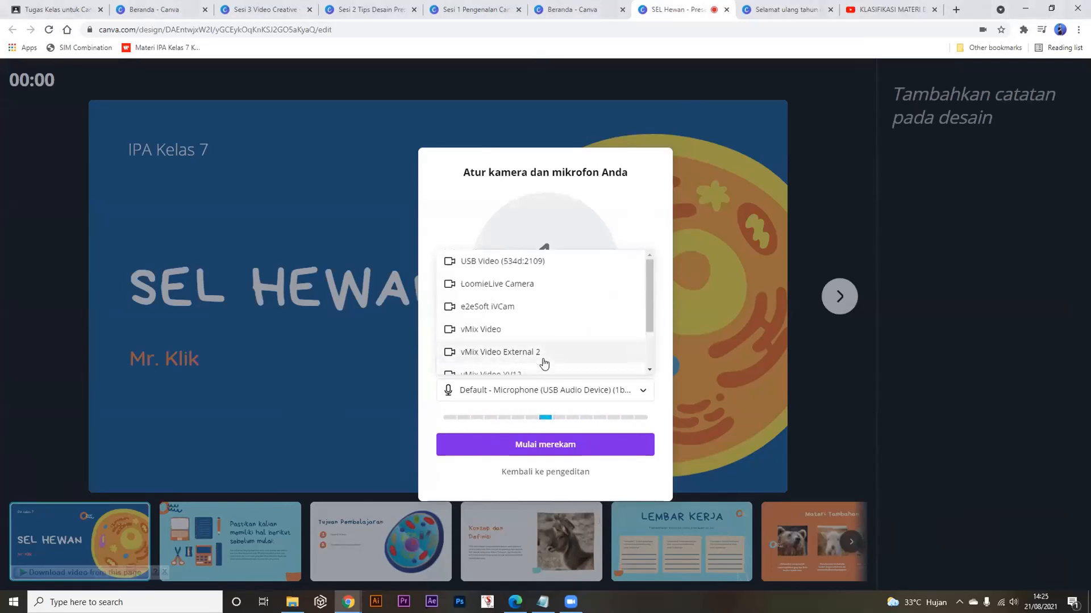
pyautogui.click(515, 266)
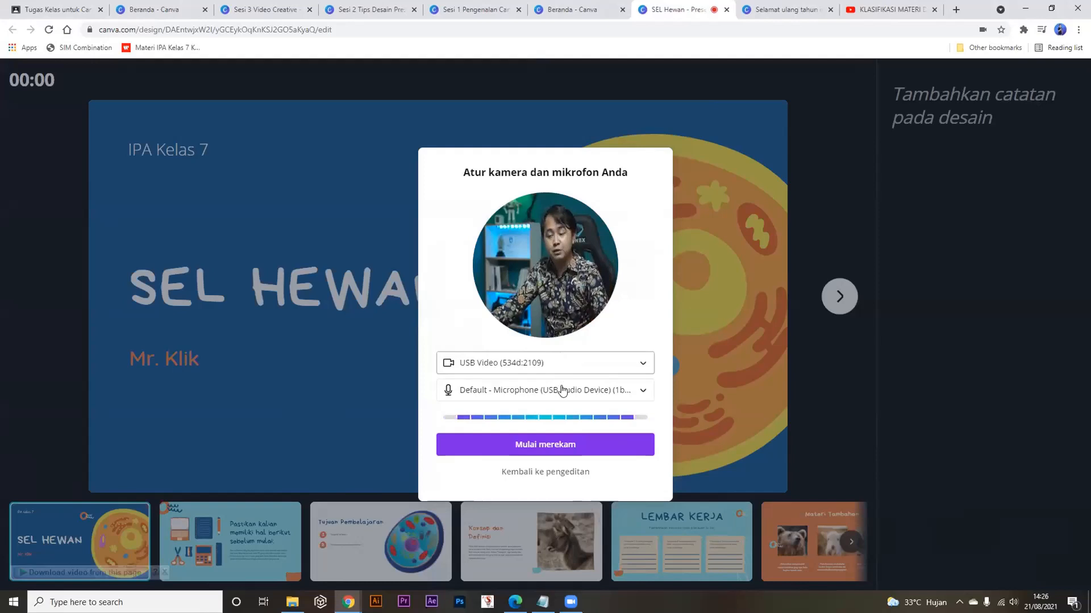
pyautogui.click(561, 366)
pyautogui.scroll(-2, 528, 426)
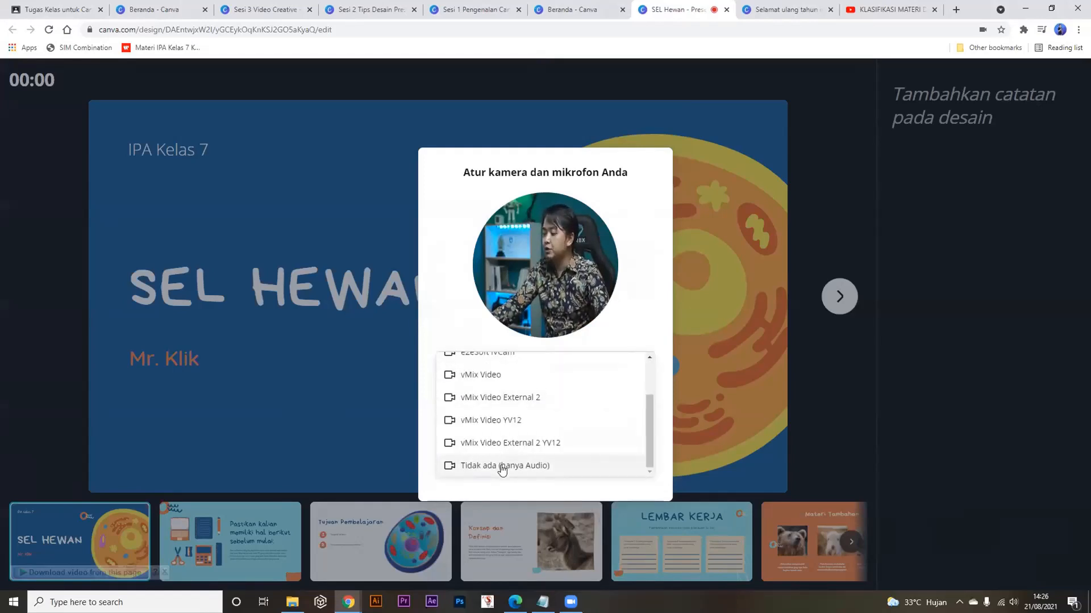
pyautogui.click(502, 467)
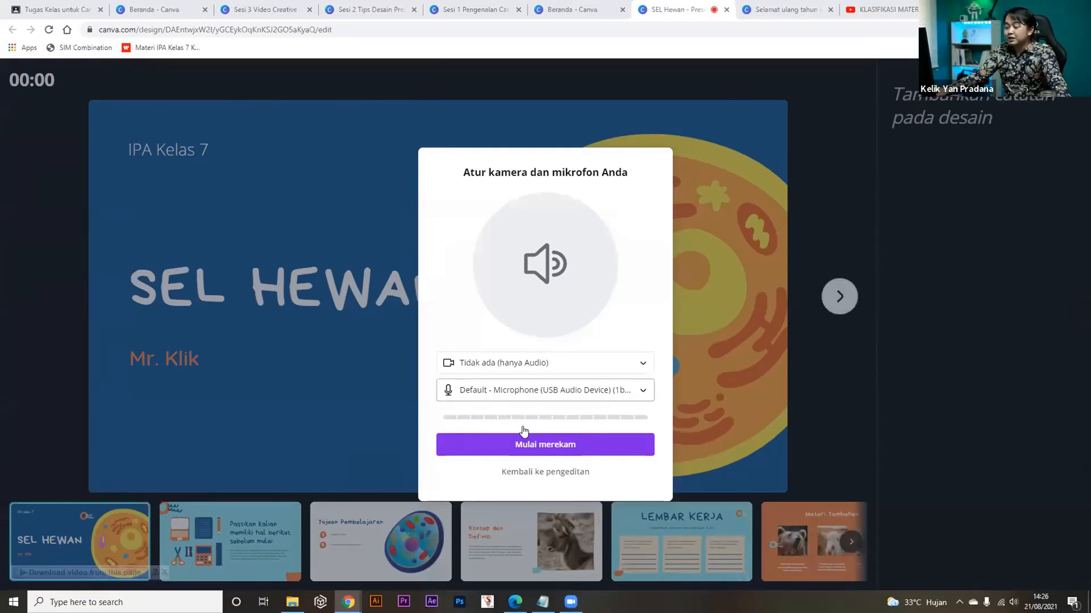
# Record a narrated pass from the title through Materi Tambahan, then end and upload the recording.
pyautogui.click(522, 445)
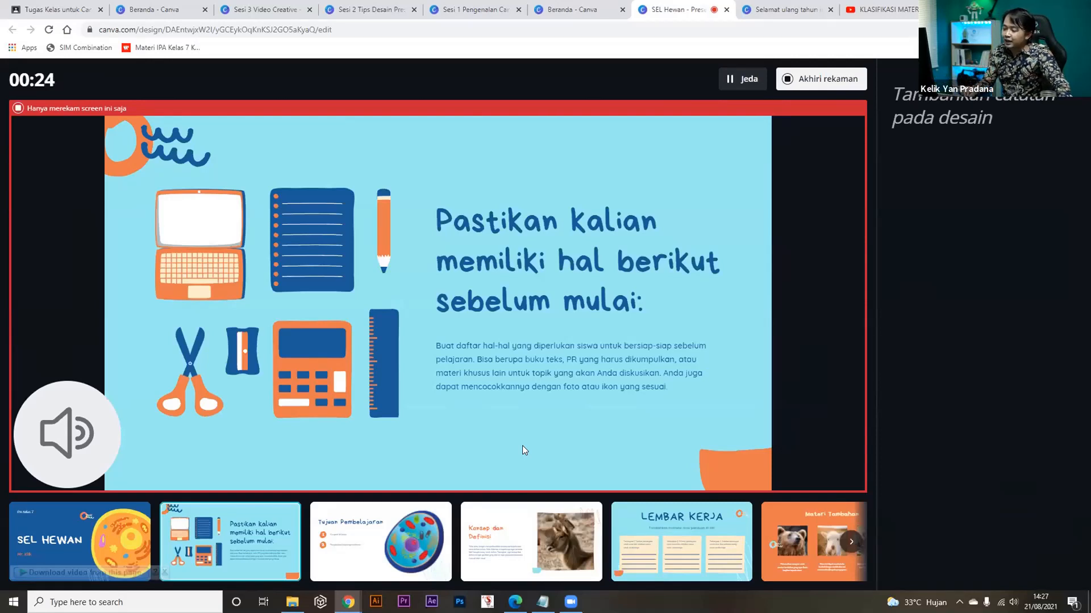
pyautogui.press('Right')
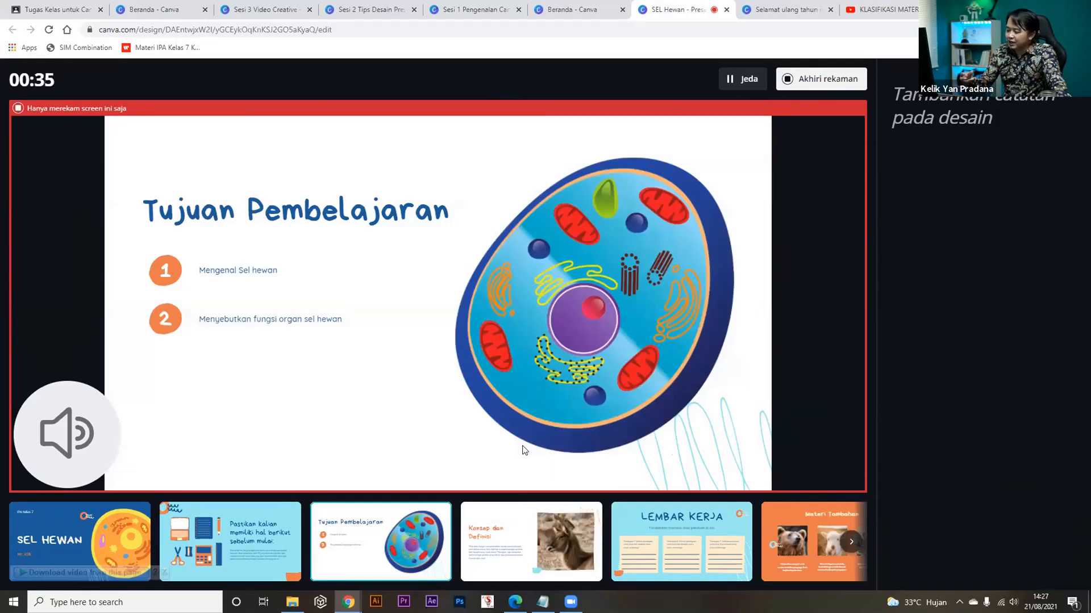
pyautogui.press('Right')
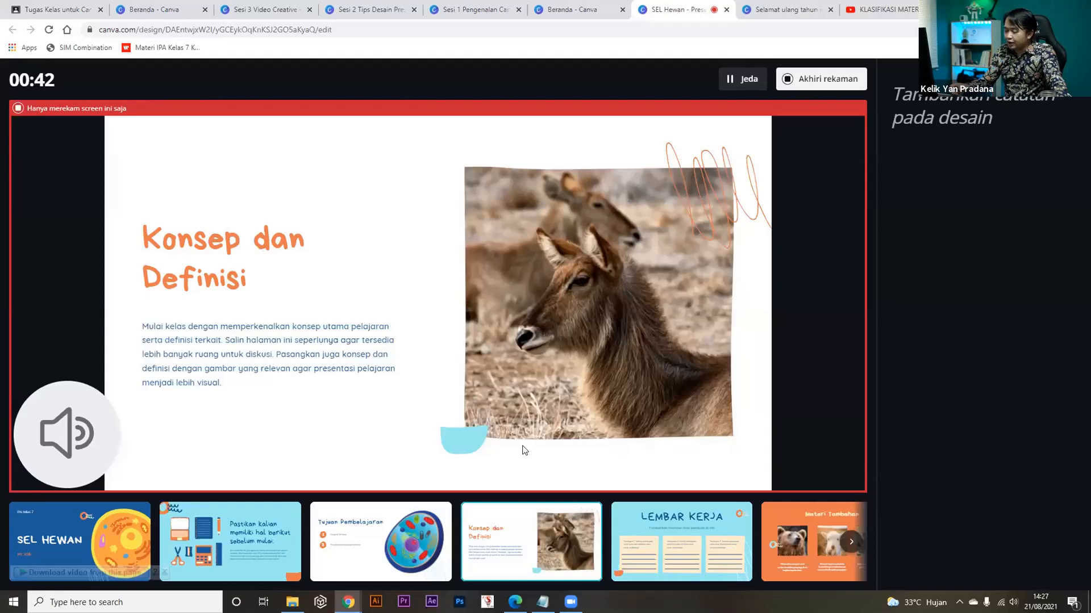
pyautogui.press('Right')
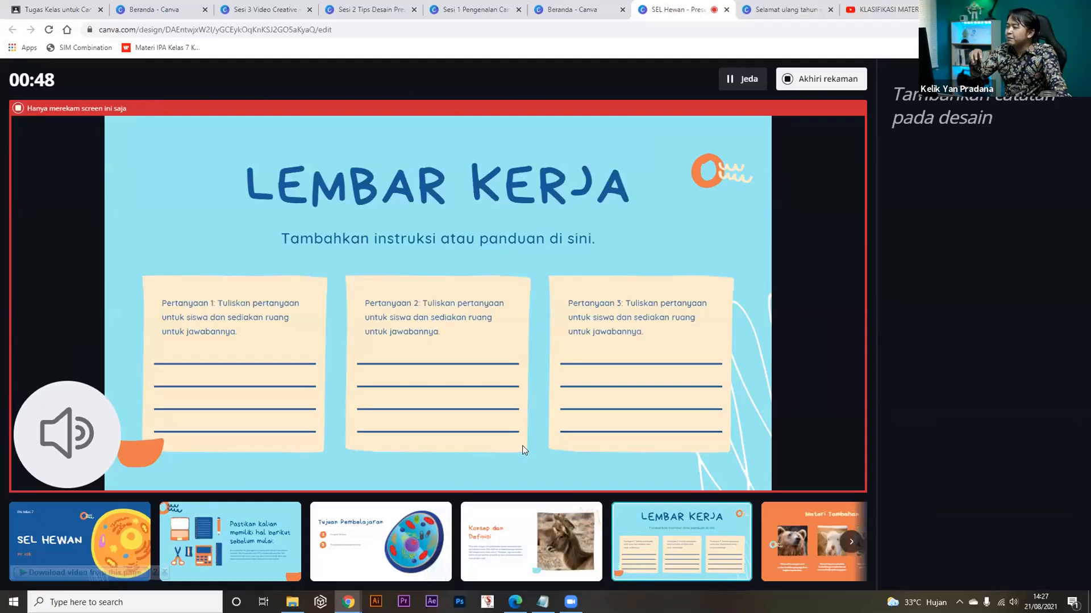
pyautogui.press('Right')
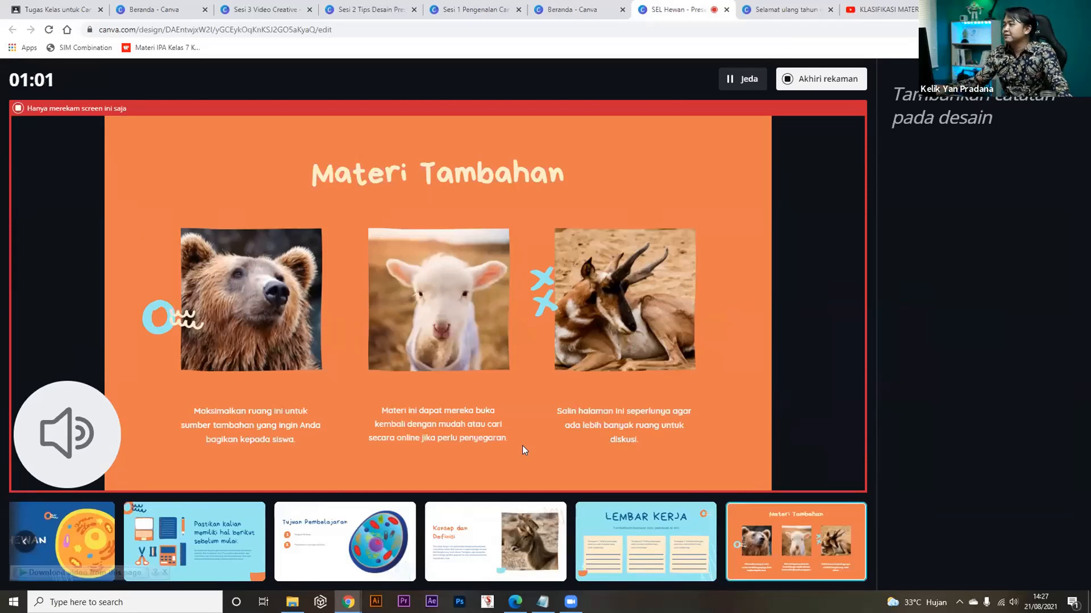
pyautogui.click(811, 80)
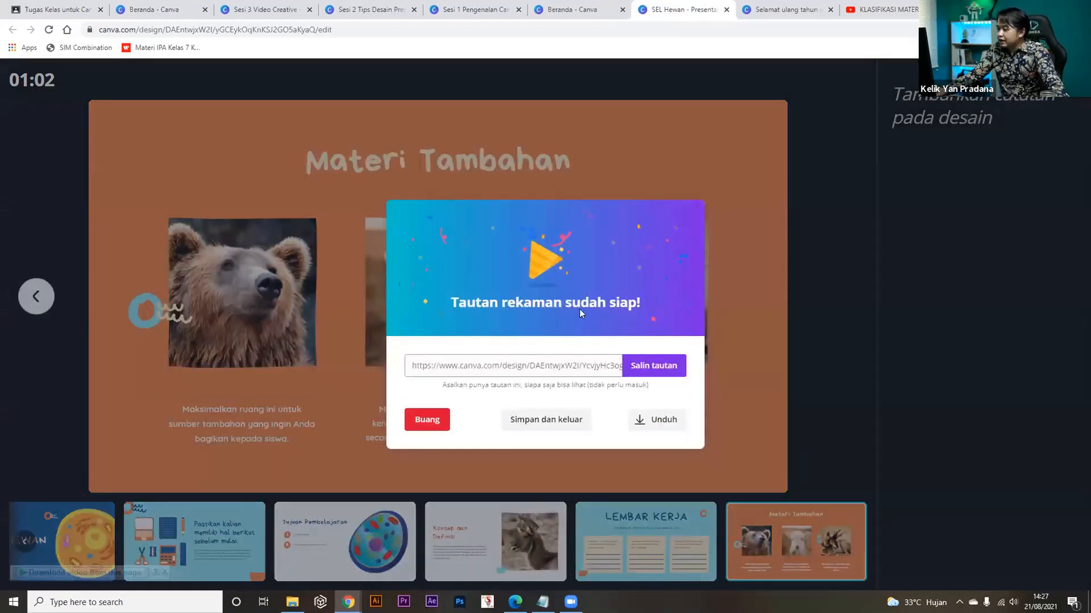
# Copy the recording link and load it in a new browser tab.
pyautogui.click(636, 369)
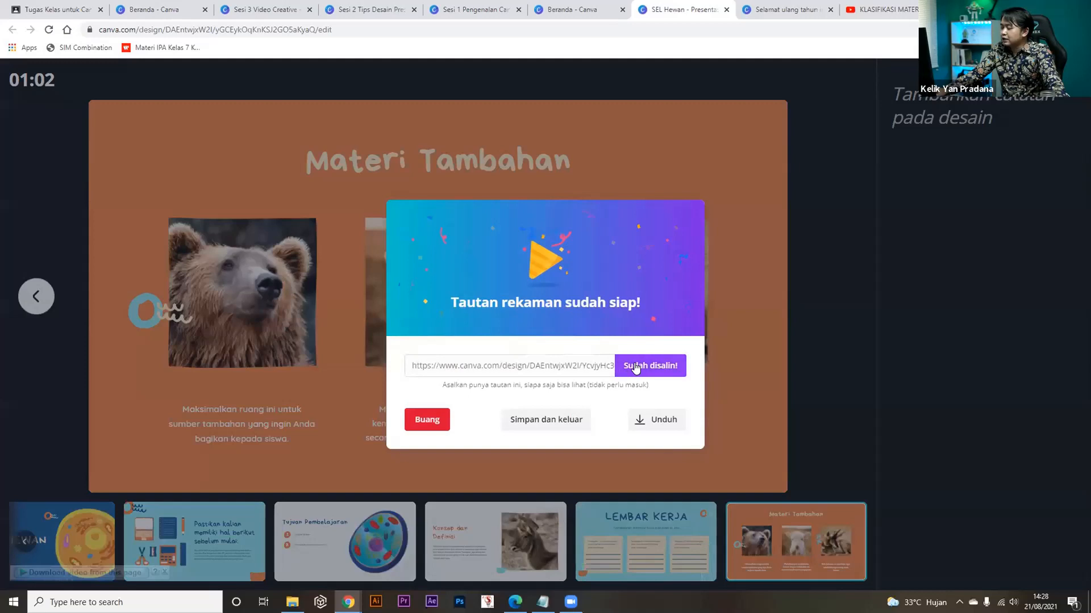
pyautogui.click(877, 5)
pyautogui.hotkey('ctrl', 't')
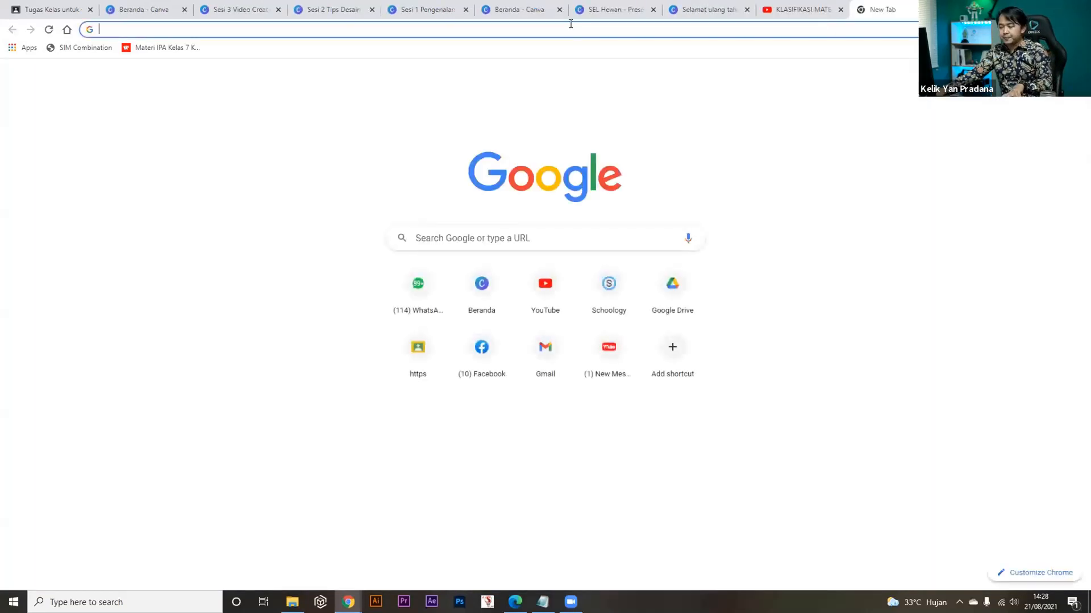
pyautogui.press('Return')
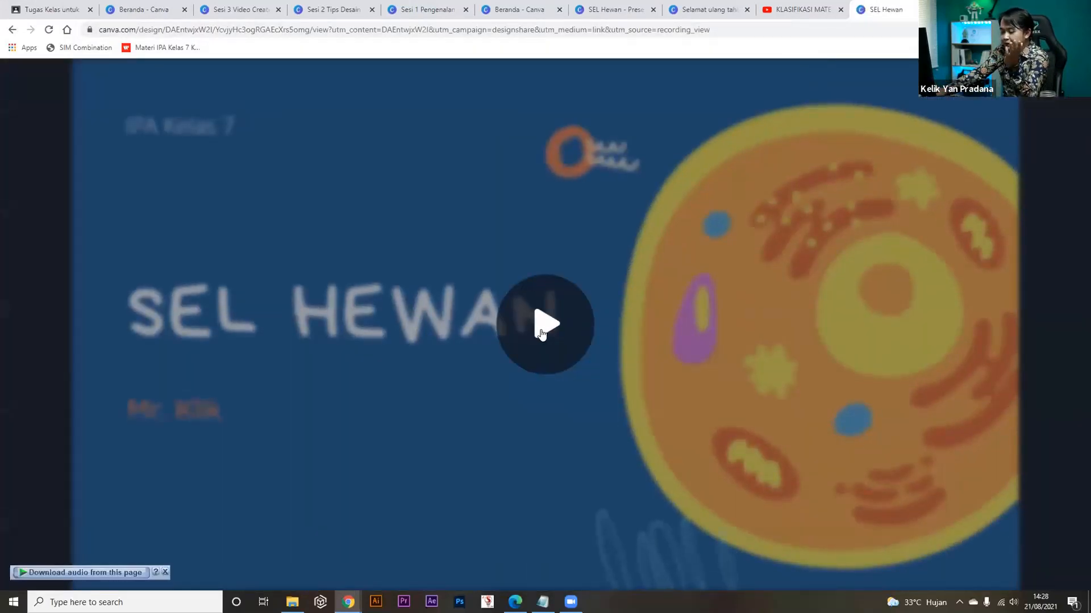
# Play the recorded presentation, dismiss the audio download notice, then pause playback.
pyautogui.click(541, 329)
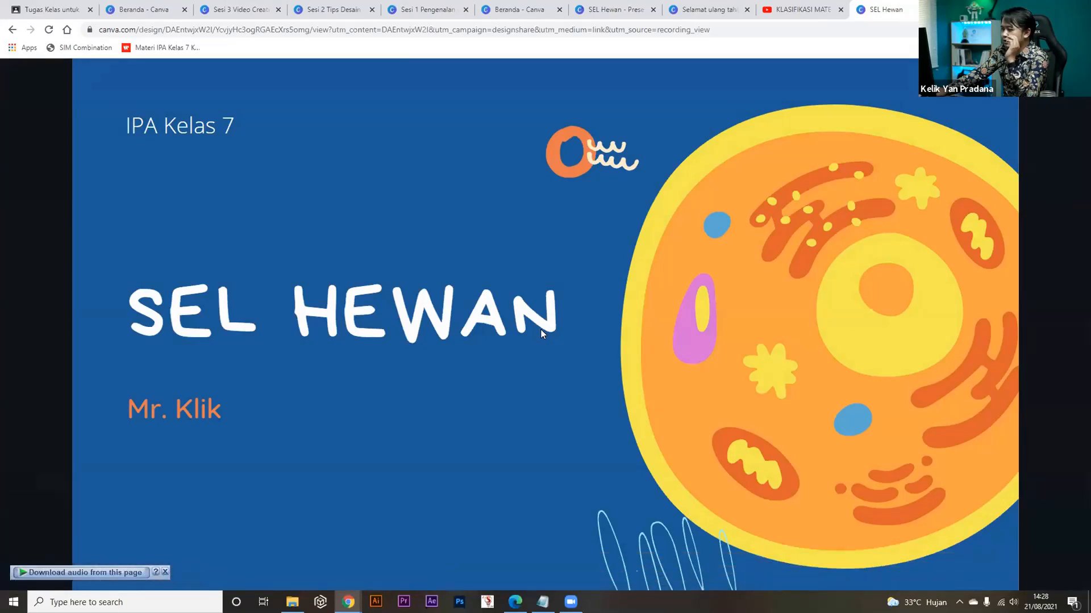
pyautogui.click(164, 572)
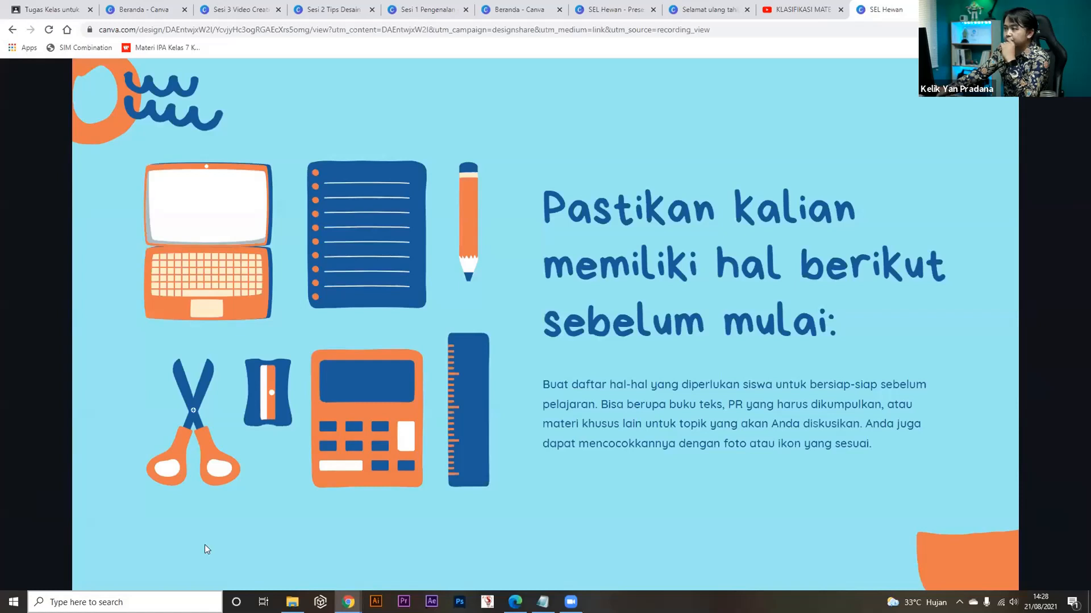
pyautogui.moveTo(717, 387)
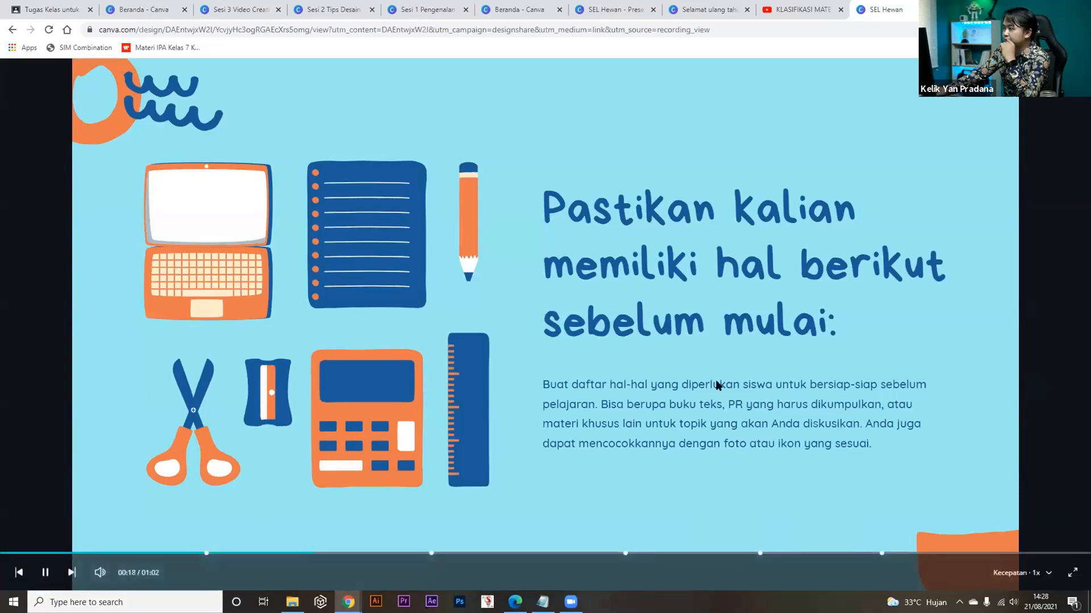
pyautogui.click(46, 573)
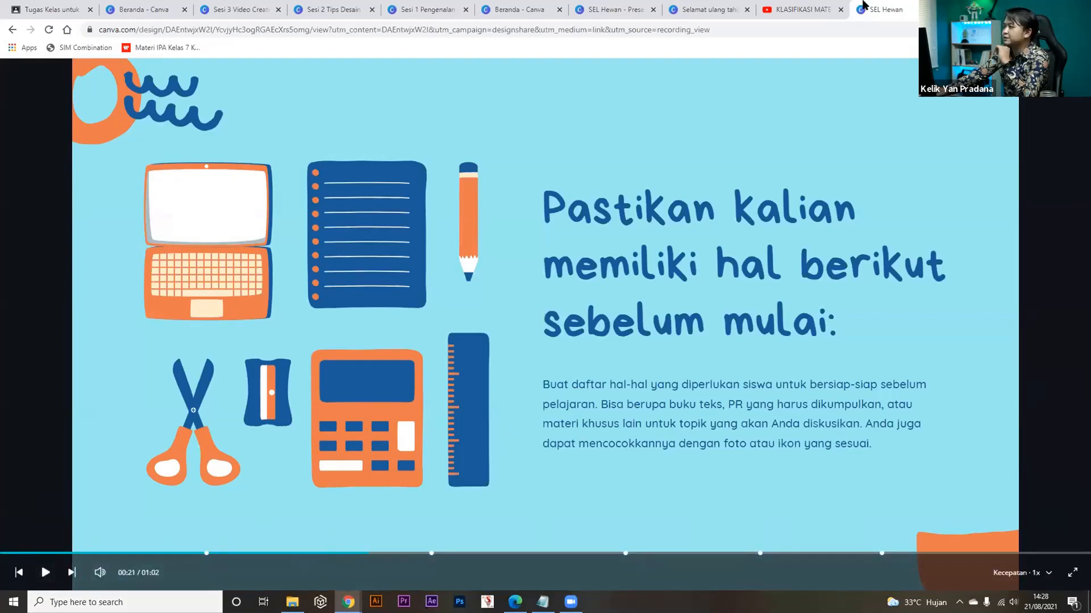
# Save the recording as the MP4 'SEL Hewan.mp4' and close the completion and saved-design notices.
pyautogui.click(594, 10)
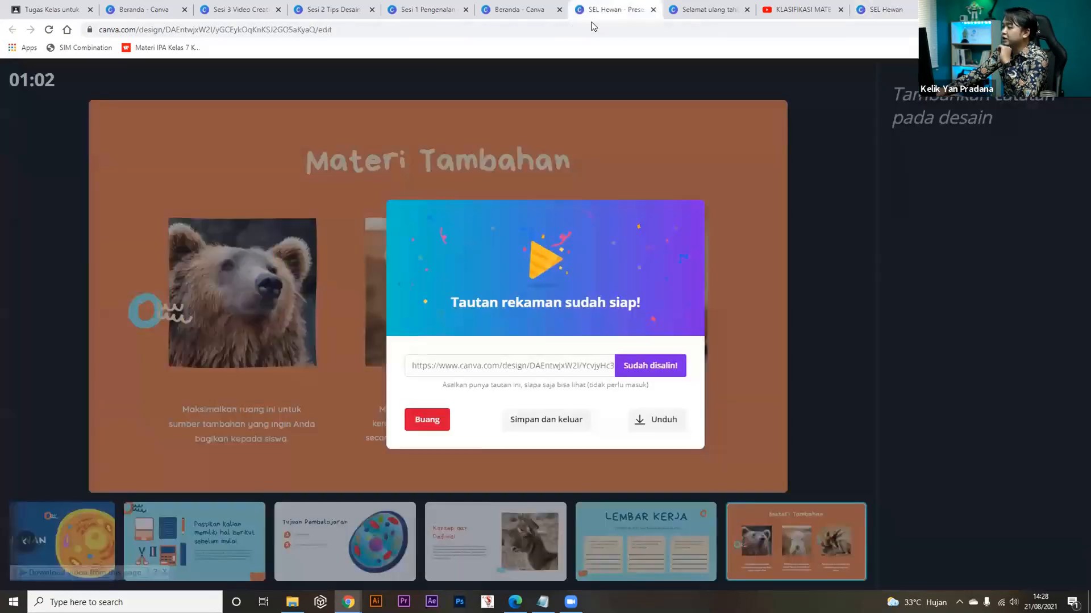
pyautogui.click(664, 421)
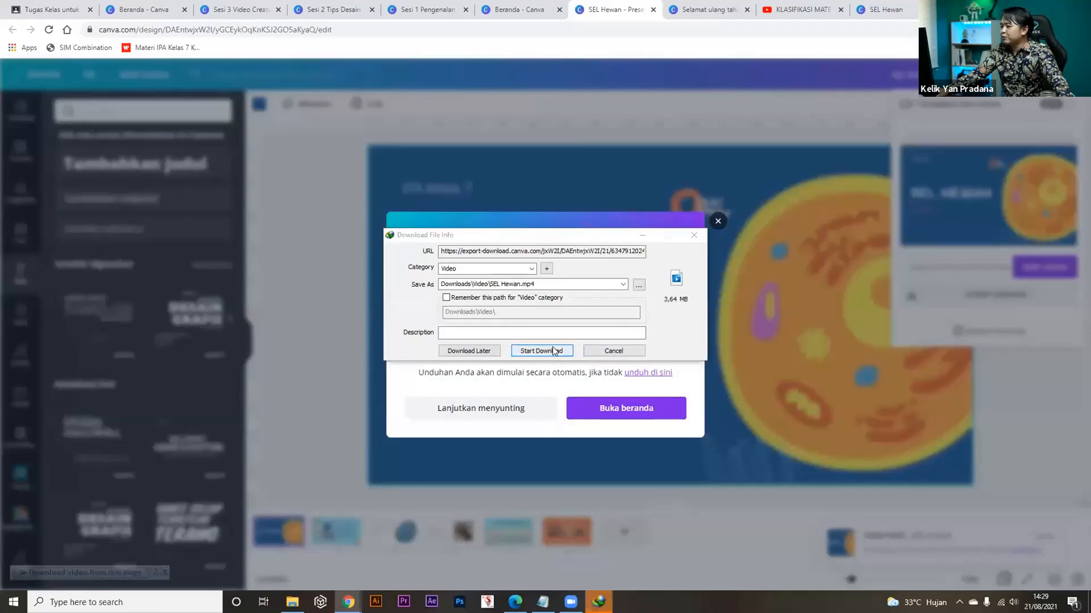
pyautogui.click(556, 350)
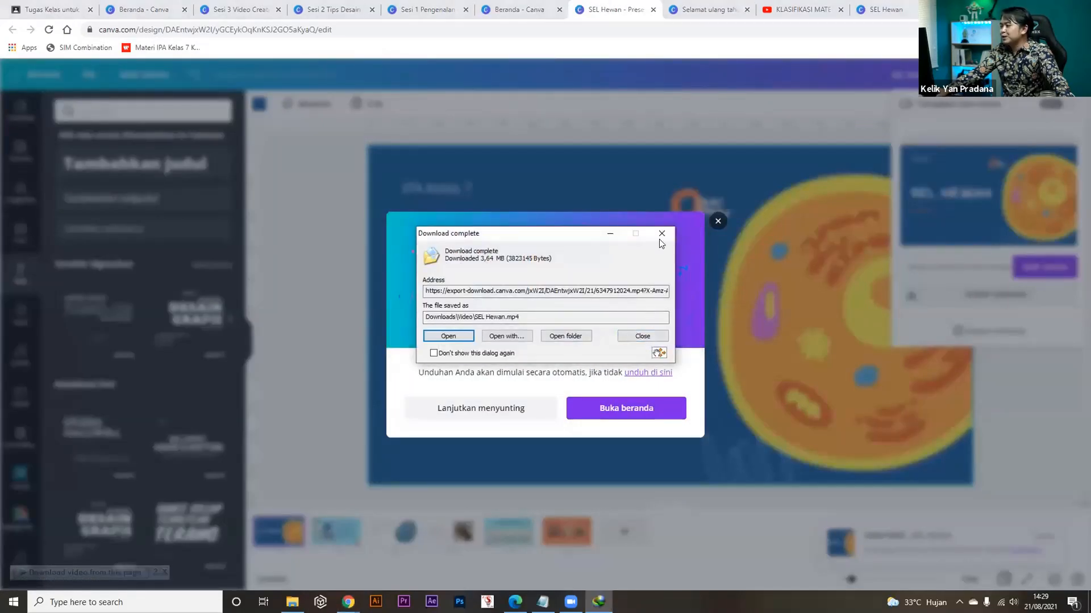
pyautogui.click(660, 234)
pyautogui.click(718, 223)
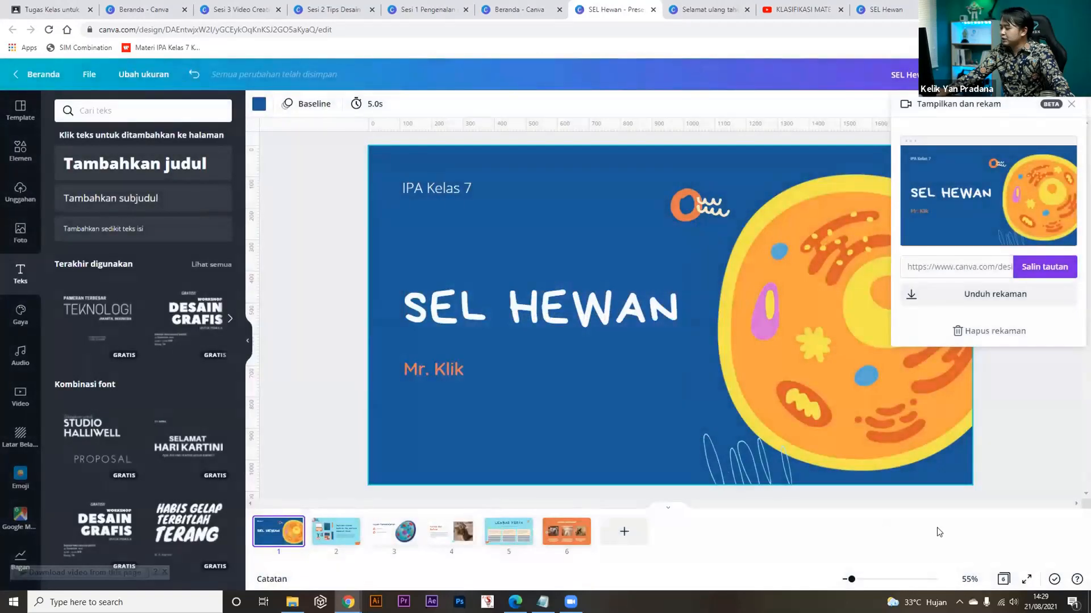
# Download the recorded presentation from the Tampilkan dan rekam panel.
pyautogui.click(974, 300)
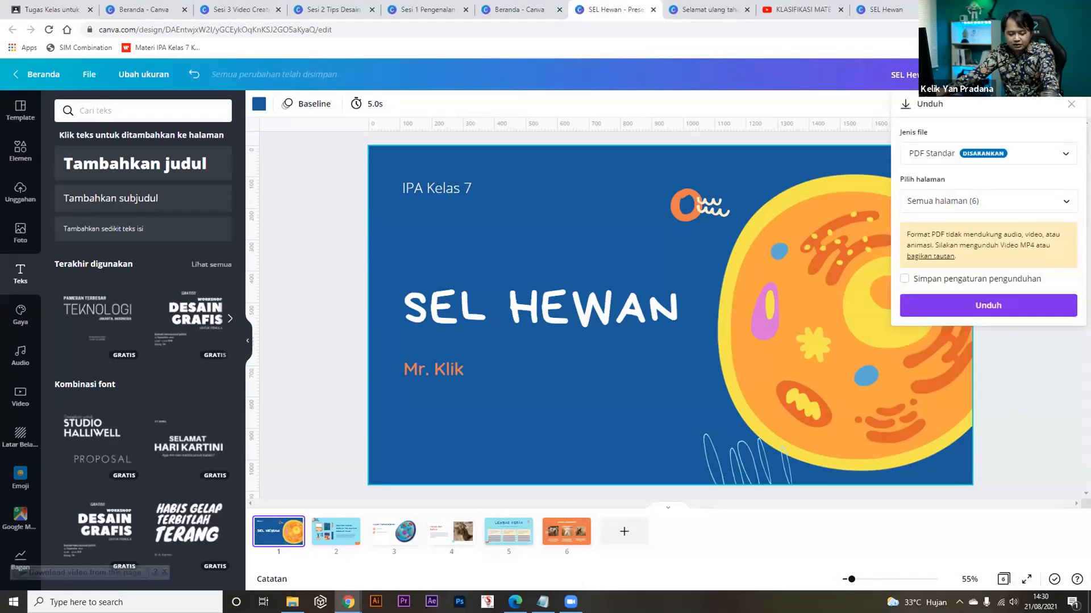
# Export the presentation as PDF Standar, save 'SEL Hewan.pdf', and open it.
pyautogui.click(1029, 153)
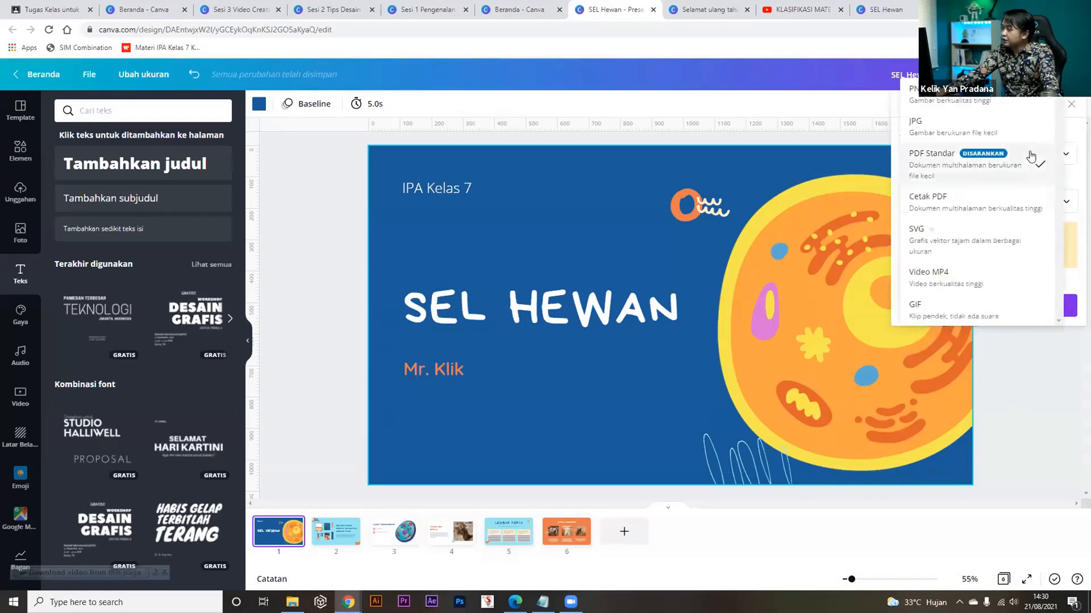
pyautogui.click(989, 166)
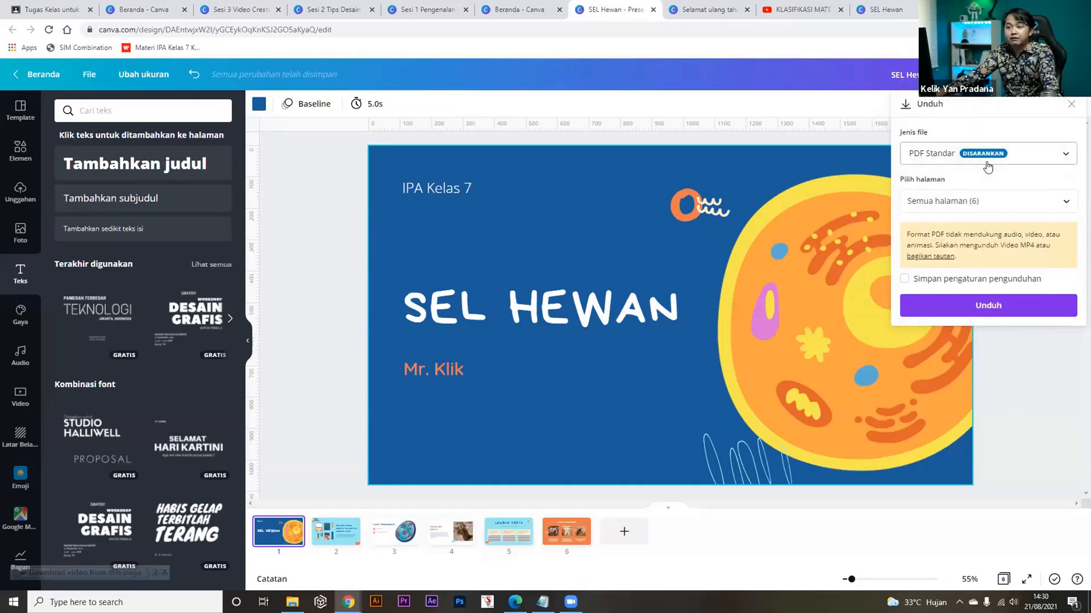
pyautogui.click(964, 310)
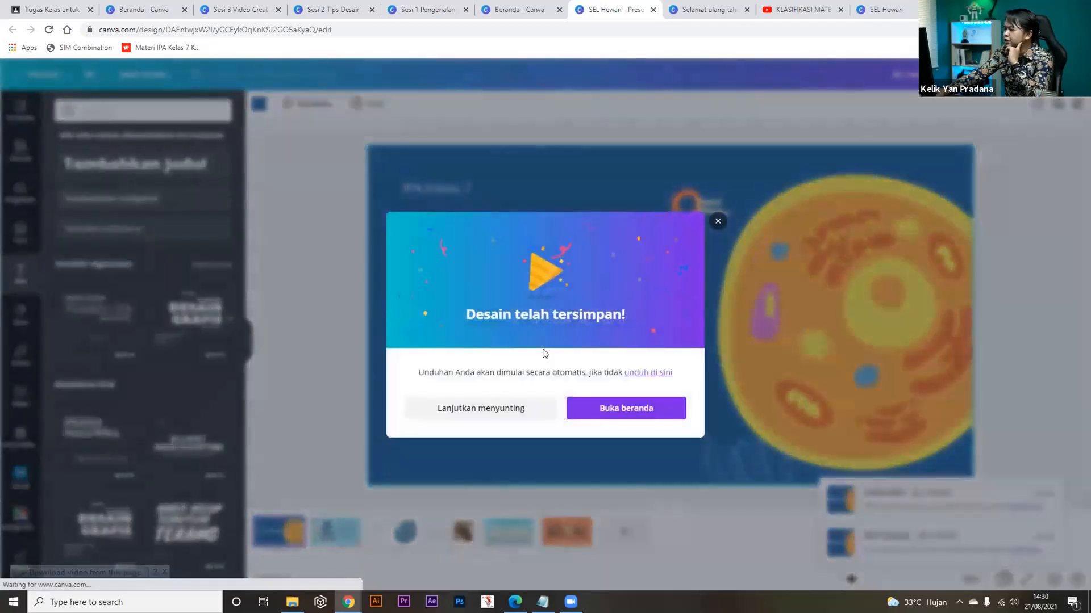
pyautogui.click(544, 349)
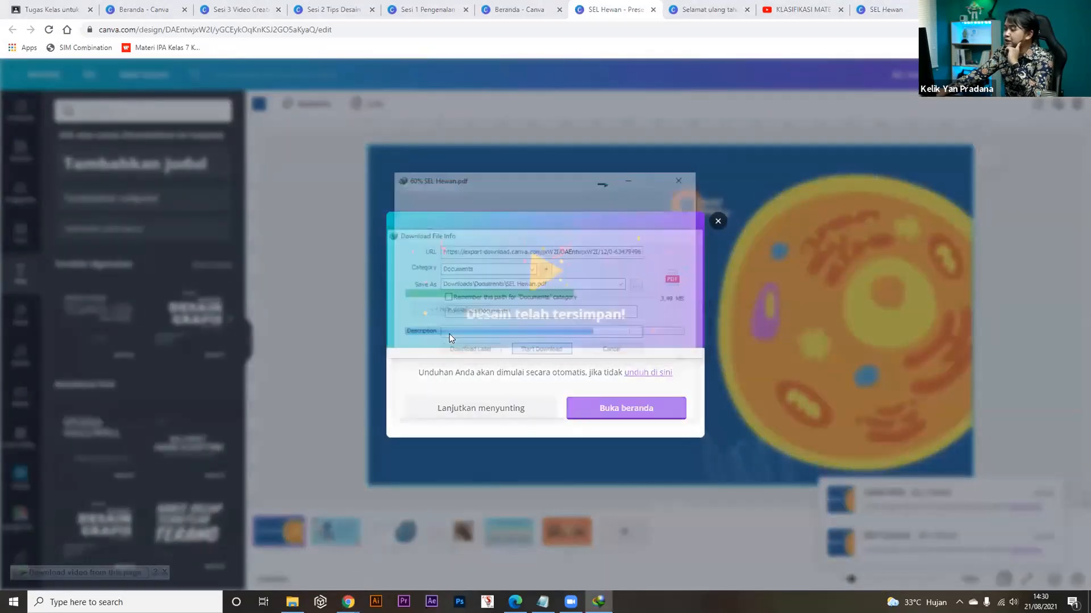
pyautogui.click(473, 329)
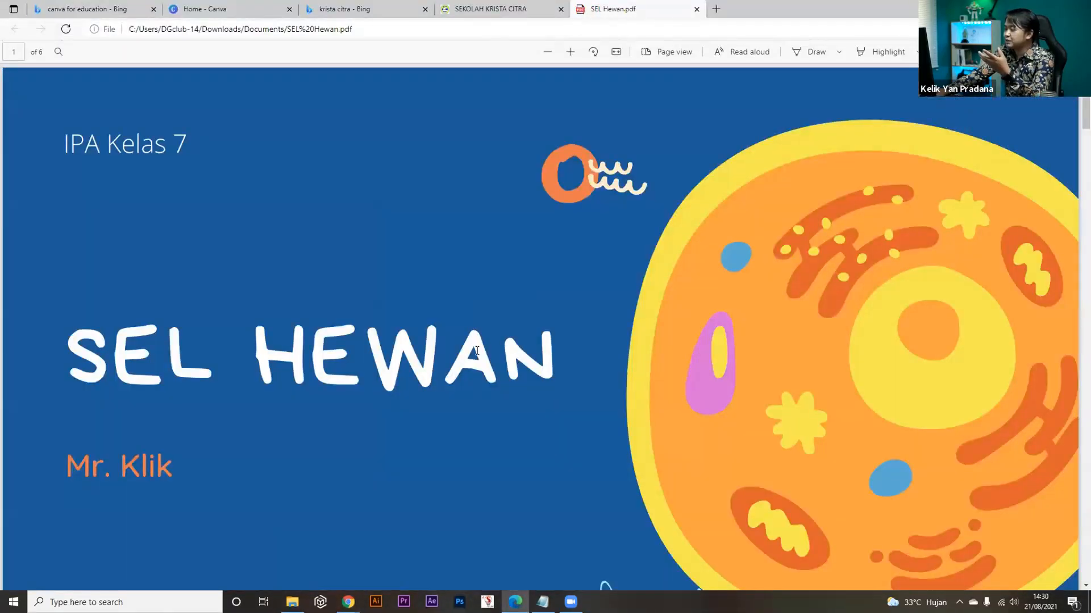
# Scroll through the PDF's opening pages in Edge, then return to Canva and dismiss the saved notice.
pyautogui.scroll(-5, 477, 350)
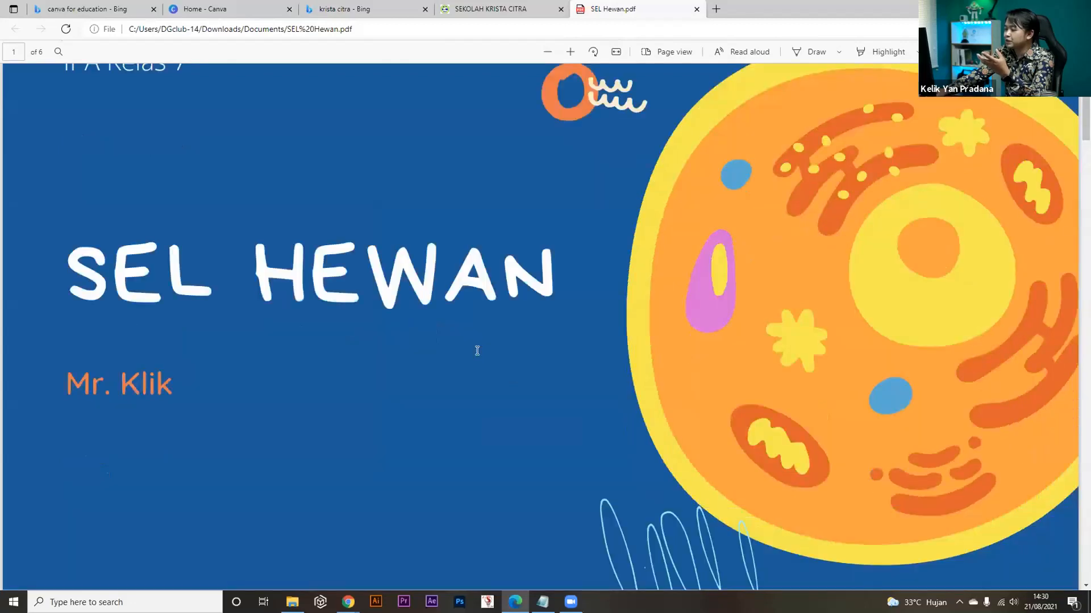
pyautogui.scroll(-10, 477, 350)
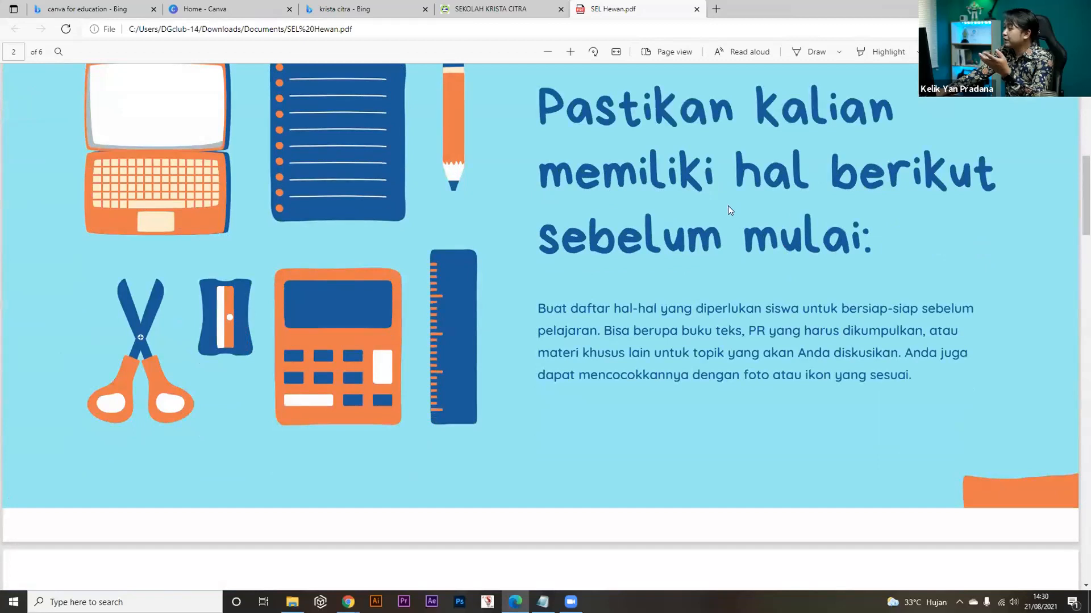
pyautogui.scroll(-8, 718, 223)
pyautogui.hotkey('alt', 'Tab')
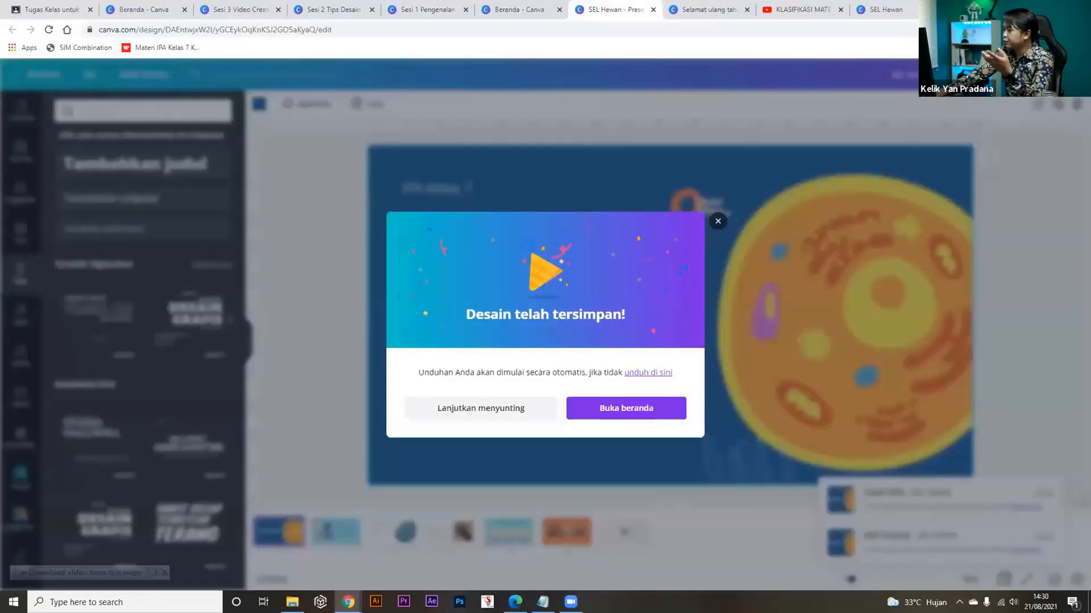
pyautogui.press('Escape')
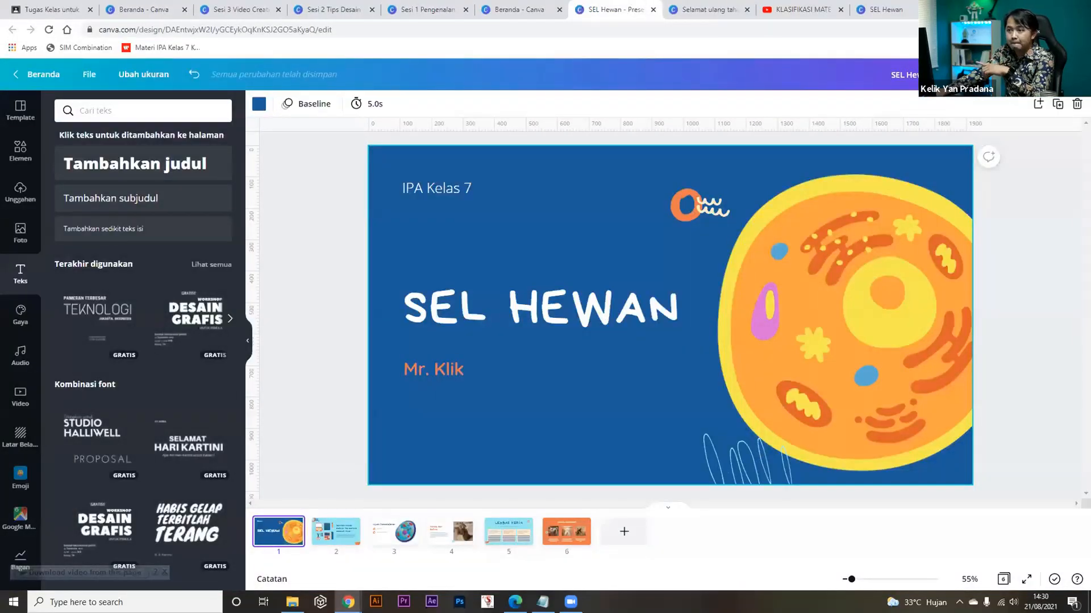
# Download the presentation as Microsoft PowerPoint via a 'Power' search and open SEL Hewan.pptx.
pyautogui.click(1068, 74)
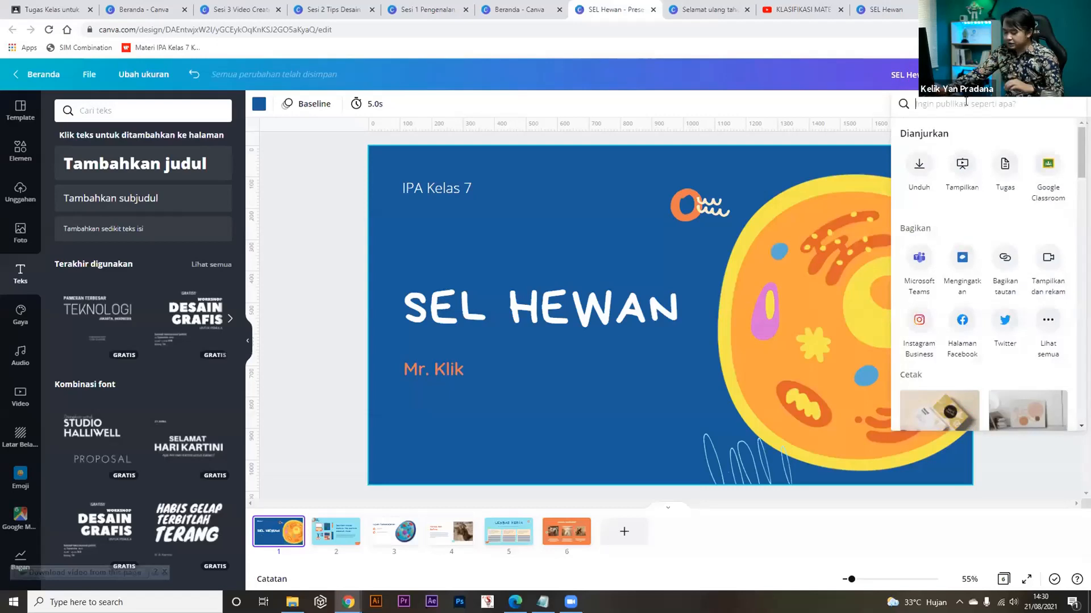
pyautogui.write('Power')
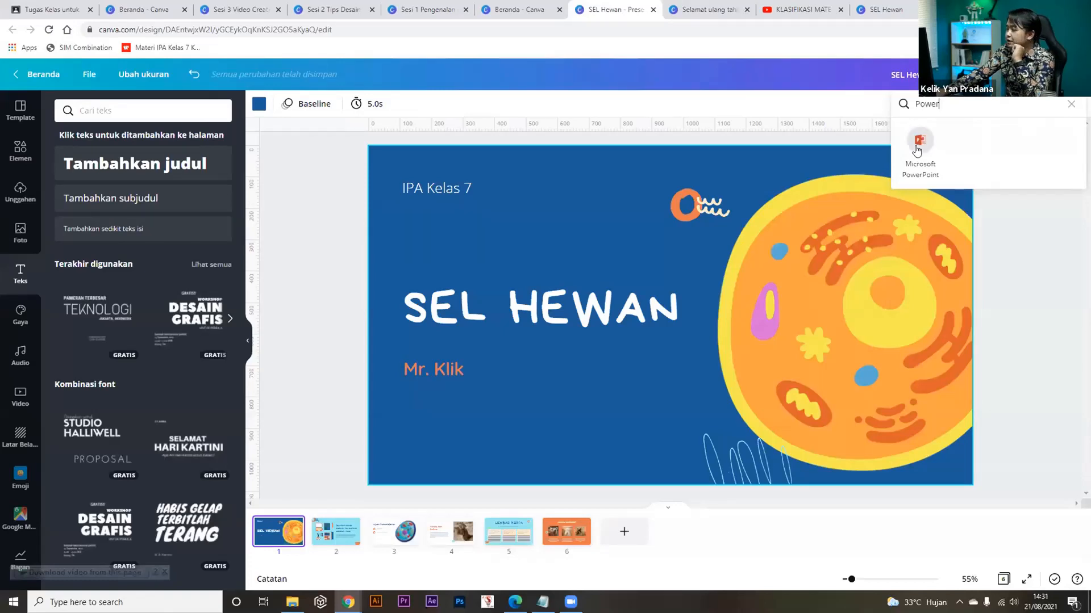
pyautogui.click(917, 143)
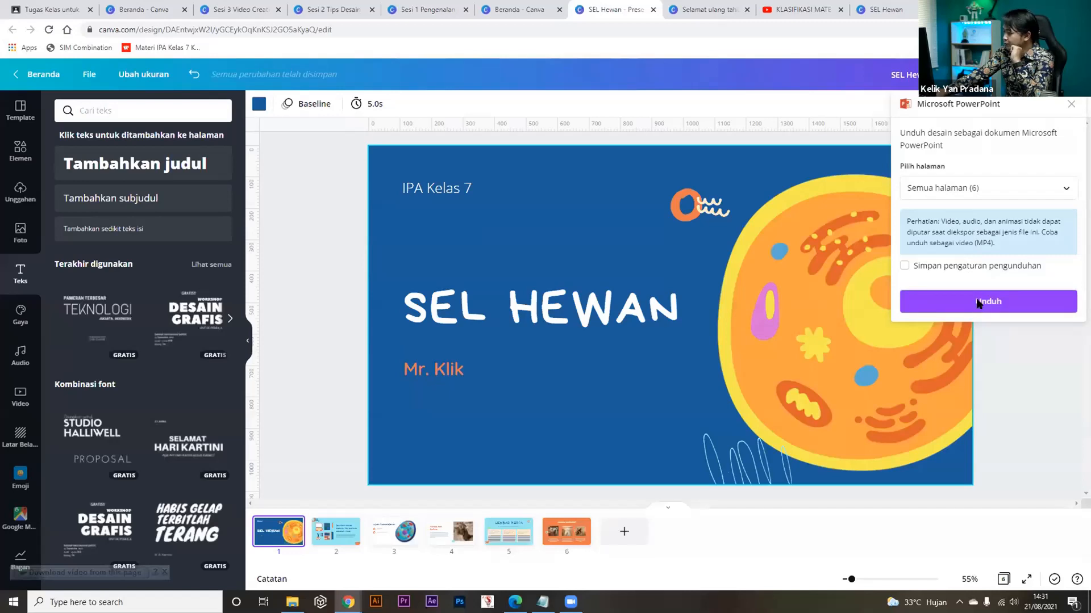
pyautogui.click(976, 303)
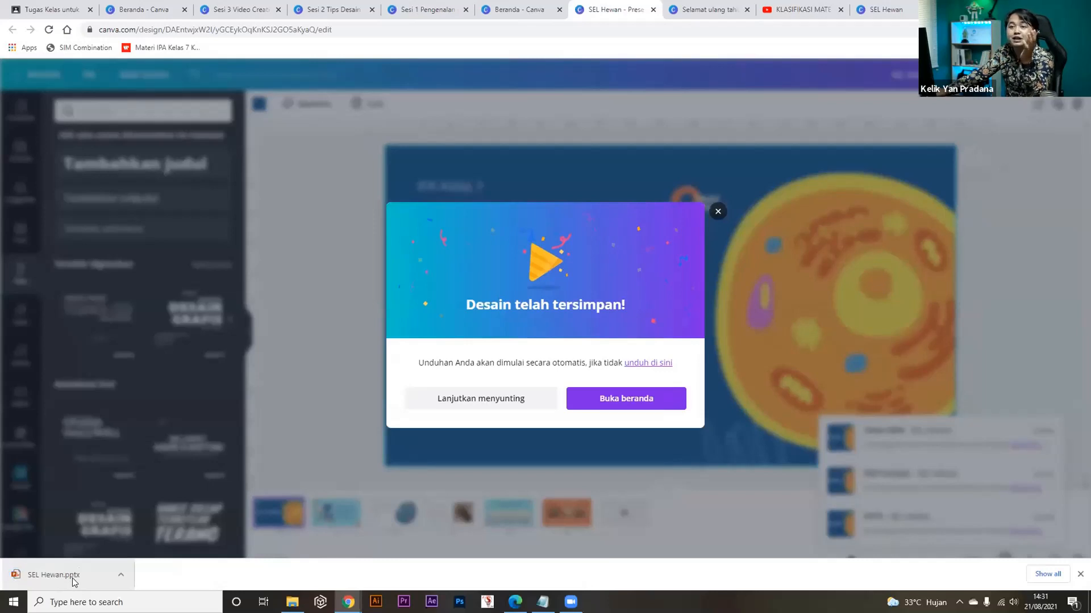
pyautogui.click(73, 578)
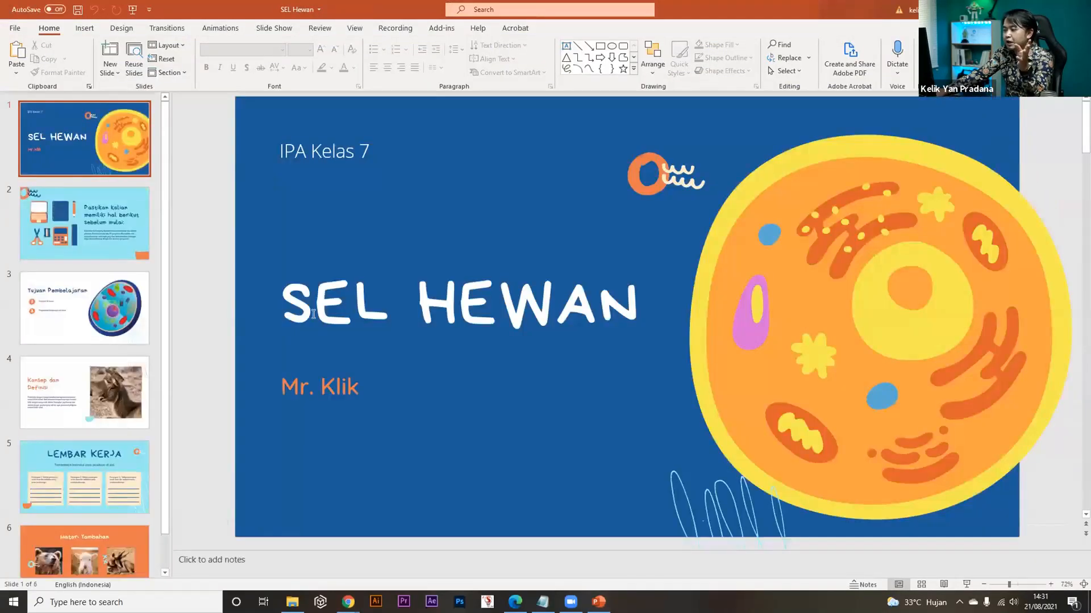
# Select the SEL HEWAN title text to confirm it is editable, then browse slides 2–4.
pyautogui.click(292, 318)
pyautogui.doubleClick(292, 314)
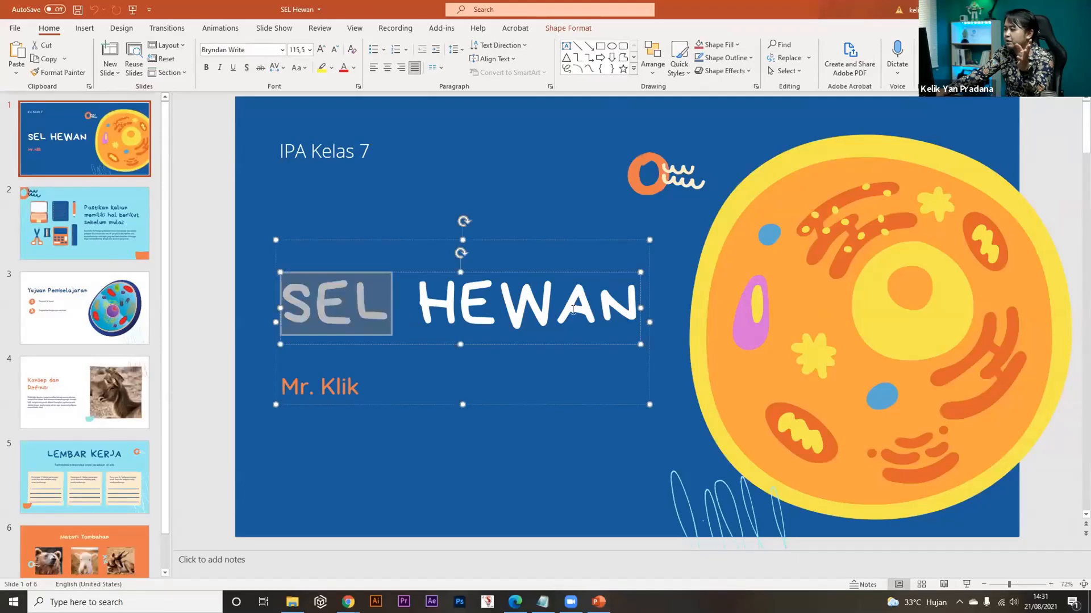
pyautogui.hotkey('ctrl', 'a')
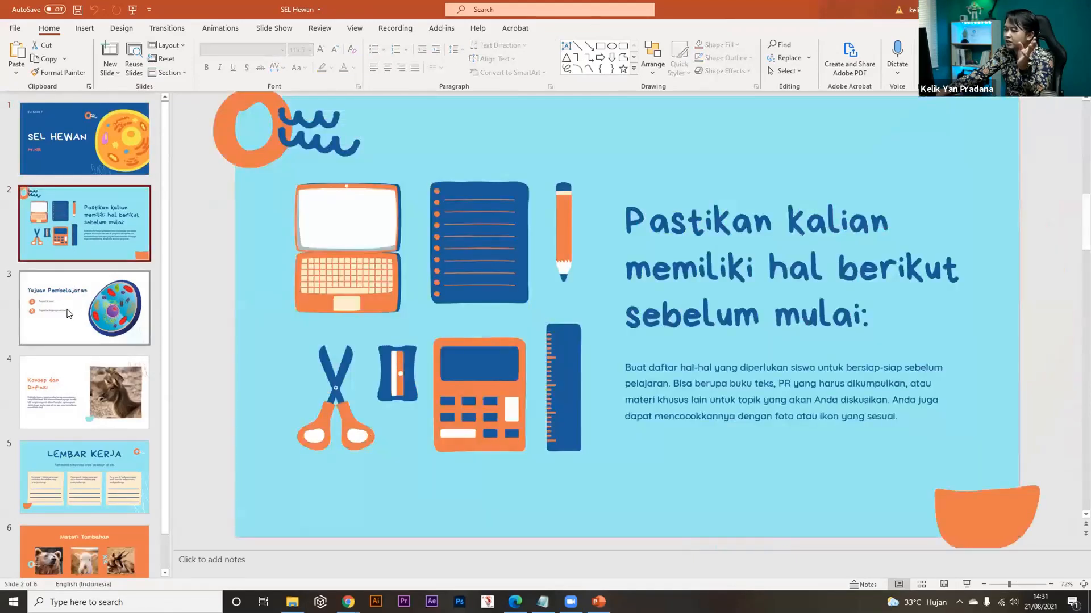
pyautogui.click(70, 313)
pyautogui.click(78, 387)
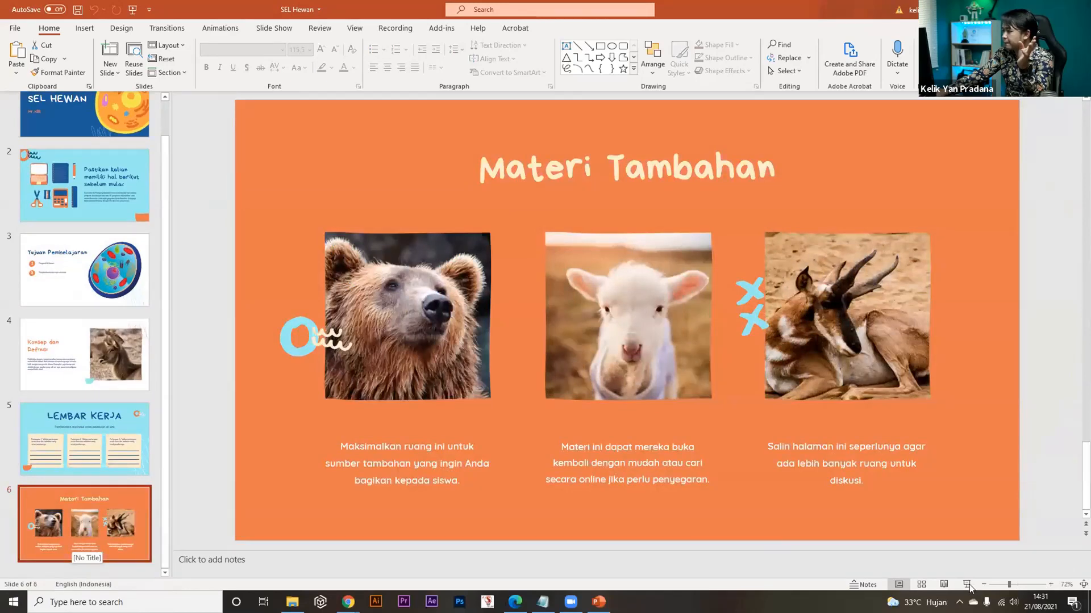
# Run the slide show from slide 1, advance two slides, then end it.
pyautogui.click(967, 585)
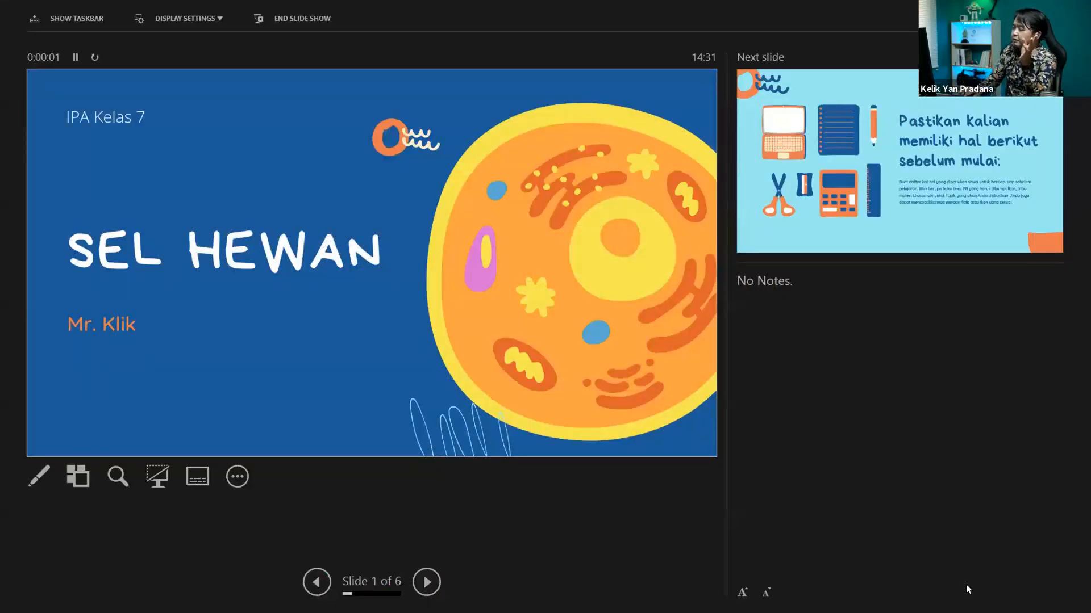
pyautogui.press('Right')
pyautogui.press('Right')
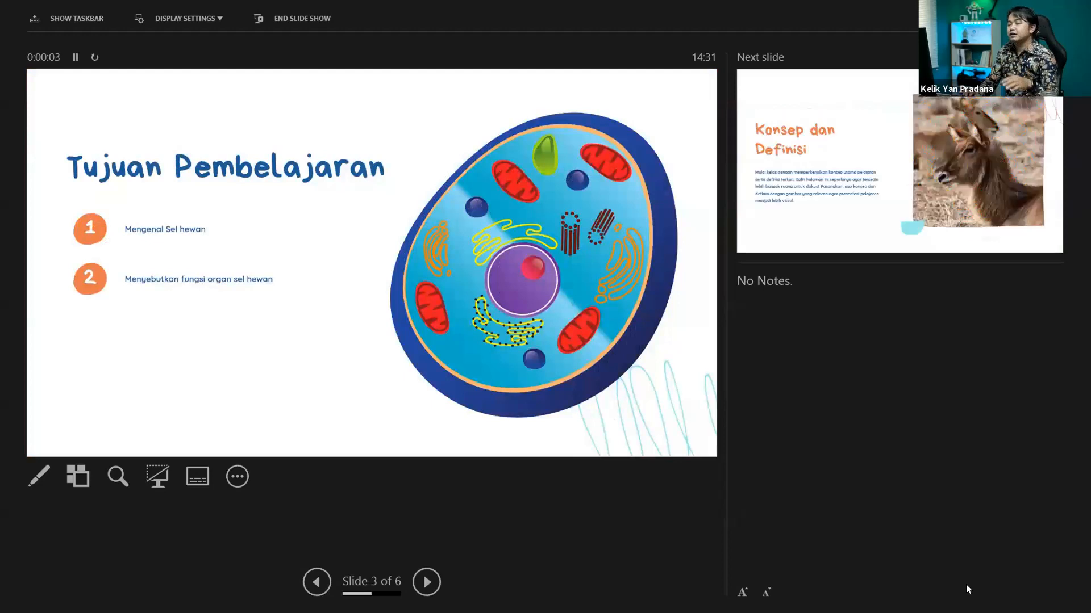
pyautogui.press('Right')
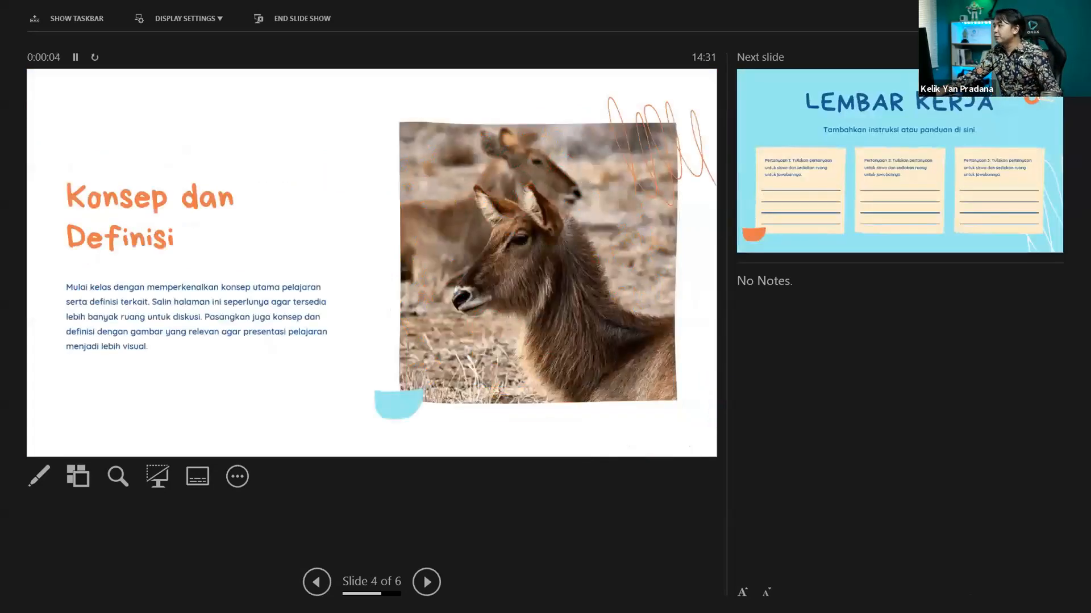
pyautogui.press('Escape')
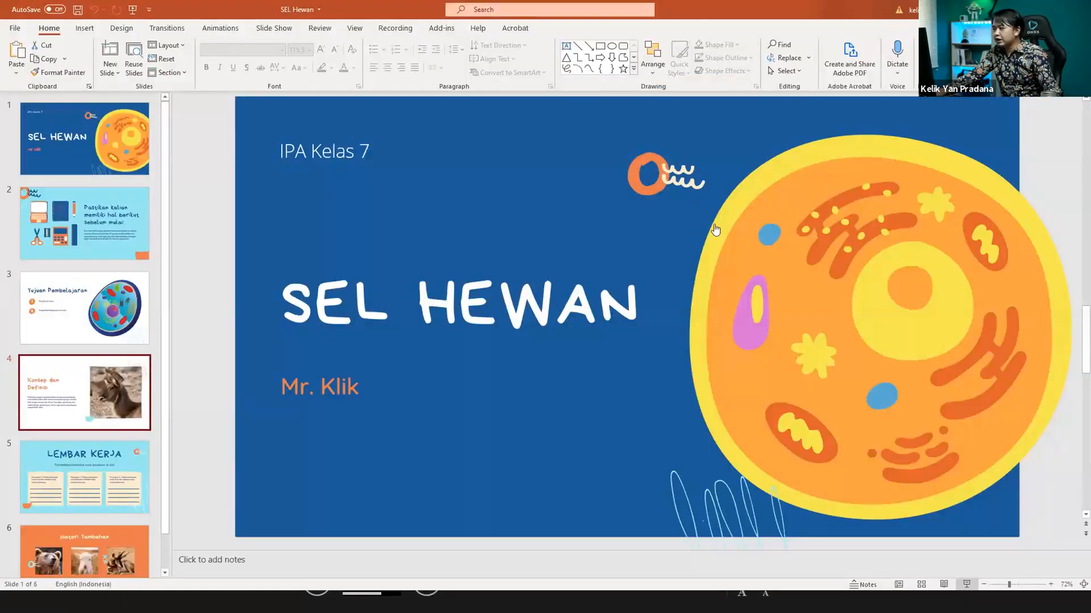
# Switch back to Chrome and dismiss the 'Desain telah tersimpan!' confirmation.
pyautogui.hotkey('alt', 'Tab')
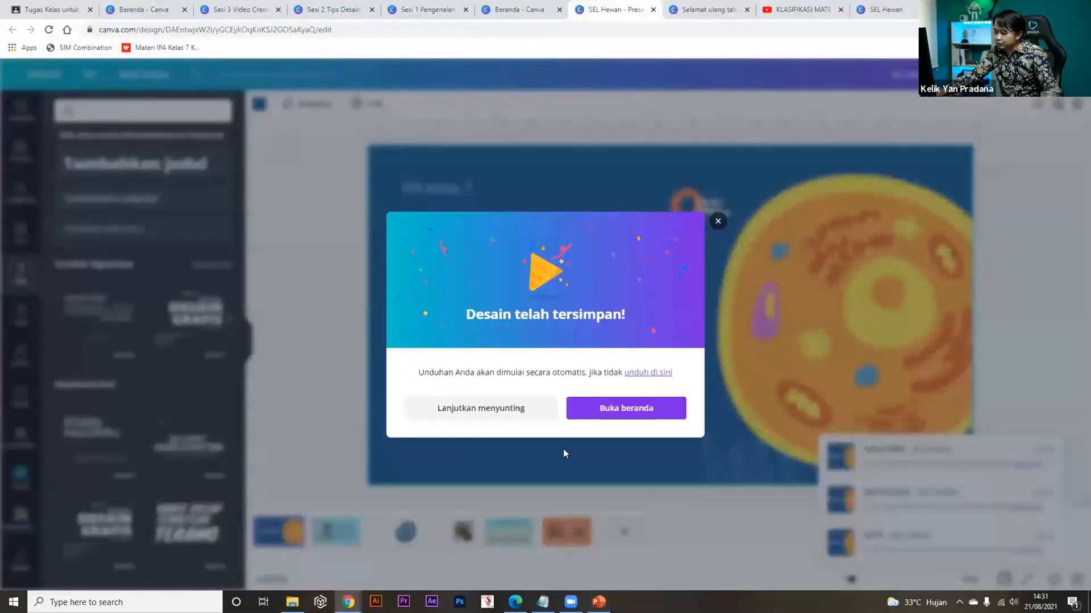
pyautogui.press('Escape')
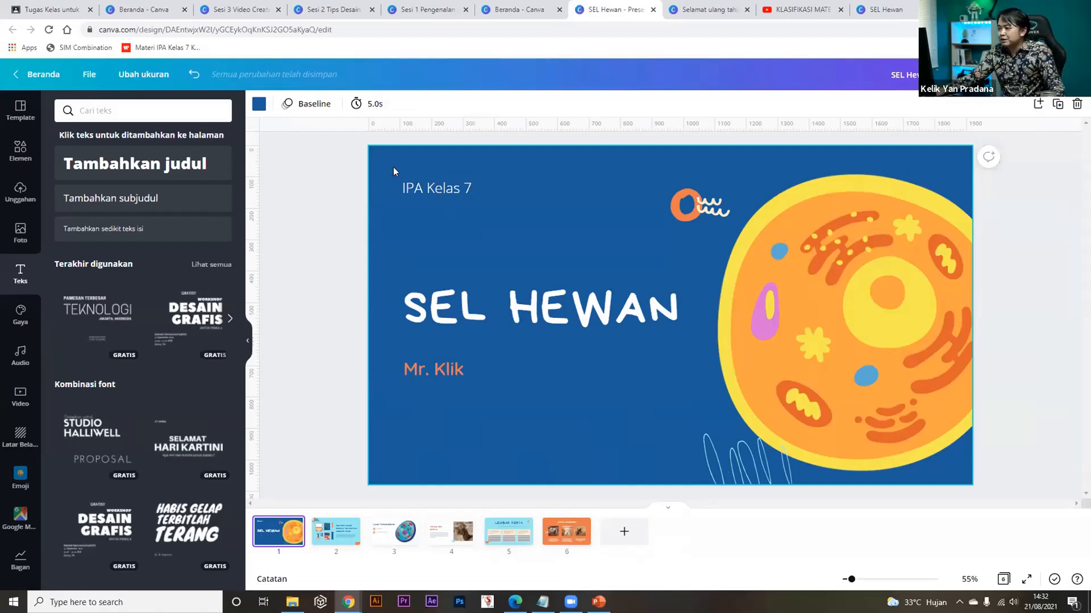
# From the Canva home tab, show all designs, reload the list, and open SEL Hewan.
pyautogui.click(150, 13)
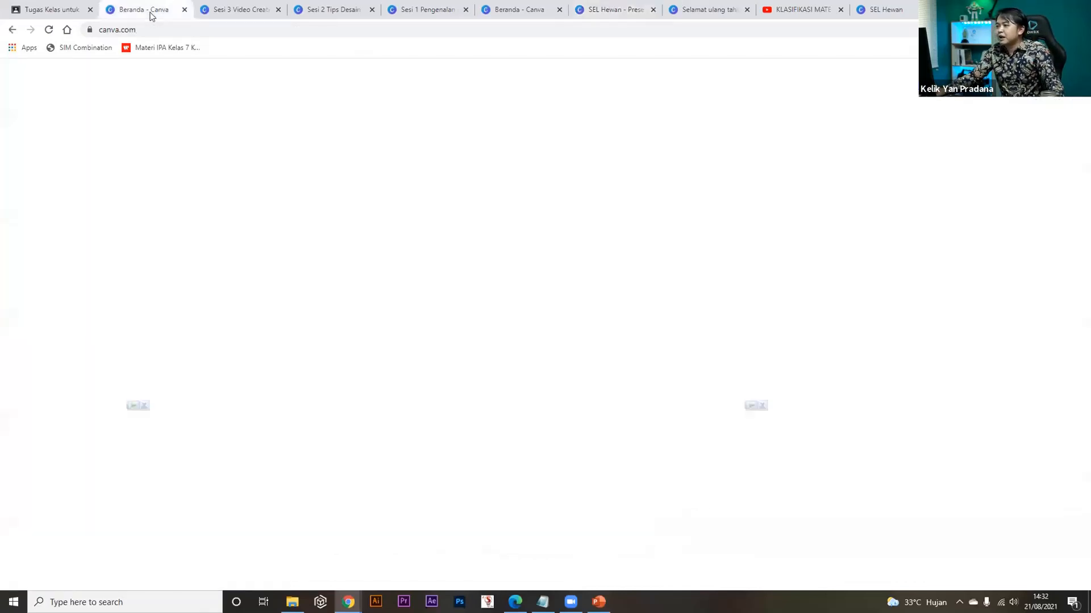
pyautogui.moveTo(107, 78)
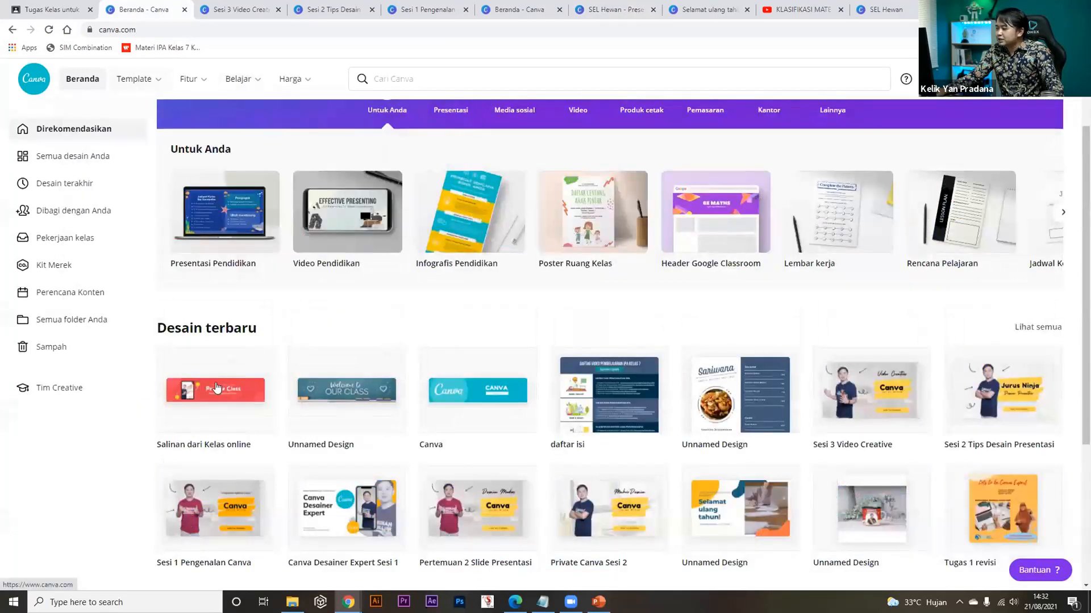
pyautogui.scroll(1, 203, 388)
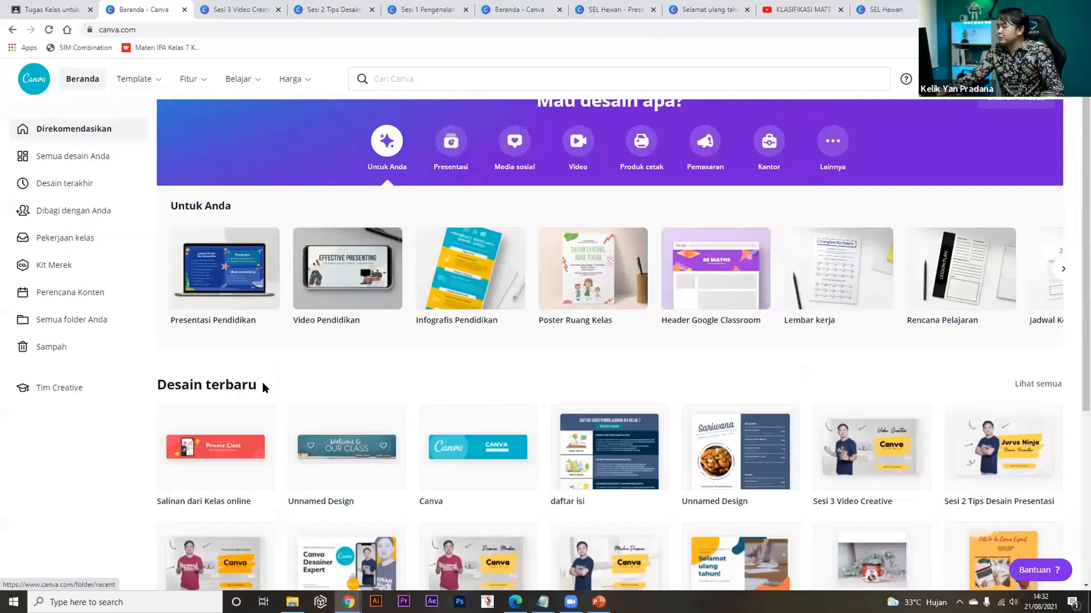
pyautogui.click(61, 162)
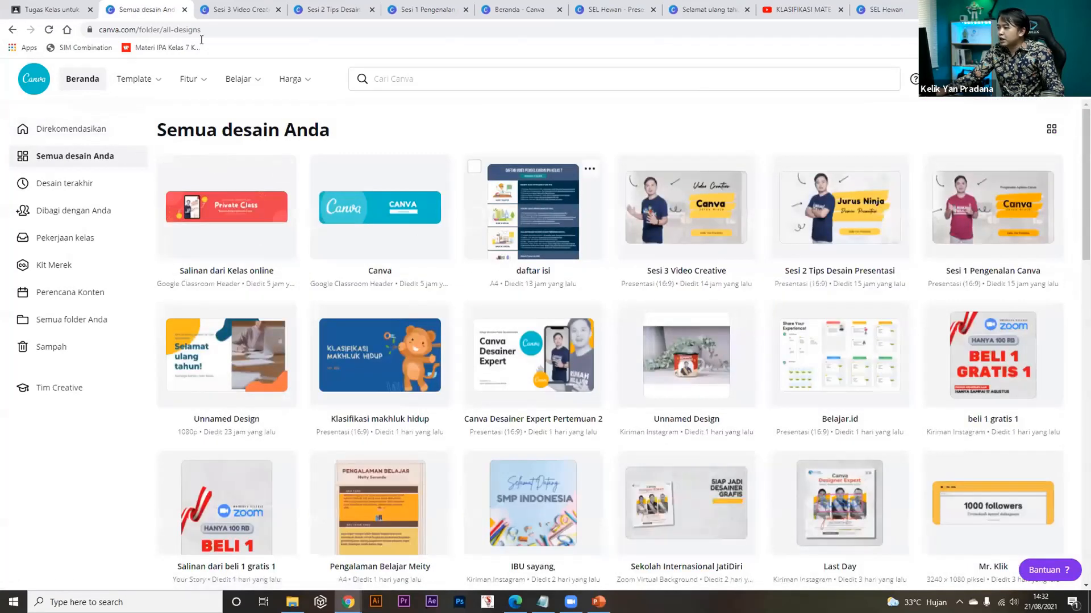
pyautogui.click(48, 30)
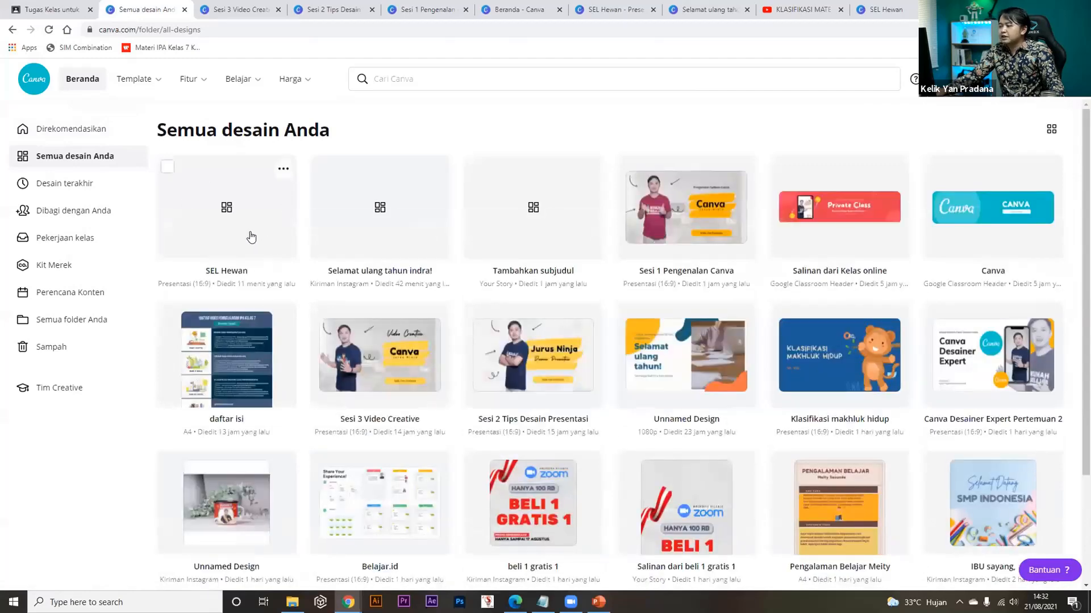
pyautogui.click(237, 205)
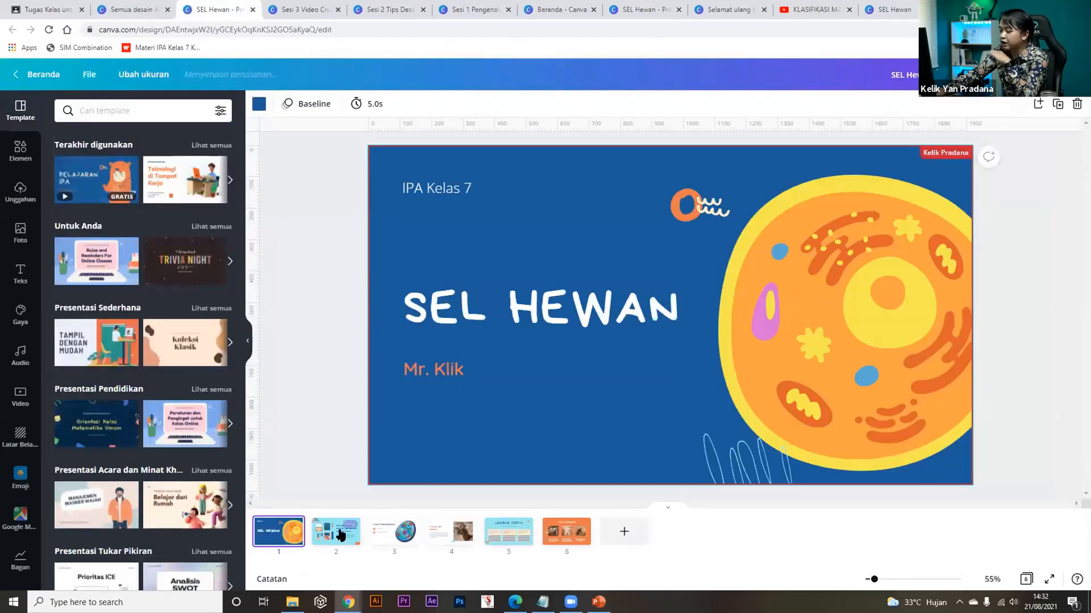
# Preview slides 2, 3, the title slide, then Konsep dan Definisi, Lembar Kerja and Materi Tambahan.
pyautogui.click(332, 536)
pyautogui.click(394, 537)
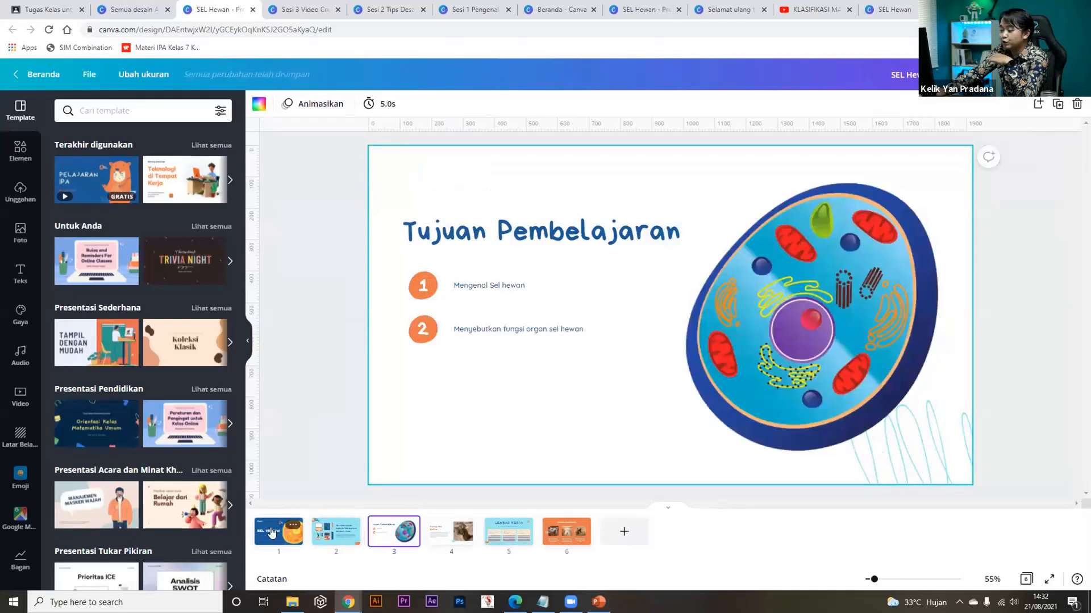
pyautogui.click(278, 531)
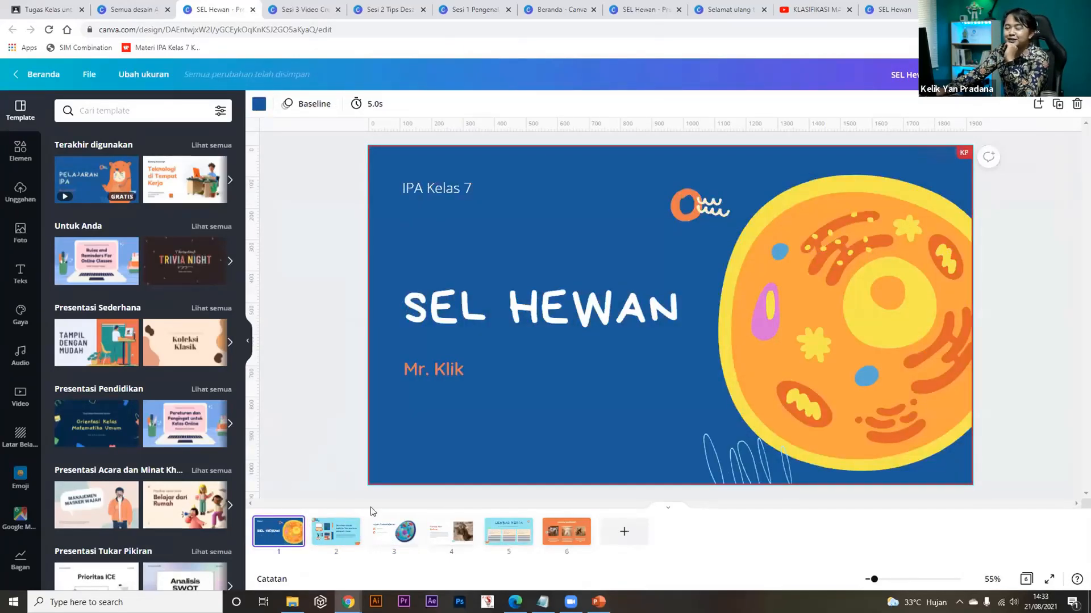
pyautogui.click(460, 539)
pyautogui.click(511, 533)
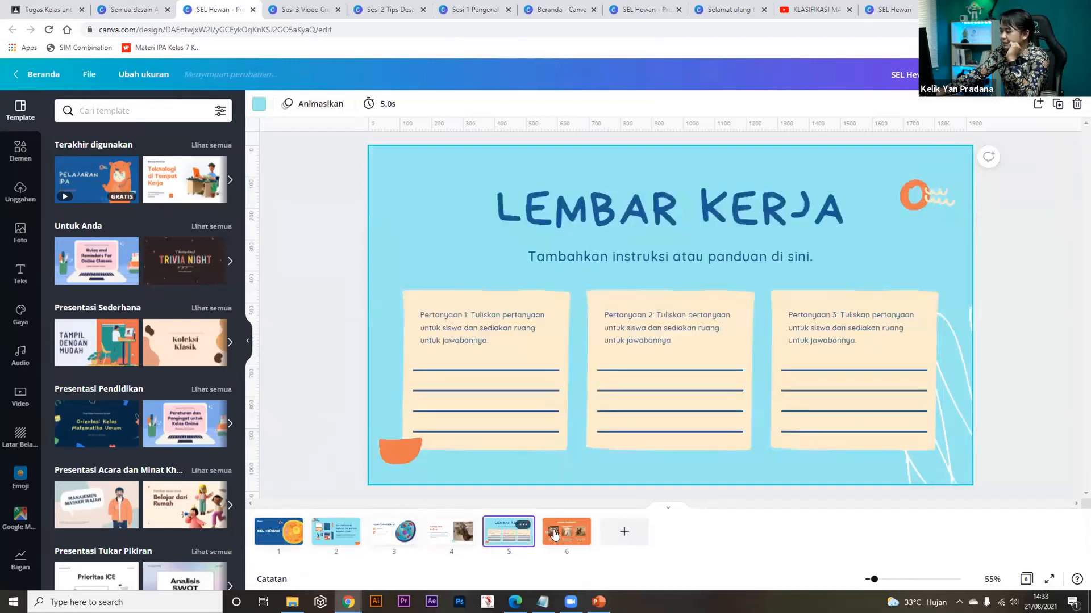
pyautogui.click(557, 534)
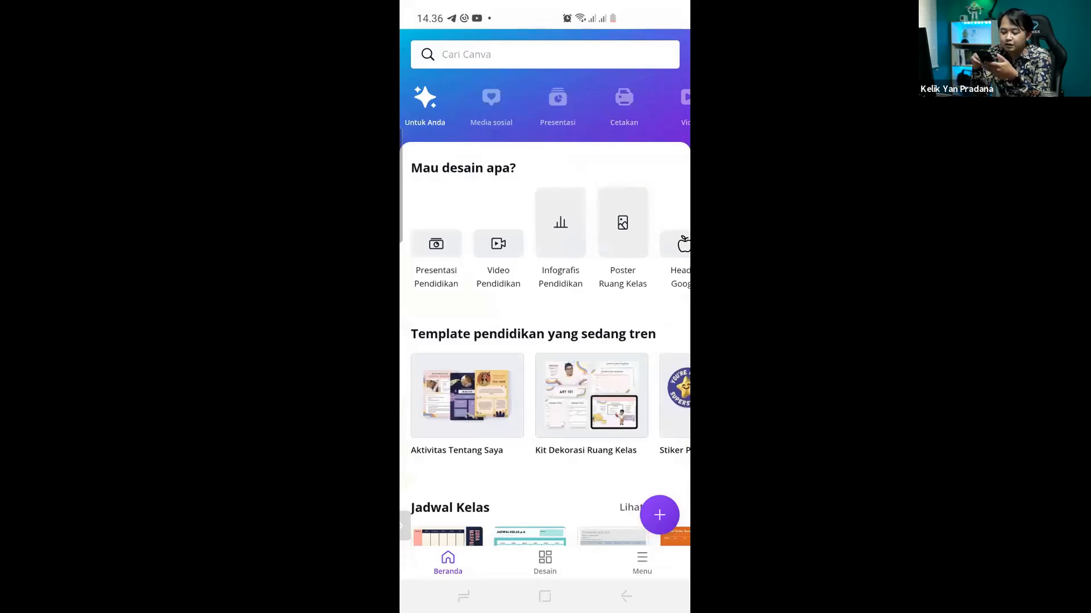
# Create a Presentasi Pendidikan using the Cerita Digital title slide, then add a blank second page.
pyautogui.click(658, 514)
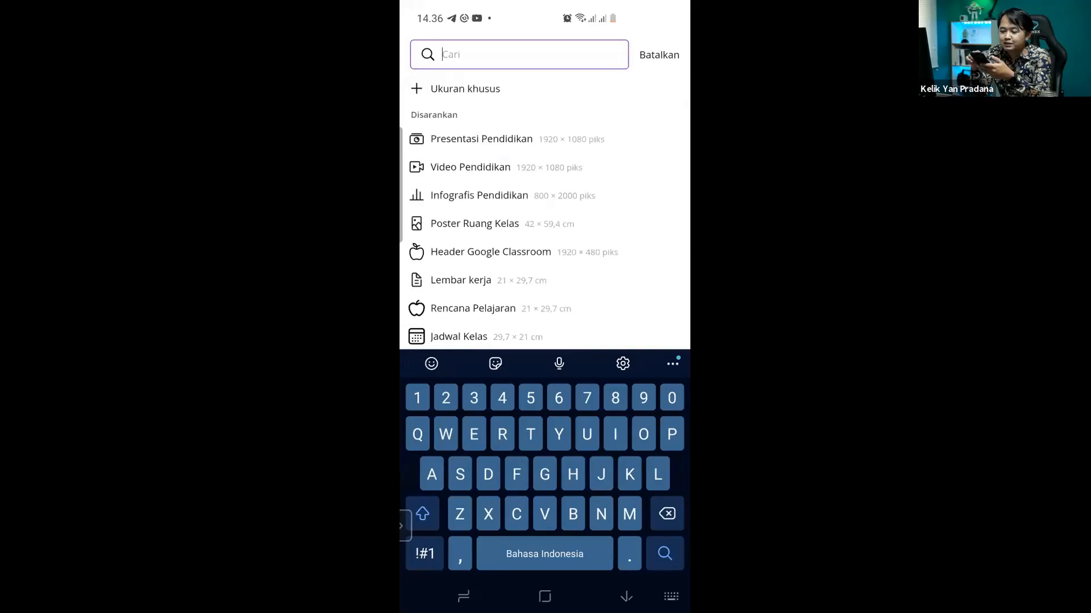
pyautogui.click(482, 139)
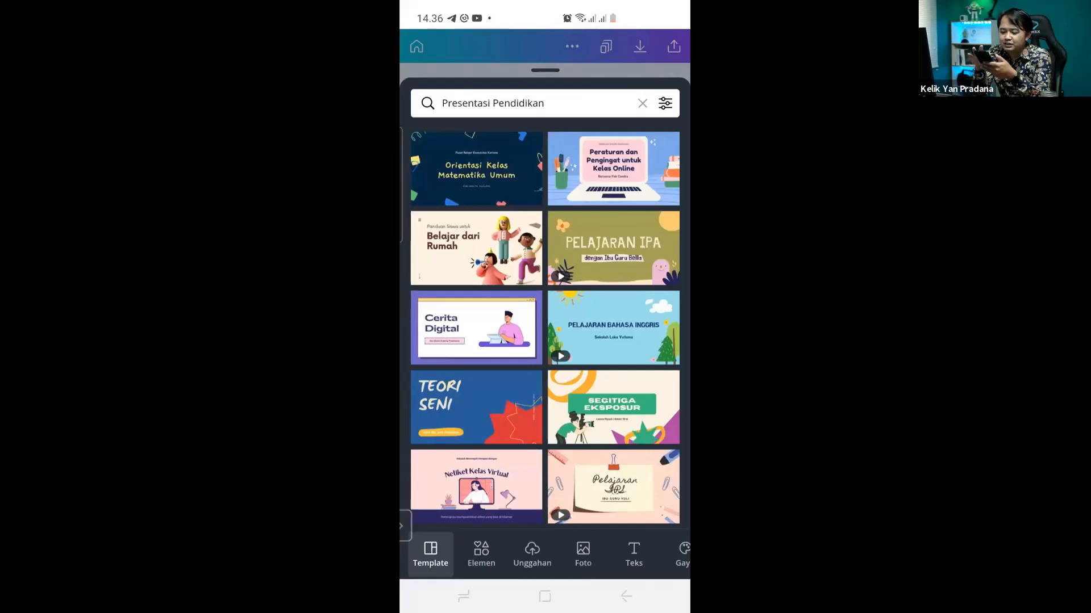
pyautogui.click(476, 328)
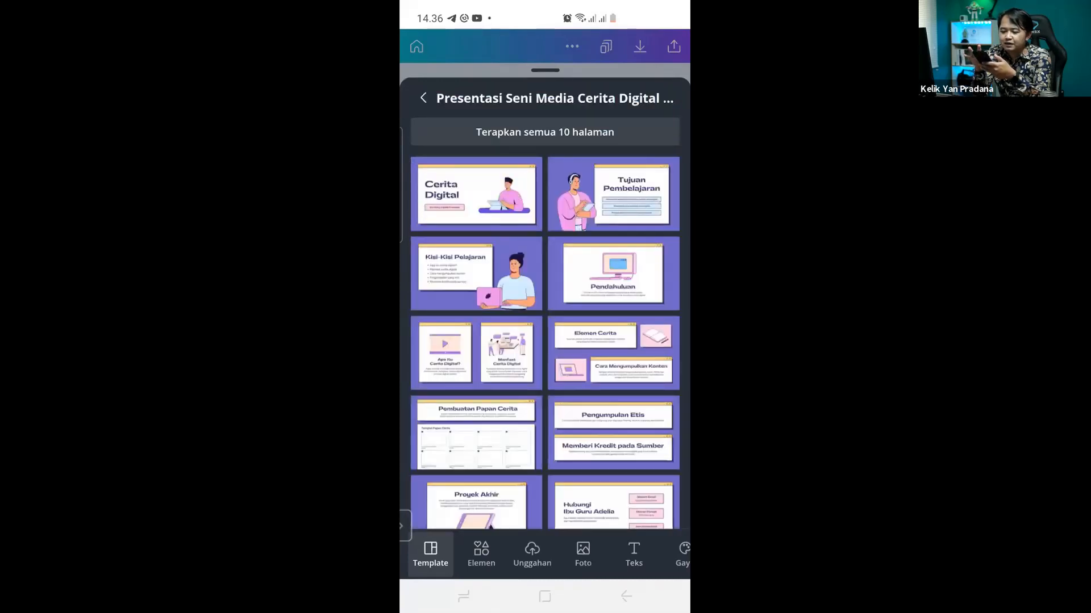
pyautogui.click(476, 194)
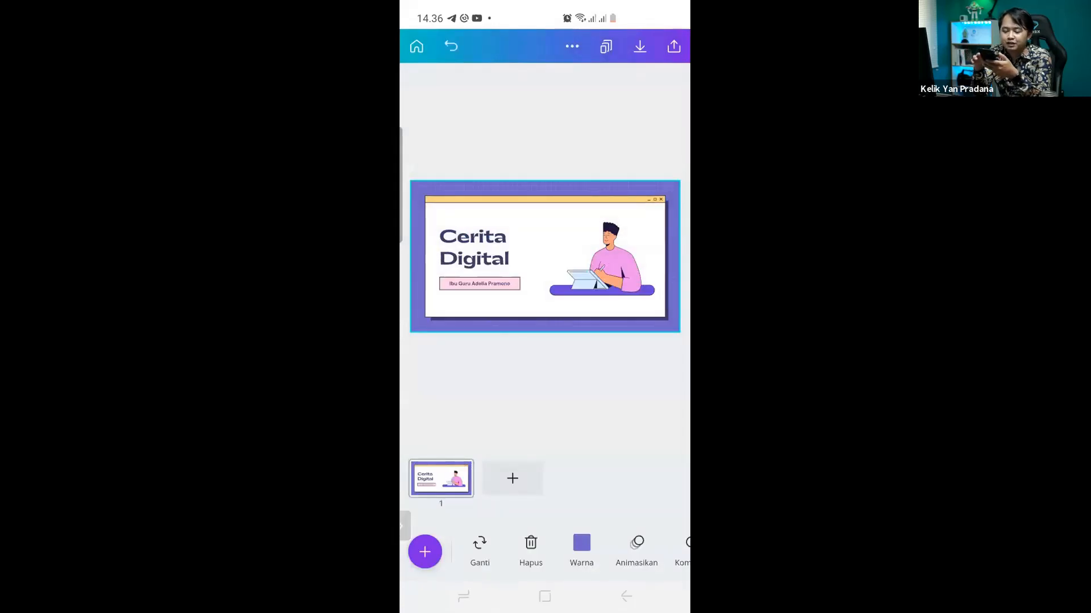
pyautogui.click(512, 478)
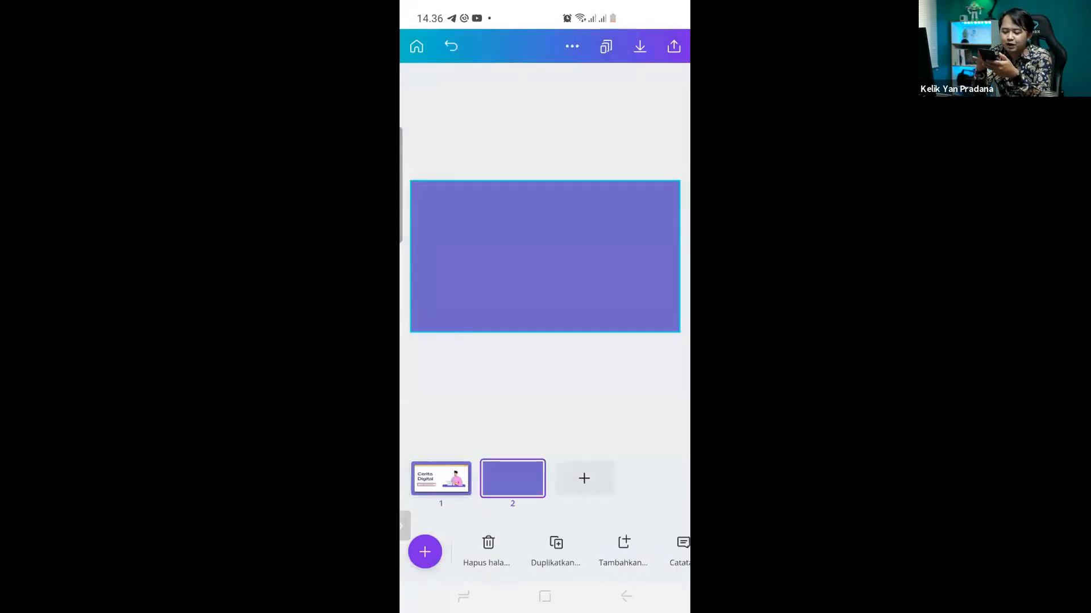
# Apply the Cerita Digital 'Tujuan Pembelajaran' page to page 2.
pyautogui.click(425, 552)
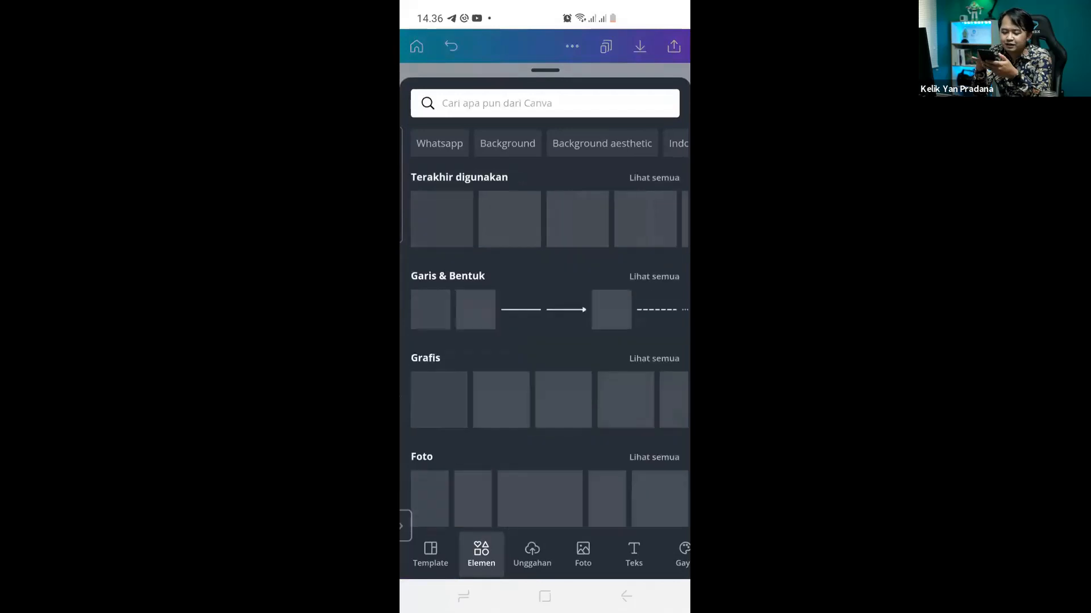
pyautogui.click(430, 554)
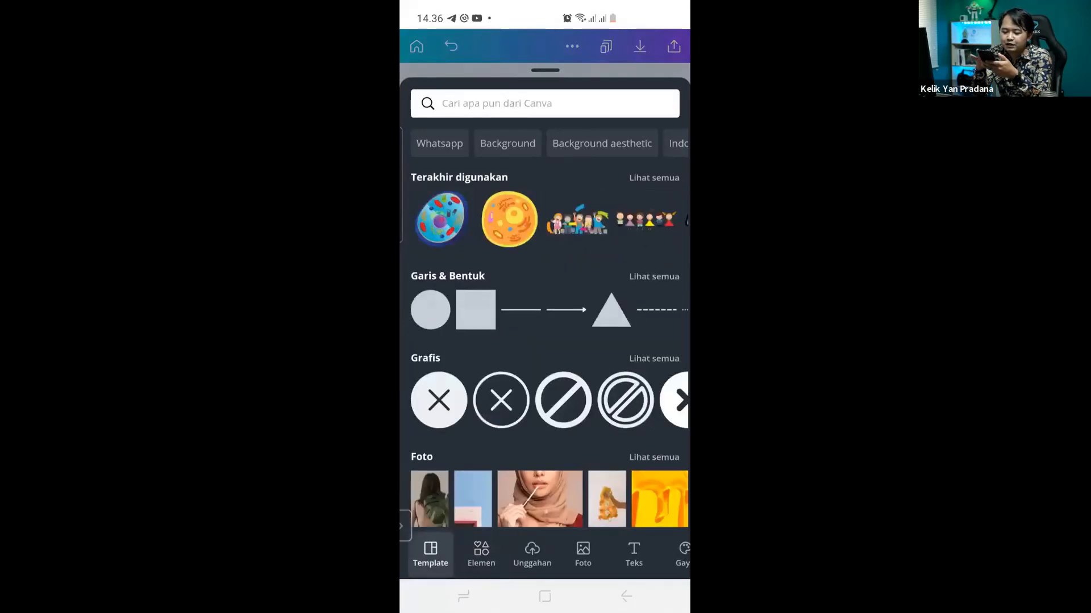
pyautogui.click(612, 194)
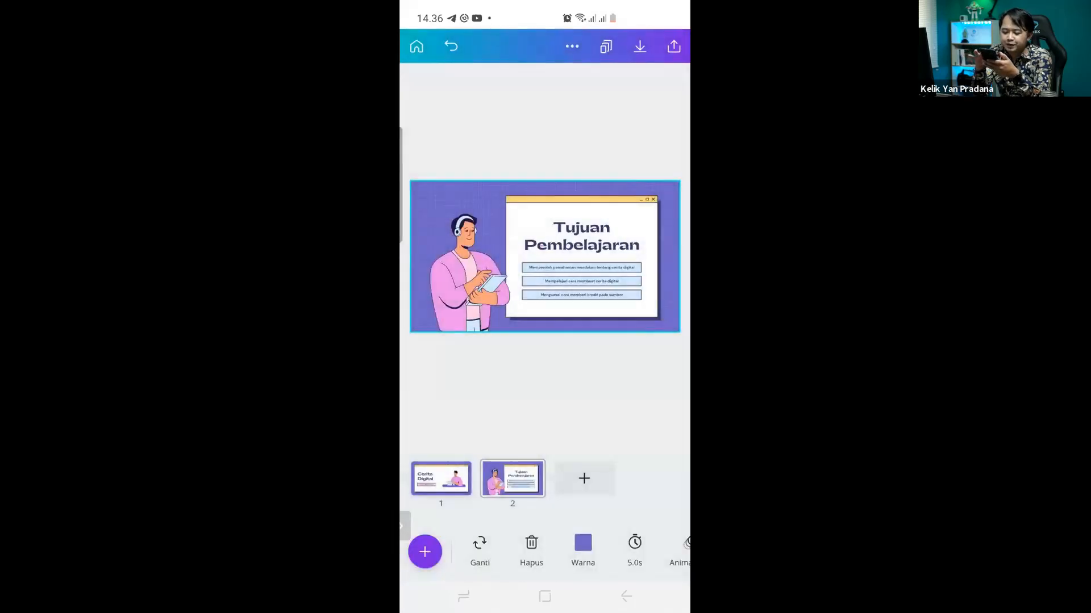
# Expand the panel and open the uploads library to upload media from the phone.
pyautogui.click(424, 552)
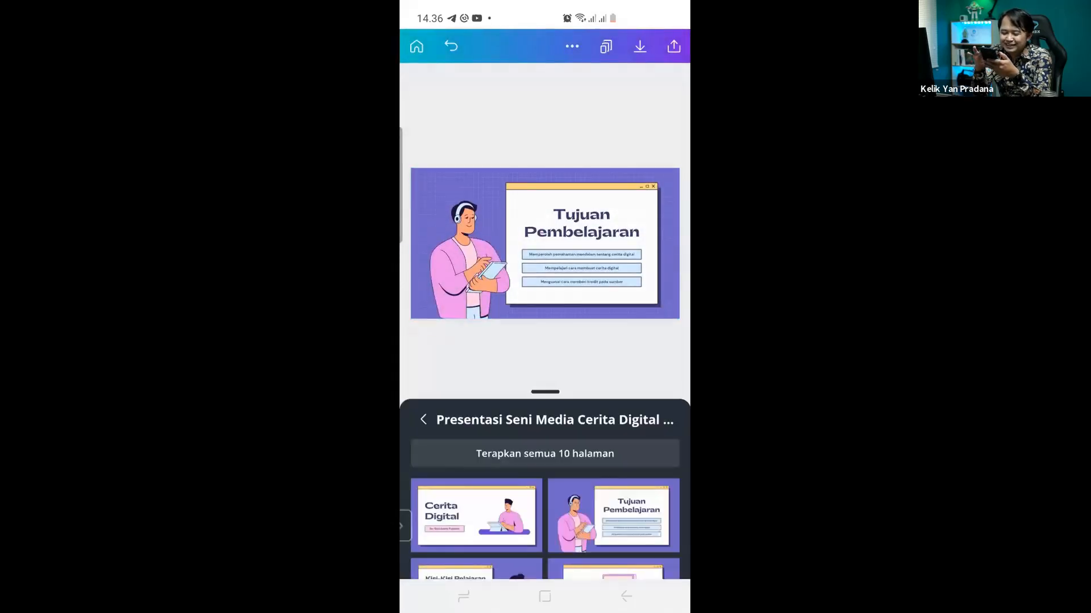
pyautogui.moveTo(544, 392); pyautogui.dragTo(544, 104)
pyautogui.click(481, 554)
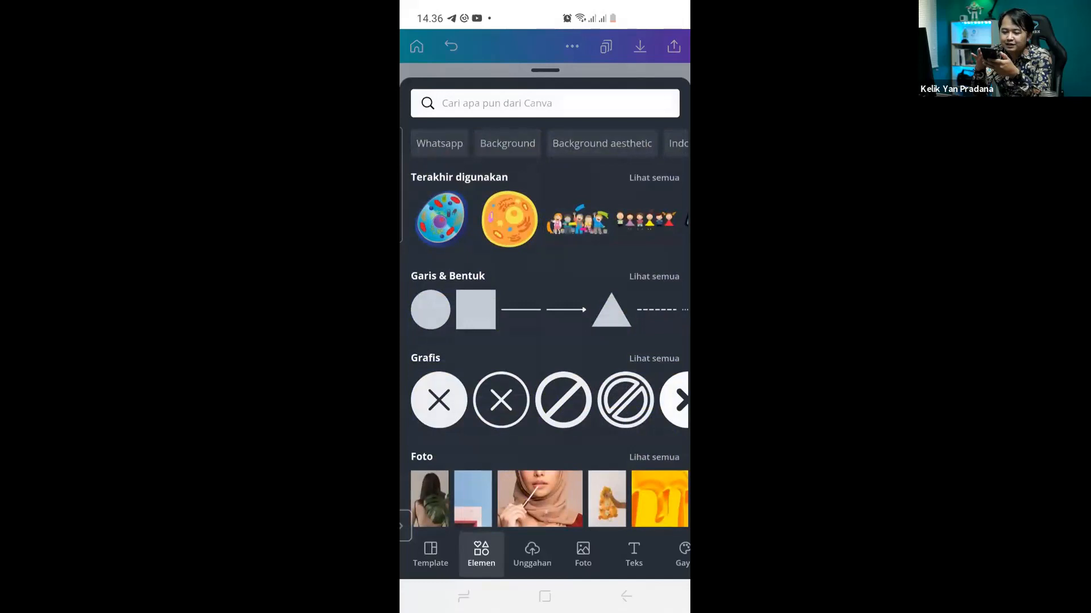
pyautogui.click(532, 554)
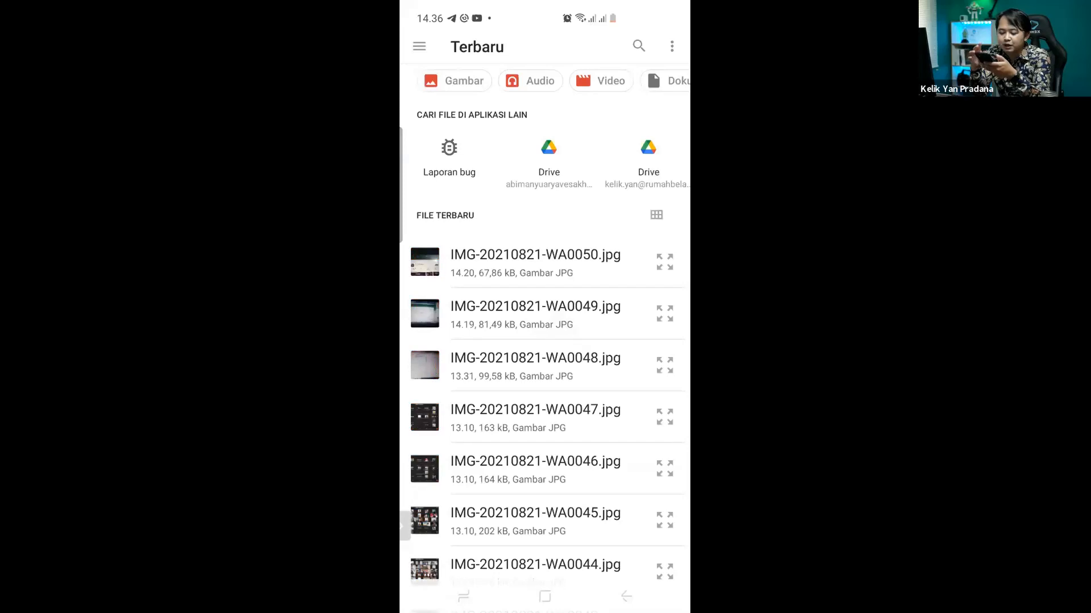
# Leave the file picker and browse the Foto and Teks libraries.
pyautogui.click(626, 597)
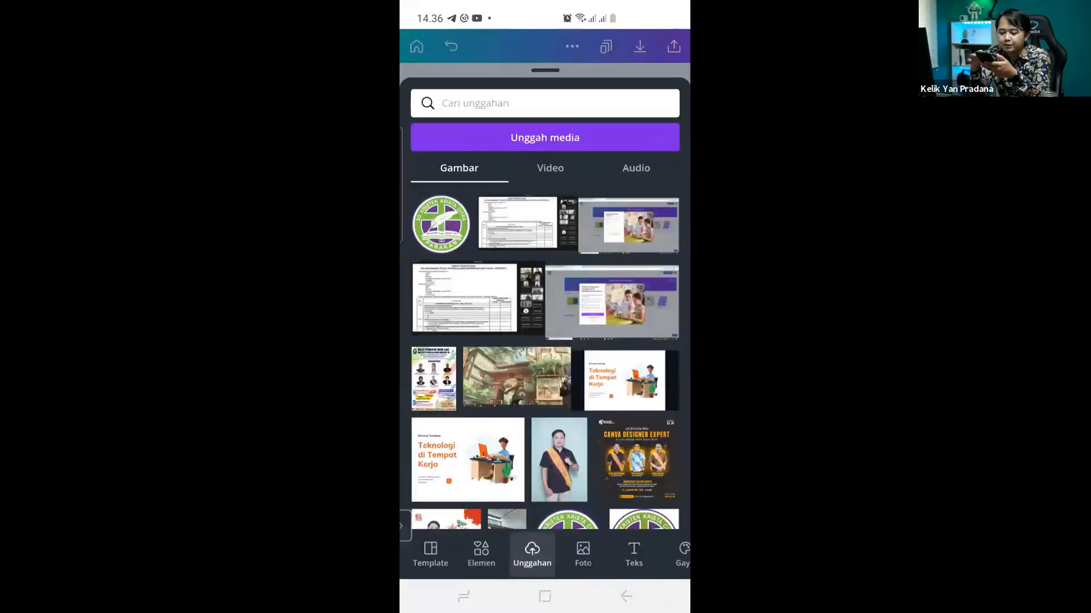
pyautogui.click(583, 553)
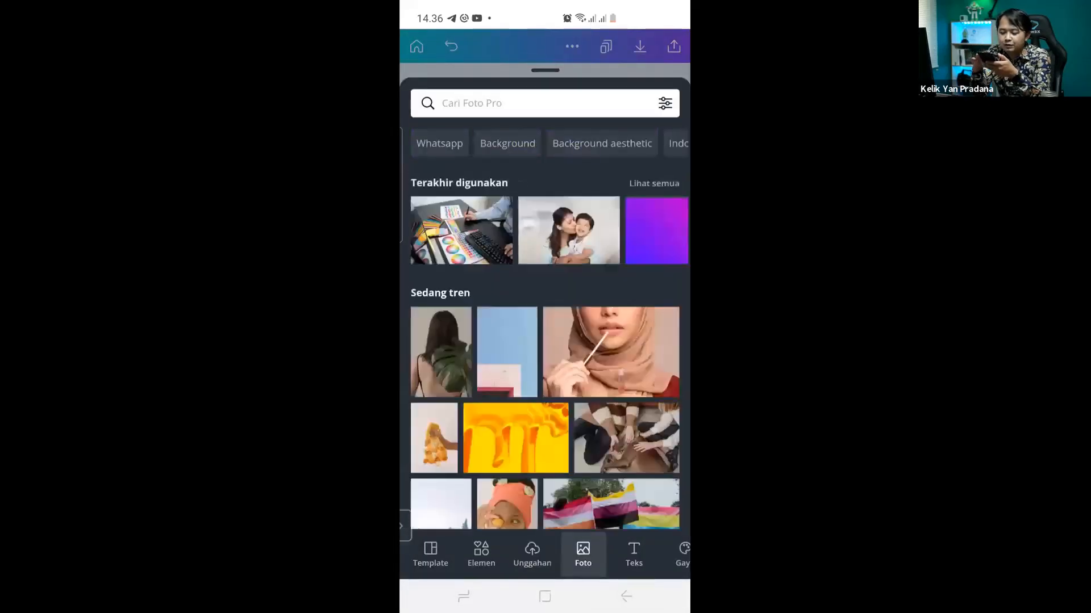
pyautogui.moveTo(625, 554); pyautogui.dragTo(531, 554)
pyautogui.click(540, 553)
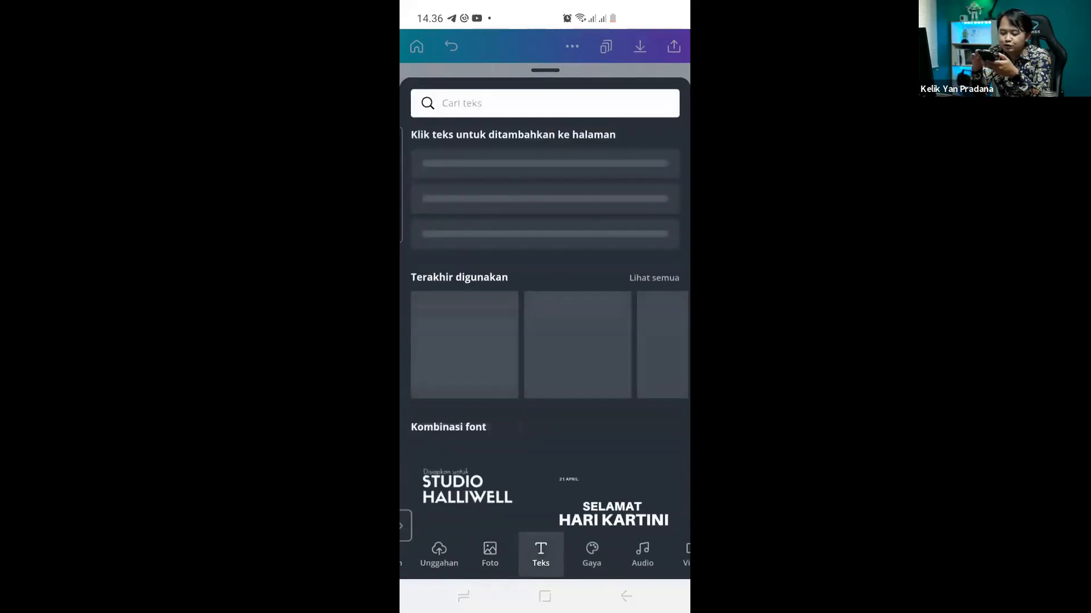
pyautogui.click(591, 553)
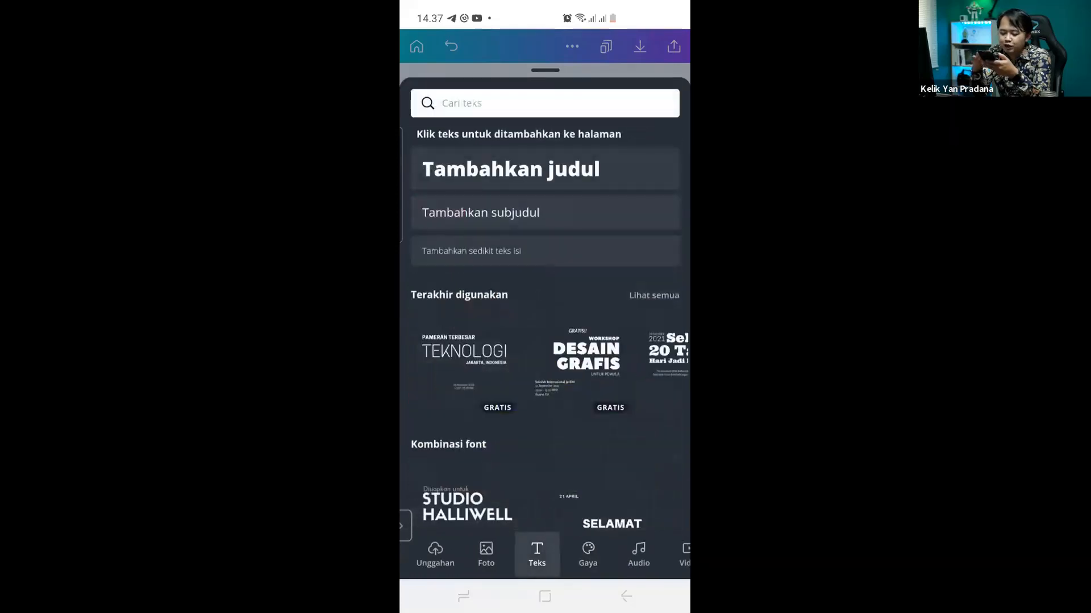
pyautogui.hscroll(-2, 545, 555)
# Close the text panel to reveal page 2, then return to the Canva home screen.
pyautogui.moveTo(545, 70); pyautogui.dragTo(545, 290)
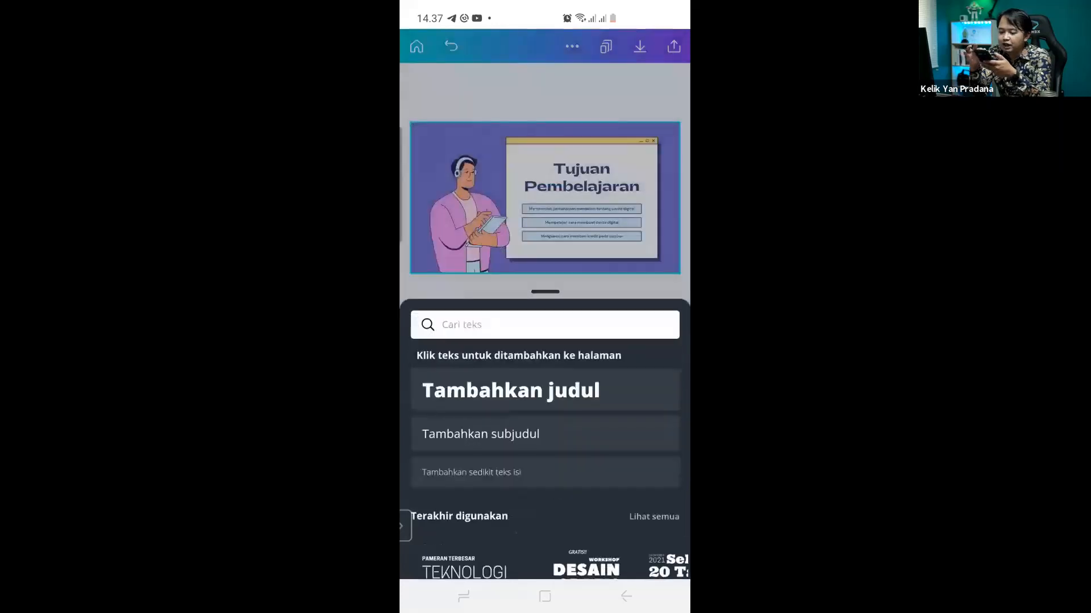
pyautogui.moveTo(545, 328); pyautogui.dragTo(544, 511)
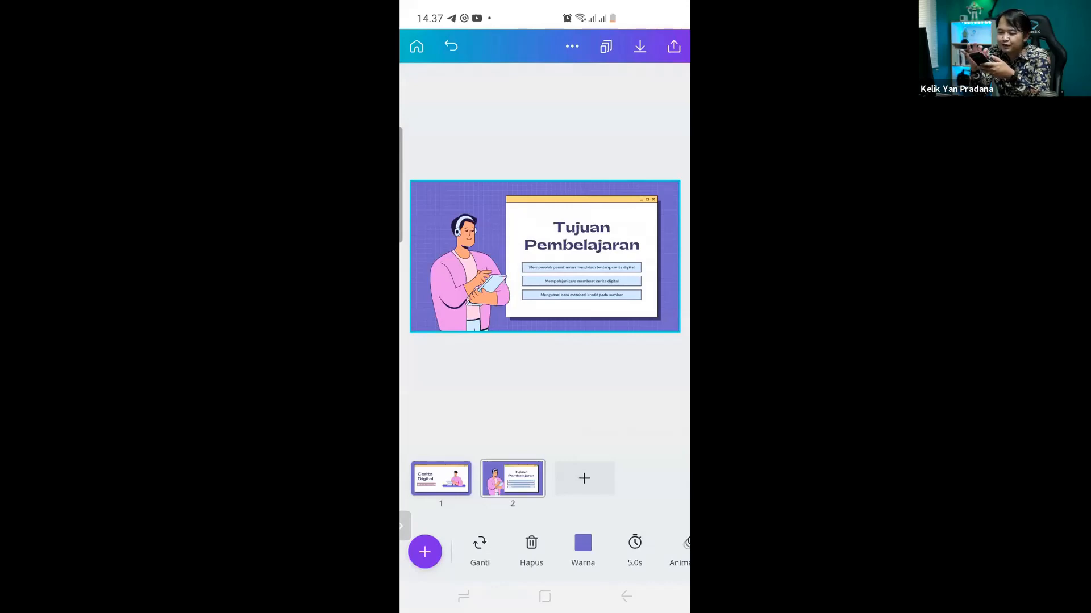
pyautogui.click(416, 46)
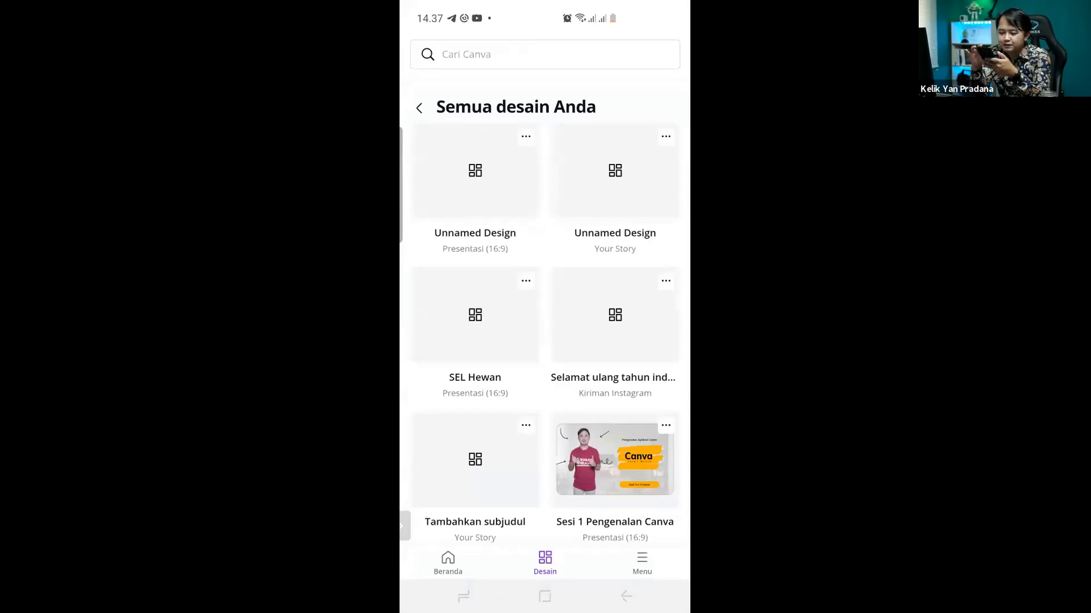
# Open the CANVALOVE poster design from the list and select its background photo.
pyautogui.scroll(-2, 545, 316)
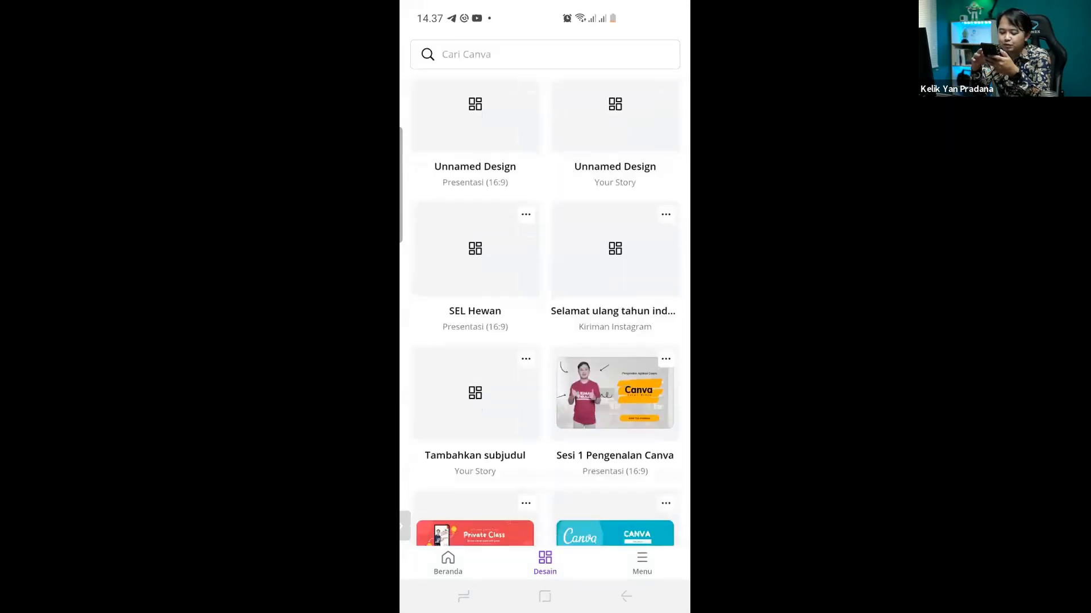
pyautogui.click(614, 182)
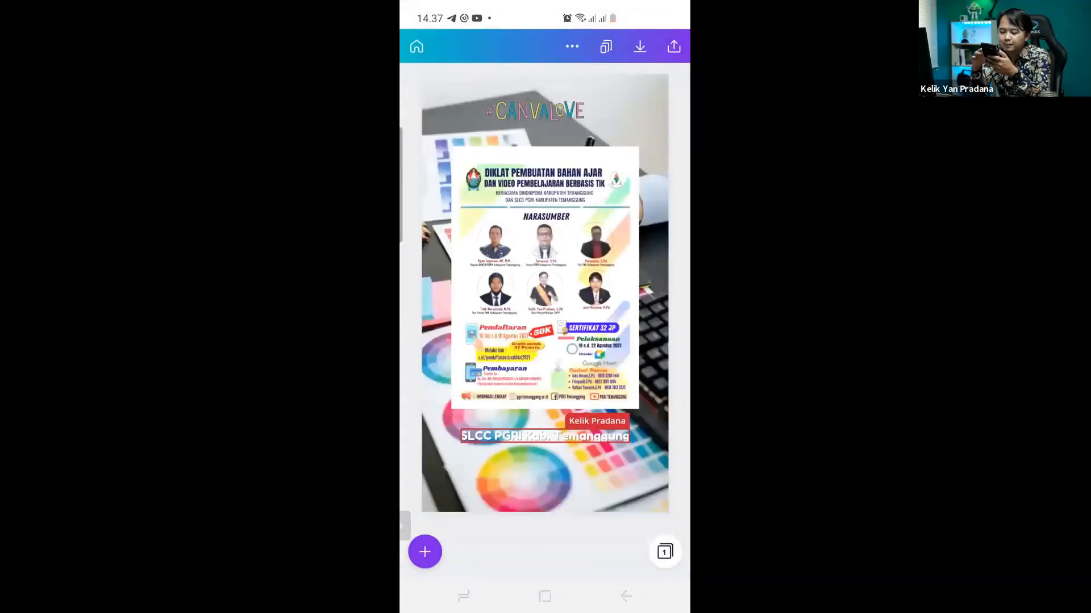
pyautogui.click(544, 480)
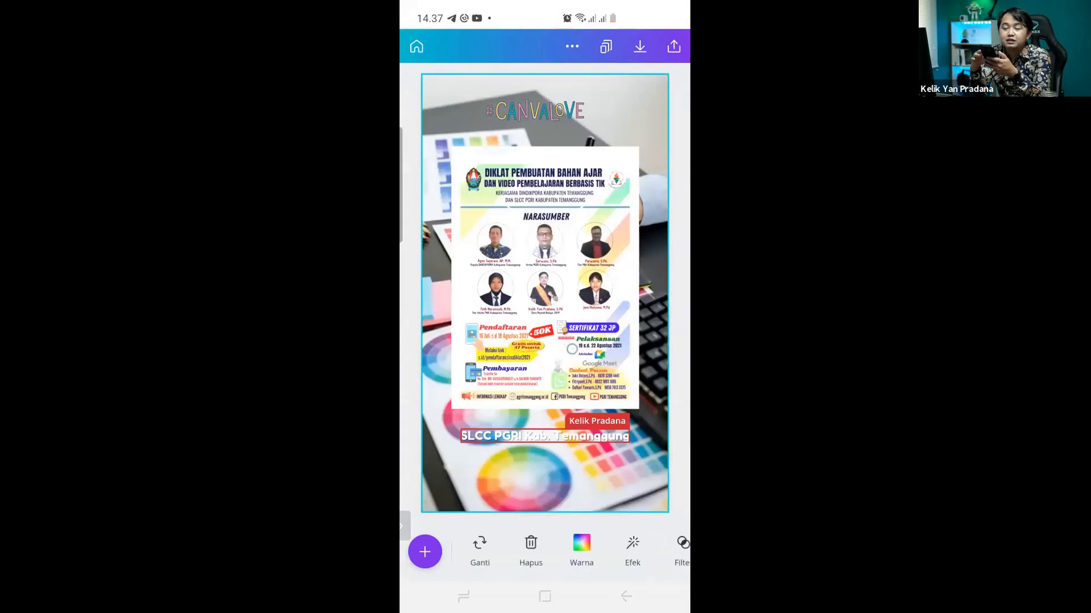
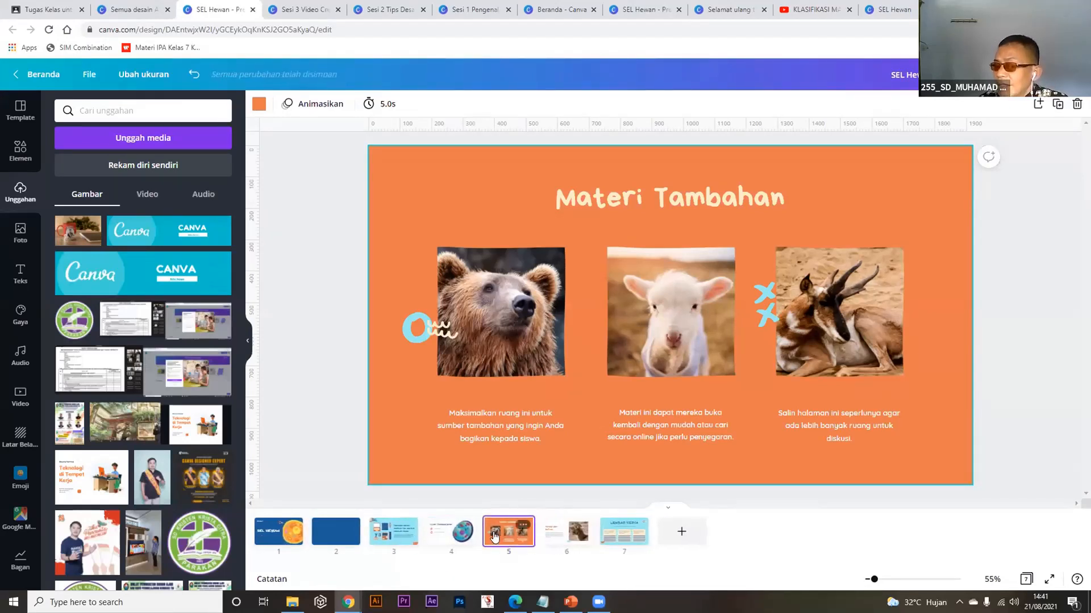
# Select the blank blue page 2 and delete it from the deck.
pyautogui.click(333, 533)
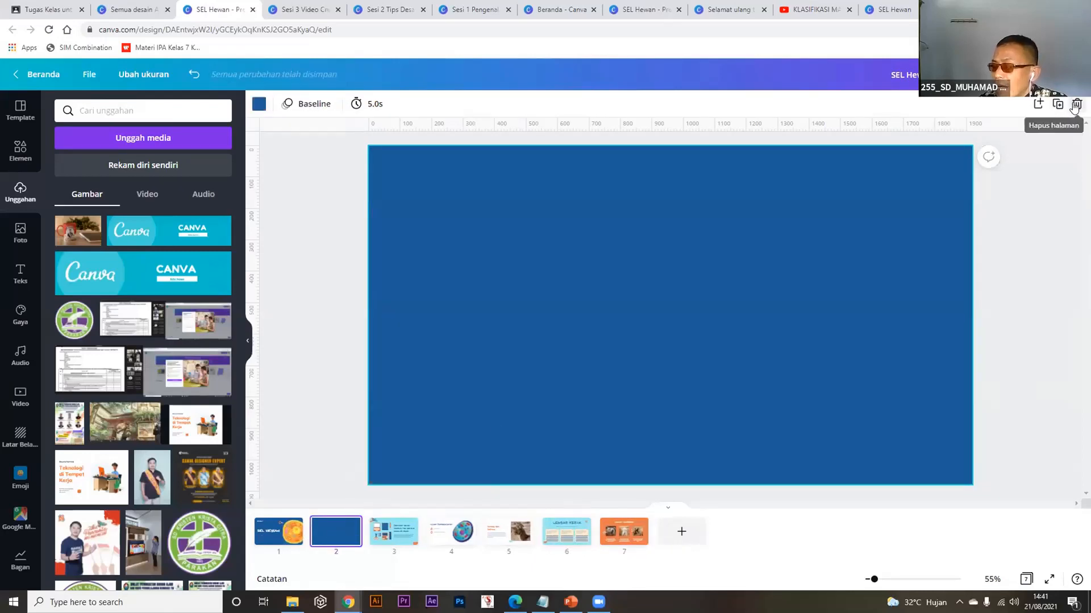
pyautogui.click(1075, 105)
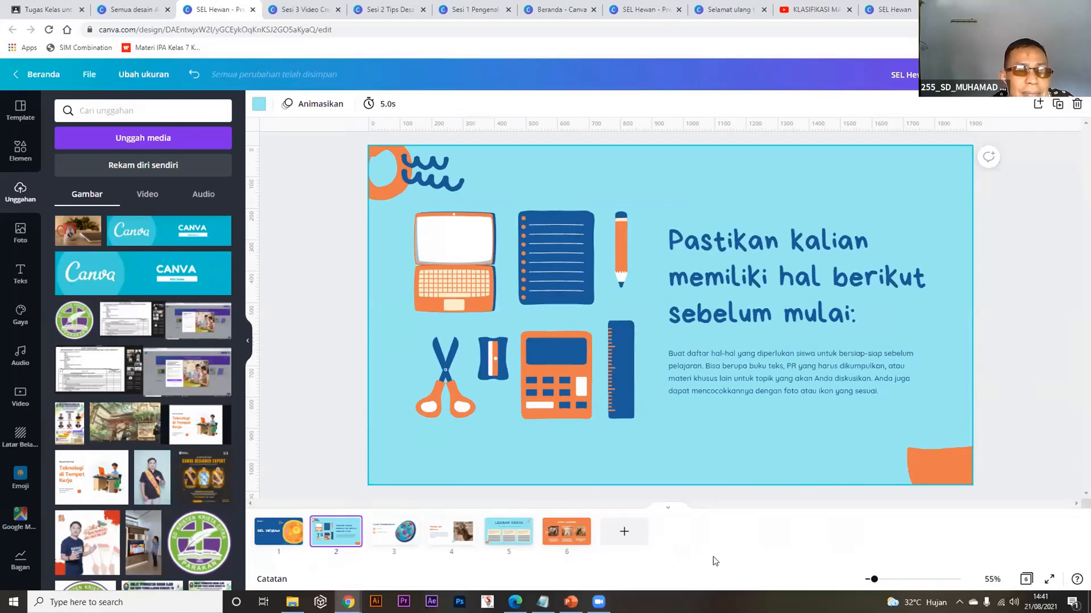
pyautogui.click(667, 511)
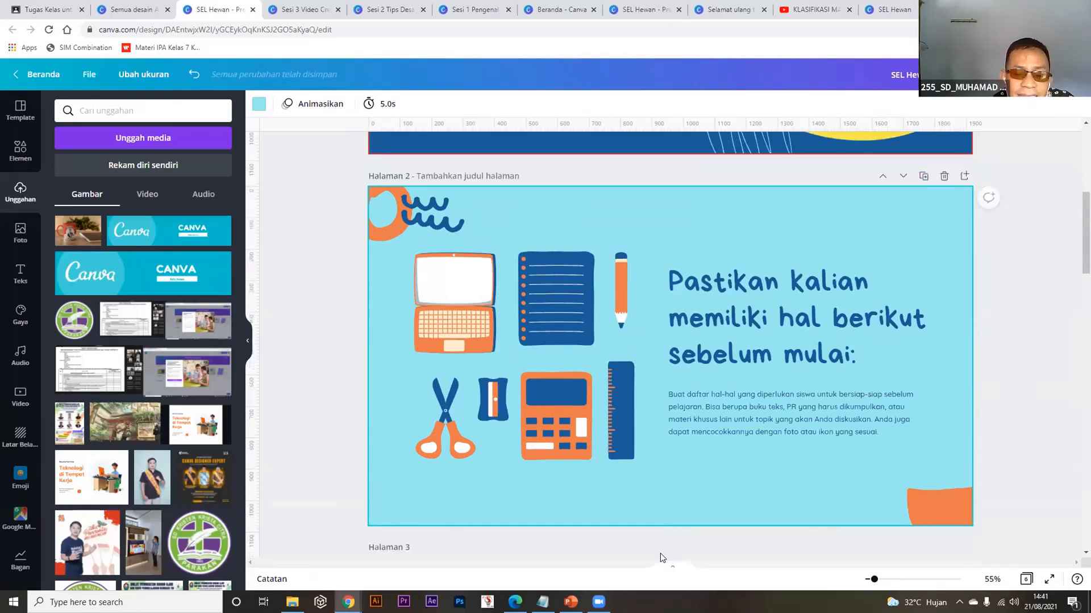
pyautogui.click(668, 568)
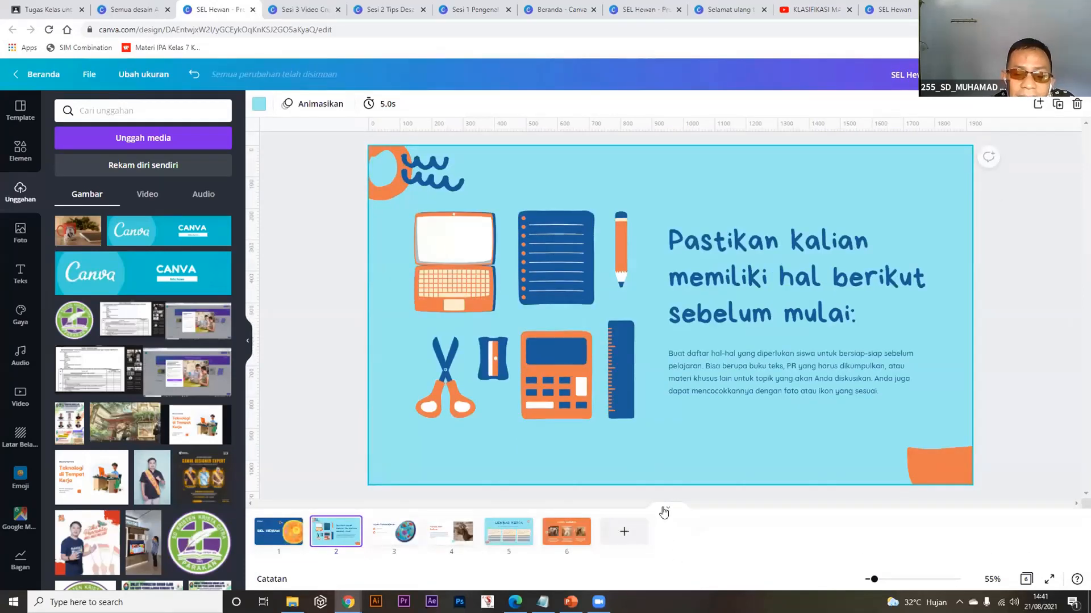
pyautogui.click(666, 514)
pyautogui.click(669, 566)
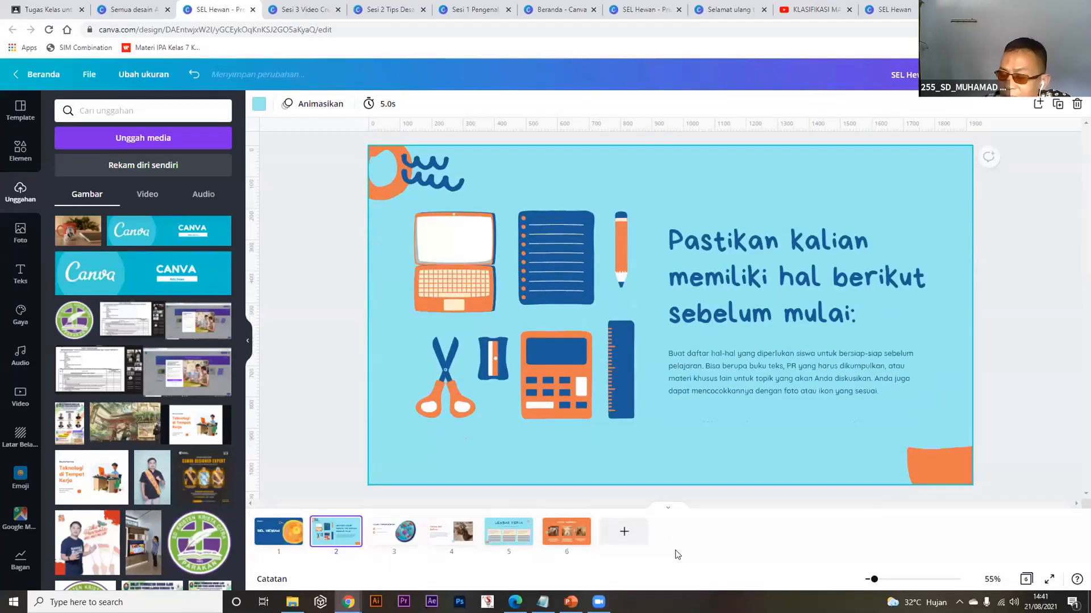
pyautogui.click(667, 512)
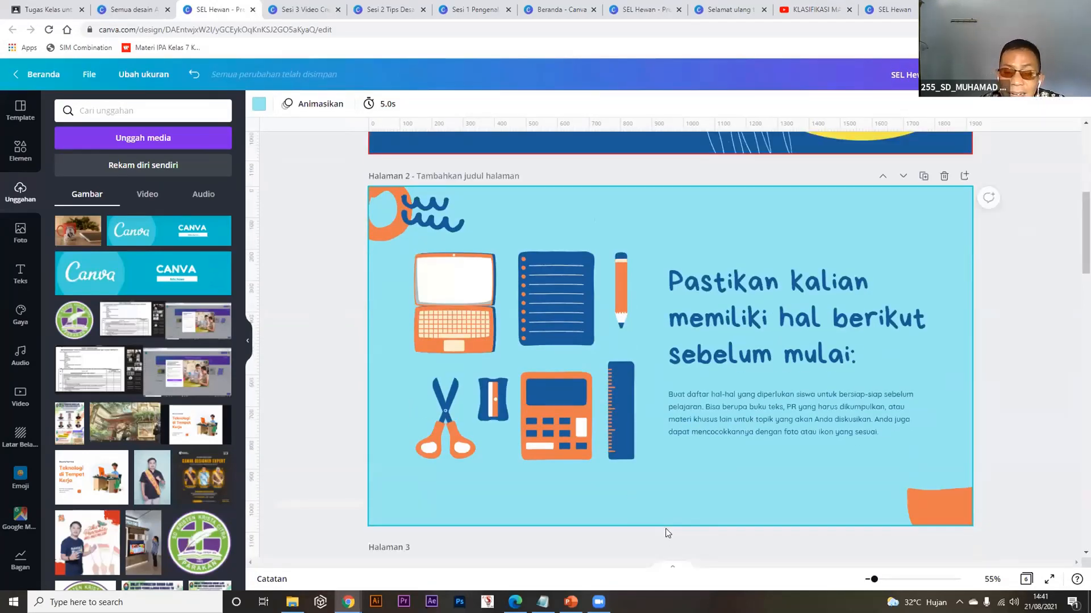
pyautogui.click(668, 568)
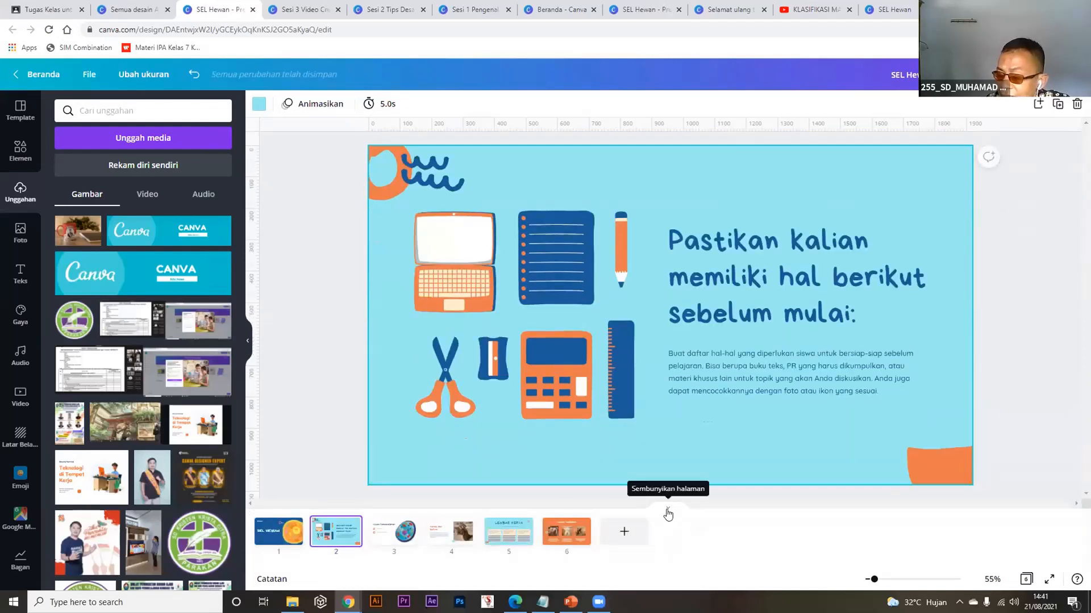
pyautogui.click(667, 514)
pyautogui.click(669, 565)
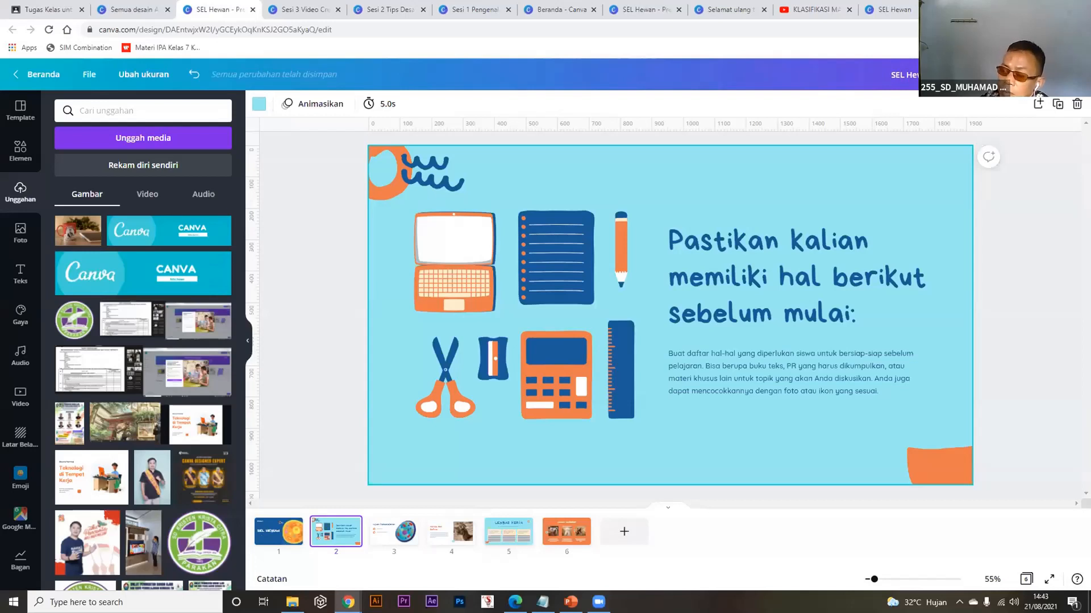
# Browse the All designs list, then add a blank page at the end of SEL Hewan.
pyautogui.click(117, 9)
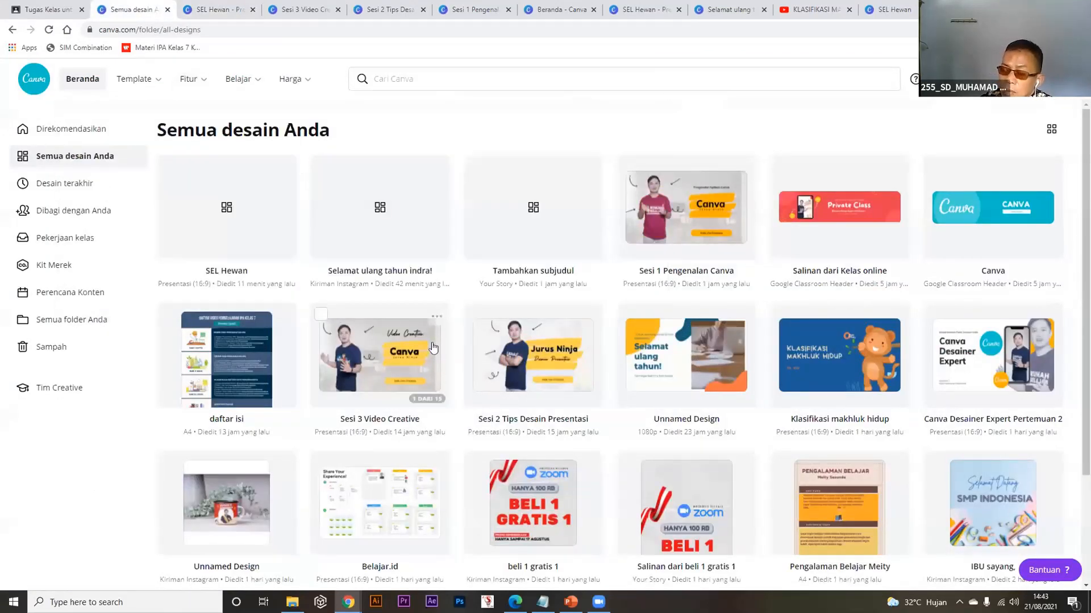
pyautogui.scroll(-1, 433, 349)
pyautogui.scroll(-6, 433, 350)
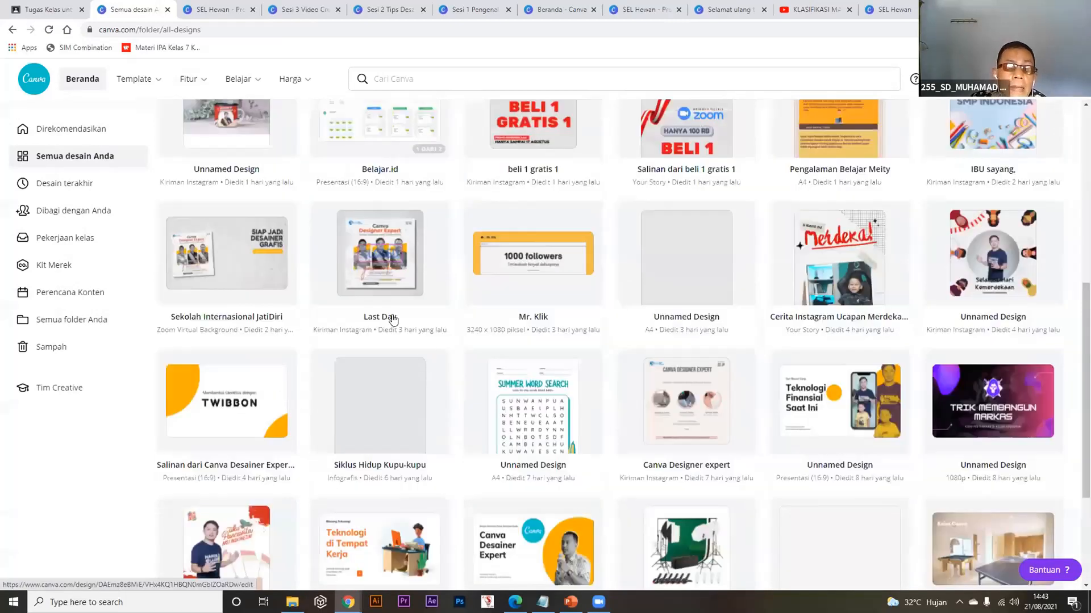
pyautogui.scroll(-4, 264, 514)
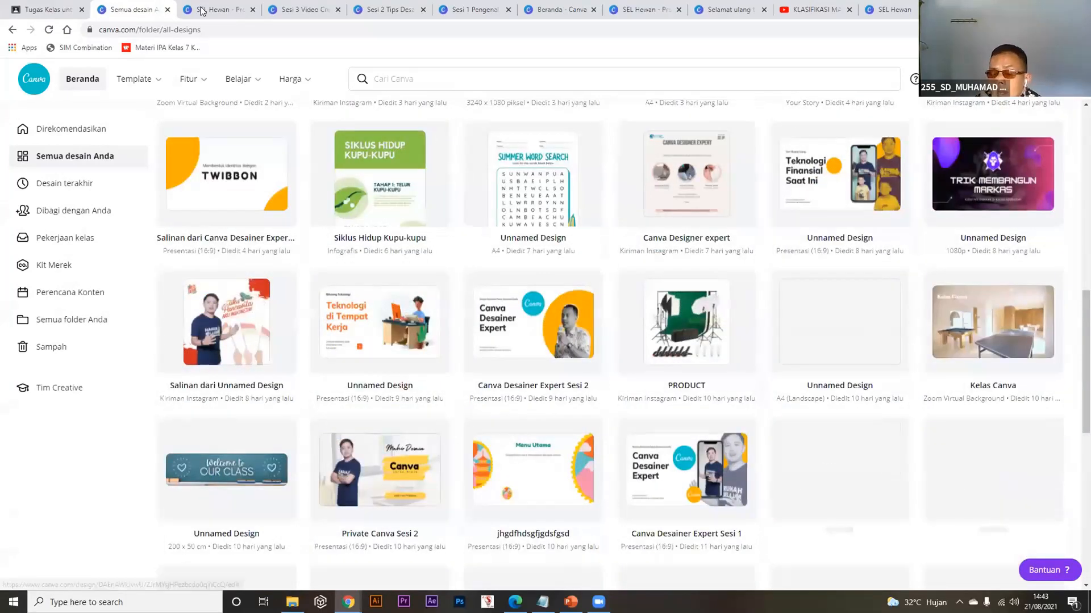
pyautogui.scroll(-3, 264, 514)
pyautogui.scroll(4, 268, 531)
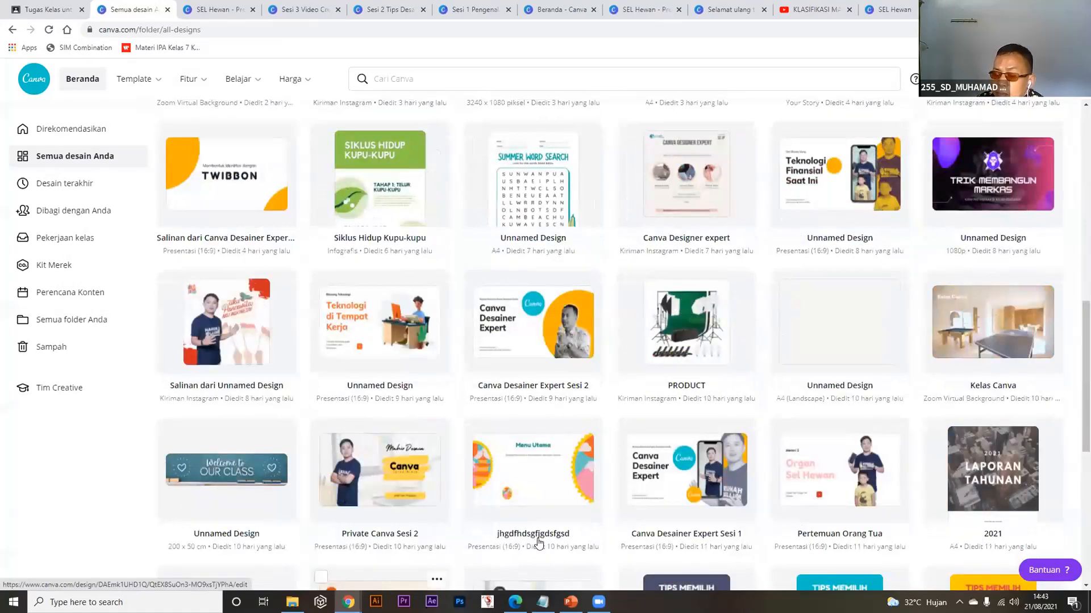
pyautogui.hotkey('ctrl', 'Tab')
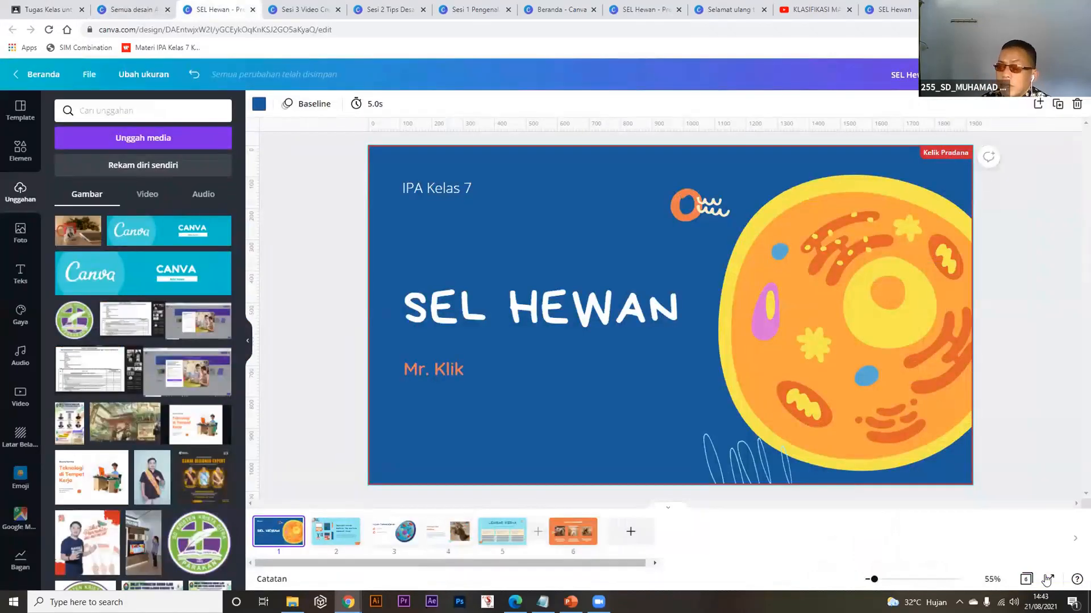
pyautogui.click(626, 532)
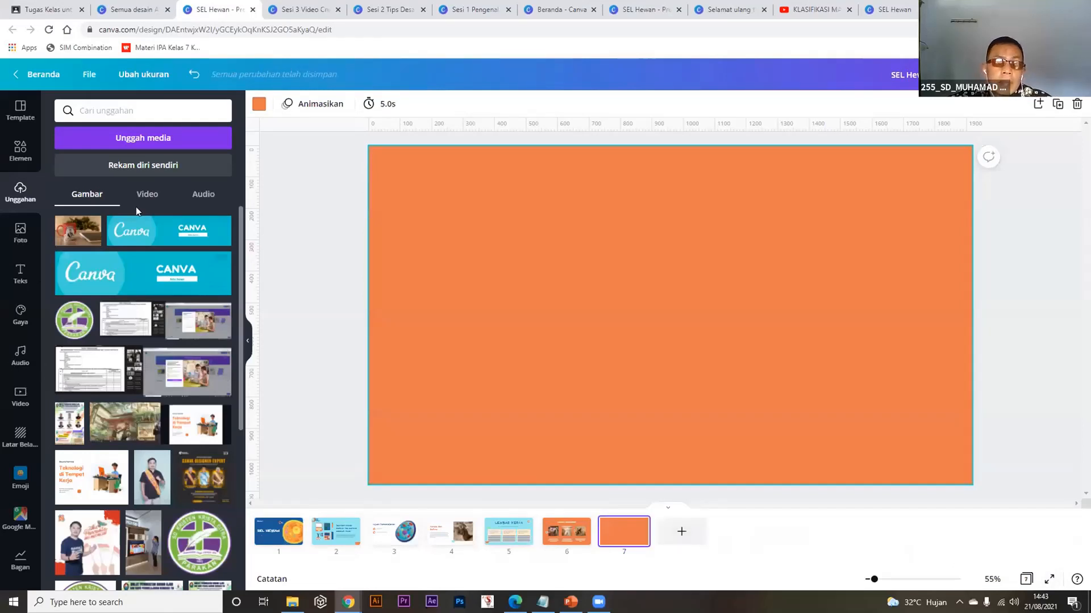
# Search stock videos for 'sel hewan' and place a cell video filling page 7.
pyautogui.click(139, 105)
pyautogui.write('s')
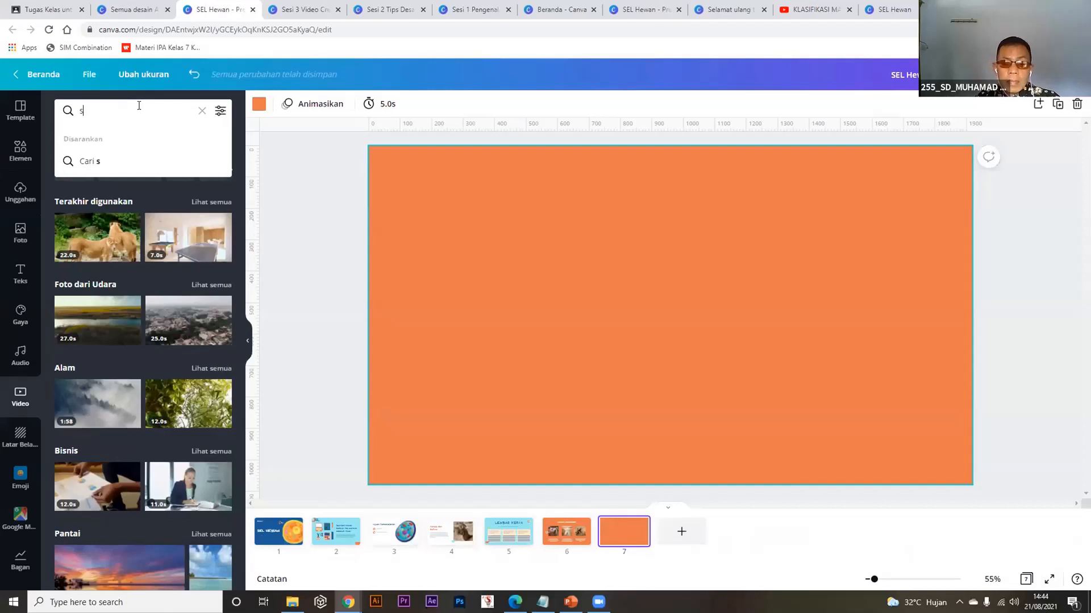
pyautogui.write('el h')
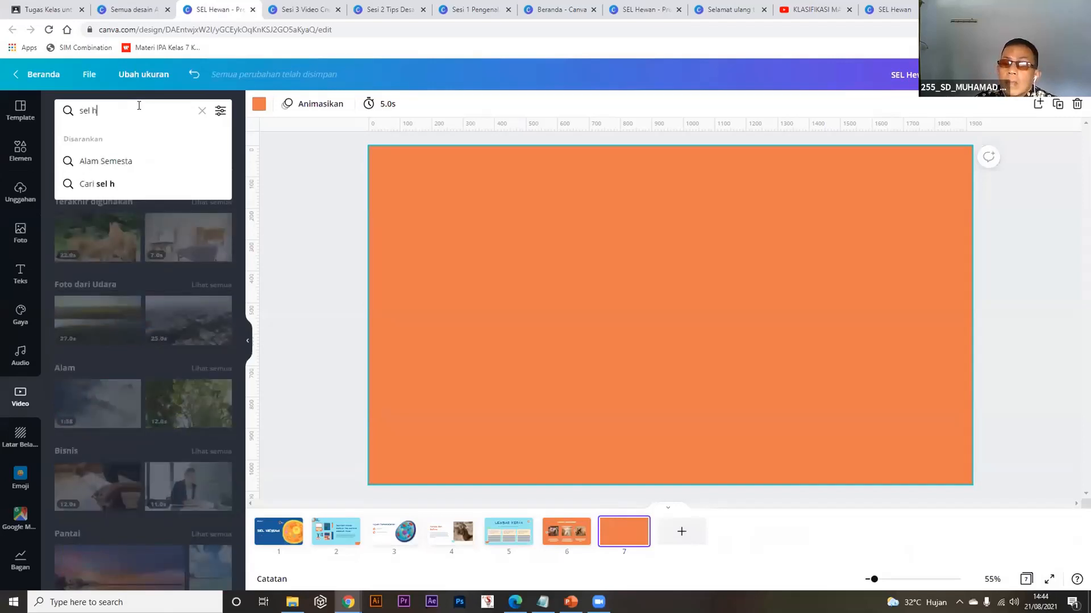
pyautogui.write('ewan')
pyautogui.press('Return')
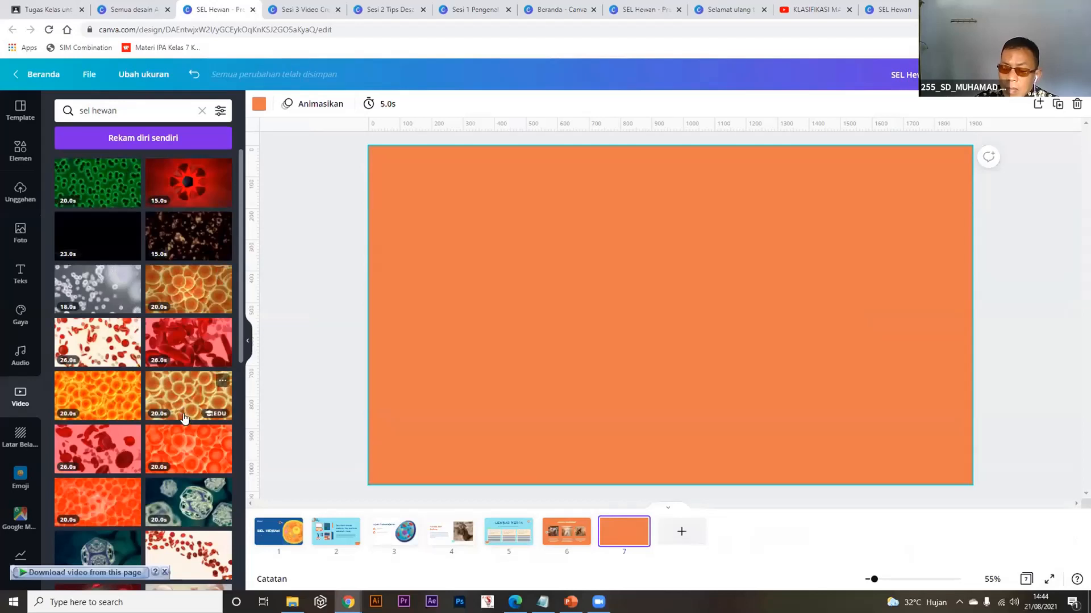
pyautogui.moveTo(188, 503); pyautogui.dragTo(506, 257)
pyautogui.moveTo(845, 417); pyautogui.dragTo(828, 411)
pyautogui.moveTo(852, 417); pyautogui.dragTo(969, 484)
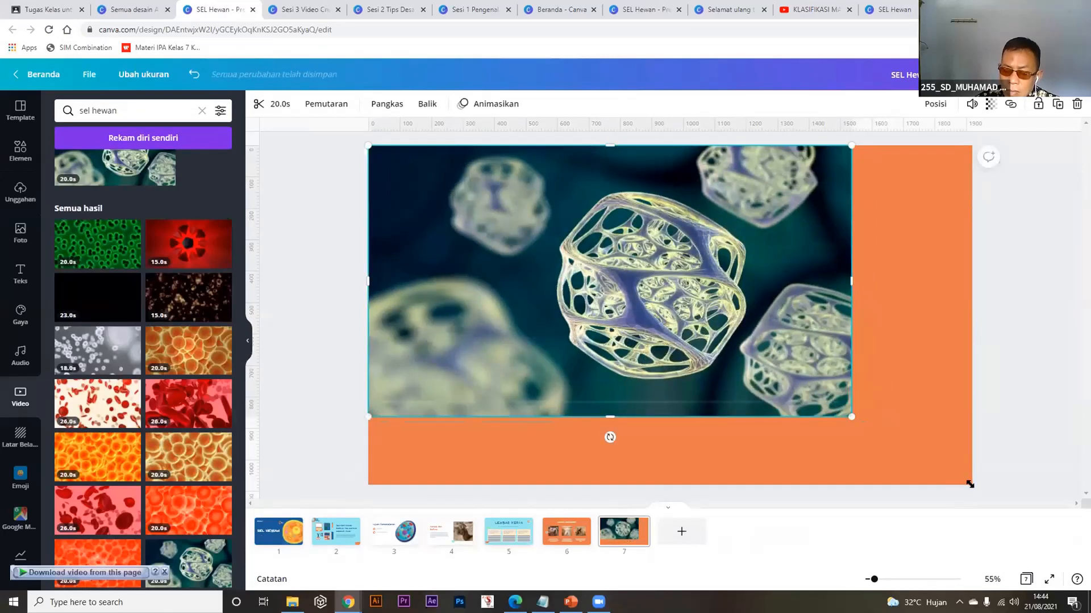
# Set the video to loop (Putar ulang video) and start the full-screen presentation.
pyautogui.click(327, 105)
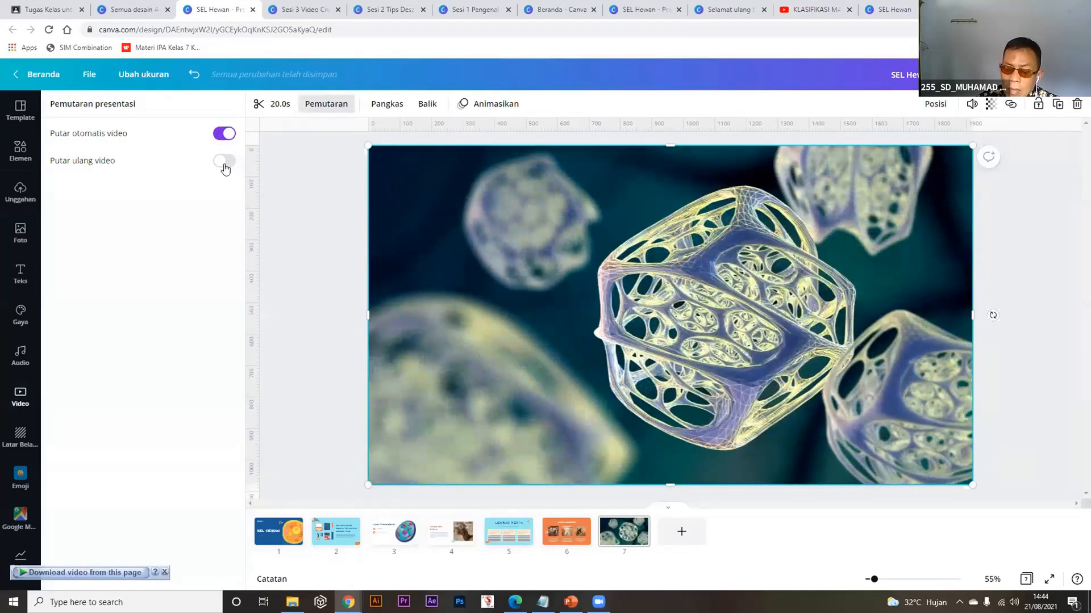
pyautogui.click(224, 162)
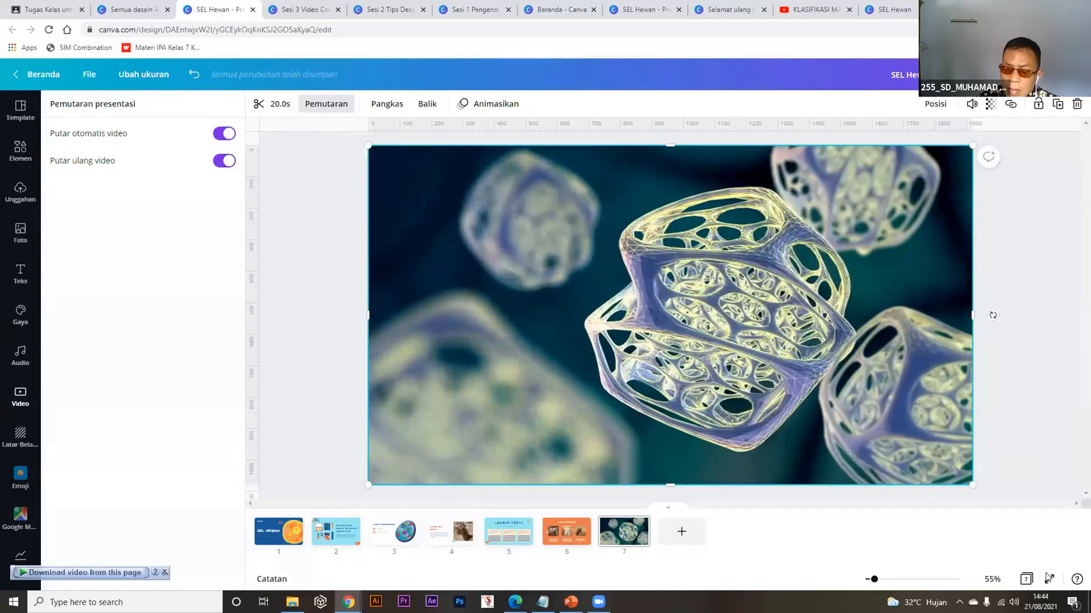
pyautogui.click(1045, 577)
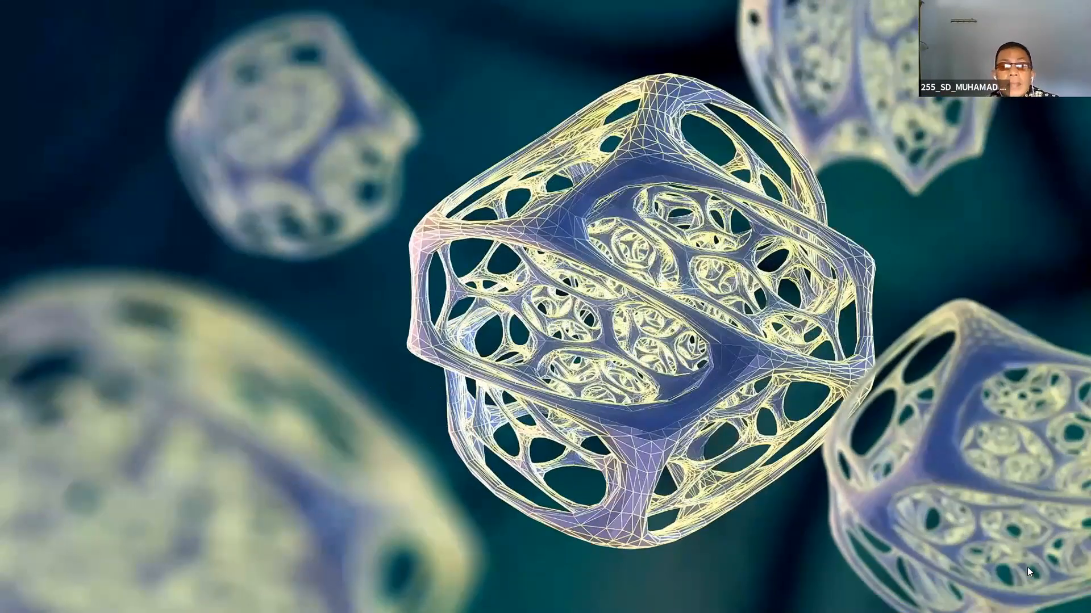
# Pause and resume the cell video on slide 7, then leave full-screen mode.
pyautogui.click(1028, 568)
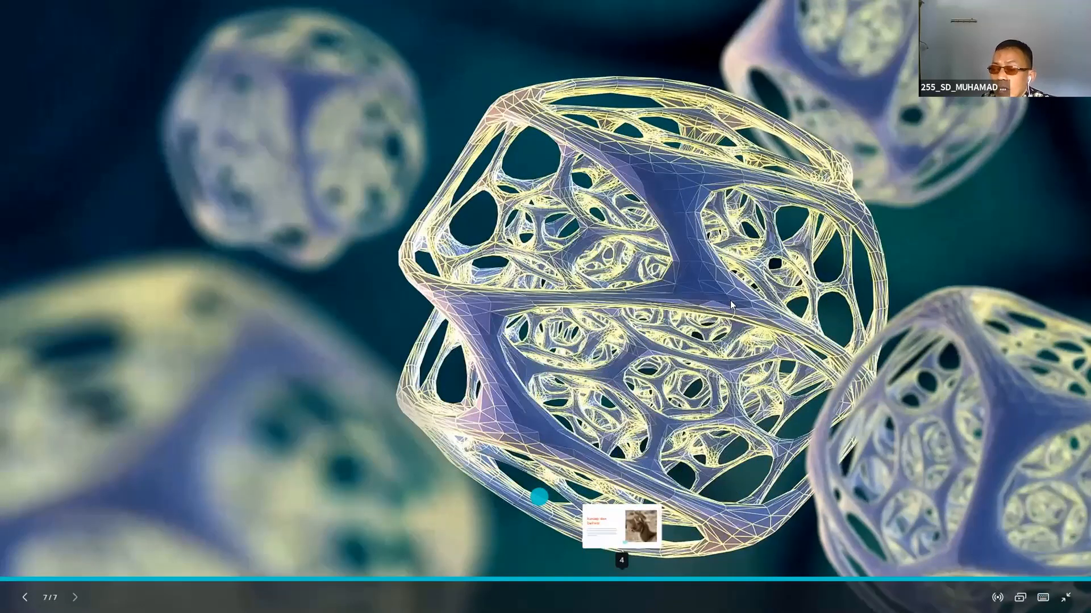
pyautogui.click(551, 327)
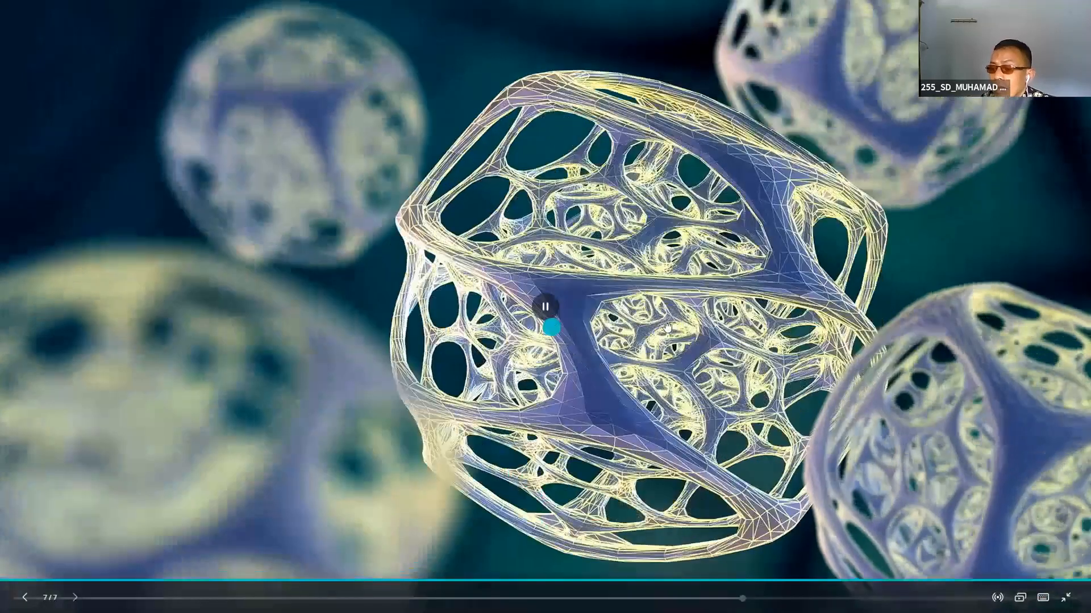
pyautogui.click(736, 298)
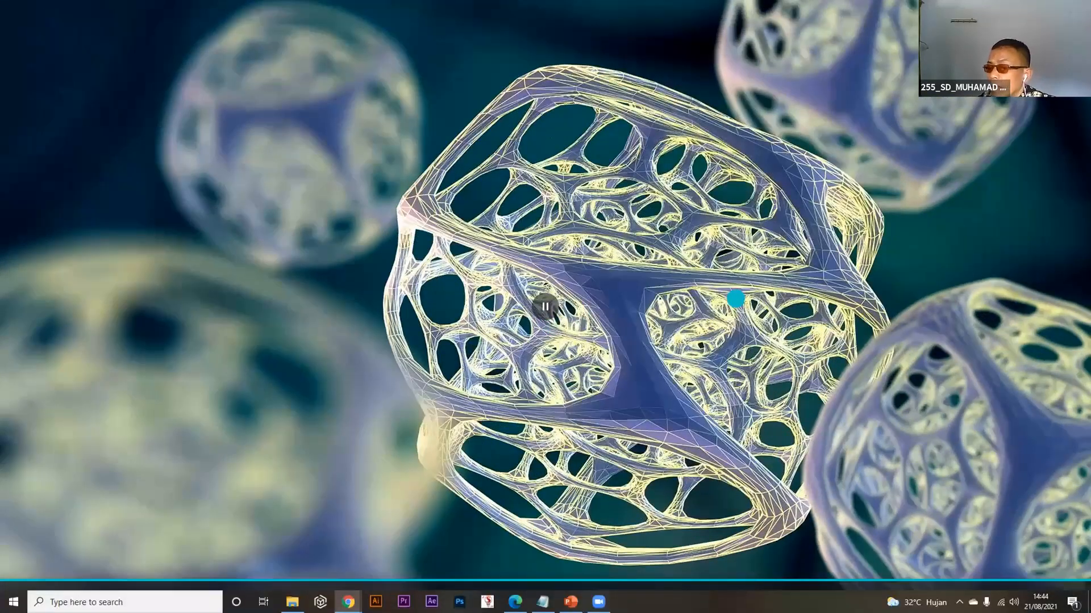
pyautogui.press('Escape')
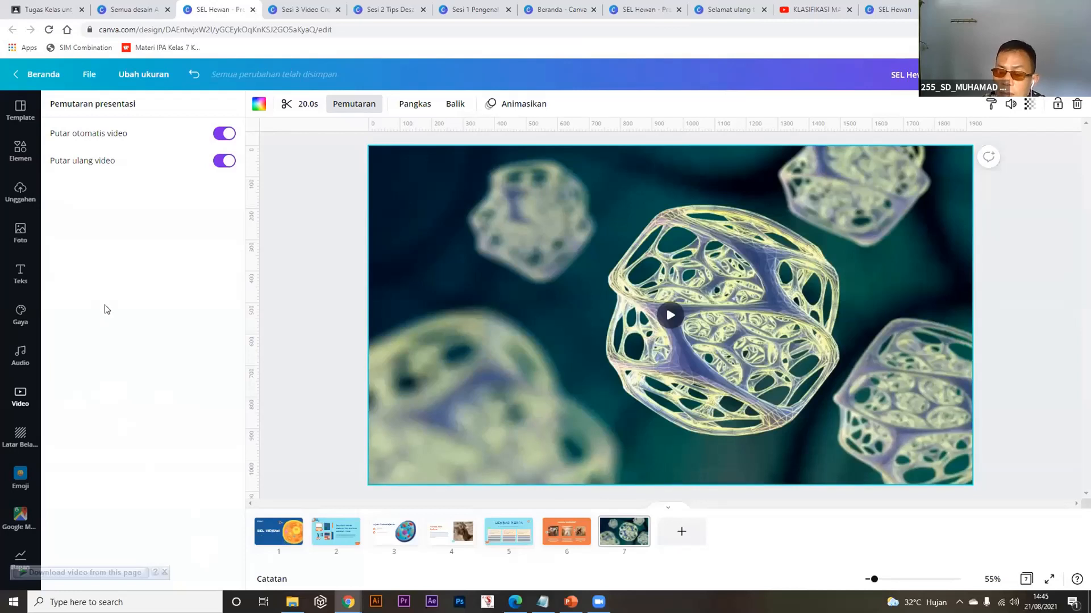
# Dismiss the download prompt and bring up the Audio track library.
pyautogui.click(165, 572)
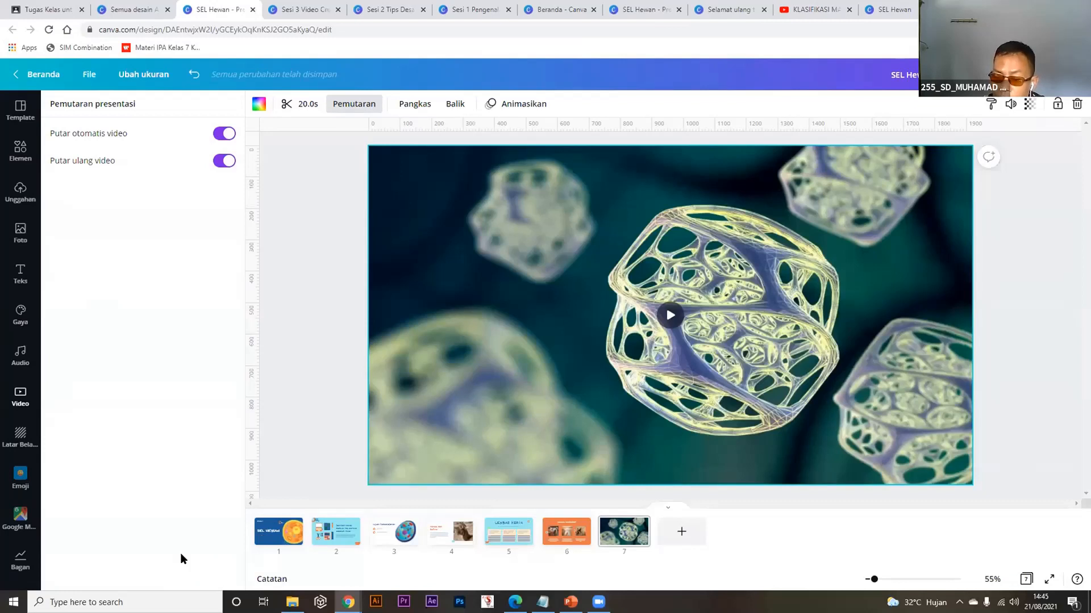
pyautogui.click(21, 353)
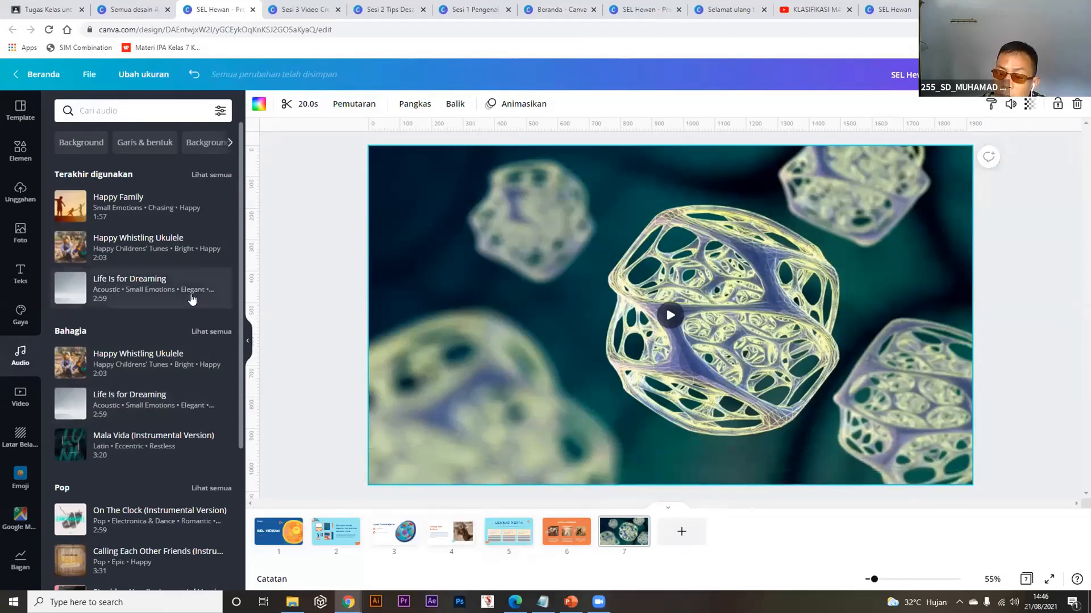
pyautogui.click(823, 6)
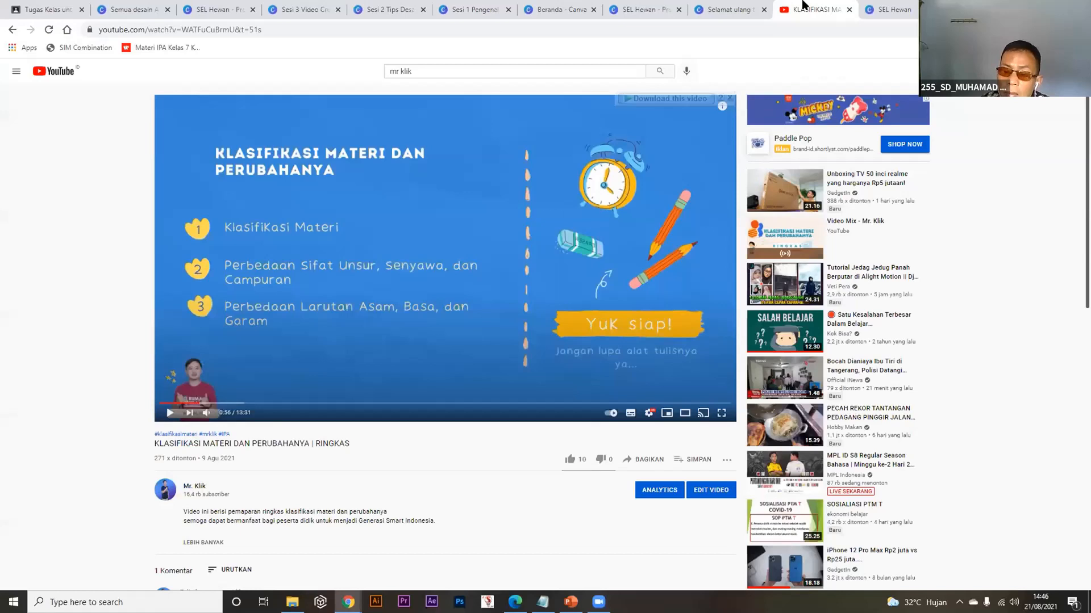
# Search YouTube for 'sound no copyright music'.
pyautogui.click(444, 69)
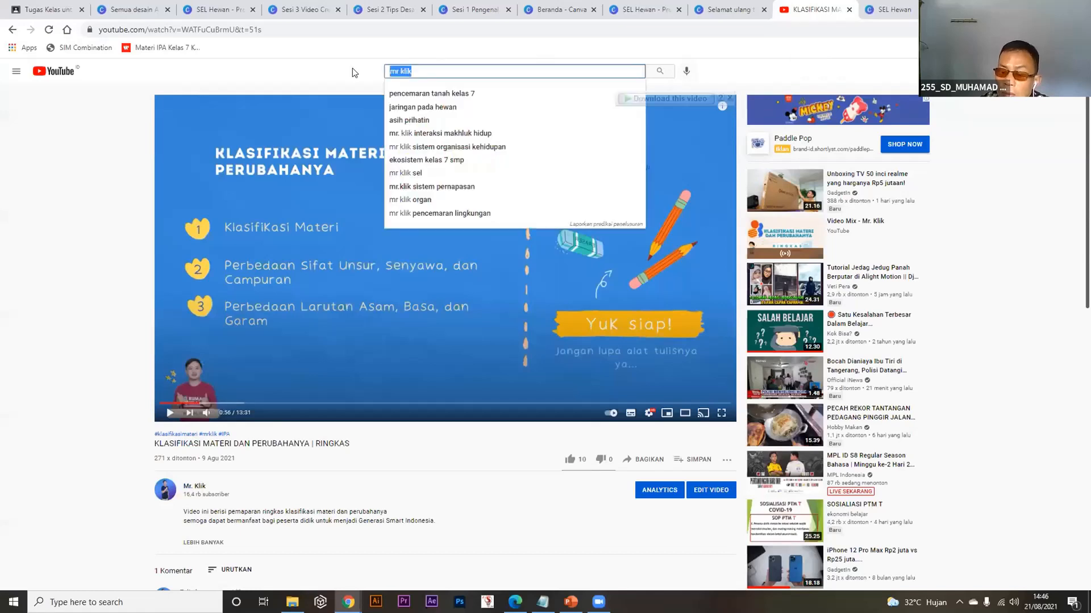
pyautogui.write('sou')
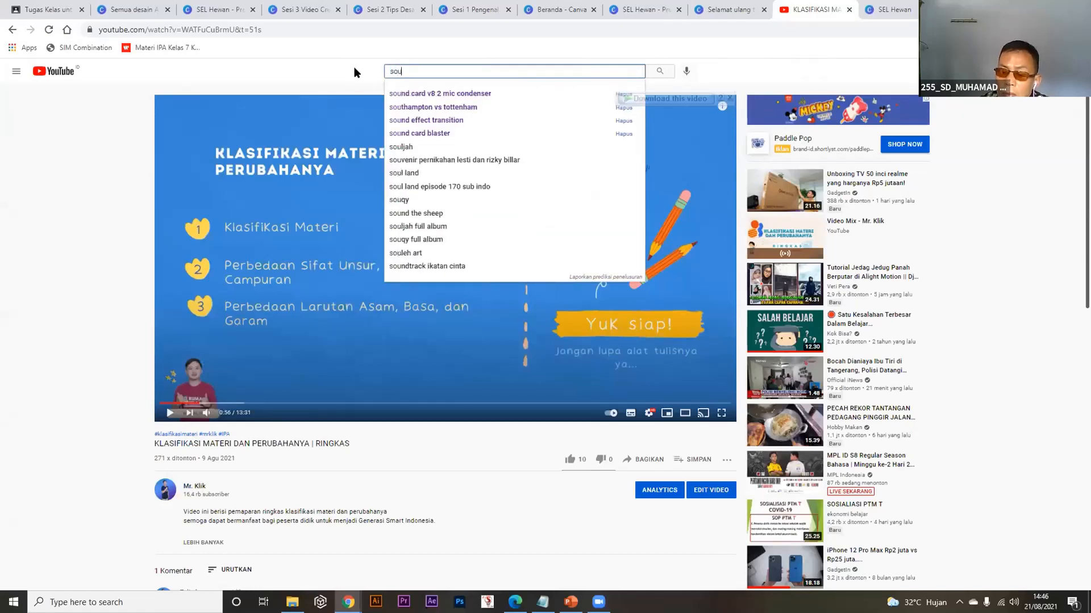
pyautogui.write('nd no co')
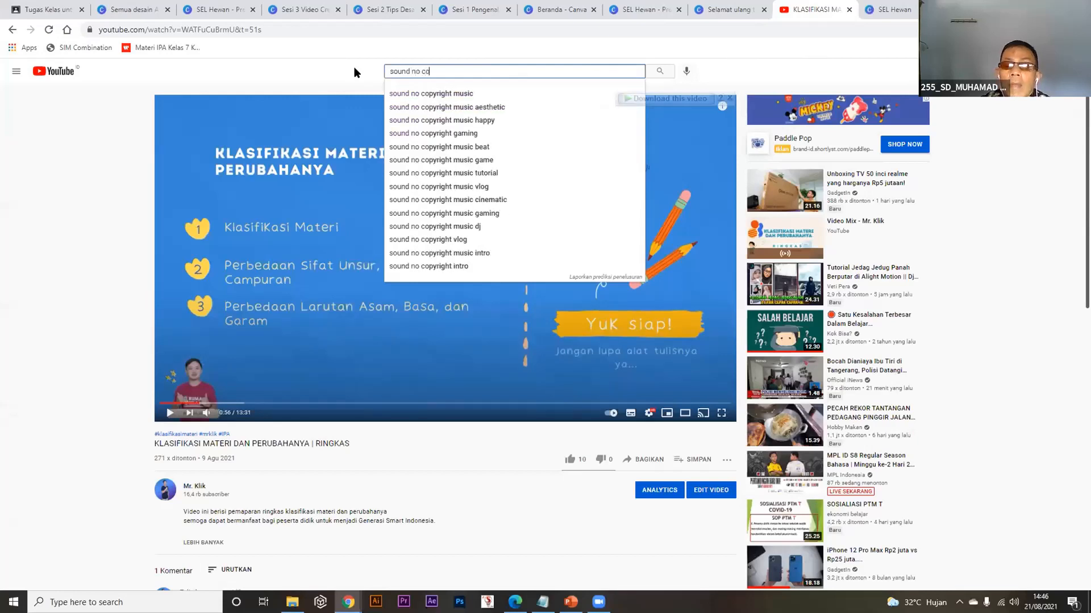
pyautogui.write('pyr')
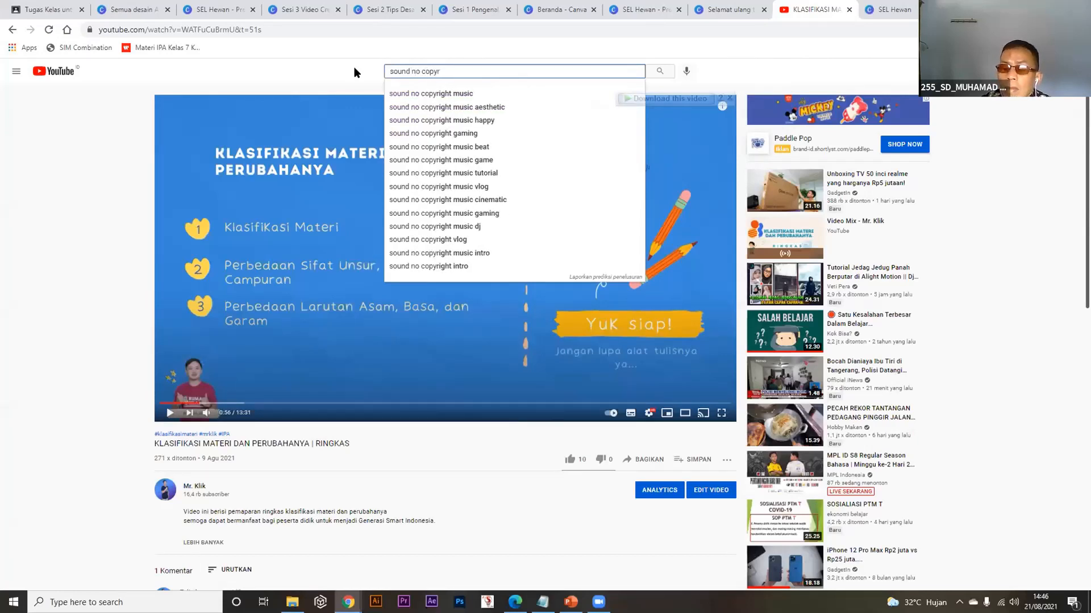
pyautogui.press('Down')
pyautogui.press('Return')
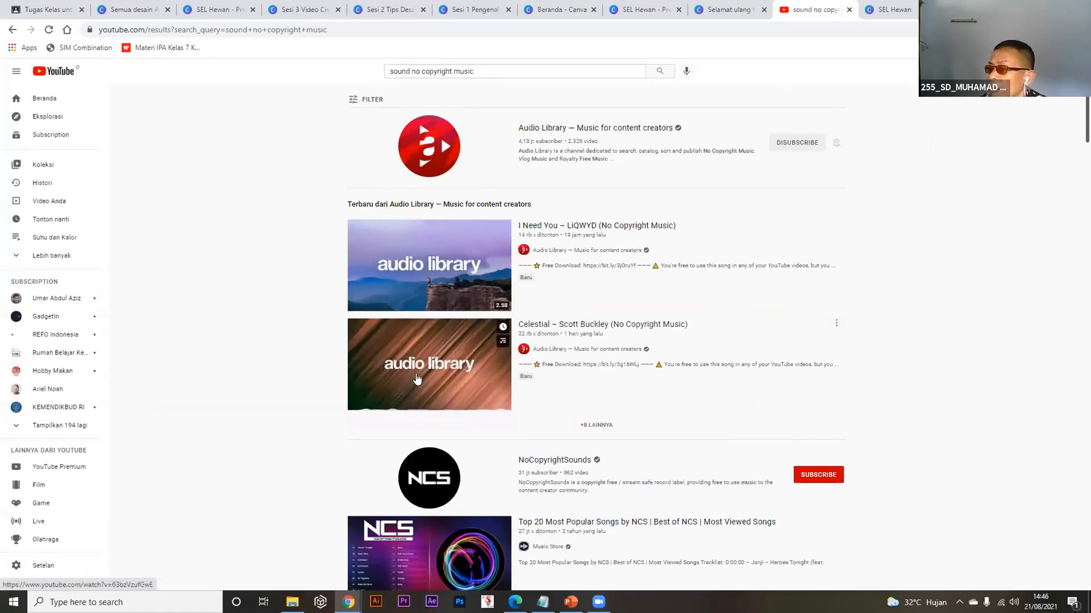
# Open the Audio Library channel and list its uploaded videos.
pyautogui.click(544, 132)
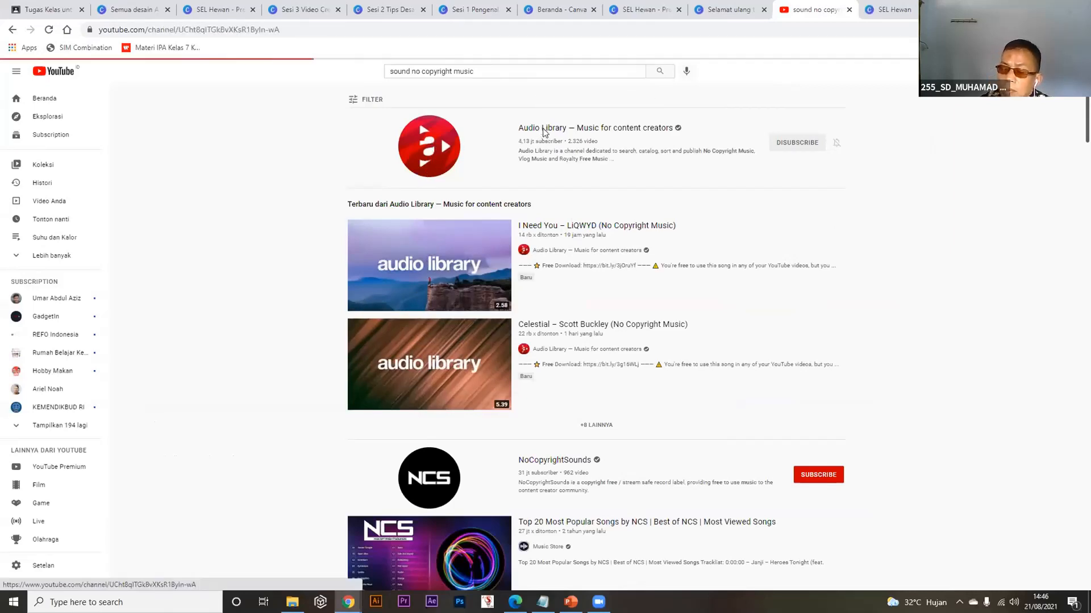
pyautogui.click(388, 300)
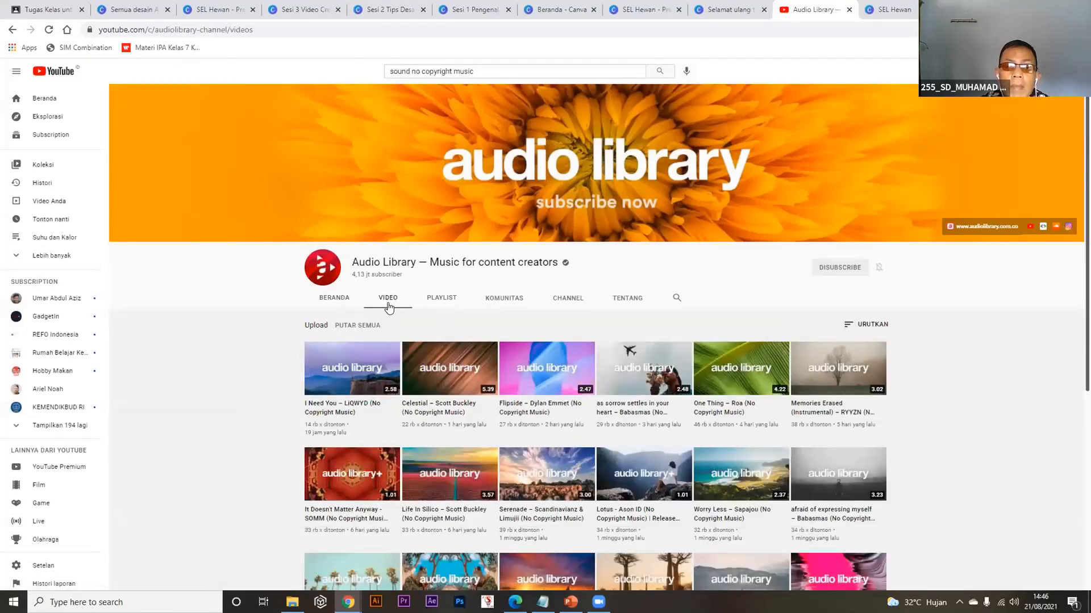
pyautogui.click(869, 8)
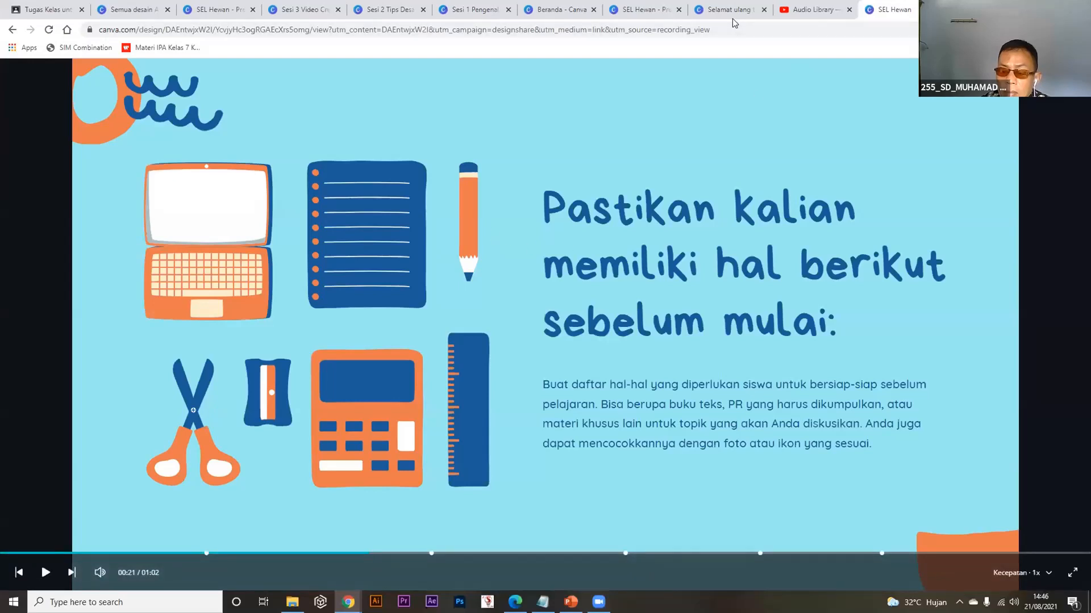
# Go back to the SEL Hewan editor and show the Audio track library.
pyautogui.click(642, 9)
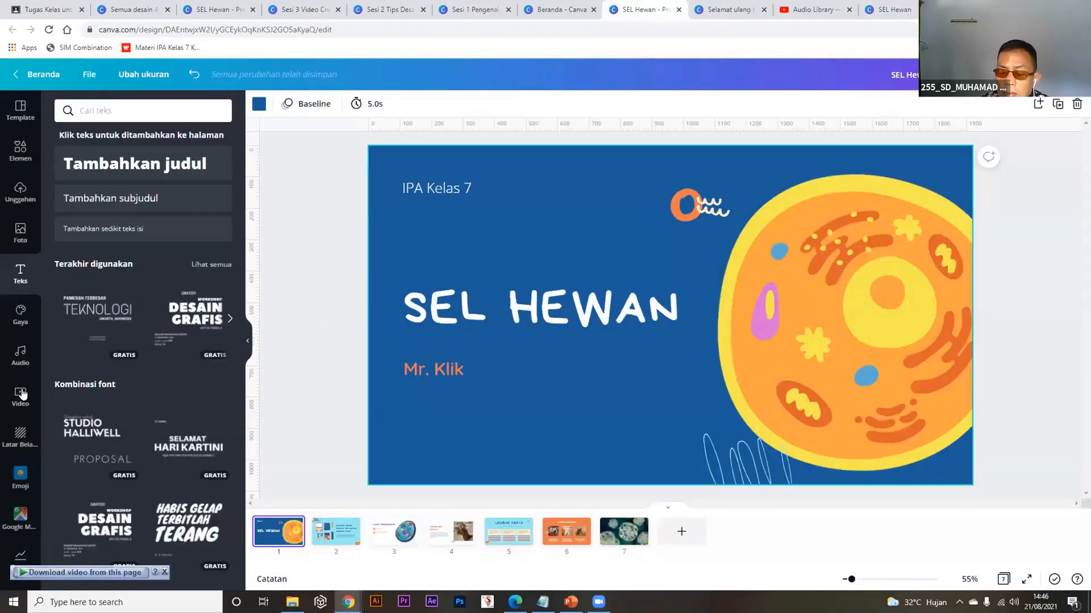
pyautogui.click(20, 358)
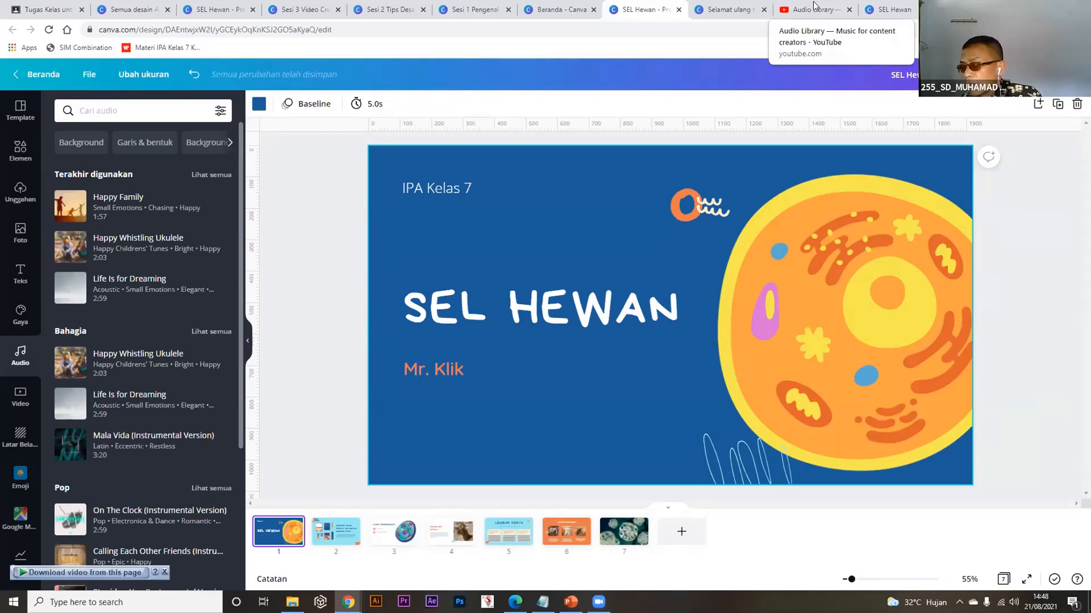
pyautogui.click(20, 148)
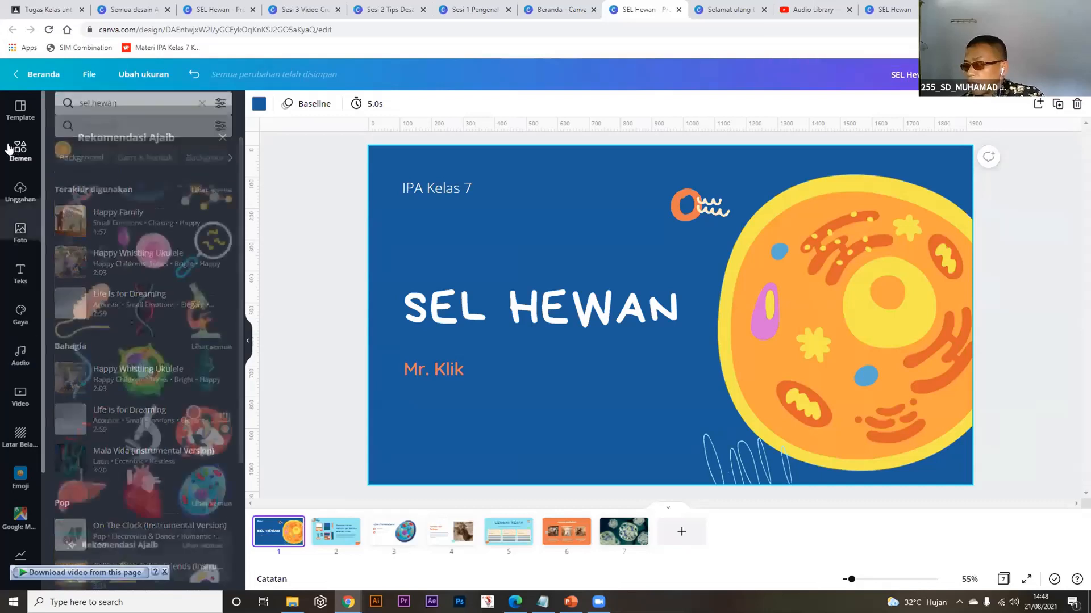
pyautogui.scroll(3, 111, 307)
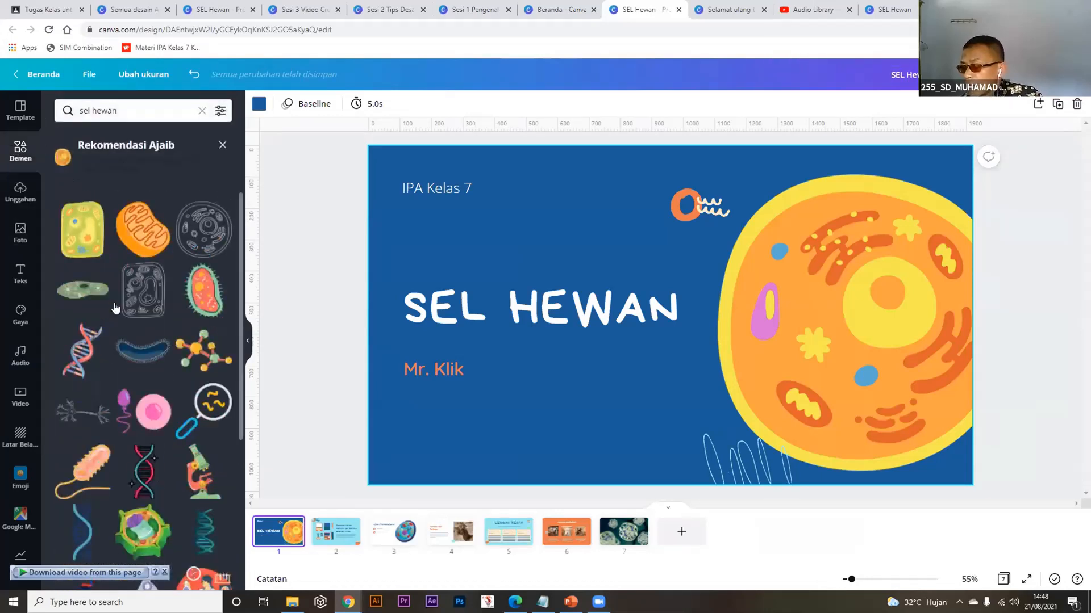
pyautogui.scroll(-4, 165, 275)
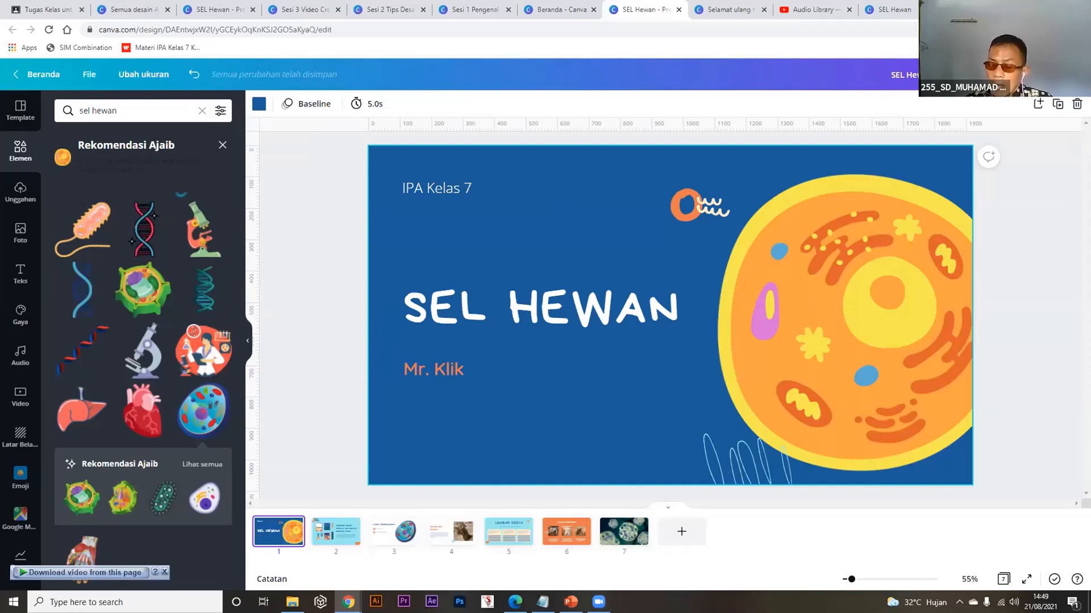
# Show all Alam stock videos, scroll through the clips, then deselect the title slide.
pyautogui.click(26, 398)
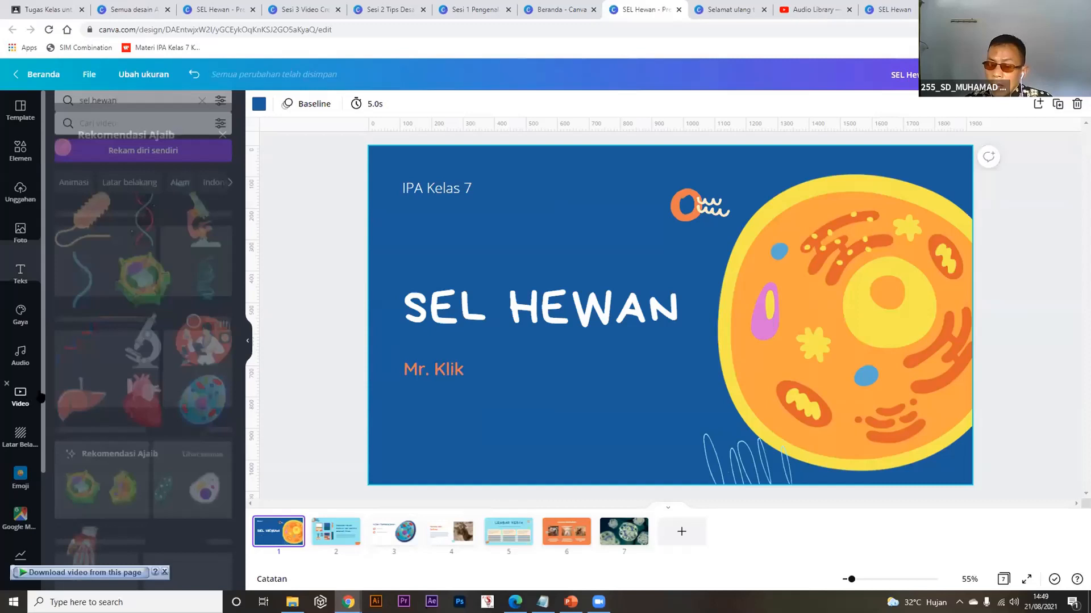
pyautogui.moveTo(163, 322)
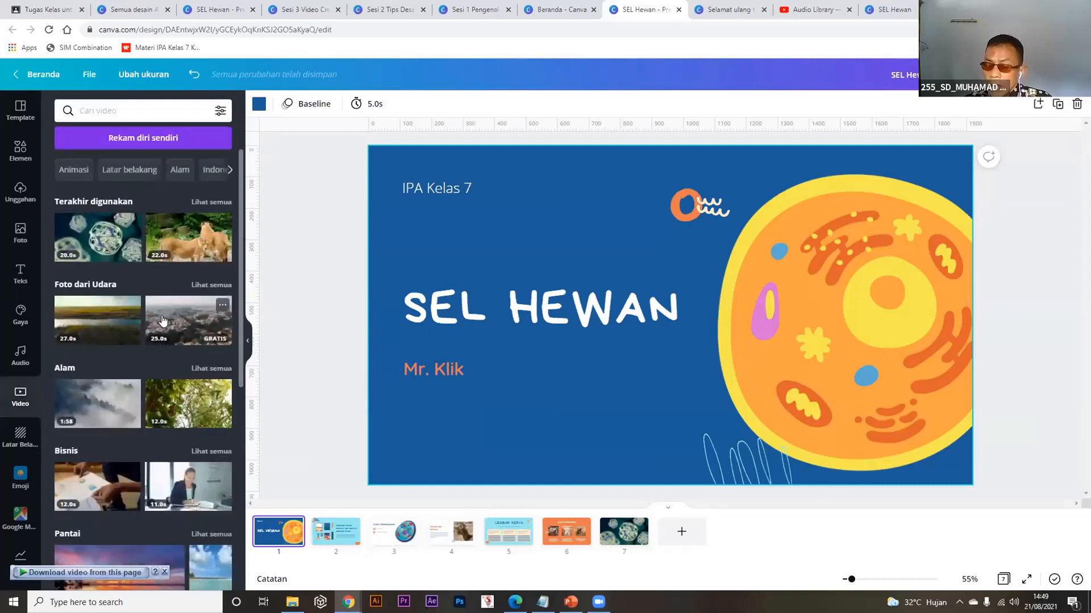
pyautogui.moveTo(161, 392)
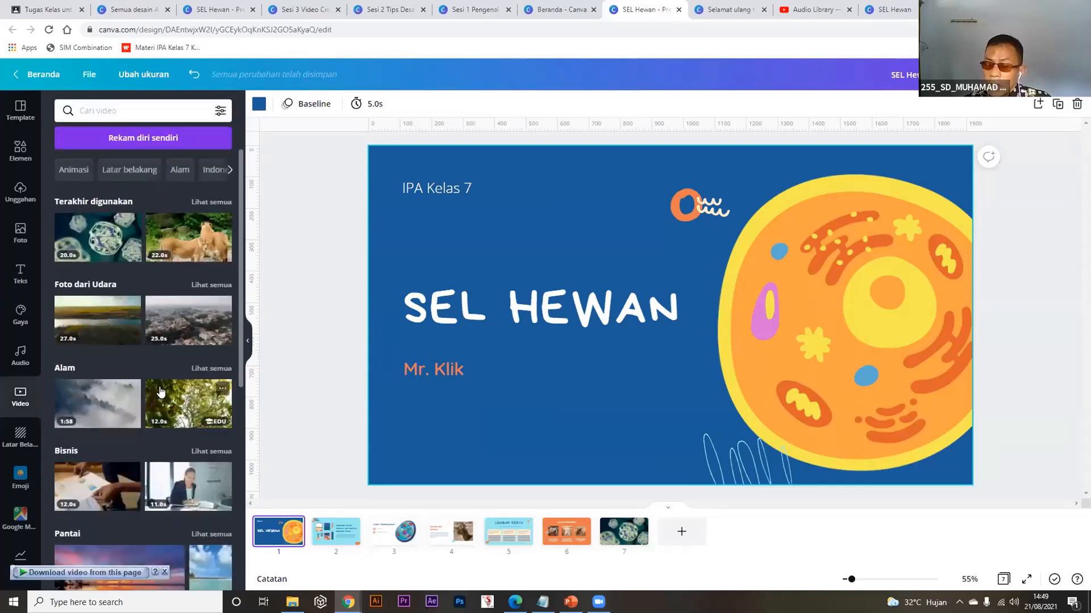
pyautogui.click(211, 368)
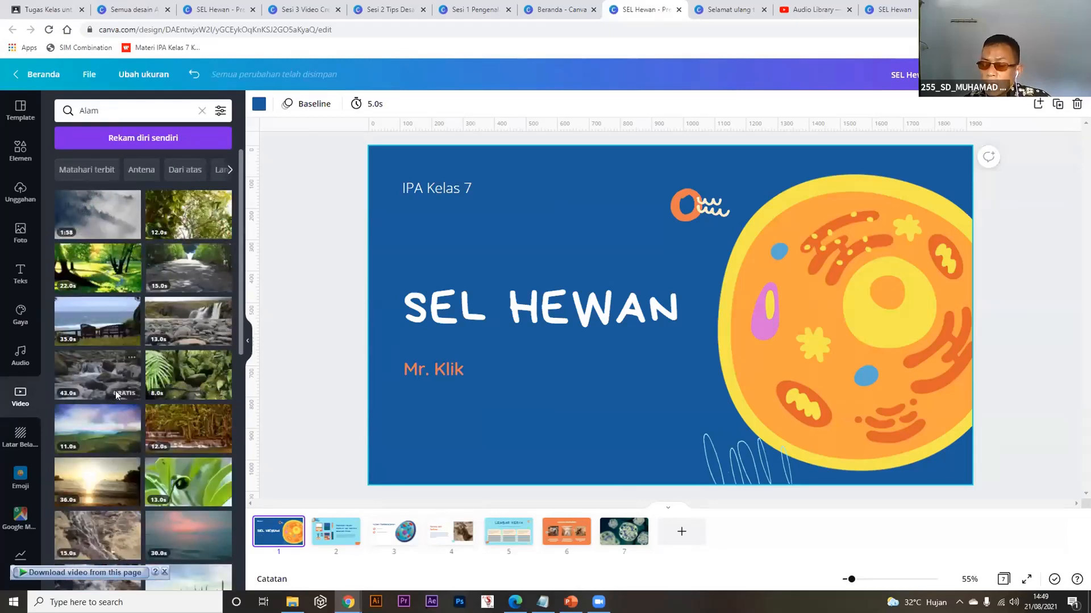
pyautogui.scroll(-3, 116, 392)
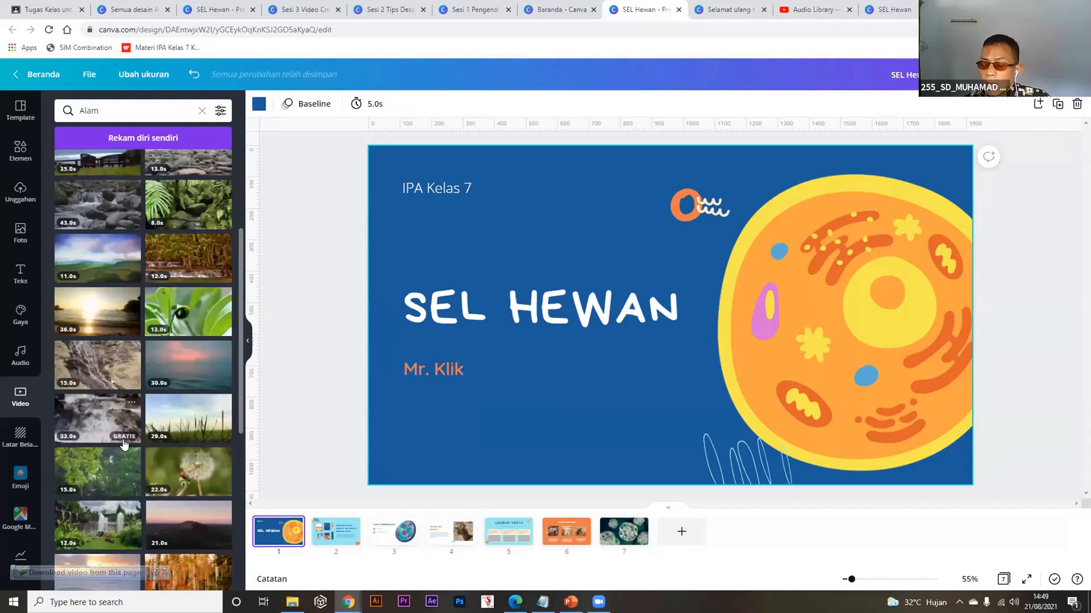
pyautogui.scroll(-2, 131, 430)
pyautogui.scroll(-3, 132, 430)
pyautogui.scroll(-3, 134, 427)
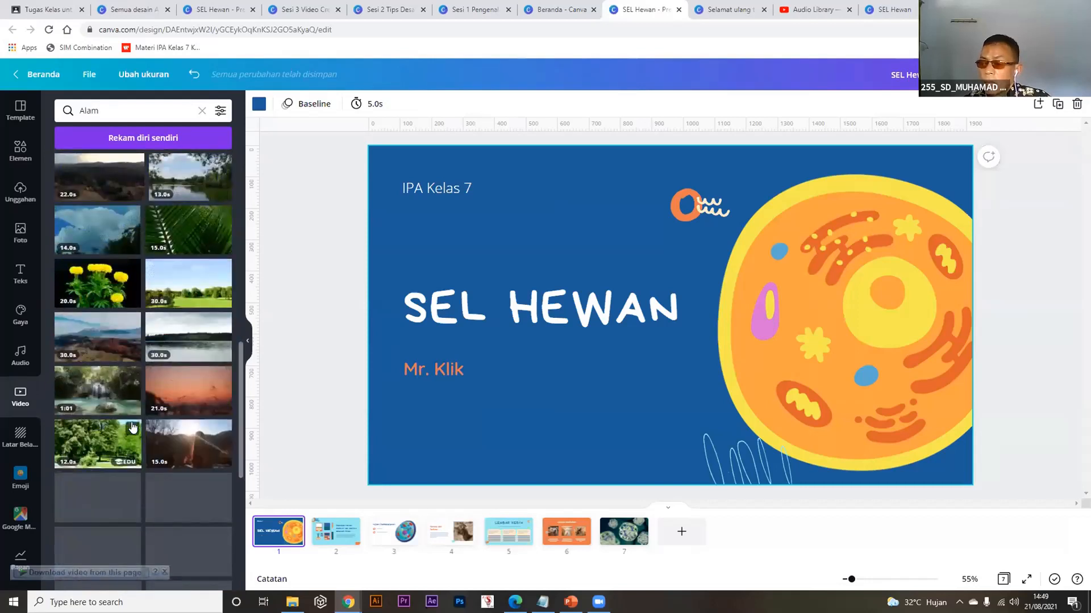
pyautogui.scroll(-2, 136, 423)
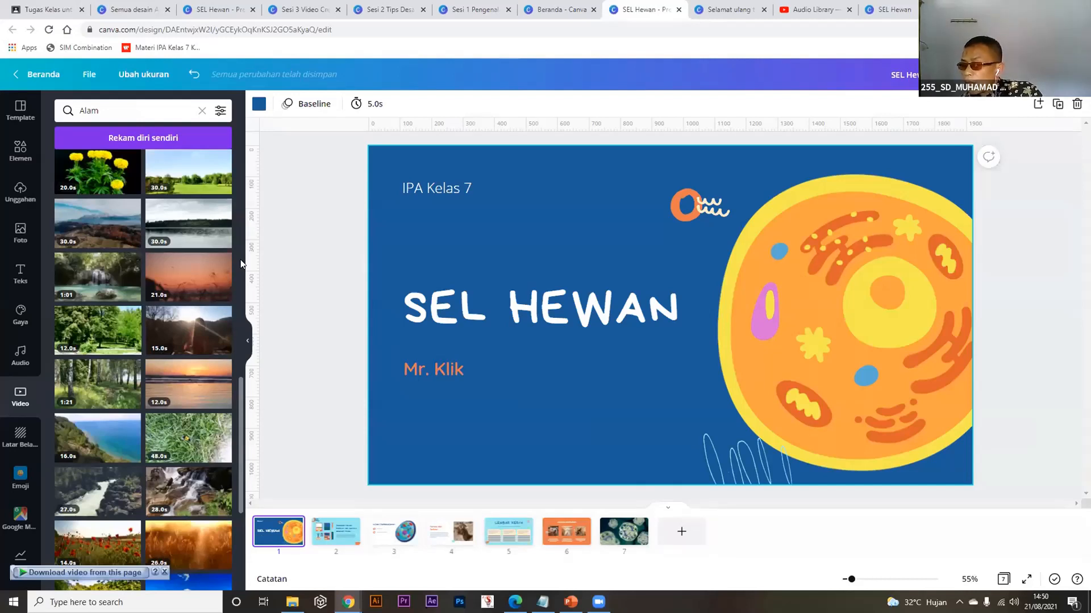
pyautogui.click(279, 250)
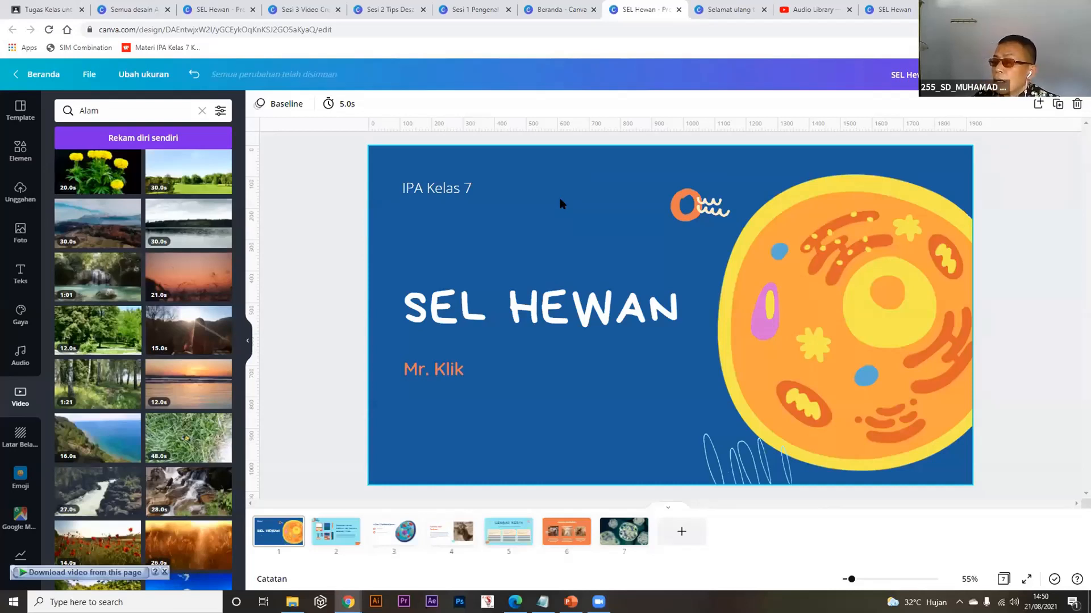
# Find 'rekam' in Share, open Tampilkan dan rekam, and delete the old recording.
pyautogui.click(1064, 80)
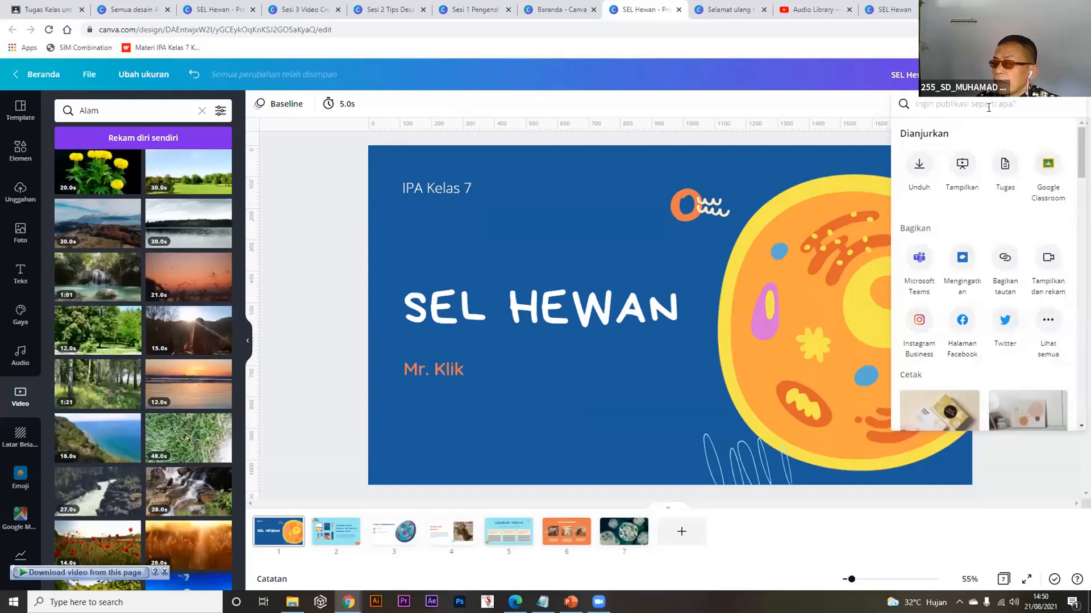
pyautogui.write('rekam')
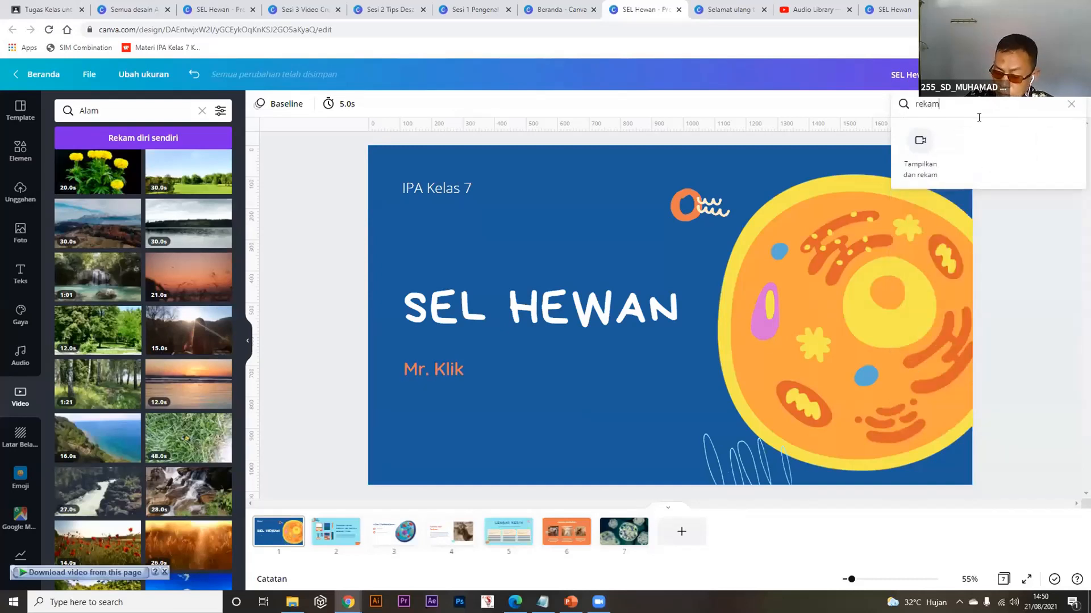
pyautogui.click(921, 141)
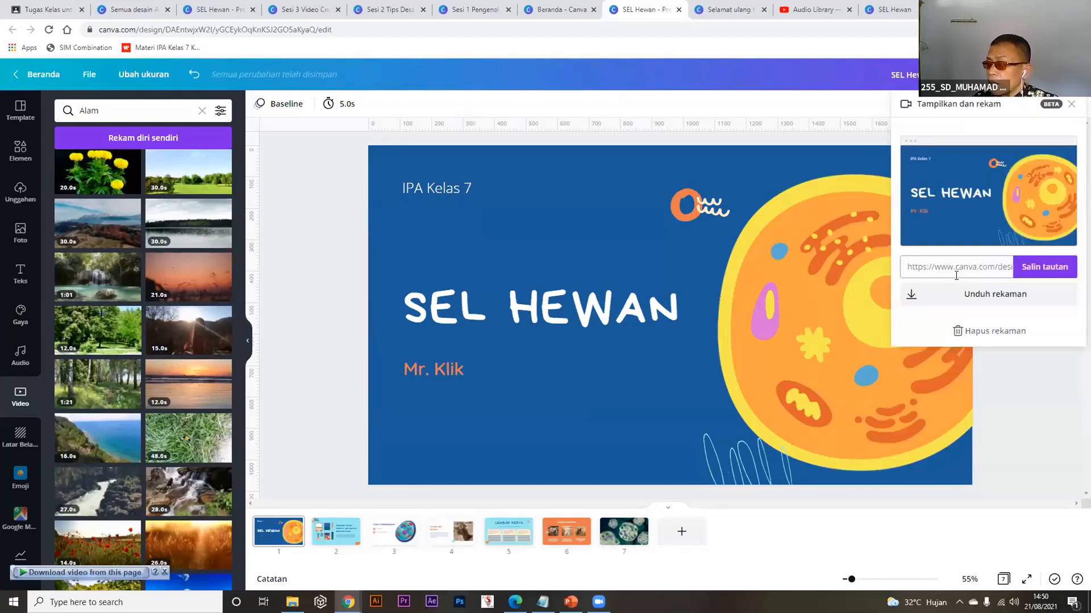
pyautogui.click(970, 334)
pyautogui.click(597, 105)
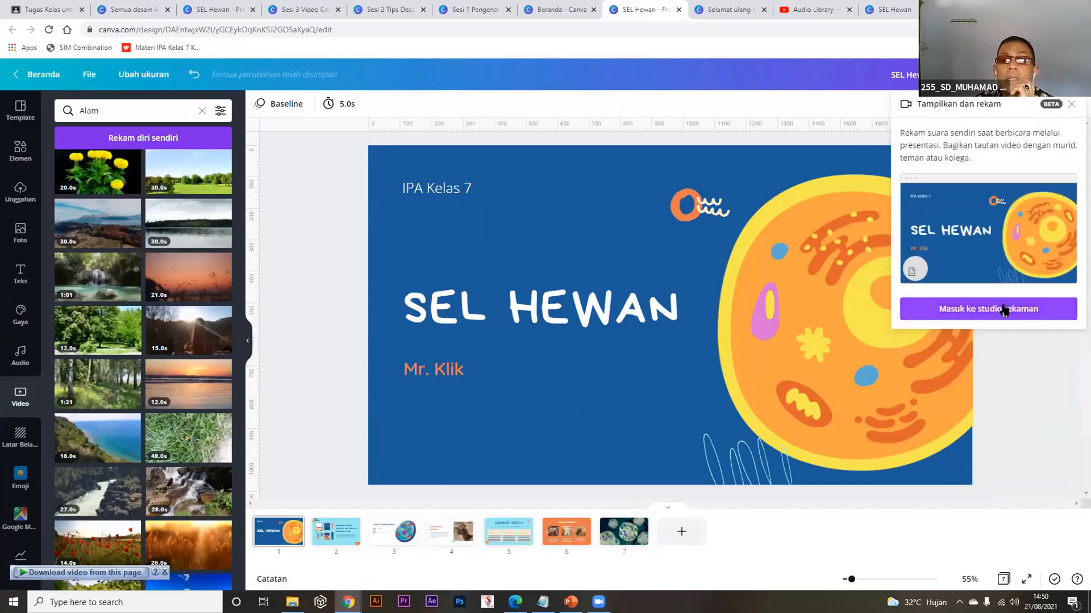
# Enter the recording studio via 'Masuk ke studio rekaman'.
pyautogui.click(971, 309)
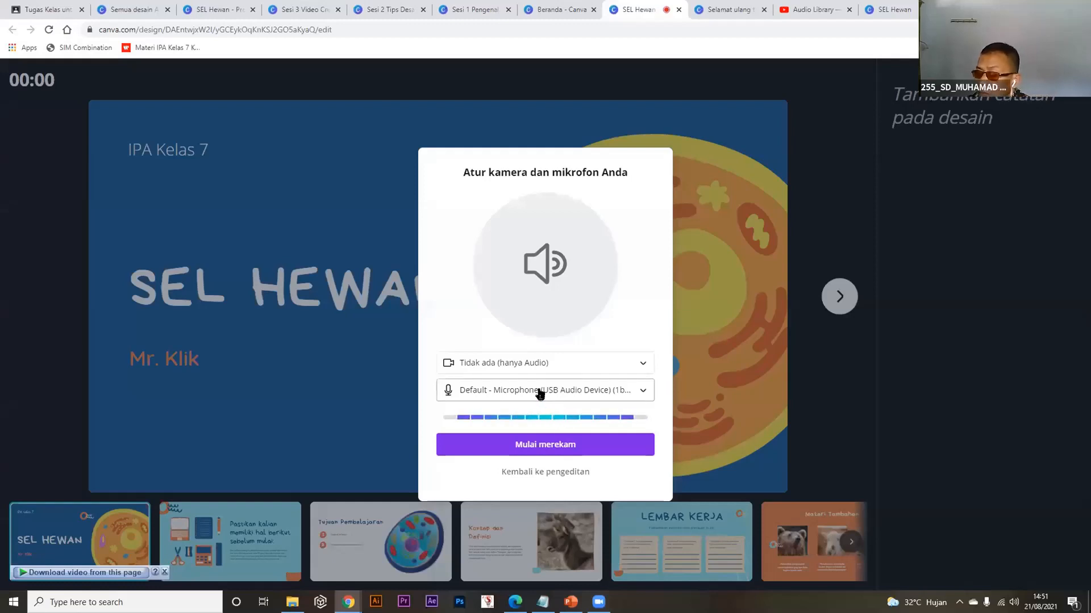
# Record a 33-second narrated run-through, advancing to the Tujuan Pembelajaran slide, then end the recording.
pyautogui.click(538, 447)
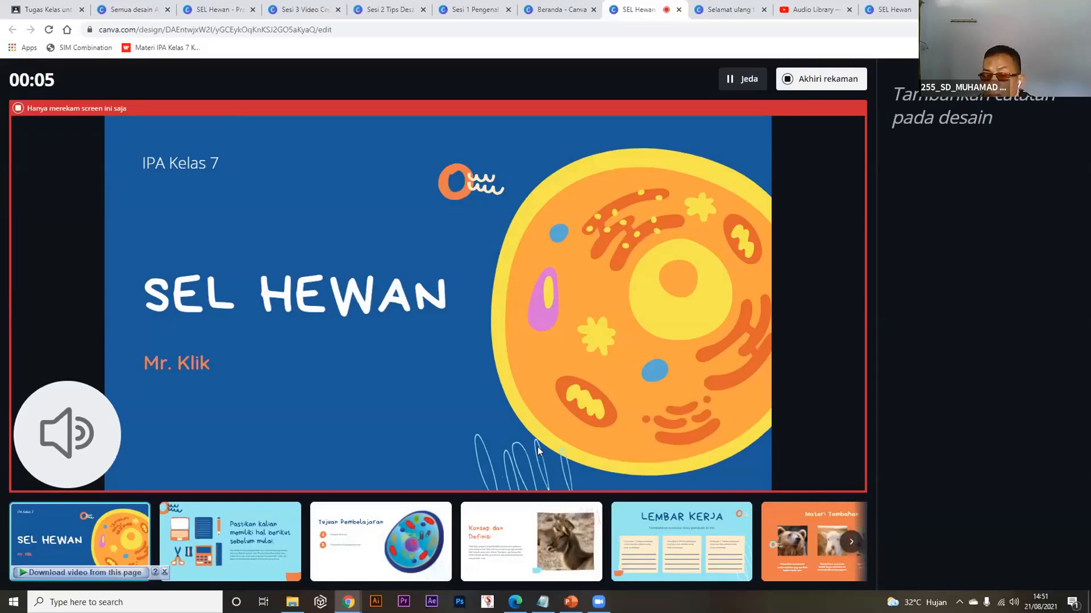
pyautogui.press('Right')
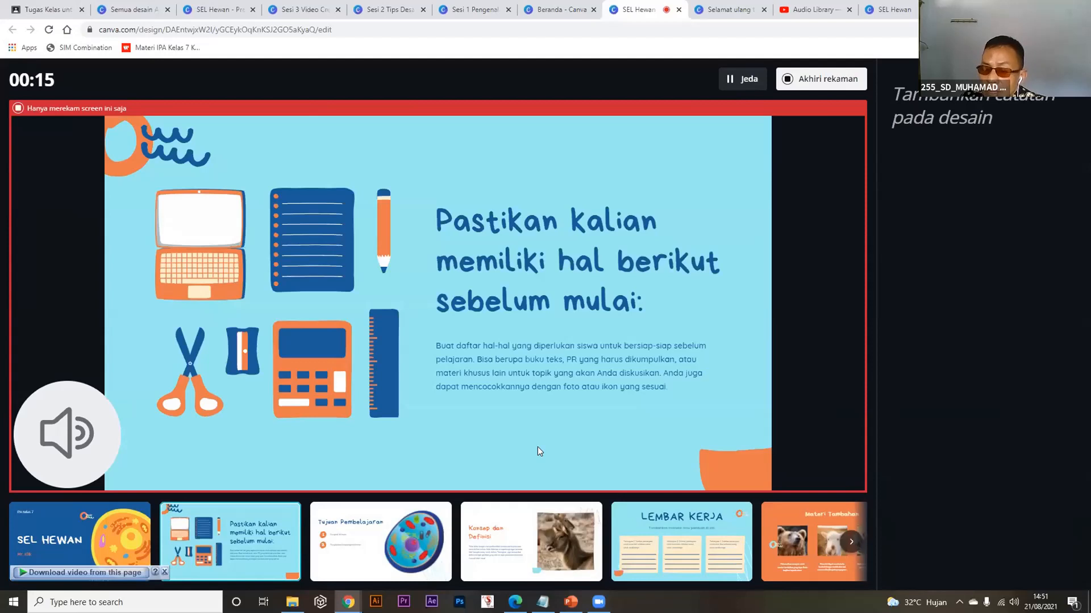
pyautogui.press('Right')
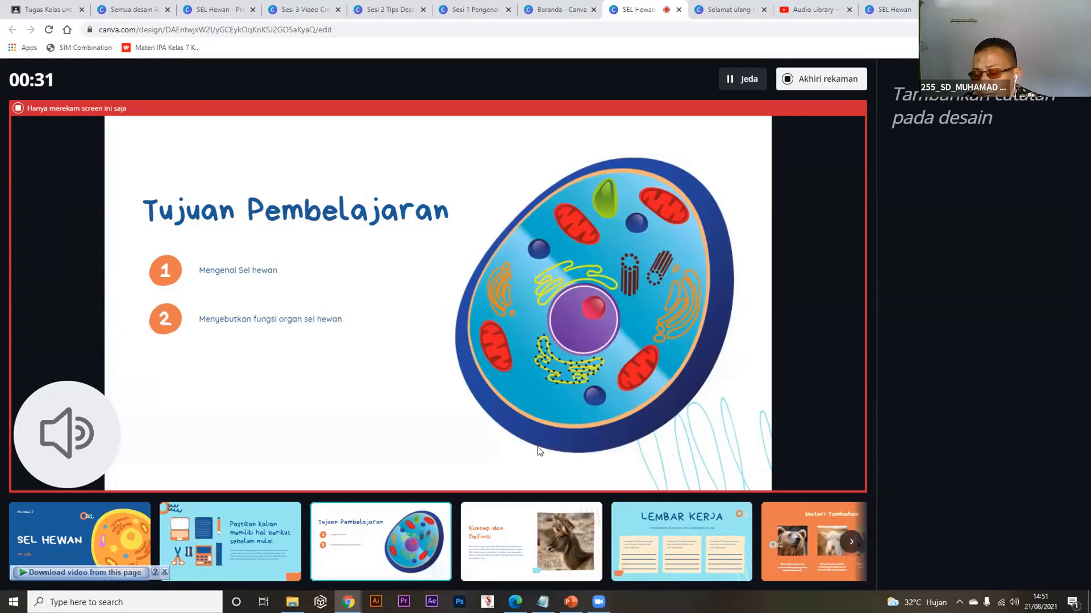
pyautogui.click(826, 77)
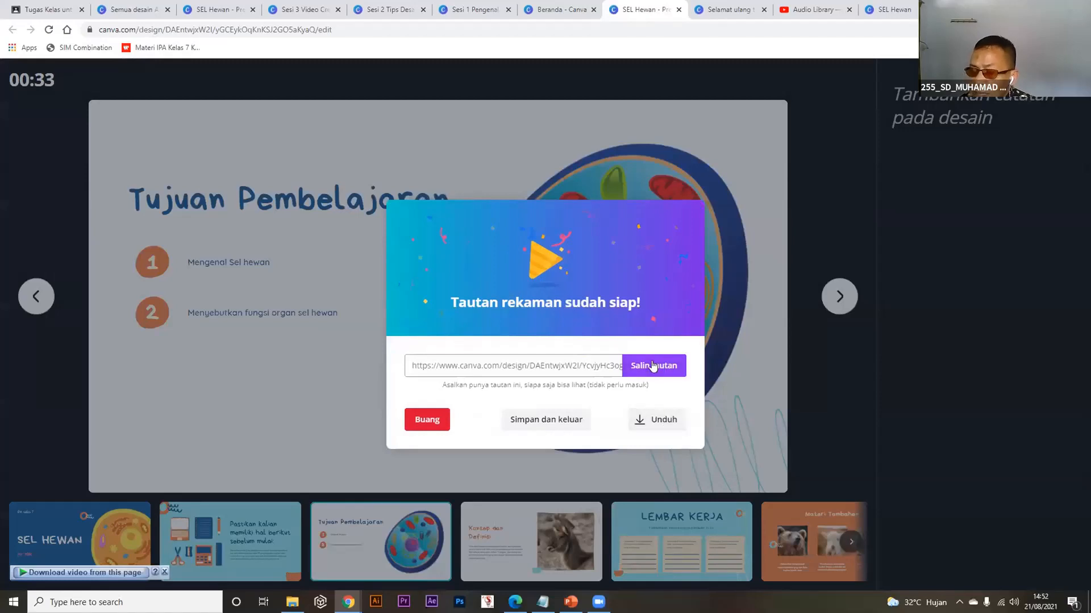
# Download the finished SEL Hewan recording as a Video MP4 file.
pyautogui.click(640, 423)
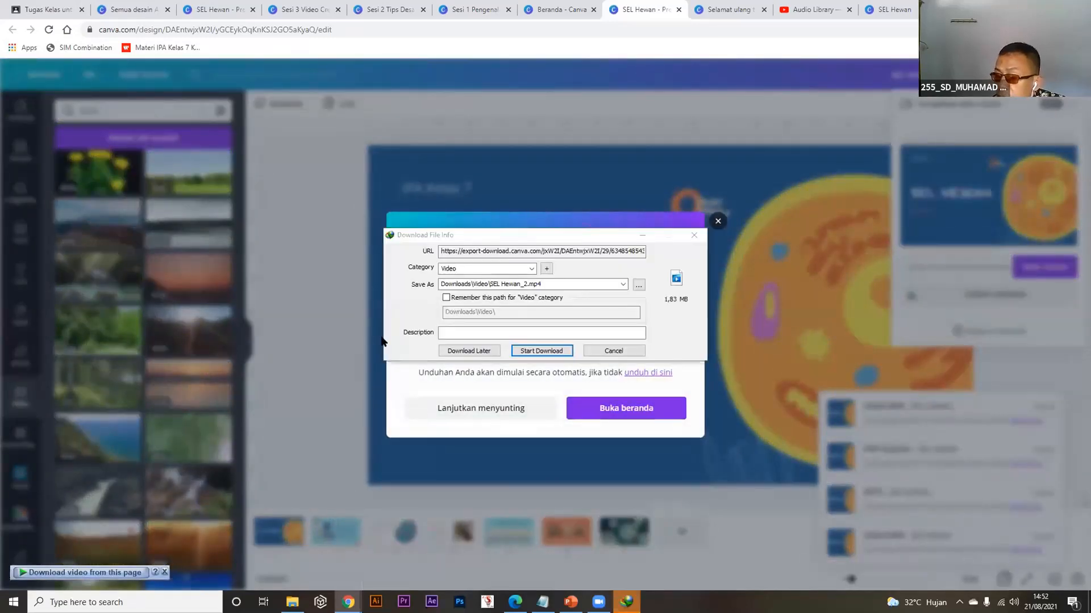
# Download SEL Hewan_2.mp4 (1.83 MB) into Downloads\Video and open it for playback.
pyautogui.click(541, 351)
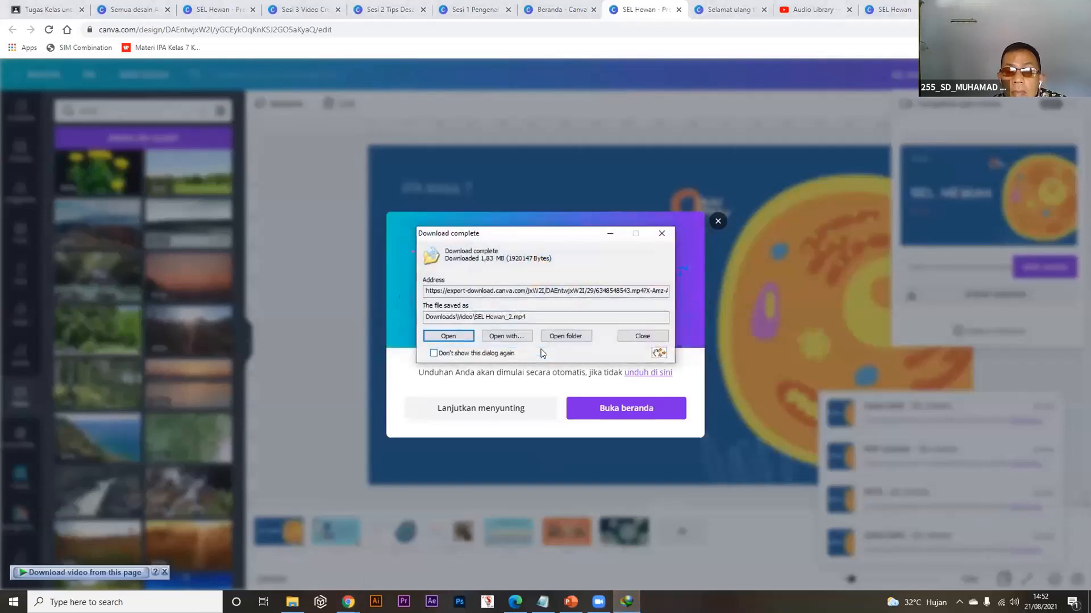
pyautogui.click(446, 336)
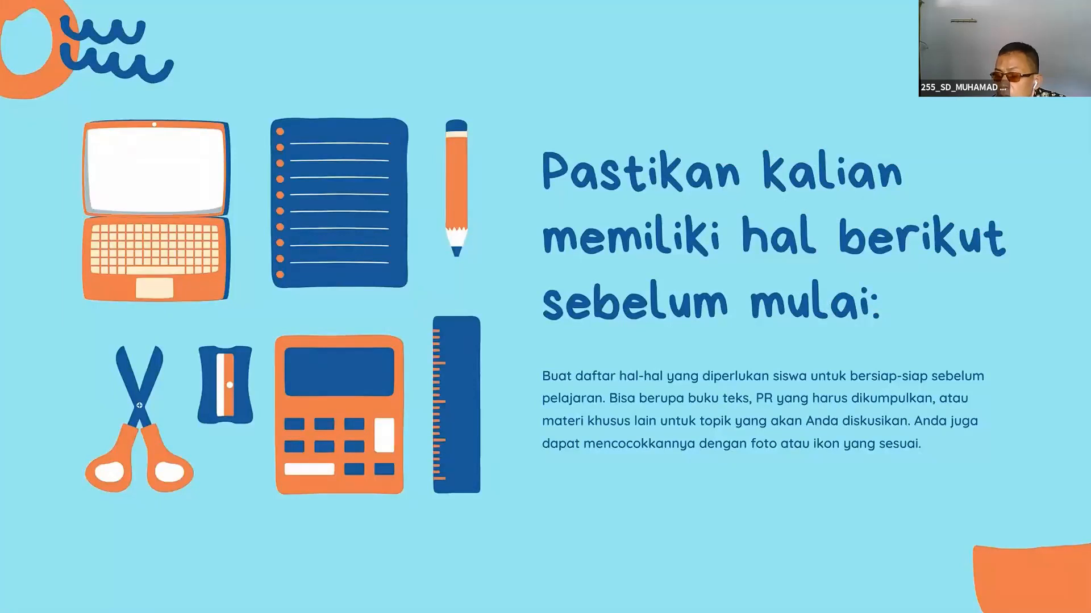
# Show the Movies & TV playback controls while SEL Hewan_2.mp4 plays.
pyautogui.moveTo(451, 329)
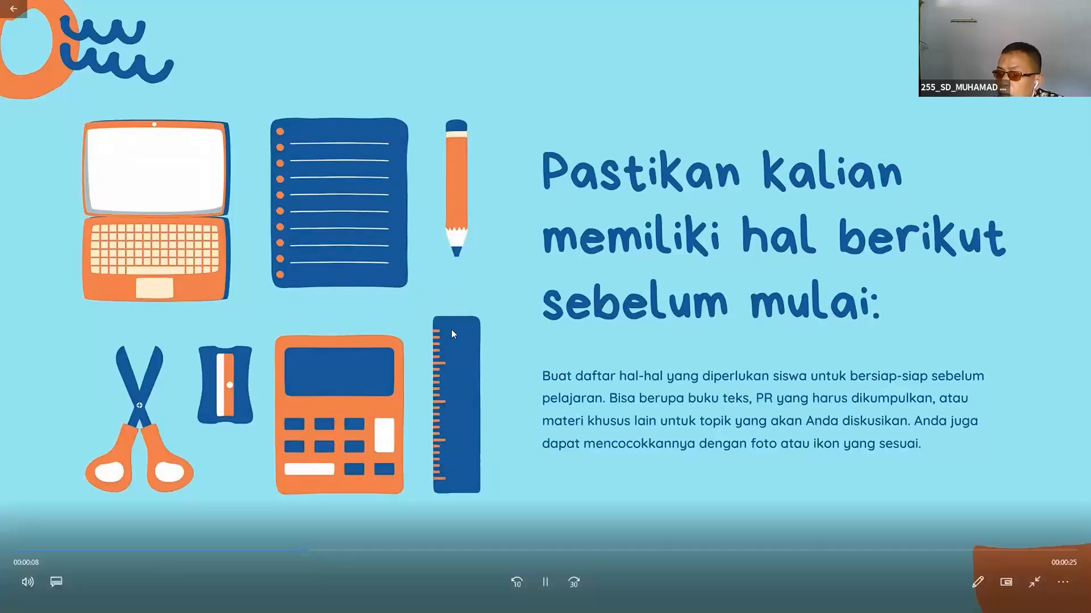